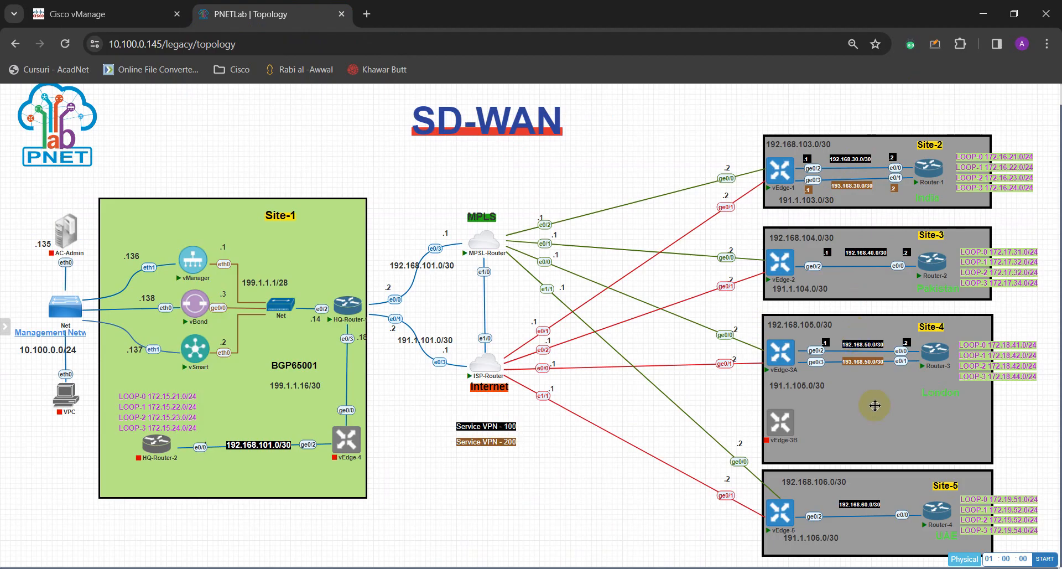
Write 'OSPF' in green pen beside Internal Routing Protocol, then close Snipping Tool.
{"action": "mouse_move", "coordinate": [255, 446]}
{"action": "left_mouse_down"}
{"action": "mouse_move", "coordinate": [265, 447]}
{"action": "mouse_move", "coordinate": [250, 450]}
{"action": "left_mouse_up"}
{"action": "left_click", "coordinate": [255, 449]}
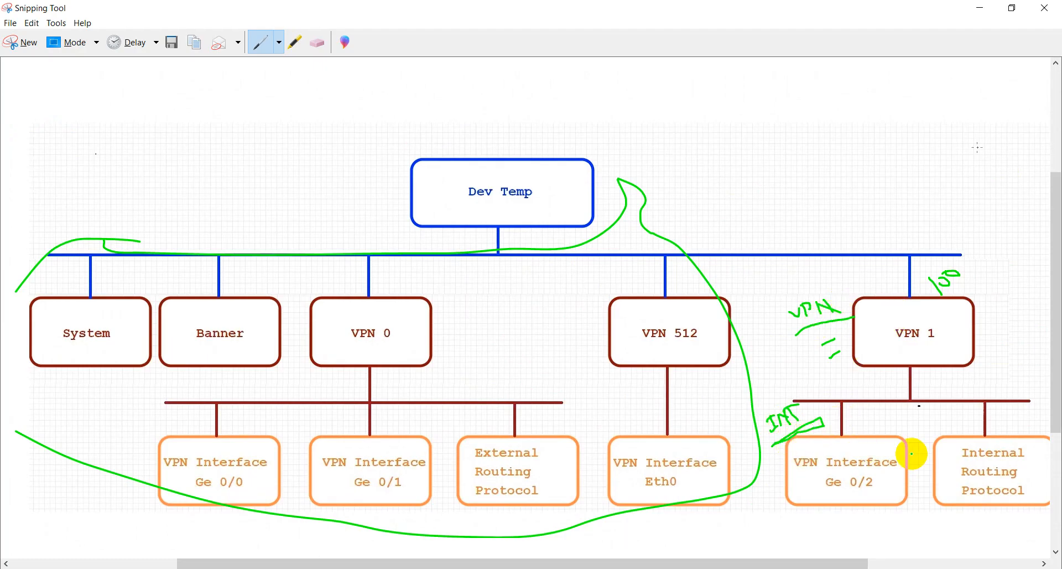
{"action": "scroll", "coordinate": [929, 429], "scroll_direction": "right", "scroll_amount": 1}
{"action": "mouse_move", "coordinate": [922, 429]}
{"action": "left_mouse_down"}
{"action": "mouse_move", "coordinate": [982, 417]}
{"action": "mouse_move", "coordinate": [975, 403]}
{"action": "mouse_move", "coordinate": [975, 419]}
{"action": "mouse_move", "coordinate": [1019, 386]}
{"action": "mouse_move", "coordinate": [1005, 403]}
{"action": "mouse_move", "coordinate": [1027, 401]}
{"action": "mouse_move", "coordinate": [922, 451]}
{"action": "left_mouse_up"}
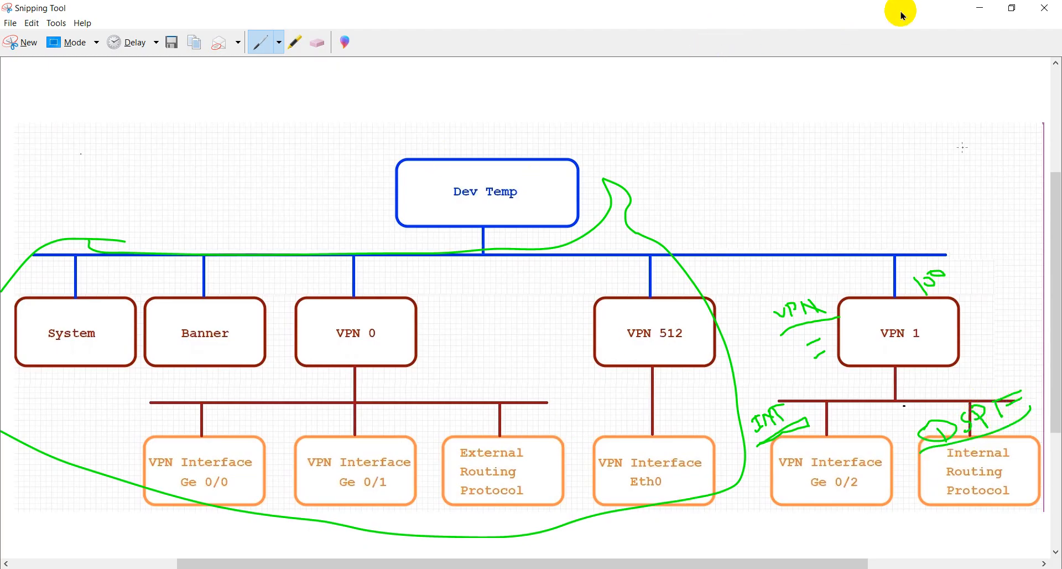
{"action": "left_click", "coordinate": [980, 8]}
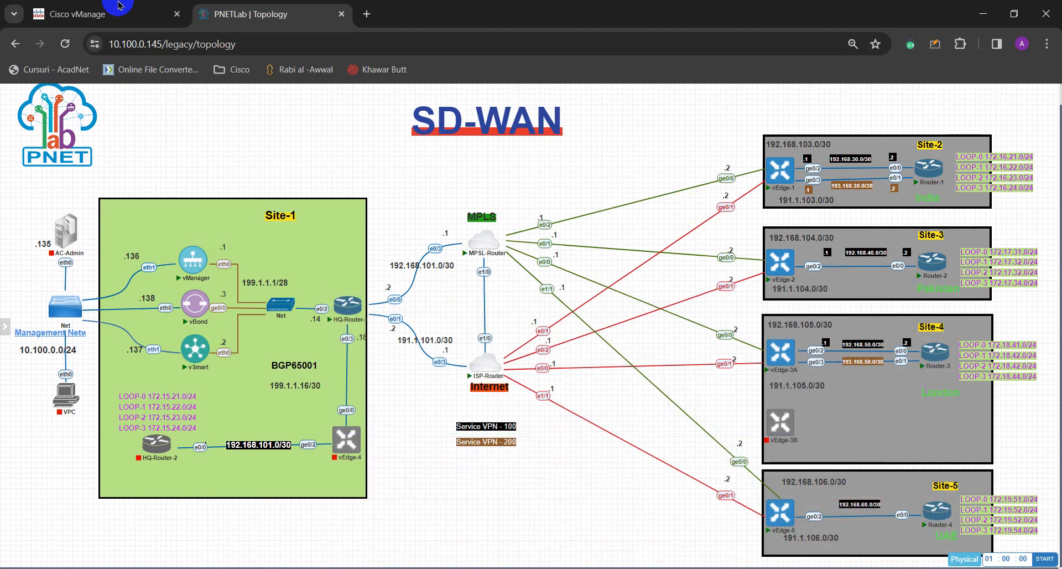
Switch to the vManage tab and show the Feature list under Configuration · Templates.
{"action": "left_click", "coordinate": [118, 6]}
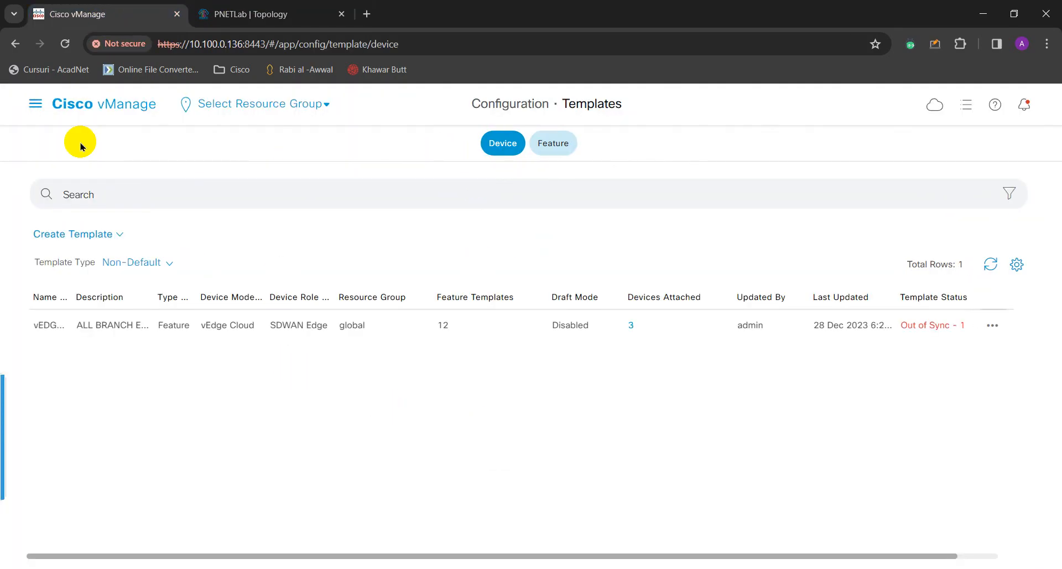
{"action": "left_click", "coordinate": [562, 148]}
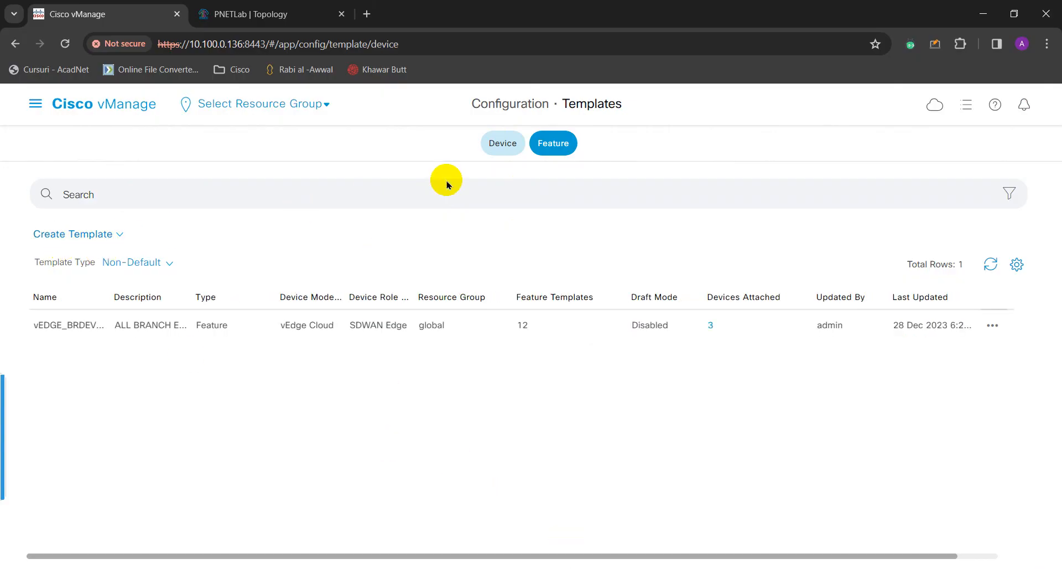
{"action": "left_click", "coordinate": [81, 236]}
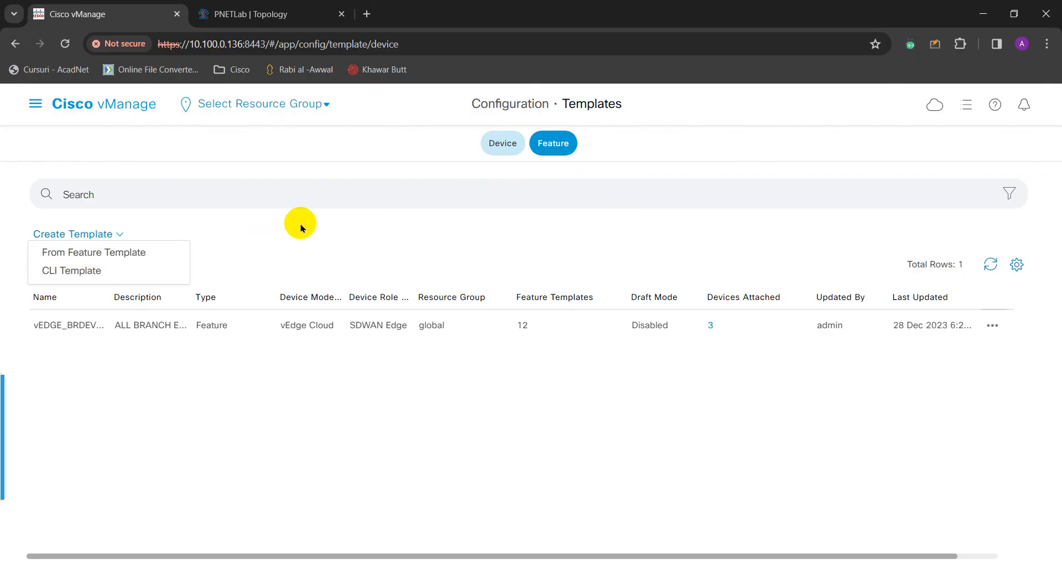
{"action": "left_click", "coordinate": [395, 254]}
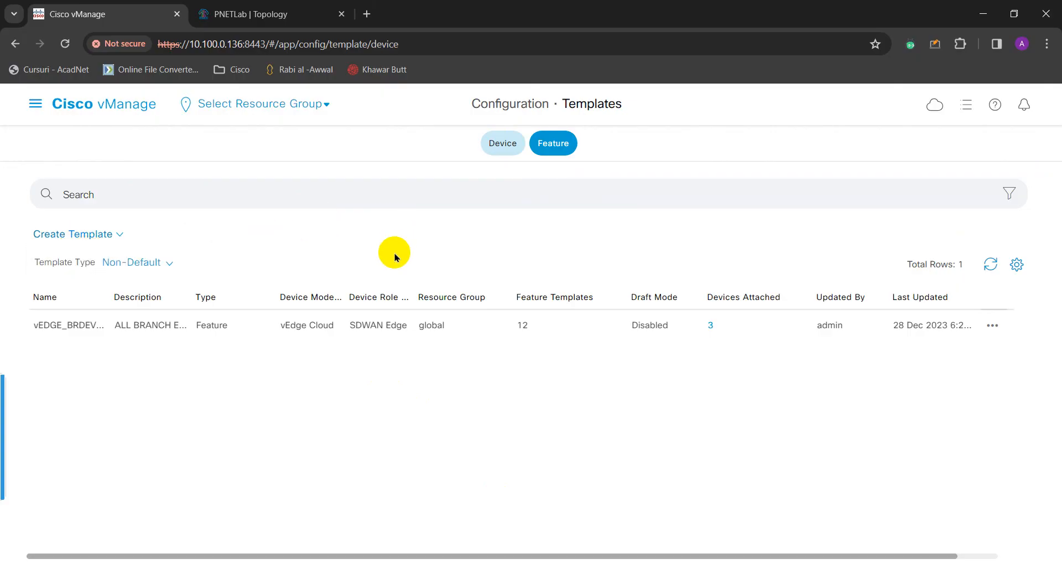
{"action": "left_click", "coordinate": [561, 147]}
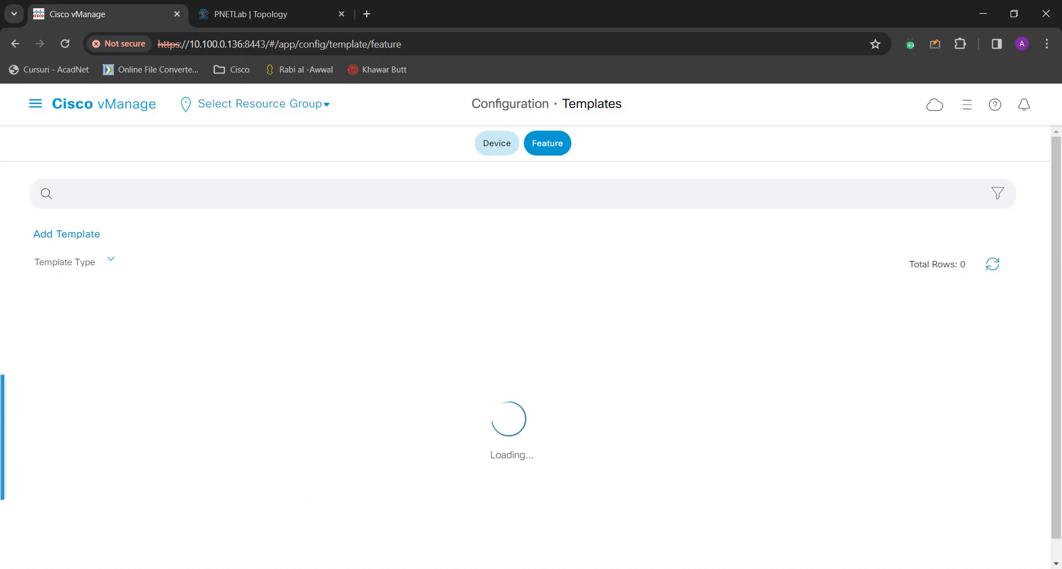
Add a template for vEdge Cloud, found by searching 'ved', and choose the VPN type.
{"action": "left_click", "coordinate": [88, 235]}
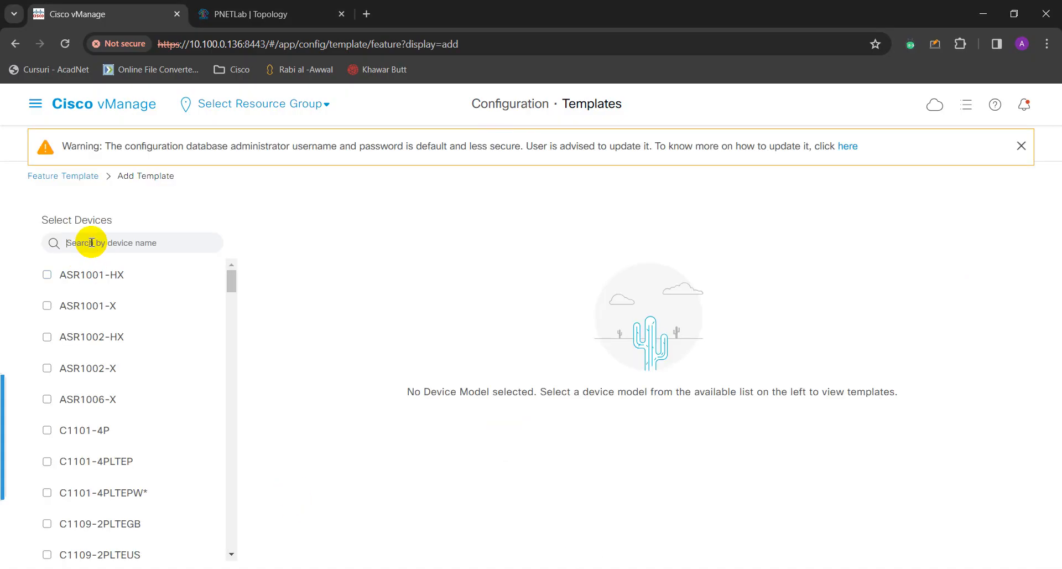
{"action": "type", "text": "vclo"}
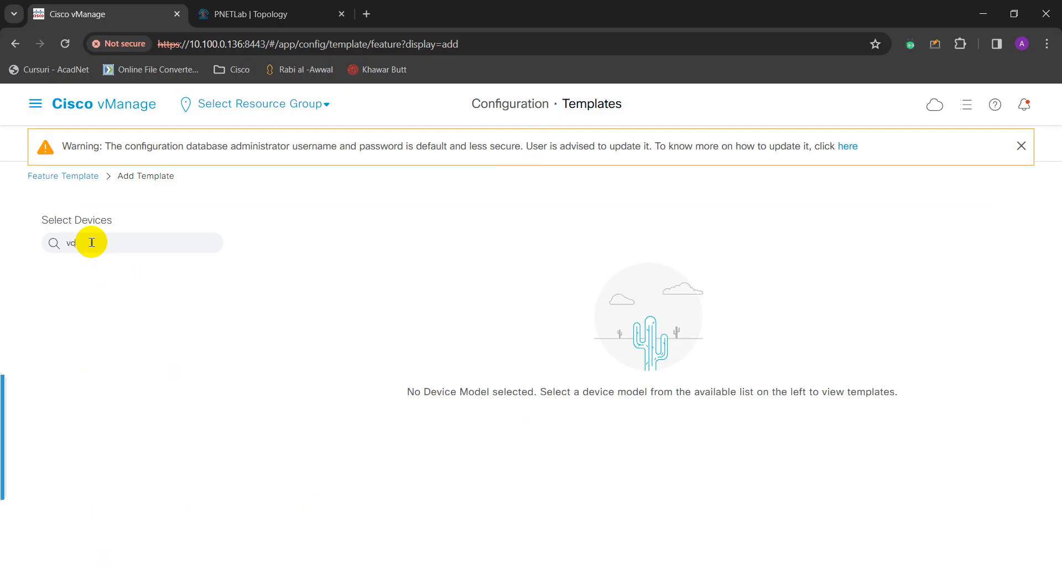
{"action": "key", "text": "BackSpace"}
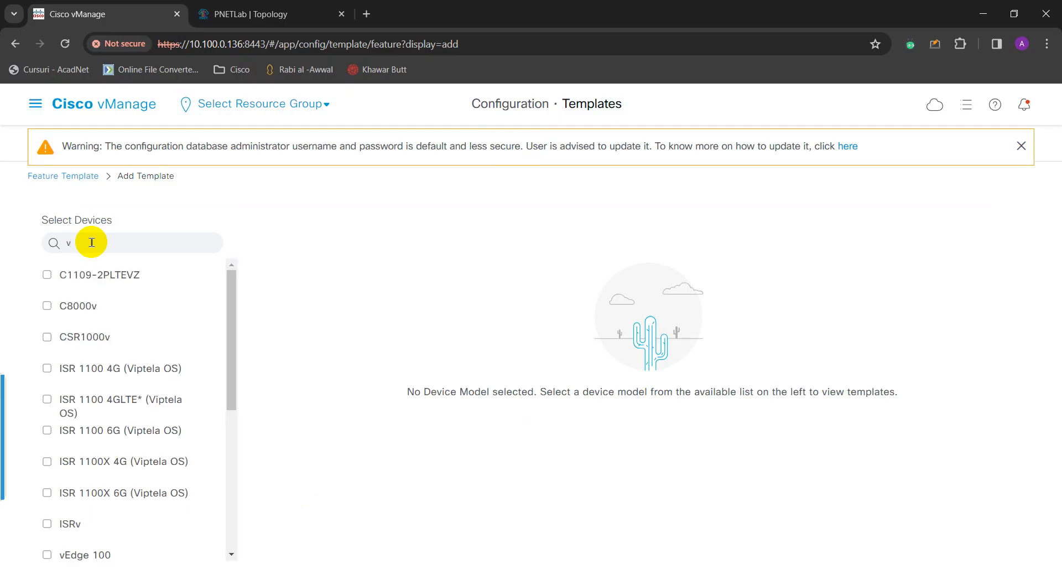
{"action": "key", "text": "BackSpace"}
{"action": "type", "text": "ve"}
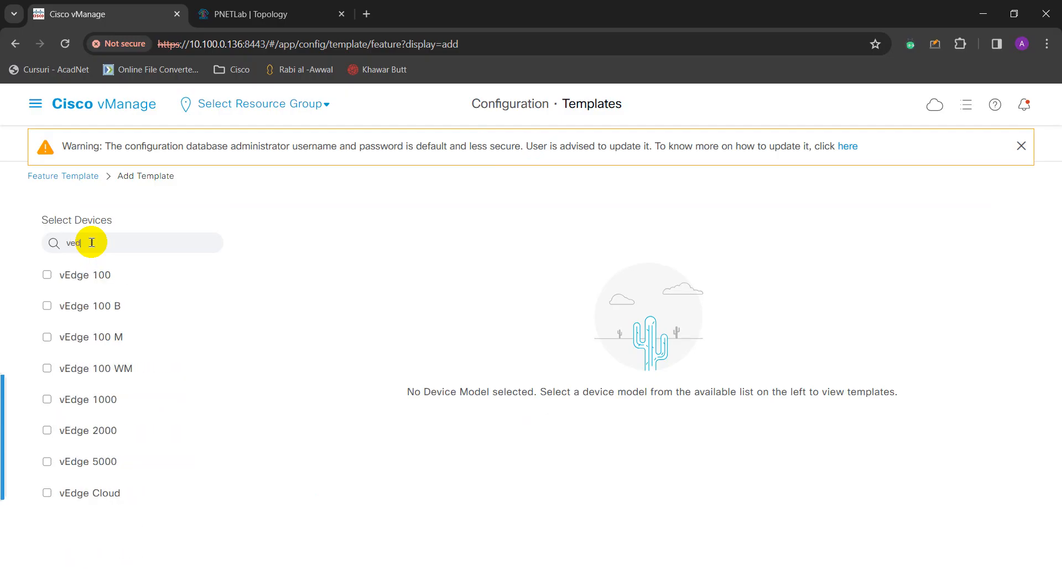
{"action": "type", "text": "d"}
{"action": "left_click", "coordinate": [84, 492]}
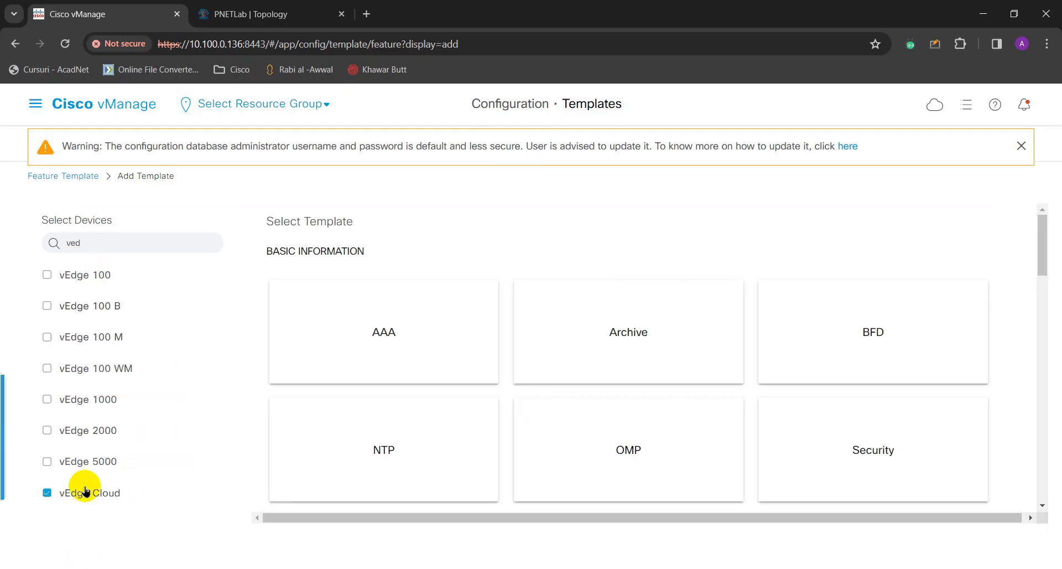
{"action": "scroll", "coordinate": [622, 425], "scroll_direction": "down", "scroll_amount": 4}
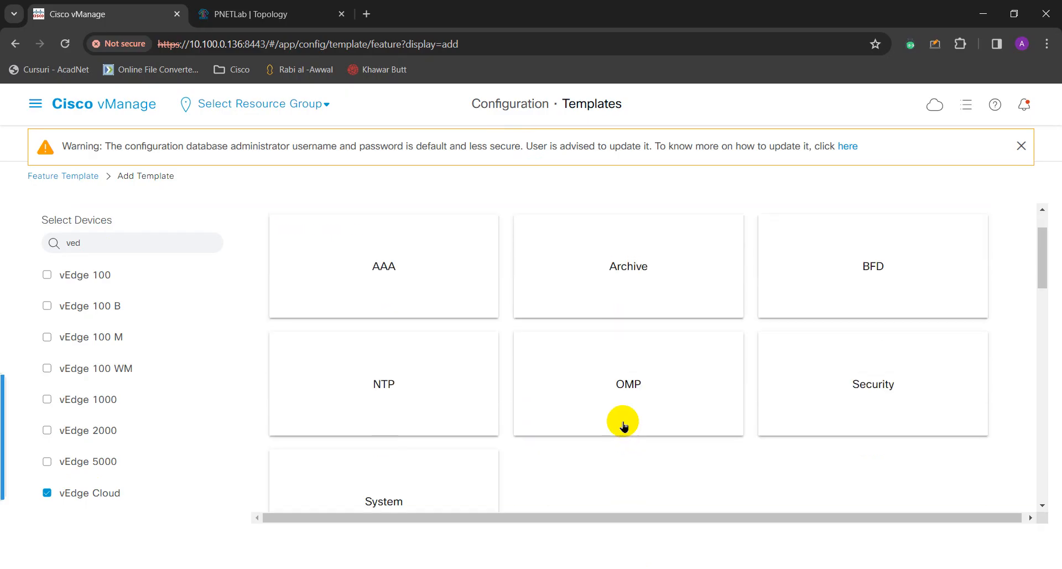
{"action": "scroll", "coordinate": [623, 425], "scroll_direction": "down", "scroll_amount": 3}
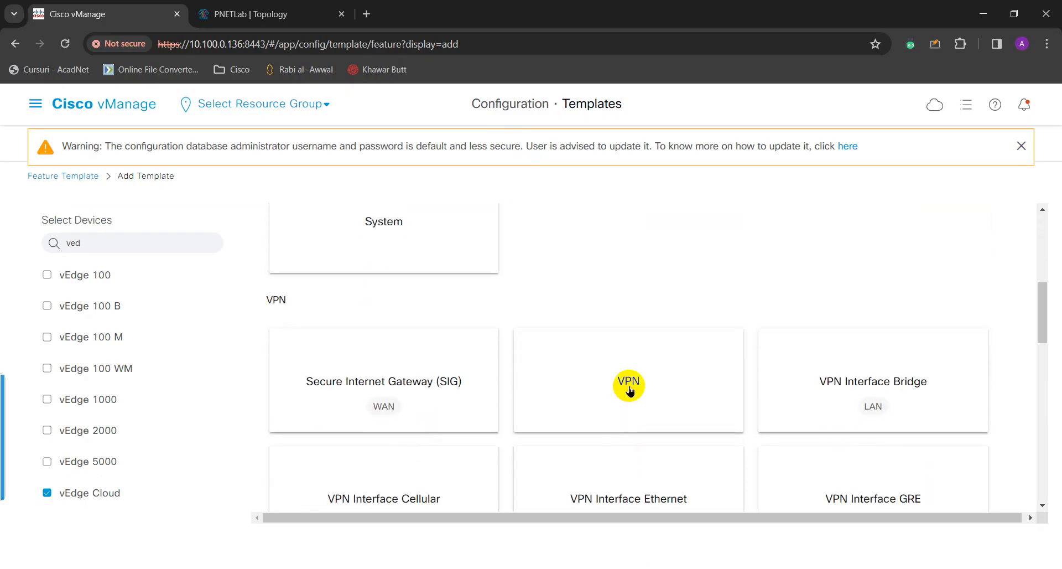
{"action": "left_click", "coordinate": [629, 390]}
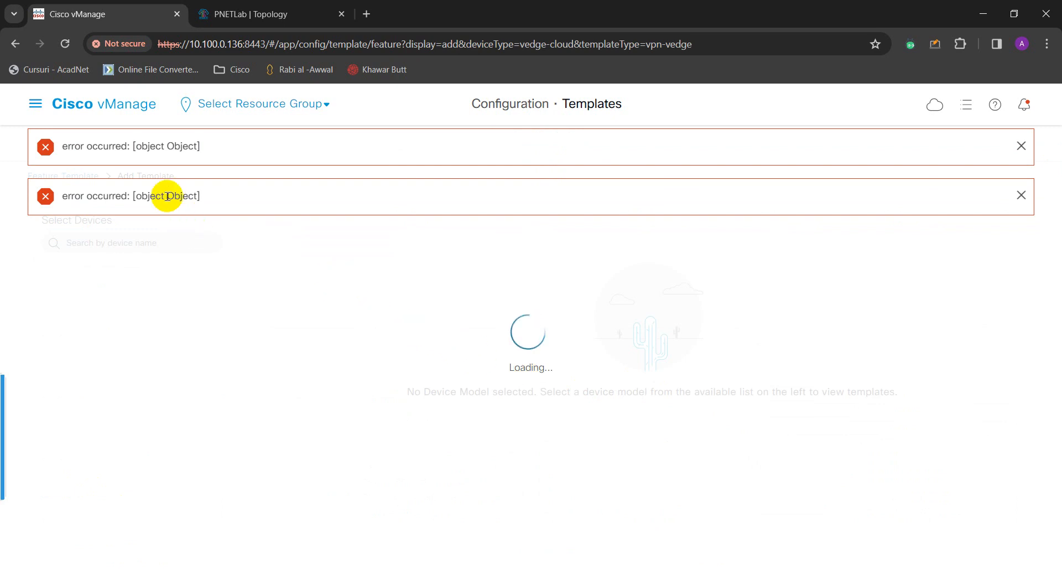
{"action": "left_click", "coordinate": [1021, 145]}
Name the VPN template vEDGE_VPN100_TEMPLATE with description 'ALL EDGE DEVICES VPN 100 TEMPLATE'.
{"action": "left_click", "coordinate": [1021, 145]}
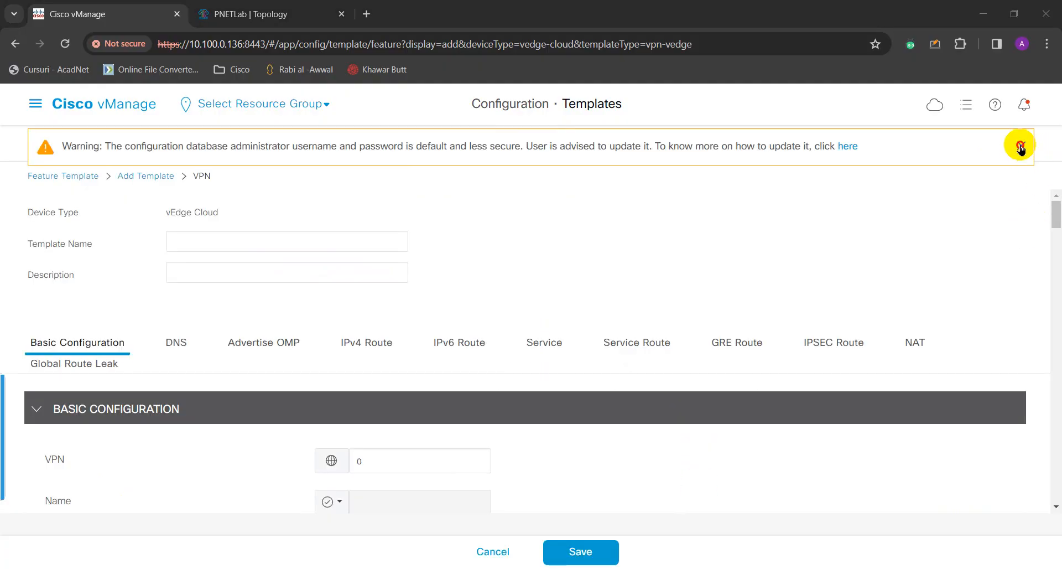
{"action": "left_click", "coordinate": [270, 241]}
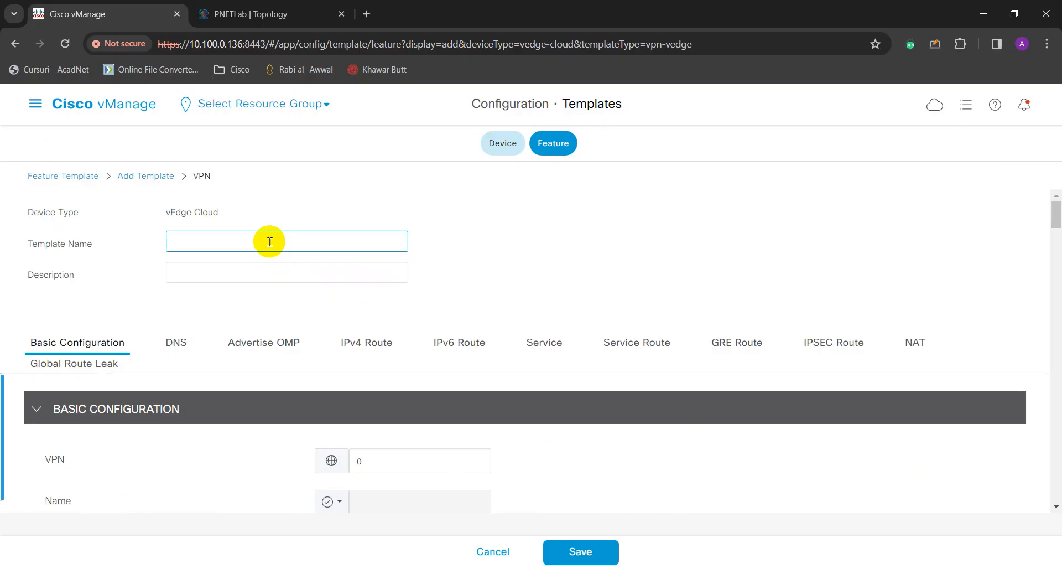
{"action": "type", "text": "vEDGE_VP"}
{"action": "type", "text": "N100_"}
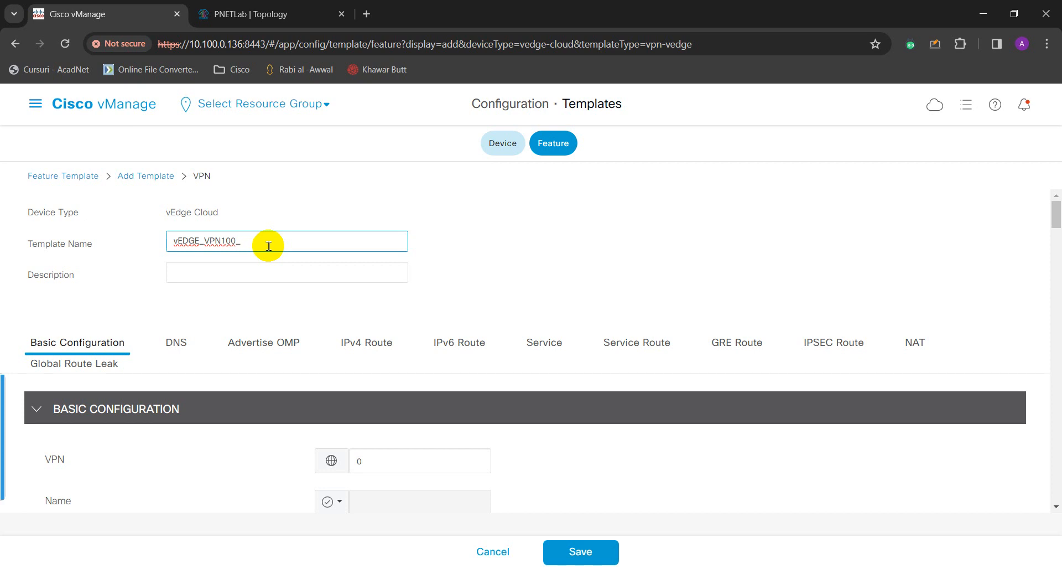
{"action": "type", "text": "TE"}
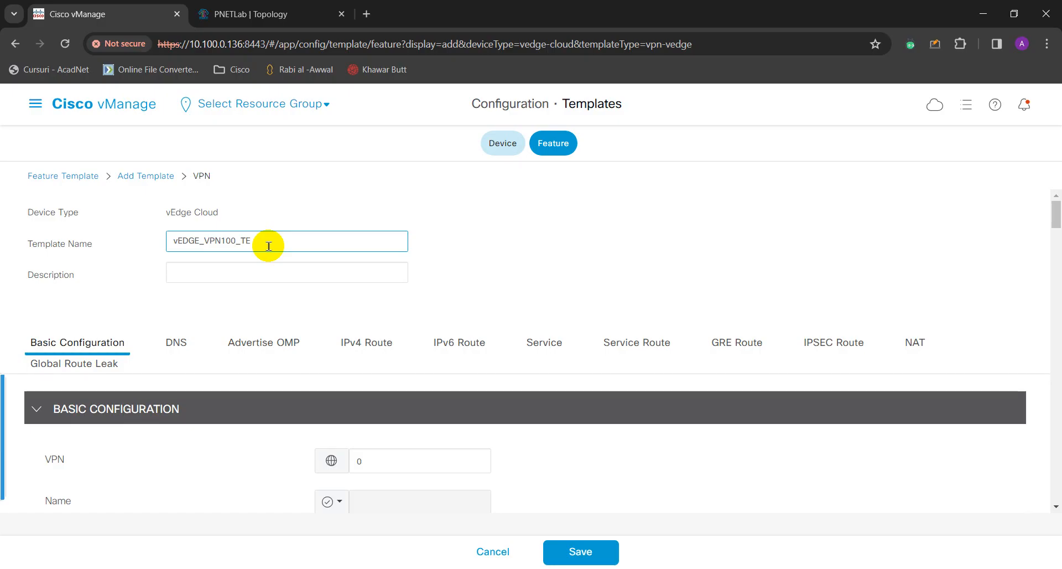
{"action": "type", "text": "MPLATE"}
{"action": "left_click", "coordinate": [257, 276]}
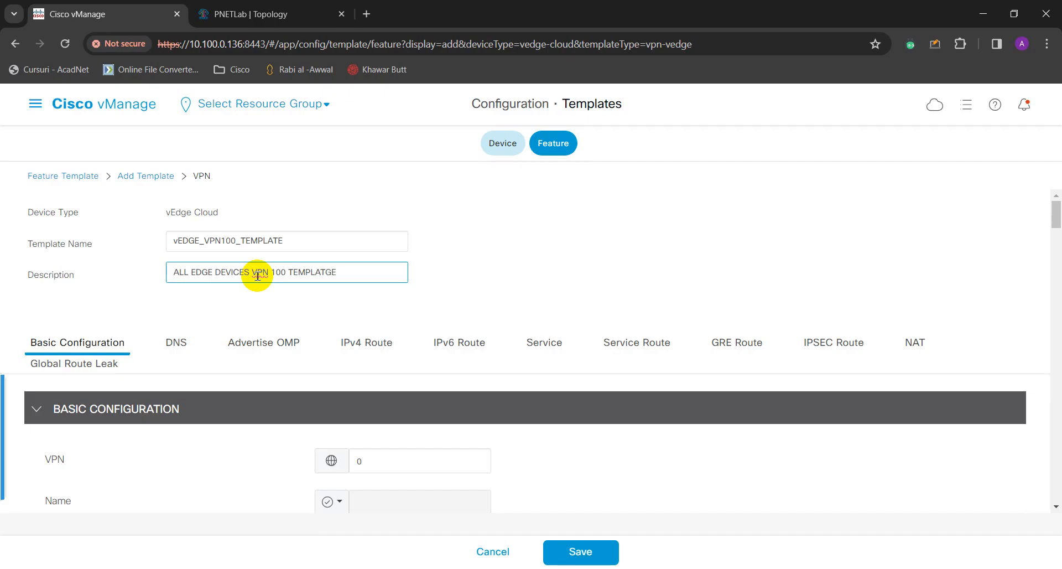
{"action": "key", "text": "BackSpace"}
{"action": "scroll", "coordinate": [291, 367], "scroll_direction": "down", "scroll_amount": 1}
{"action": "scroll", "coordinate": [297, 369], "scroll_direction": "down", "scroll_amount": 1}
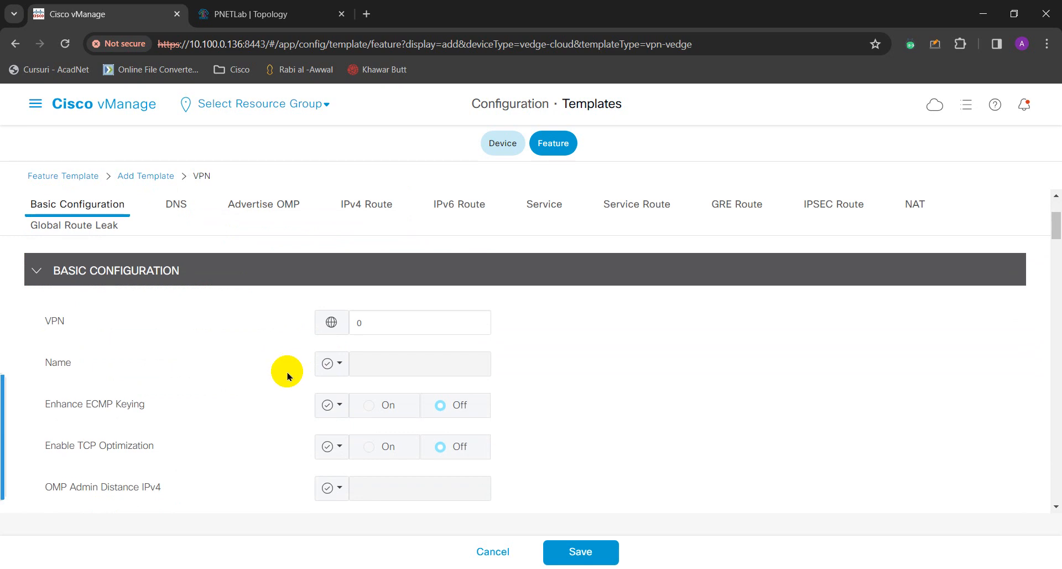
Set the VPN number to 100 and make its name the global value 'SERVICES VPN 100'.
{"action": "left_click", "coordinate": [366, 323]}
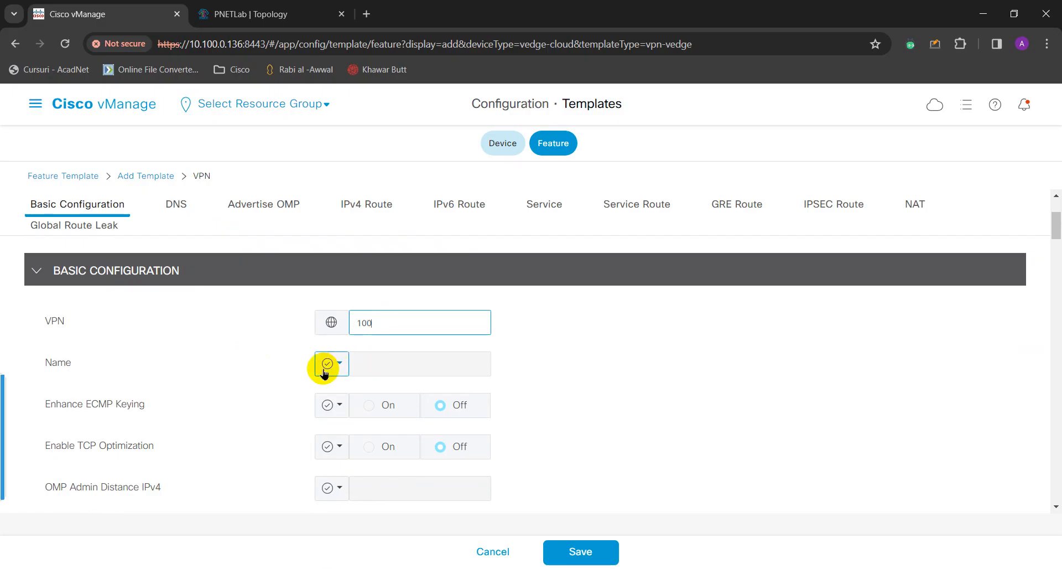
{"action": "left_click", "coordinate": [373, 366]}
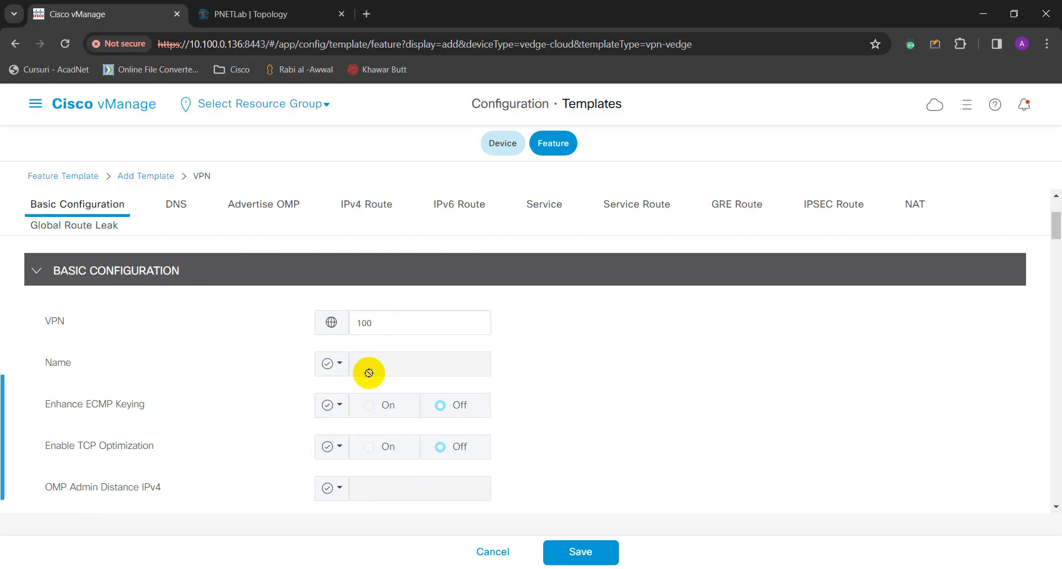
{"action": "left_click", "coordinate": [340, 367]}
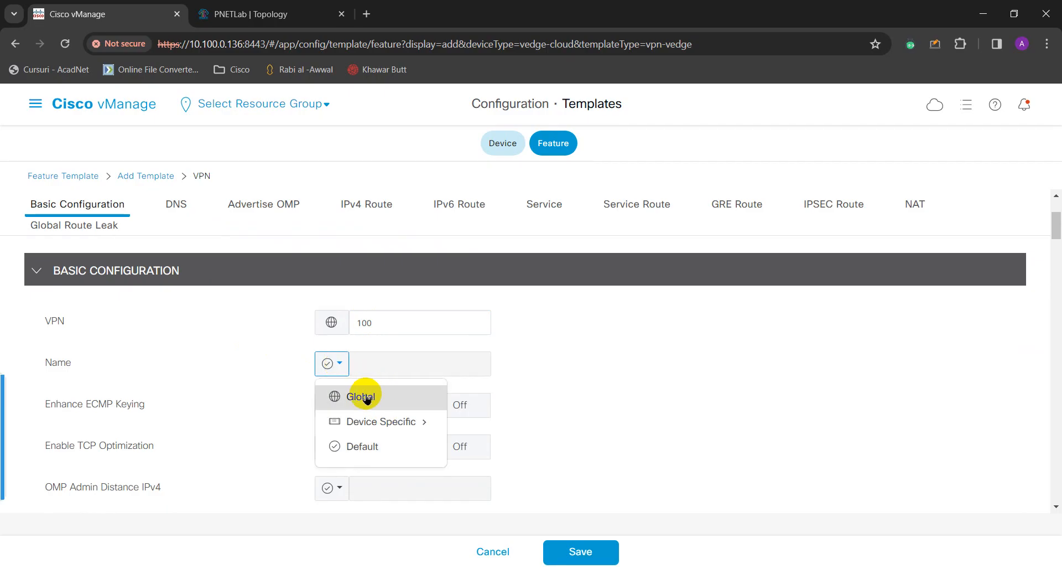
{"action": "left_click", "coordinate": [369, 388]}
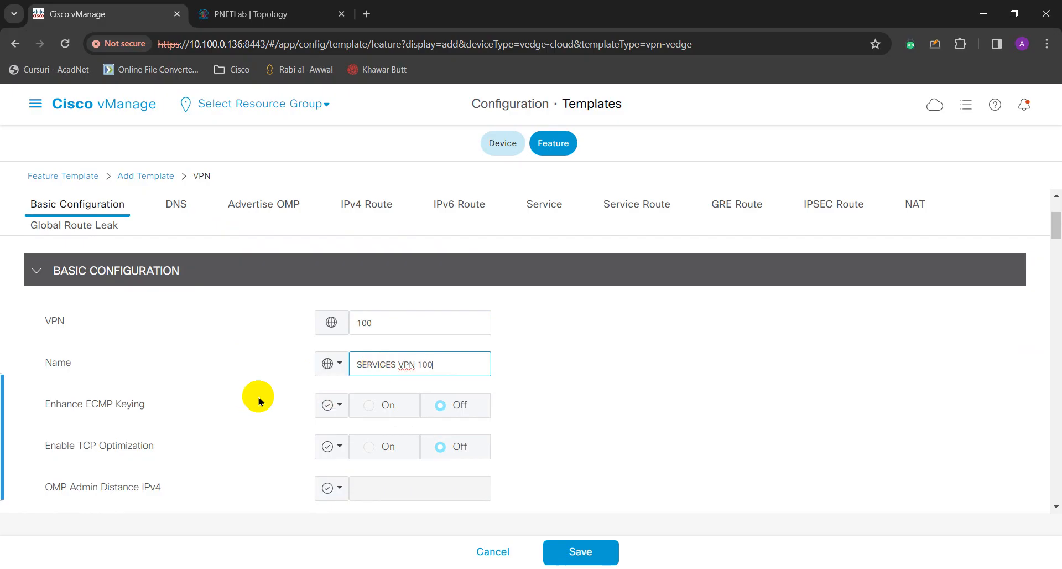
Save the VPN 100 feature template, which brings up the feature templates list.
{"action": "scroll", "coordinate": [215, 408], "scroll_direction": "down", "scroll_amount": 2}
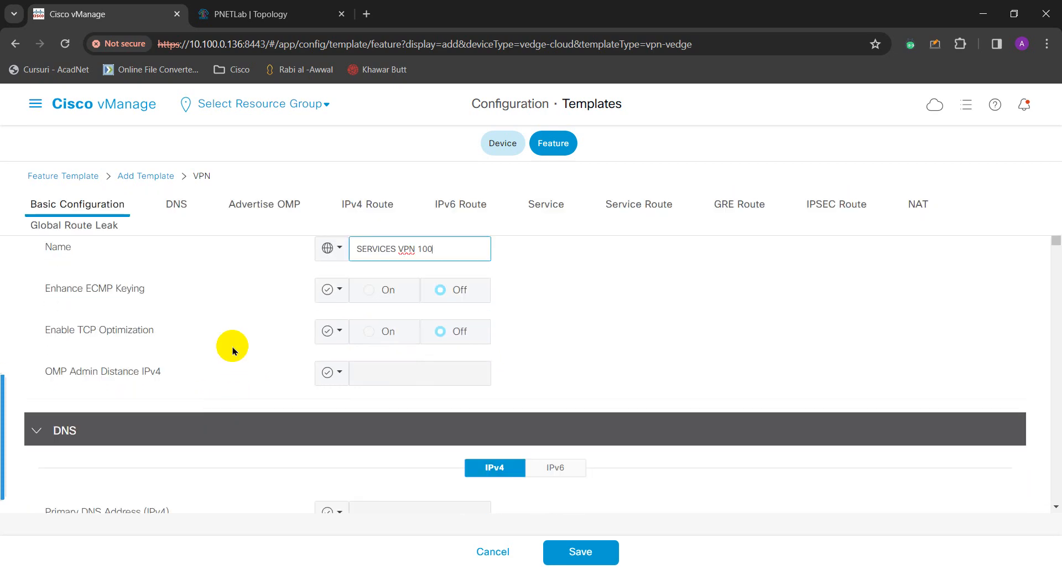
{"action": "scroll", "coordinate": [232, 350], "scroll_direction": "down", "scroll_amount": 1}
{"action": "scroll", "coordinate": [232, 350], "scroll_direction": "up", "scroll_amount": 5}
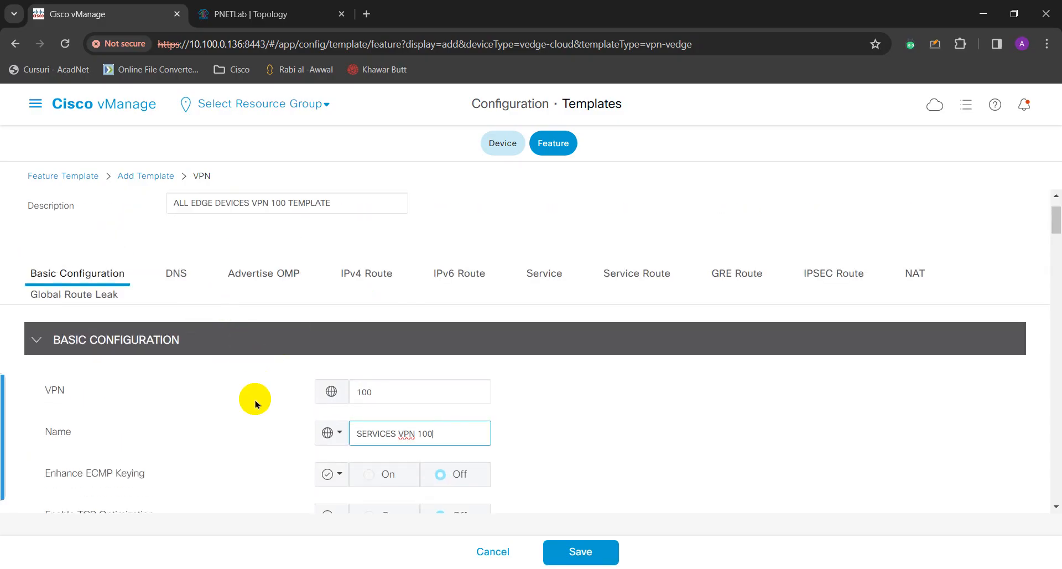
{"action": "scroll", "coordinate": [255, 403], "scroll_direction": "down", "scroll_amount": 1}
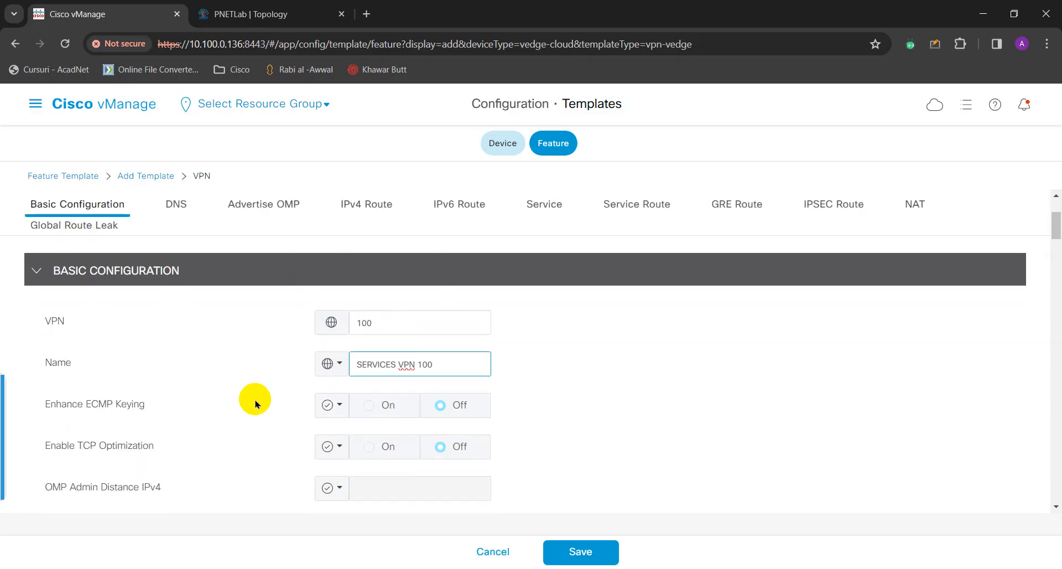
{"action": "scroll", "coordinate": [260, 423], "scroll_direction": "down", "scroll_amount": 2}
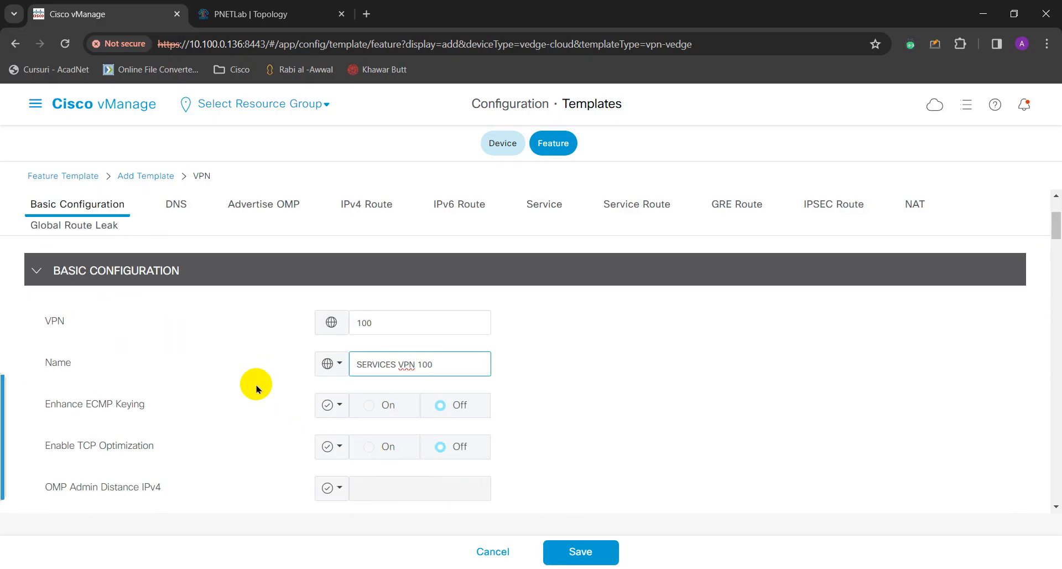
{"action": "left_click", "coordinate": [571, 554]}
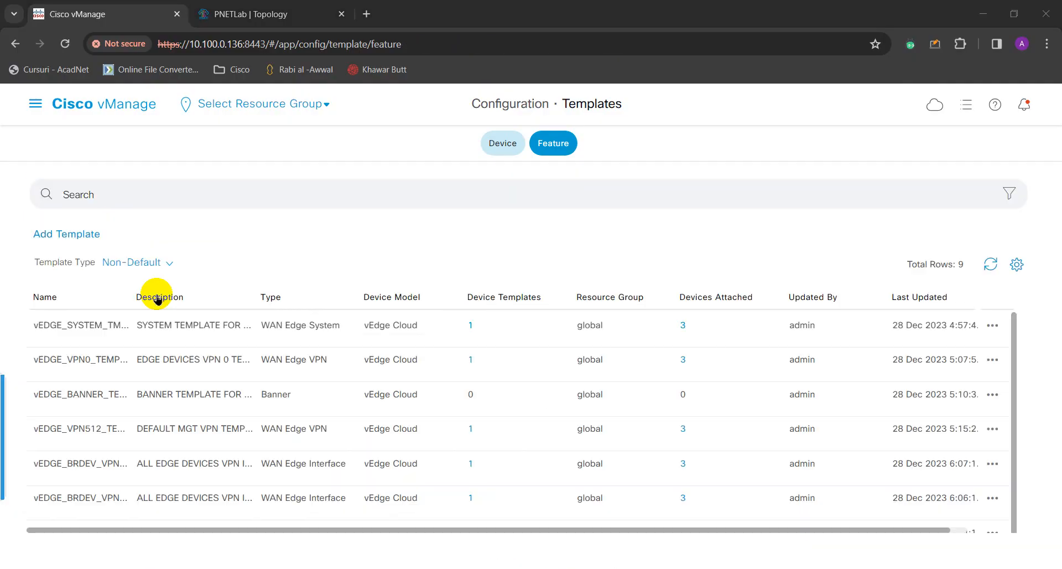
Add a template for vEdge Cloud, found by searching 'ved', and choose VPN Interface Ethernet.
{"action": "left_click", "coordinate": [56, 236]}
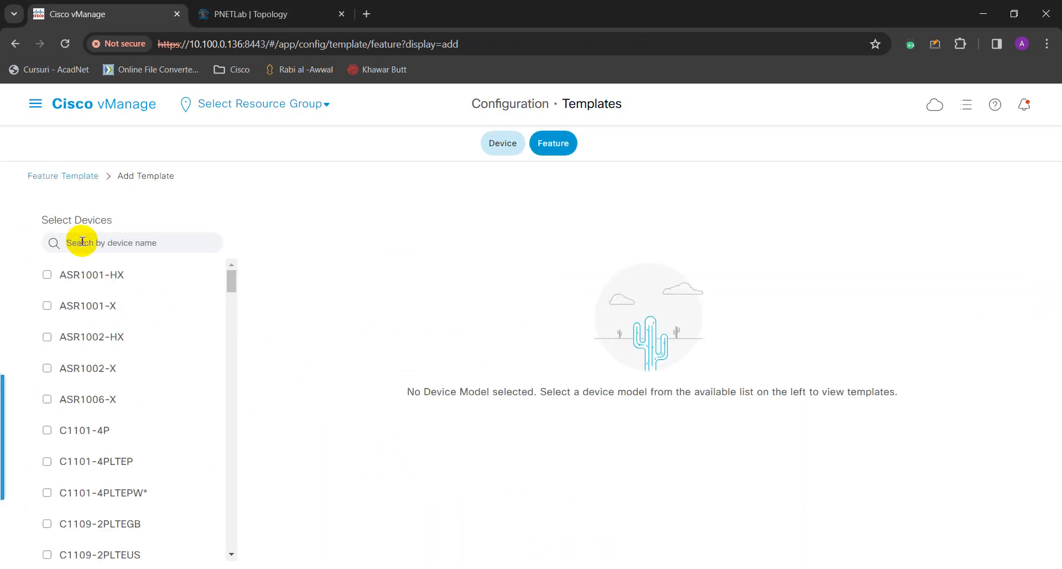
{"action": "left_click", "coordinate": [82, 241]}
{"action": "type", "text": "v"}
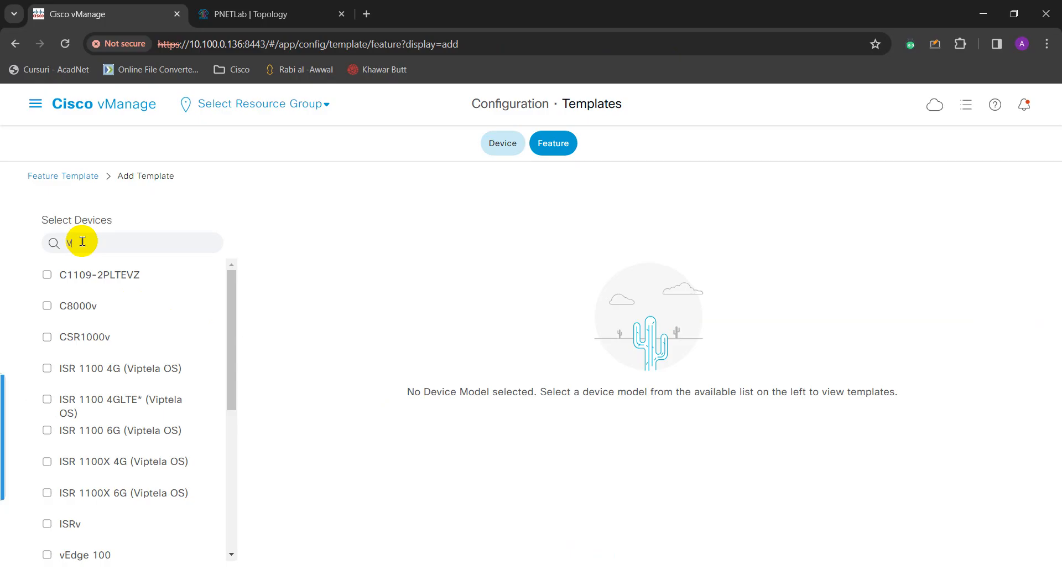
{"action": "type", "text": "ed"}
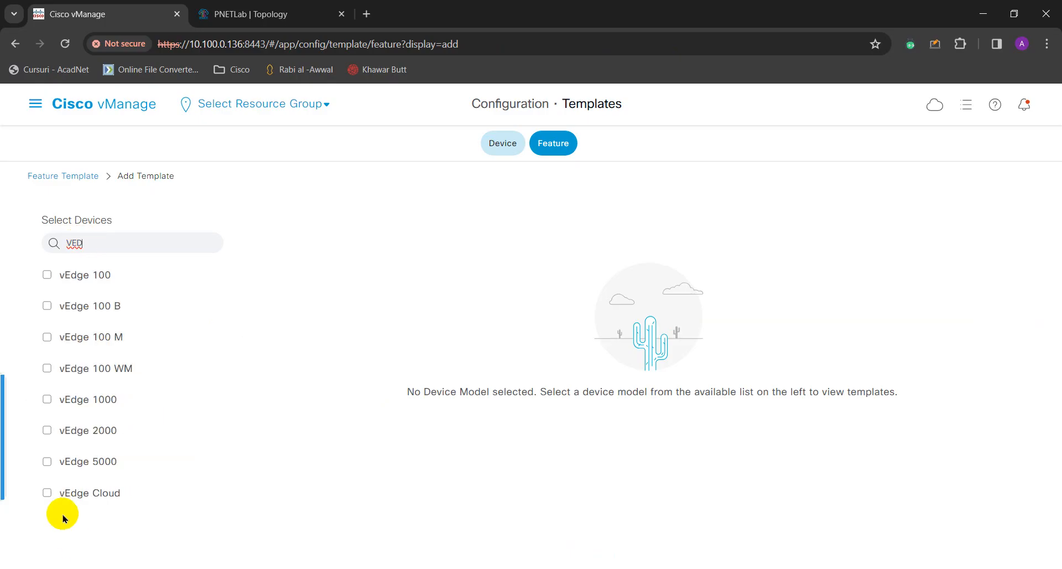
{"action": "left_click", "coordinate": [72, 500]}
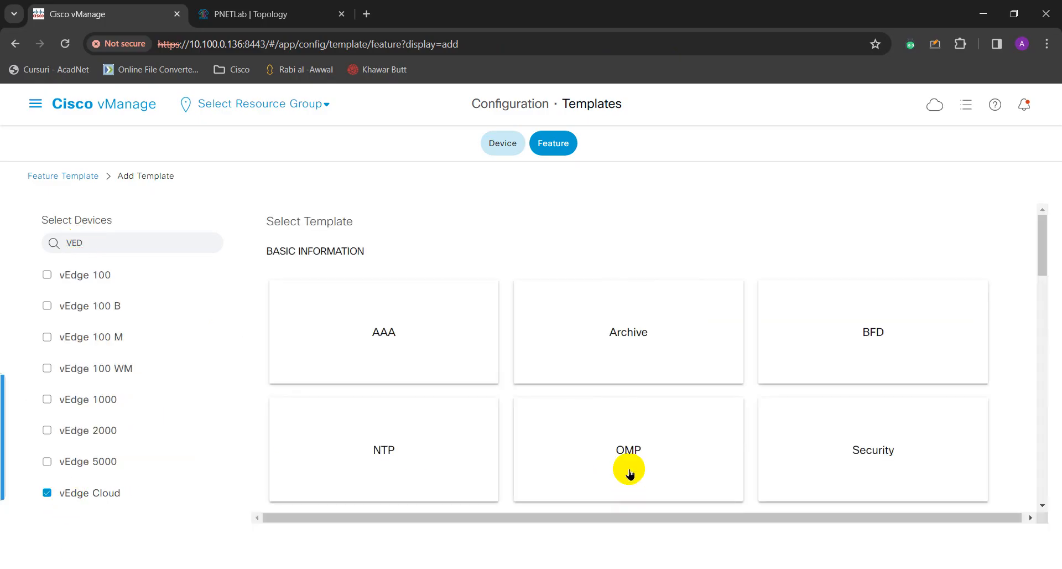
{"action": "scroll", "coordinate": [614, 420], "scroll_direction": "down", "scroll_amount": 3}
{"action": "scroll", "coordinate": [606, 406], "scroll_direction": "down", "scroll_amount": 5}
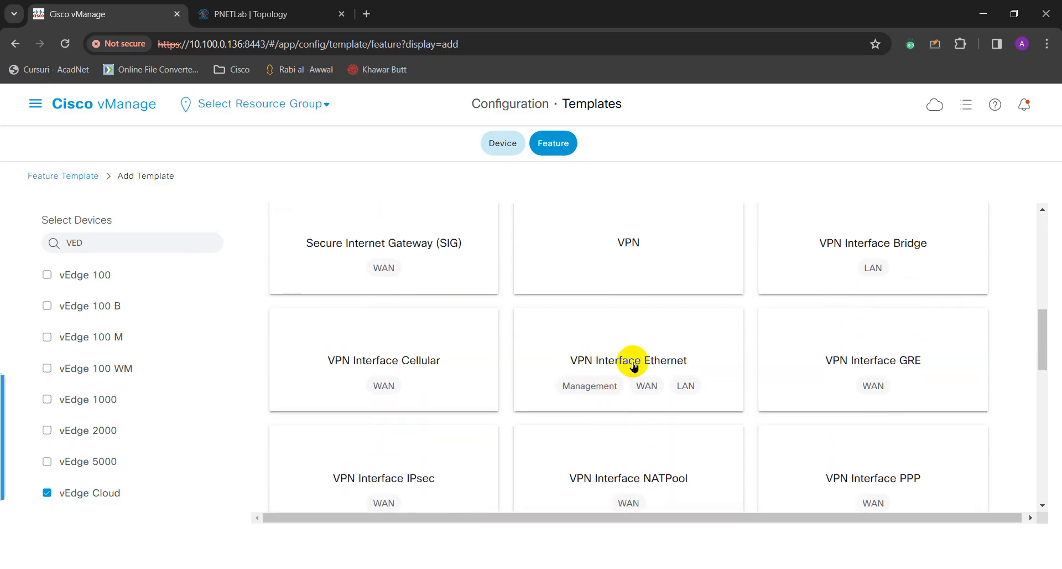
{"action": "left_click", "coordinate": [630, 363]}
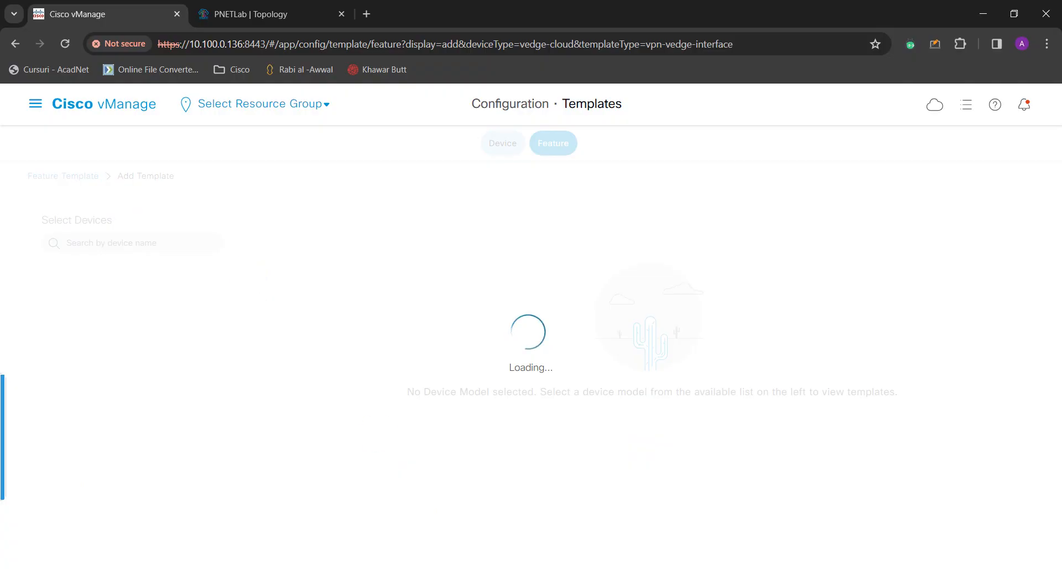
Name the template vEDGE_VPNINT_G02_TEMPLATE with description 'ALL EDGE DEVICES INTERFACE GE02'.
{"action": "left_click", "coordinate": [292, 237]}
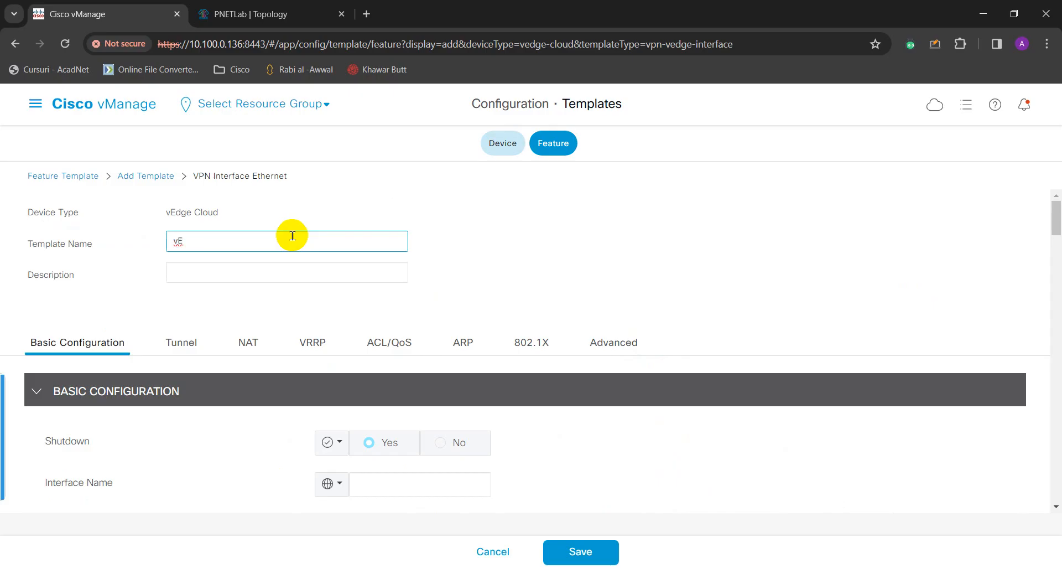
{"action": "type", "text": "_VPNINT_G02_TEMPLATE"}
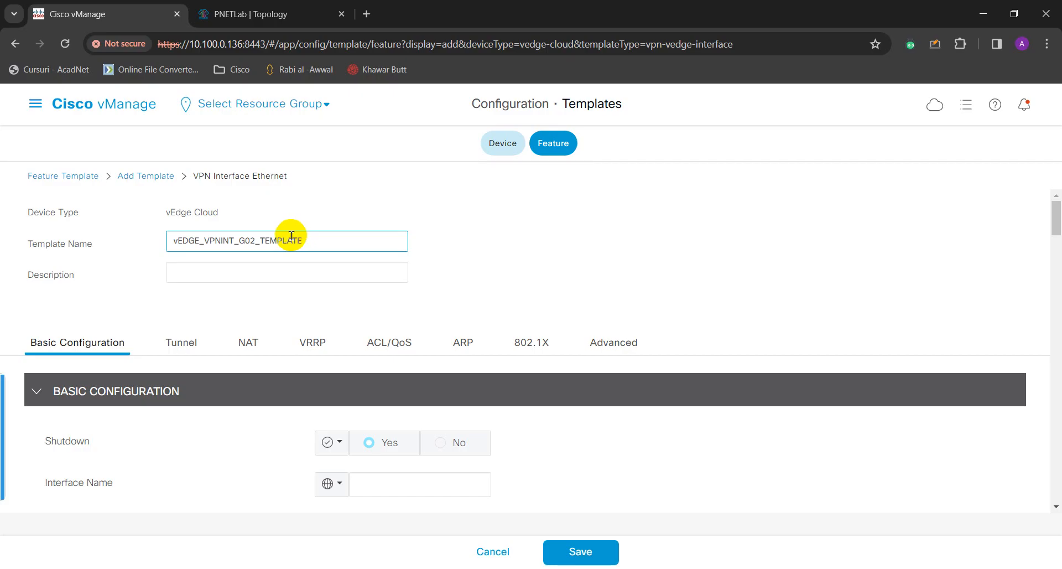
{"action": "left_click", "coordinate": [334, 268]}
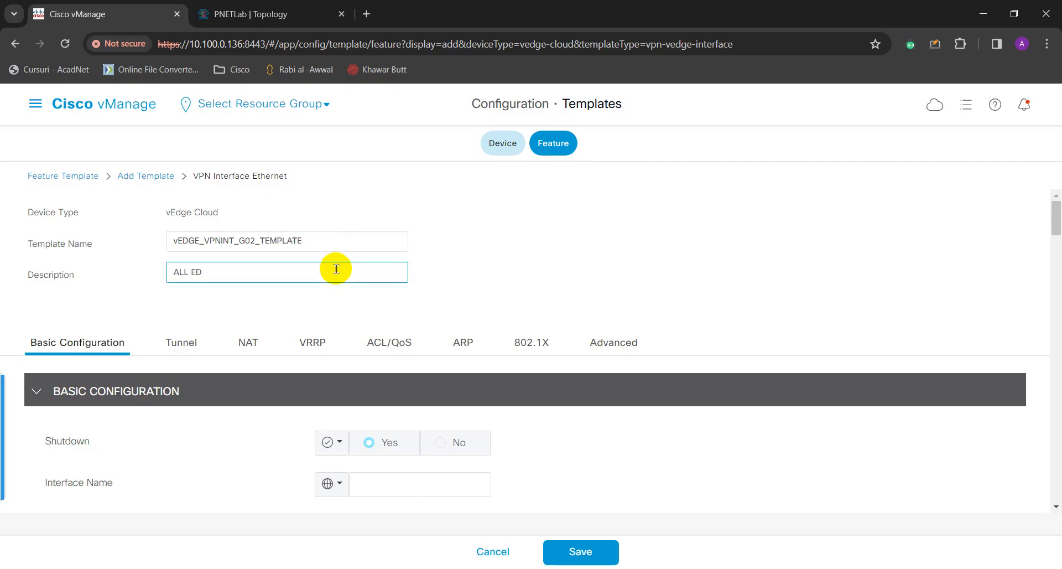
{"action": "type", "text": "ALL EDGE DEVICES INT"}
{"action": "type", "text": "ERFACE GE02"}
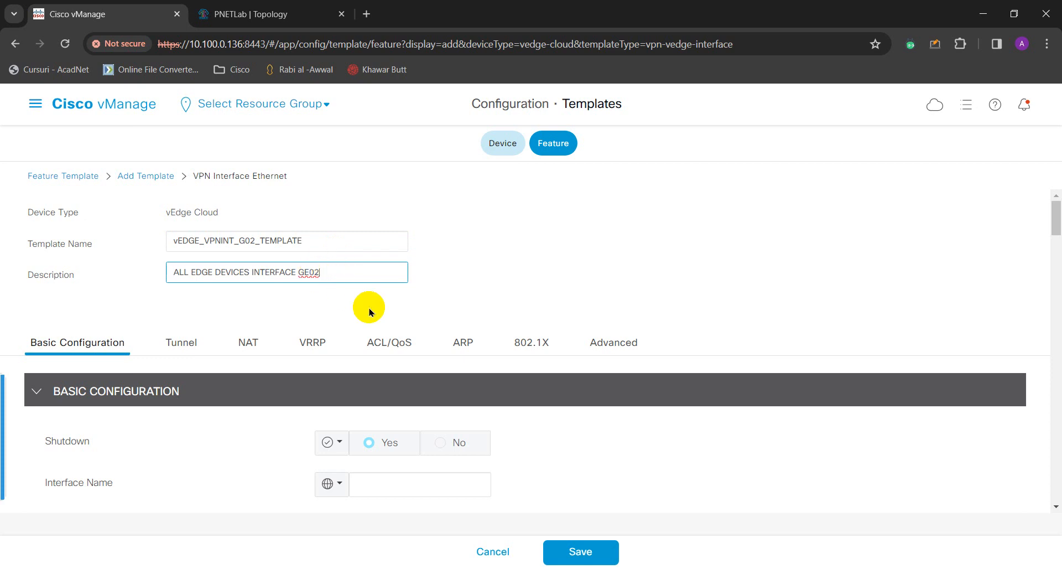
Make Shutdown a global value set to No.
{"action": "scroll", "coordinate": [290, 367], "scroll_direction": "down", "scroll_amount": 1}
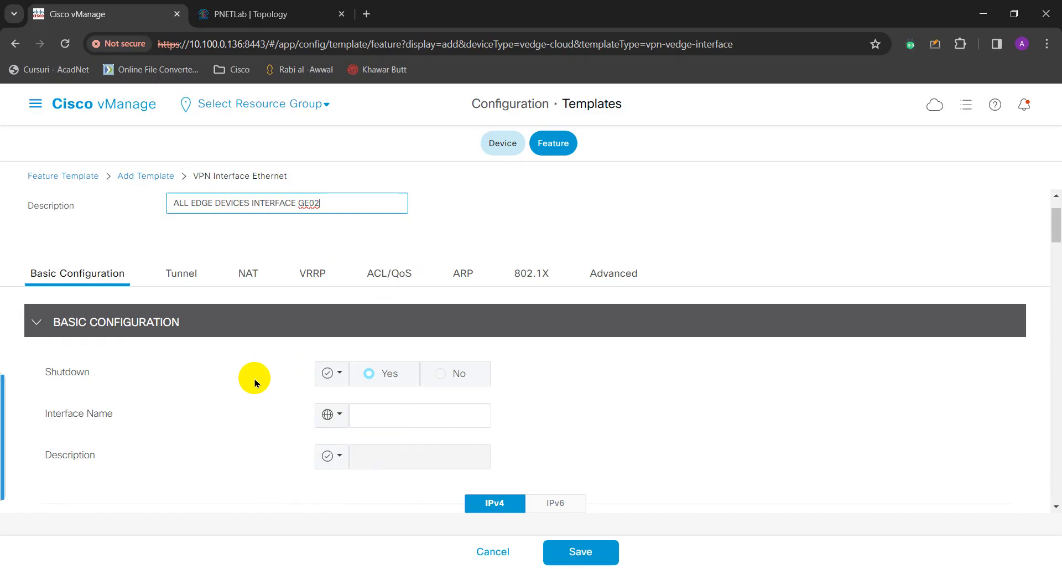
{"action": "left_click", "coordinate": [339, 374]}
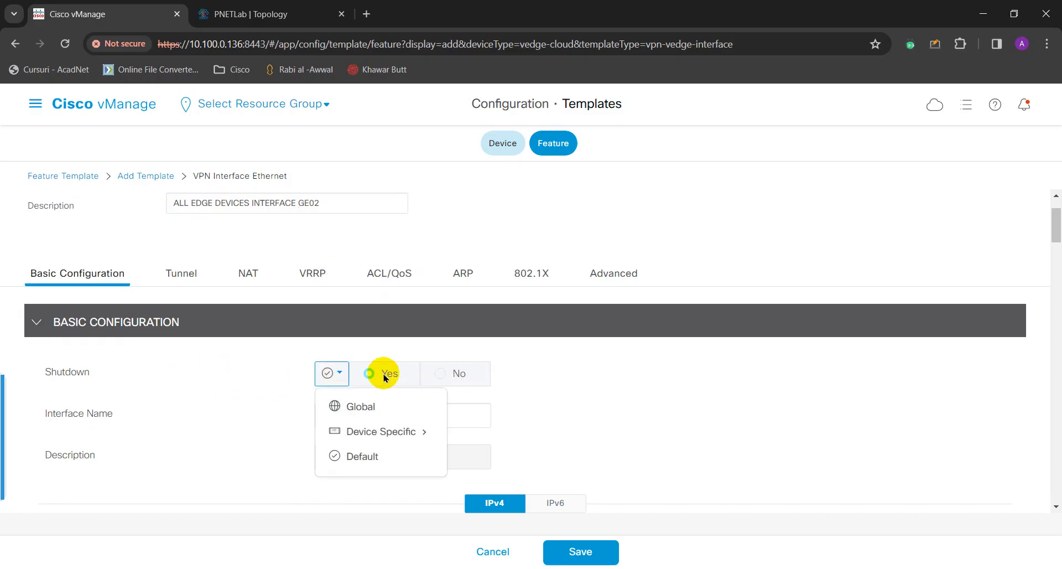
{"action": "left_click", "coordinate": [370, 410]}
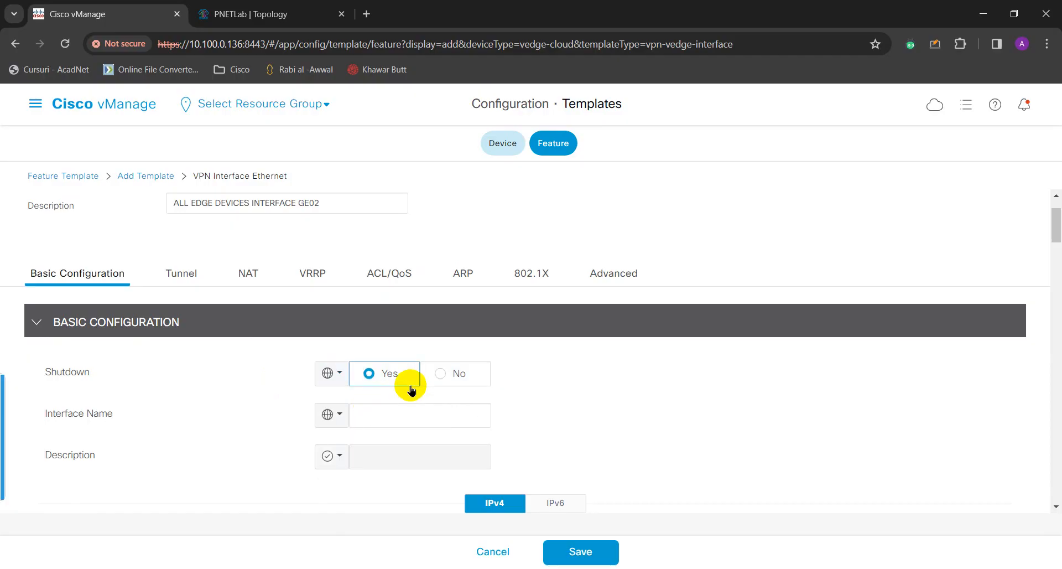
{"action": "left_click", "coordinate": [437, 373]}
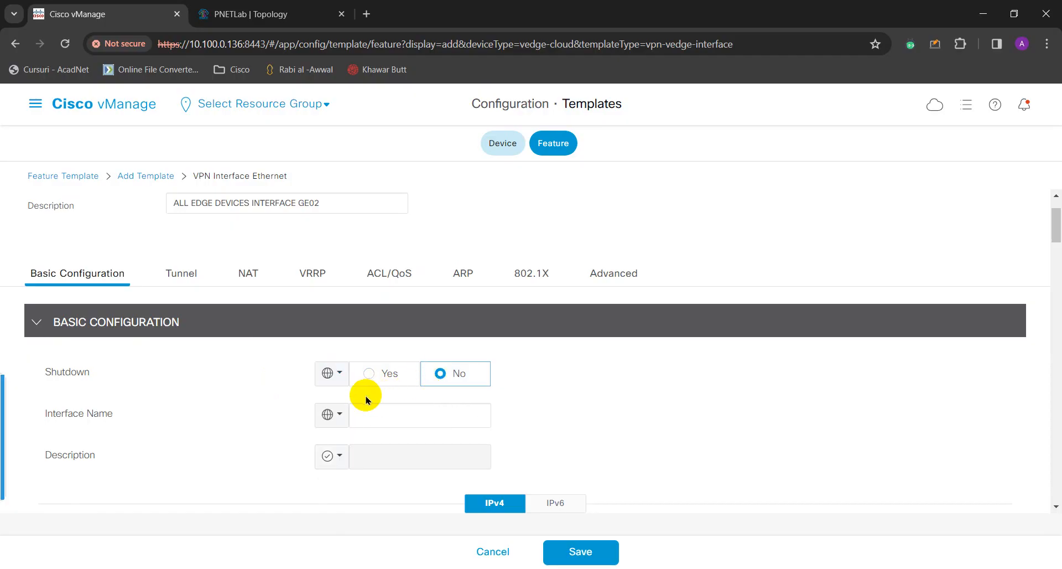
Set the interface name to ge0/2, confirmed against the PNETLab topology.
{"action": "scroll", "coordinate": [358, 404], "scroll_direction": "down", "scroll_amount": 1}
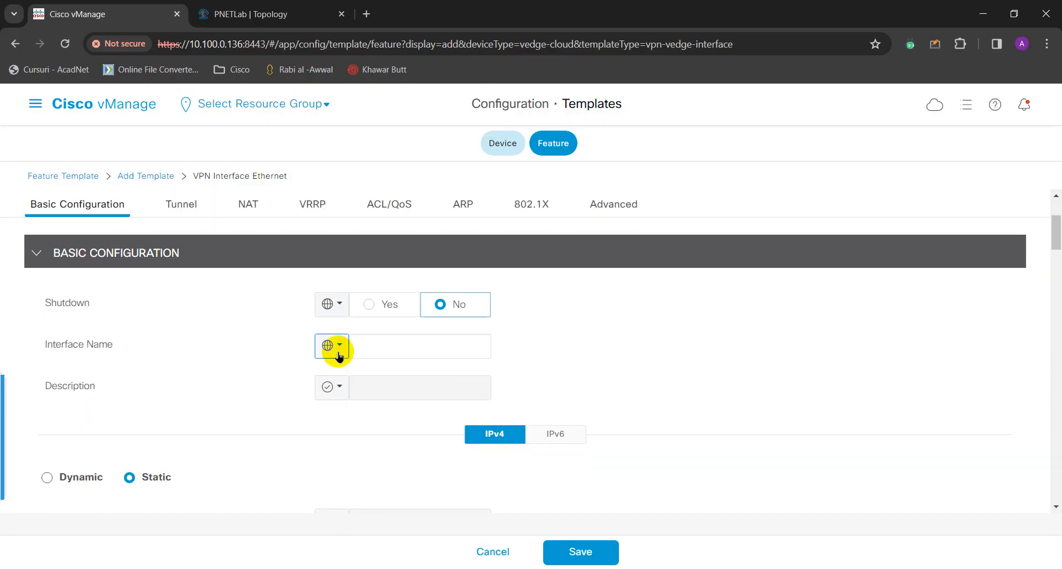
{"action": "left_click", "coordinate": [366, 343]}
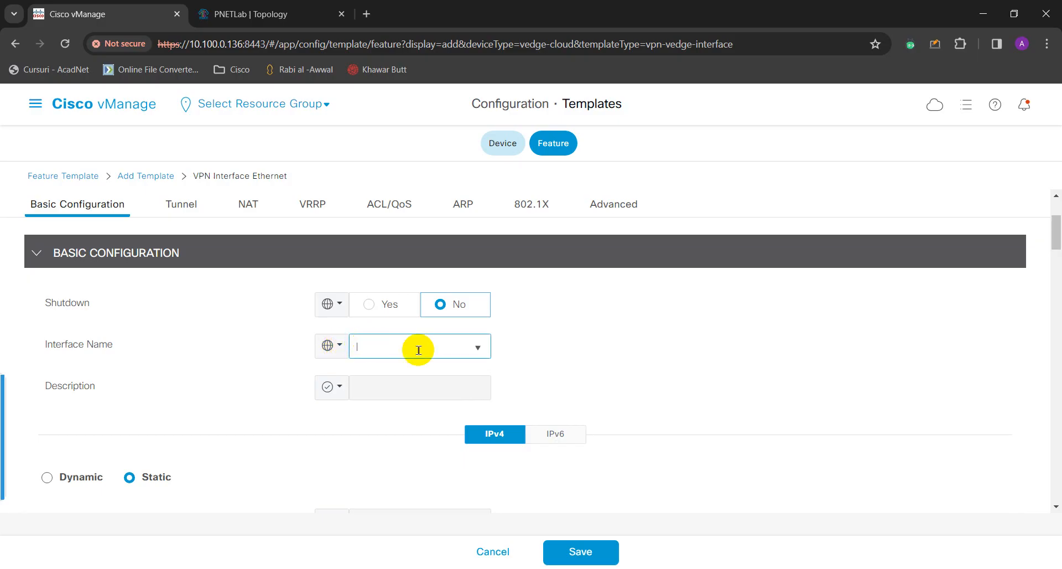
{"action": "left_click", "coordinate": [478, 347]}
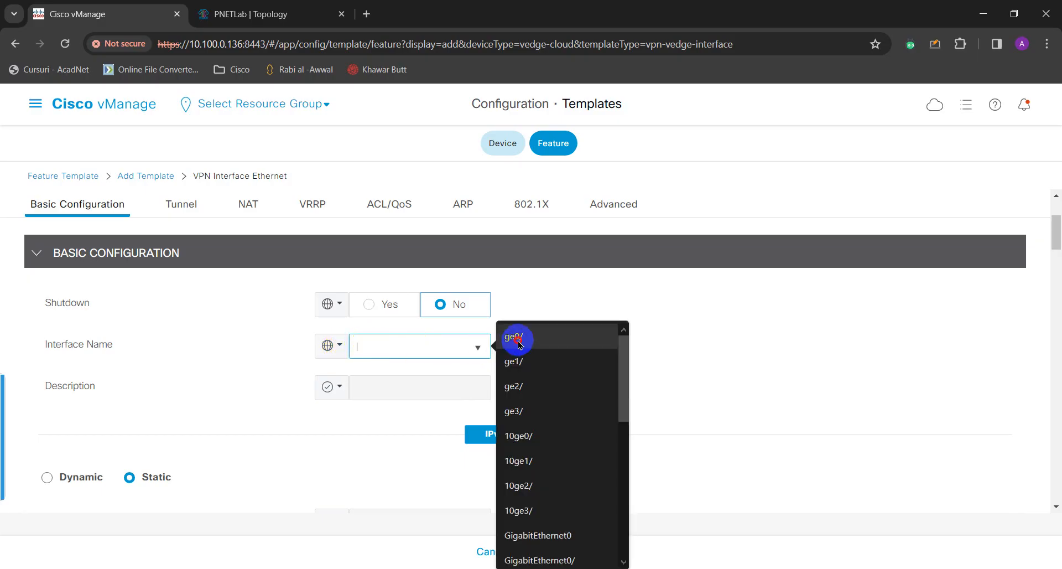
{"action": "left_click", "coordinate": [416, 347]}
{"action": "type", "text": "ge0/"}
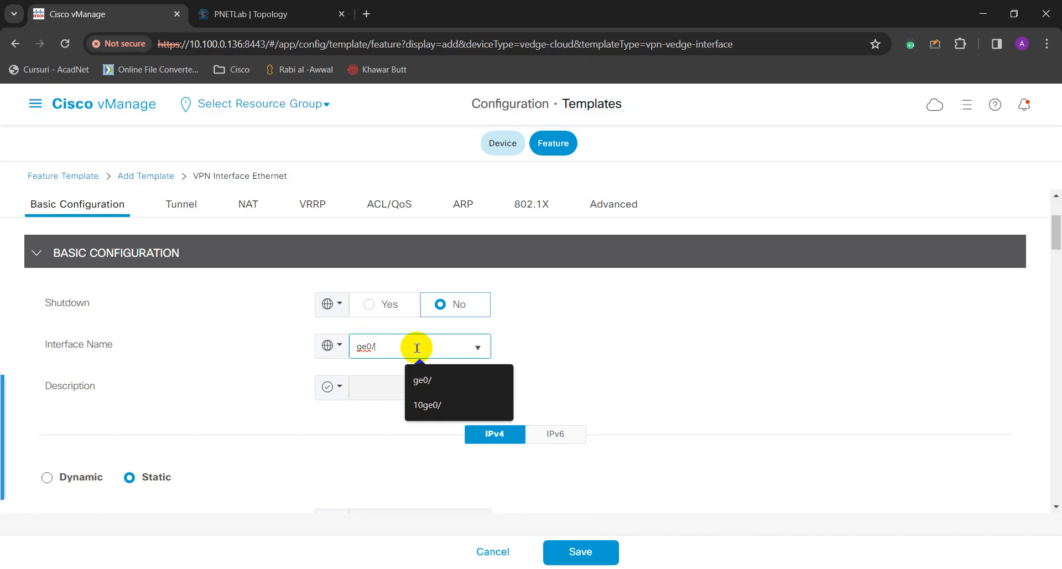
{"action": "type", "text": "2"}
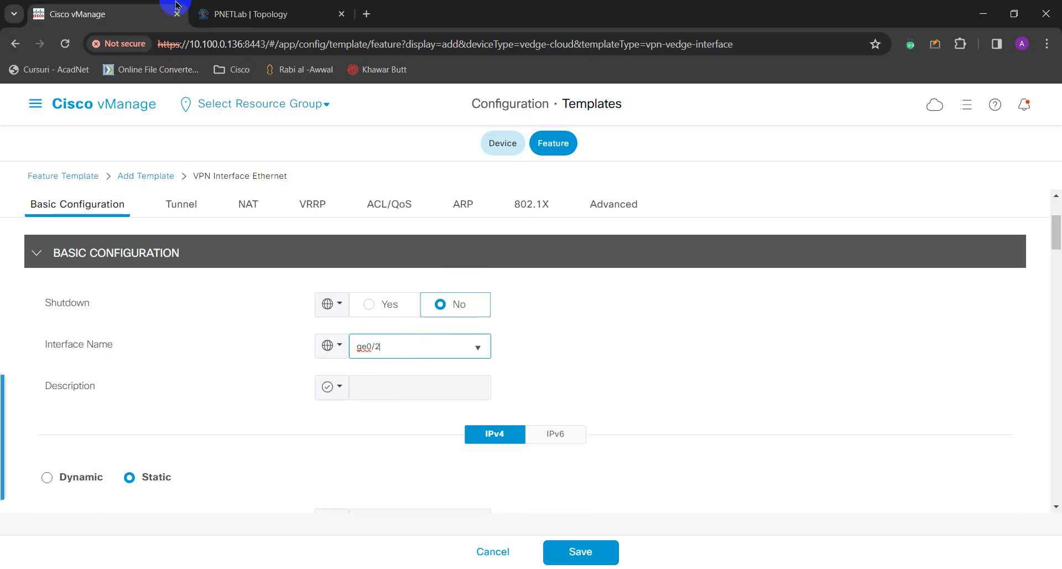
{"action": "left_click", "coordinate": [223, 6]}
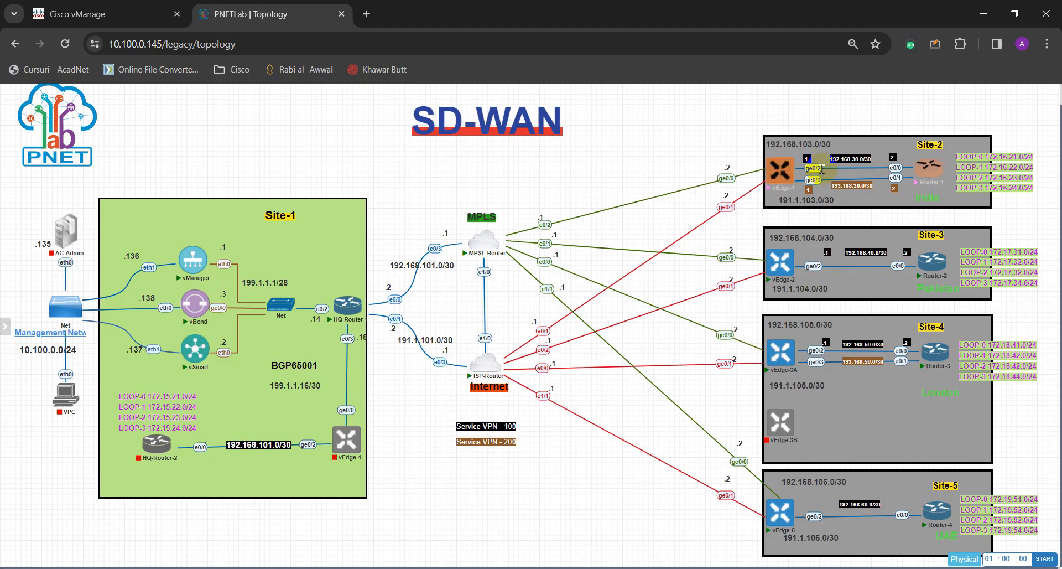
{"action": "left_click", "coordinate": [110, 17]}
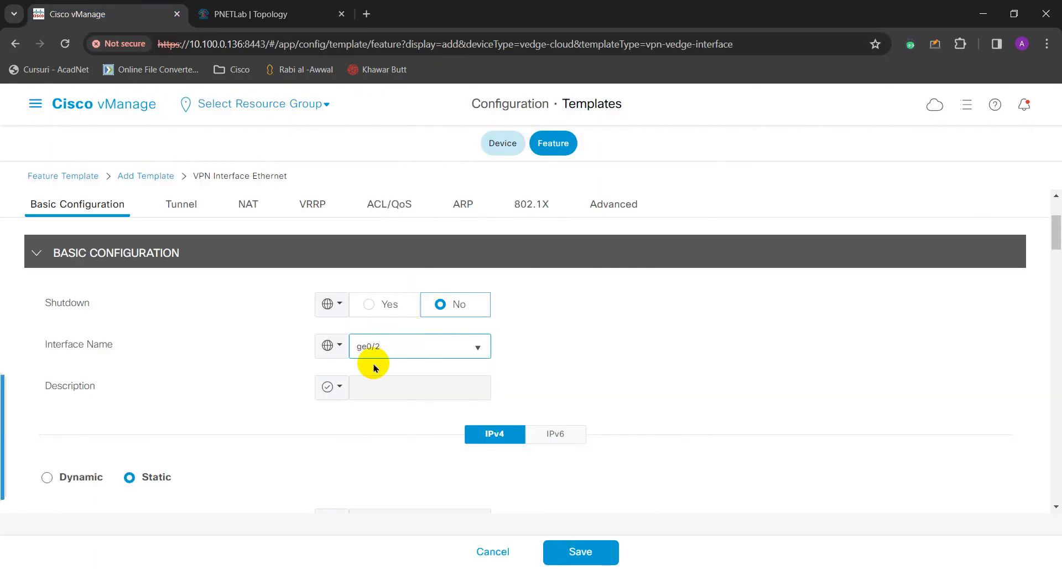
{"action": "left_click", "coordinate": [388, 389]}
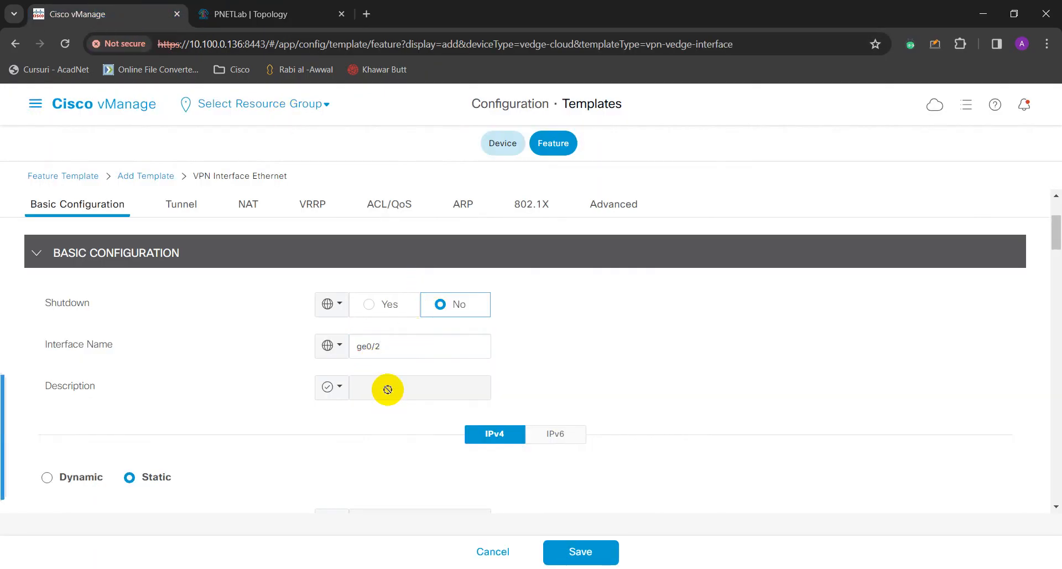
{"action": "scroll", "coordinate": [388, 390], "scroll_direction": "down", "scroll_amount": 2}
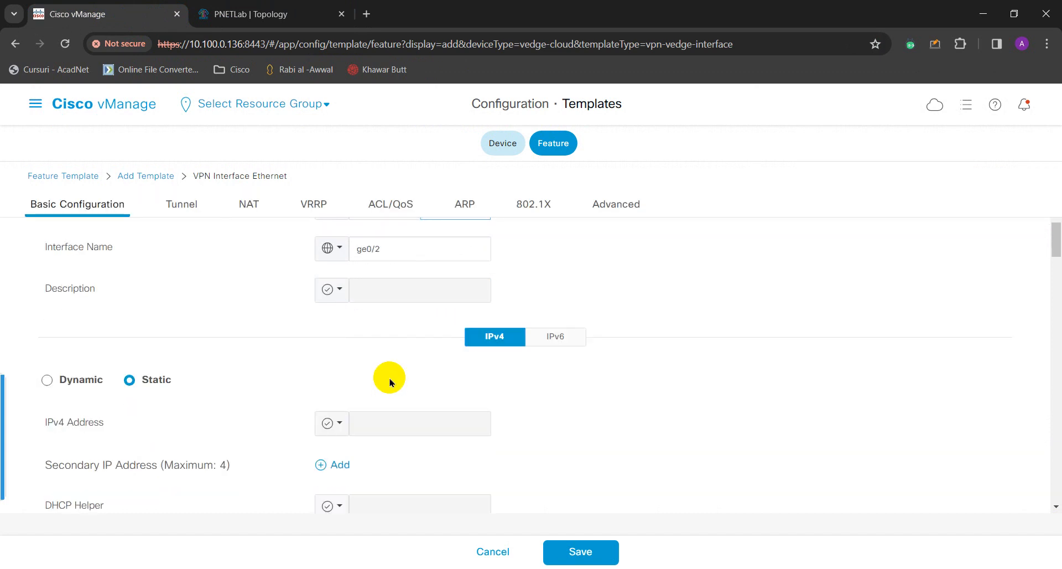
{"action": "scroll", "coordinate": [392, 332], "scroll_direction": "down", "scroll_amount": 2}
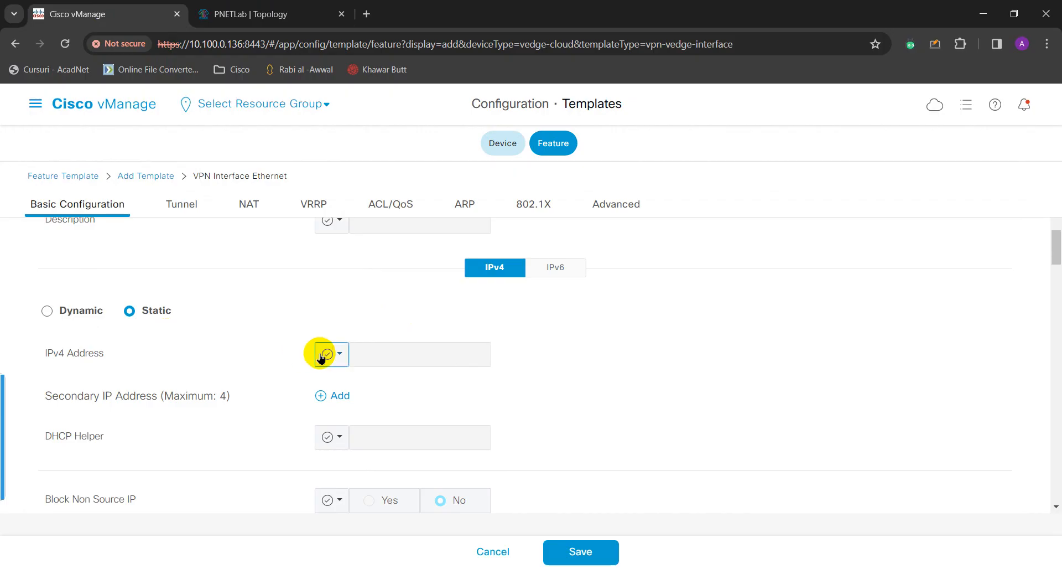
Make the IPv4 Address Device Specific, replacing vpn_if_ipv4_address with the key GE02_iP_ADDRESS.
{"action": "left_click", "coordinate": [340, 358]}
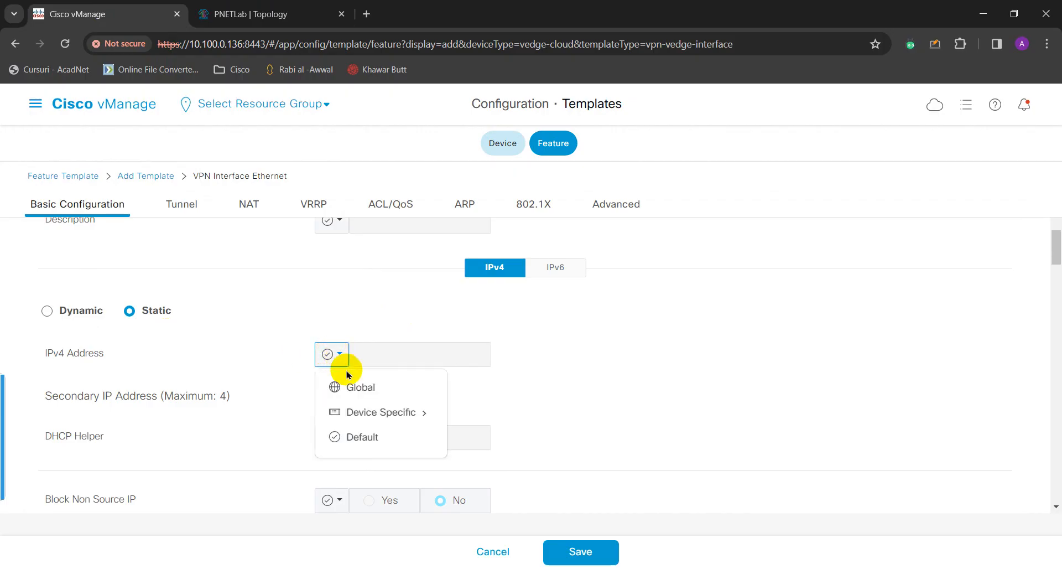
{"action": "mouse_move", "coordinate": [358, 415]}
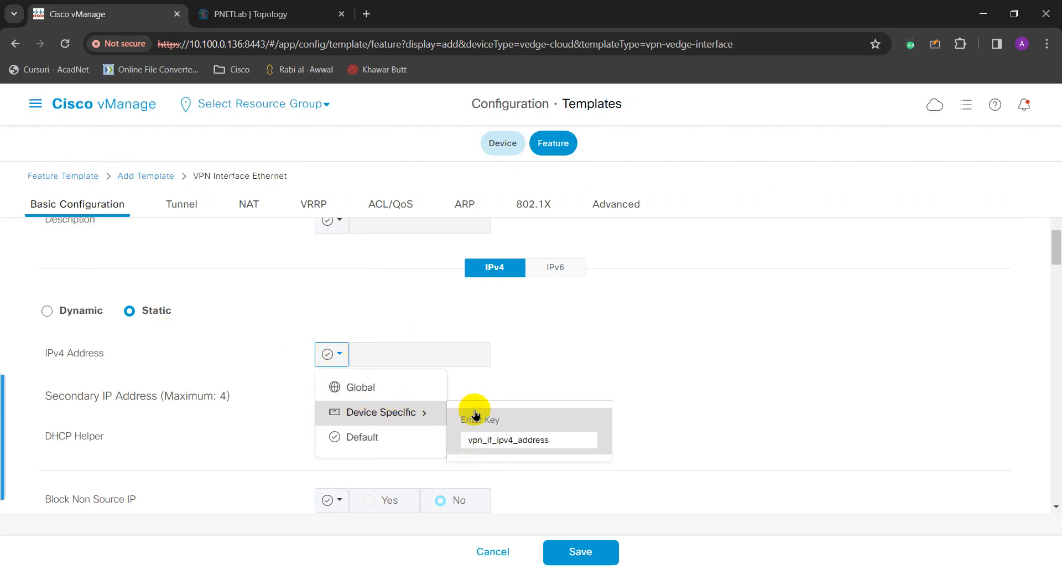
{"action": "left_click_drag", "start_coordinate": [550, 444], "coordinate": [452, 437]}
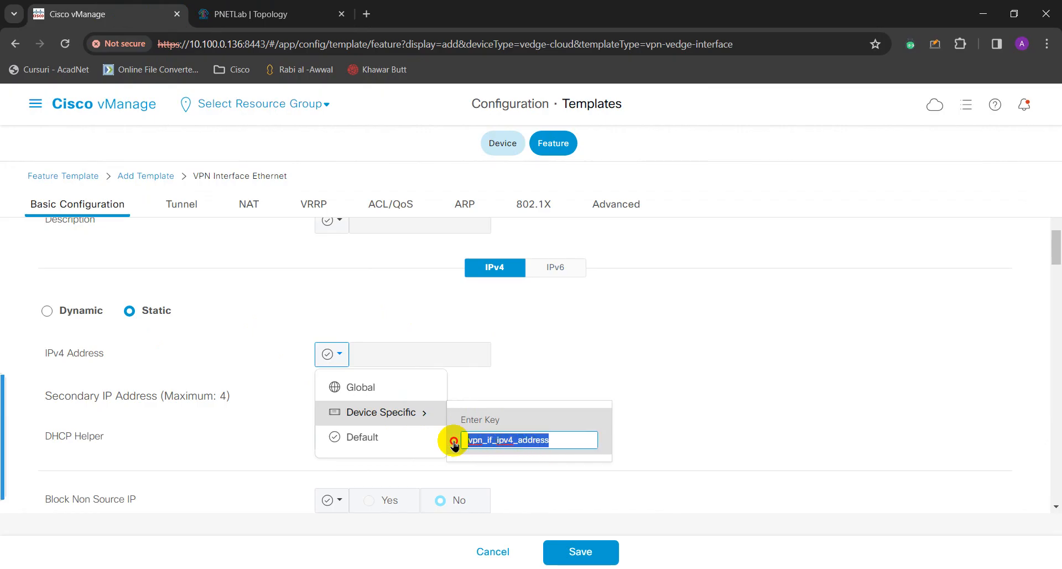
{"action": "left_click", "coordinate": [519, 486]}
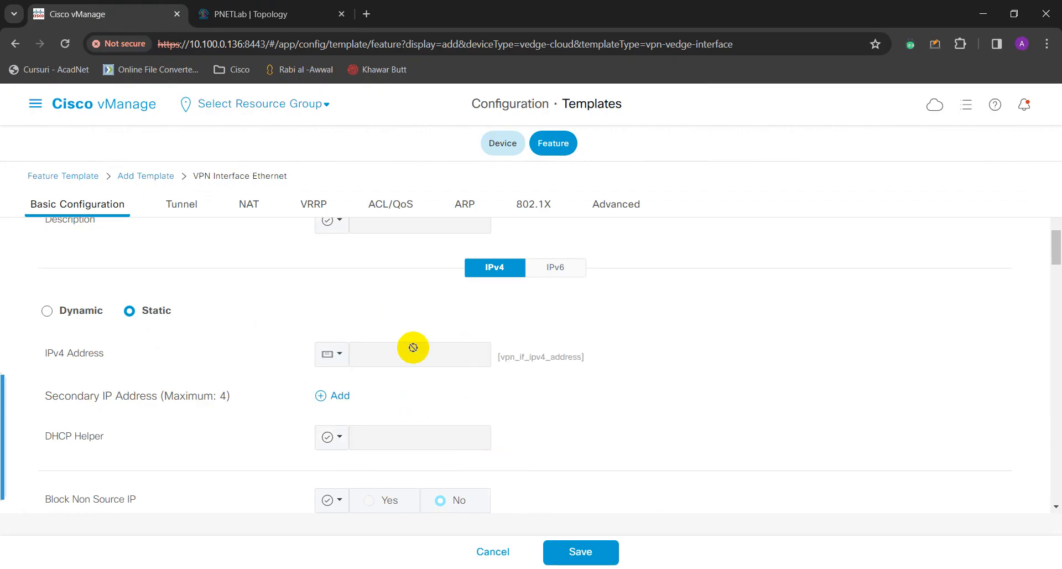
{"action": "left_click", "coordinate": [343, 358]}
{"action": "mouse_move", "coordinate": [356, 415]}
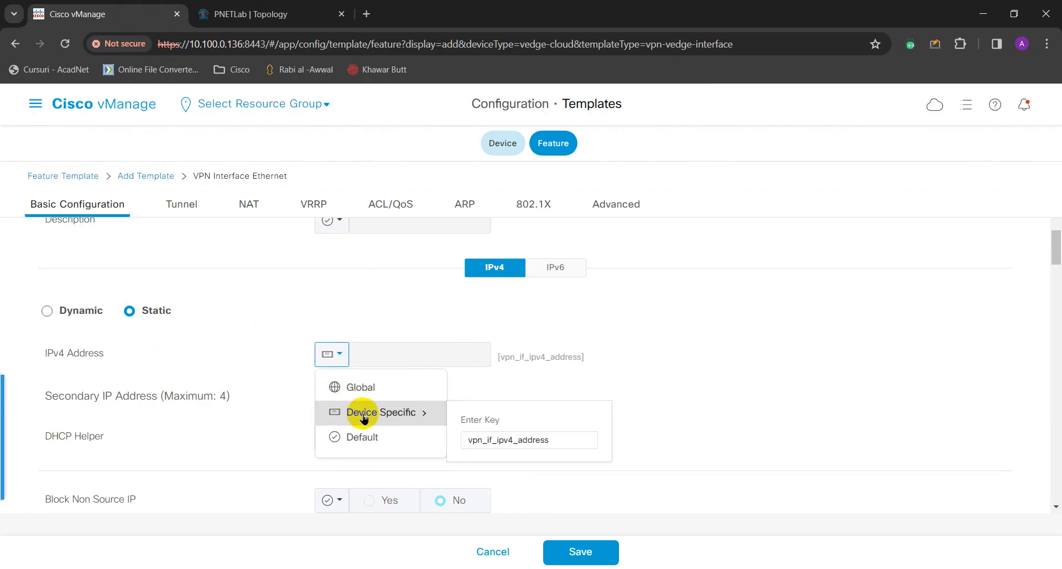
{"action": "double_click", "coordinate": [554, 439]}
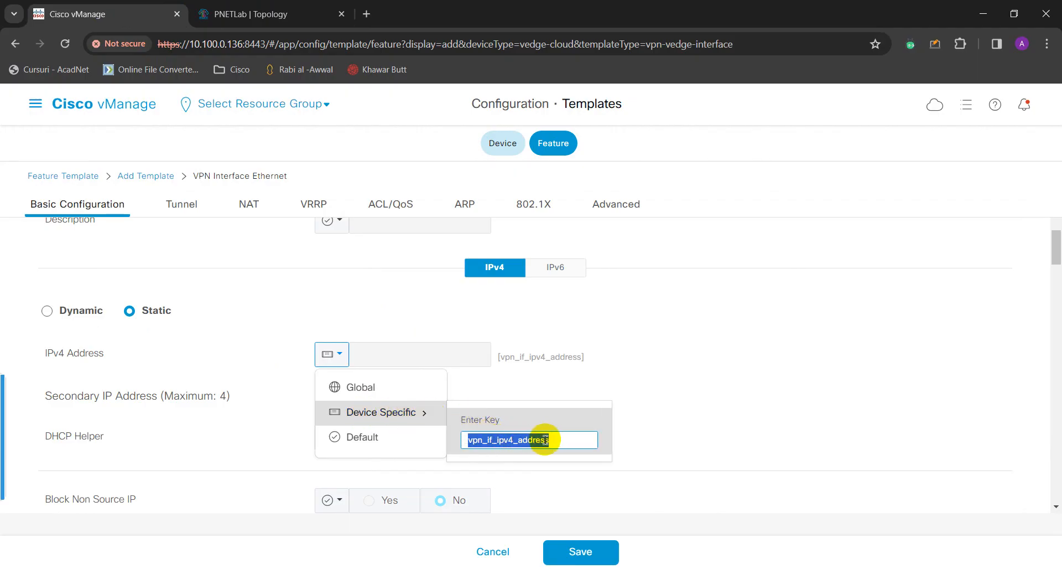
{"action": "left_click", "coordinate": [543, 439]}
{"action": "double_click", "coordinate": [543, 439]}
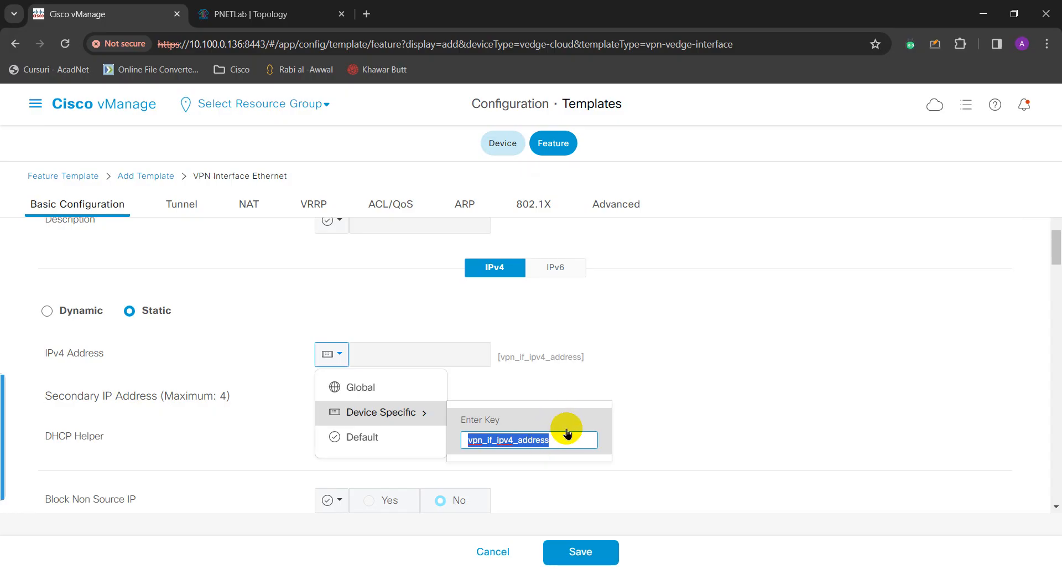
{"action": "key", "text": "BackSpace"}
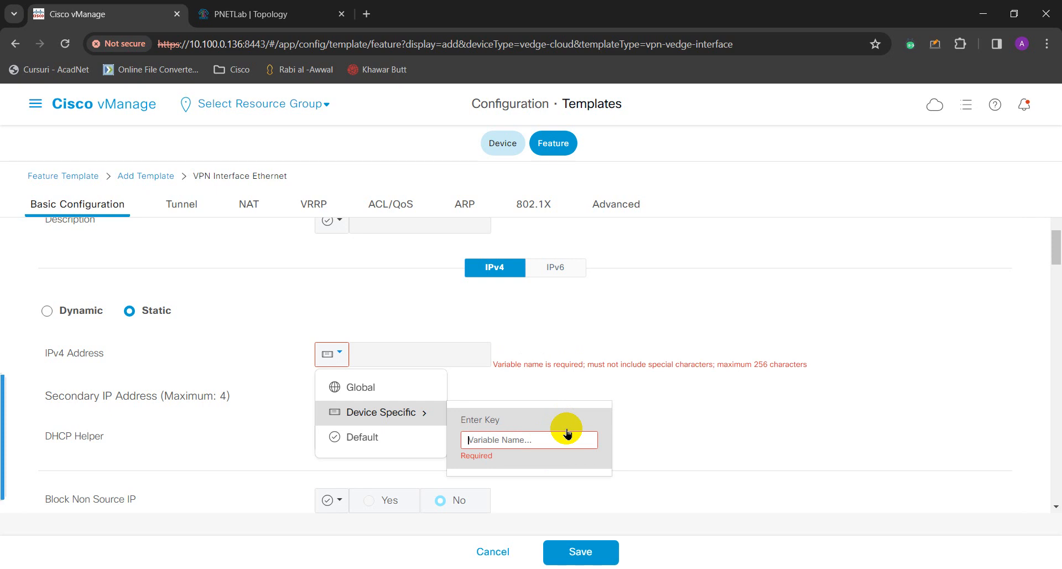
{"action": "type", "text": "ge"}
{"action": "key", "text": "BackSpace"}
{"action": "key", "text": "BackSpace"}
{"action": "type", "text": "GE"}
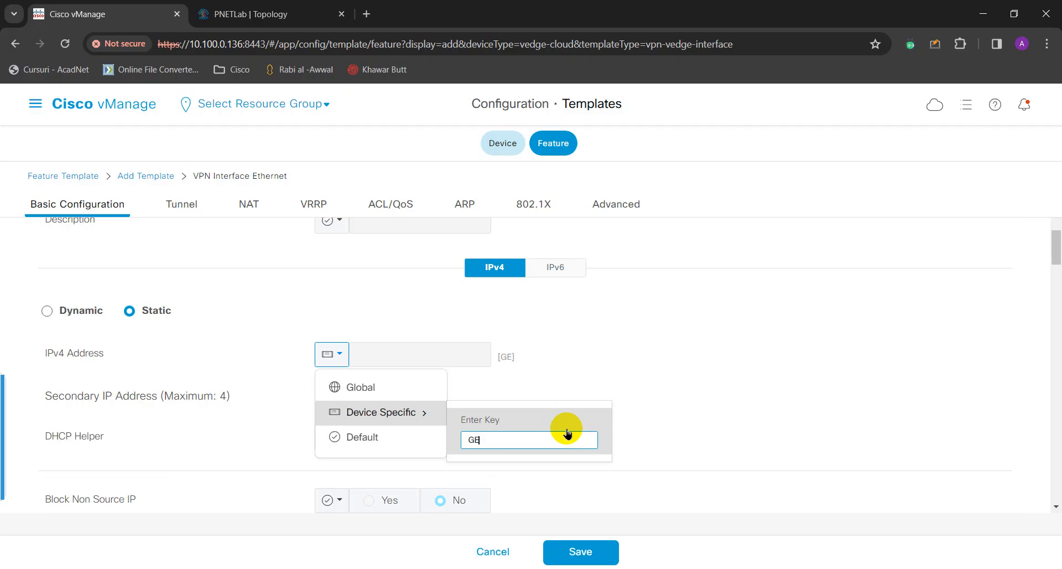
{"action": "type", "text": "02_iP_ADDRESS"}
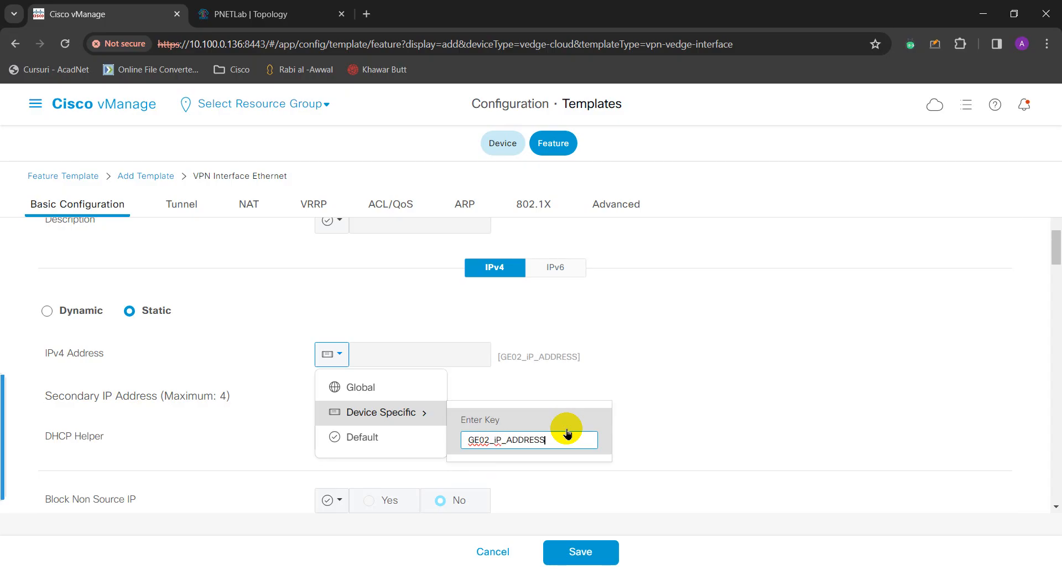
{"action": "left_click", "coordinate": [564, 455]}
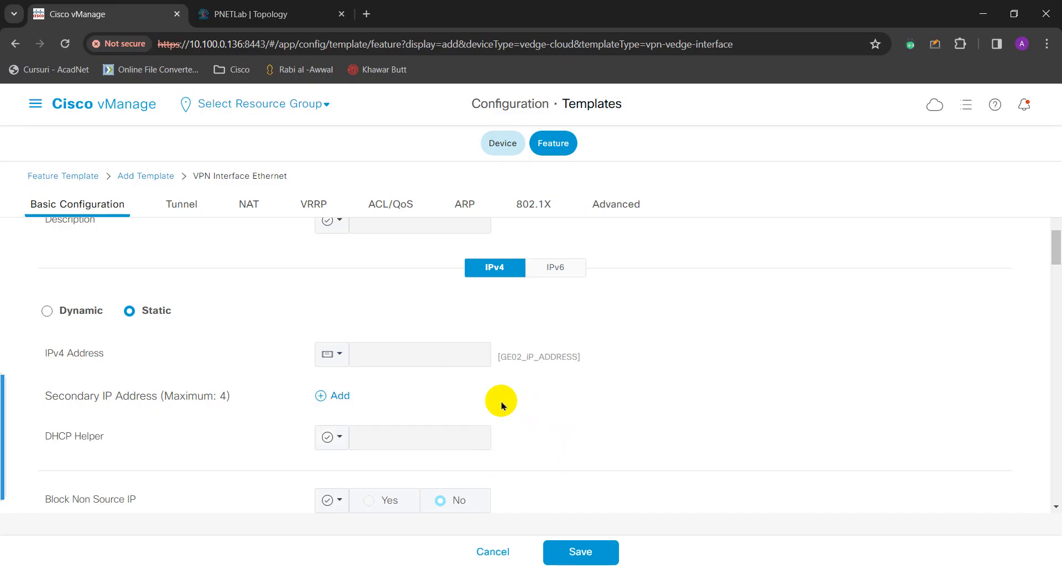
Review the Tunnel, NAT, VRRP and ACL/QoS sections, then save the GE02 template despite the tunnel warning.
{"action": "scroll", "coordinate": [238, 403], "scroll_direction": "down", "scroll_amount": 1}
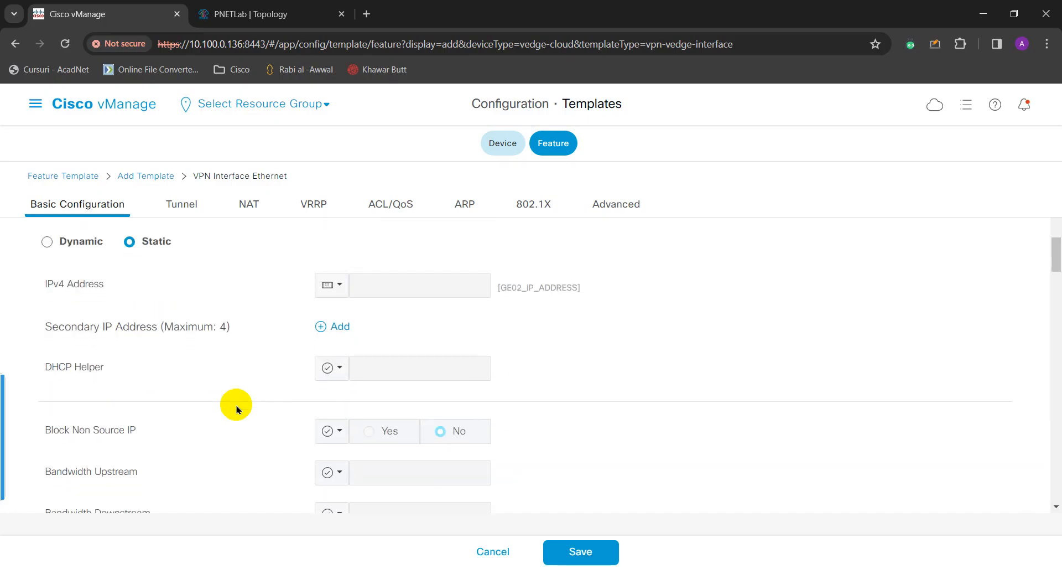
{"action": "scroll", "coordinate": [249, 411], "scroll_direction": "up", "scroll_amount": 4}
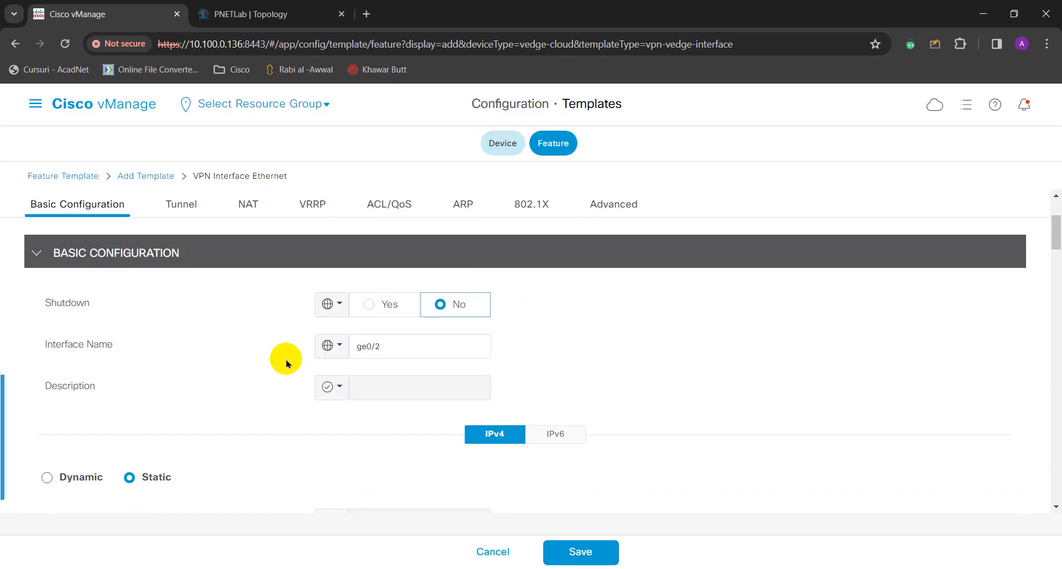
{"action": "scroll", "coordinate": [299, 384], "scroll_direction": "down", "scroll_amount": 2}
{"action": "scroll", "coordinate": [301, 387], "scroll_direction": "down", "scroll_amount": 1}
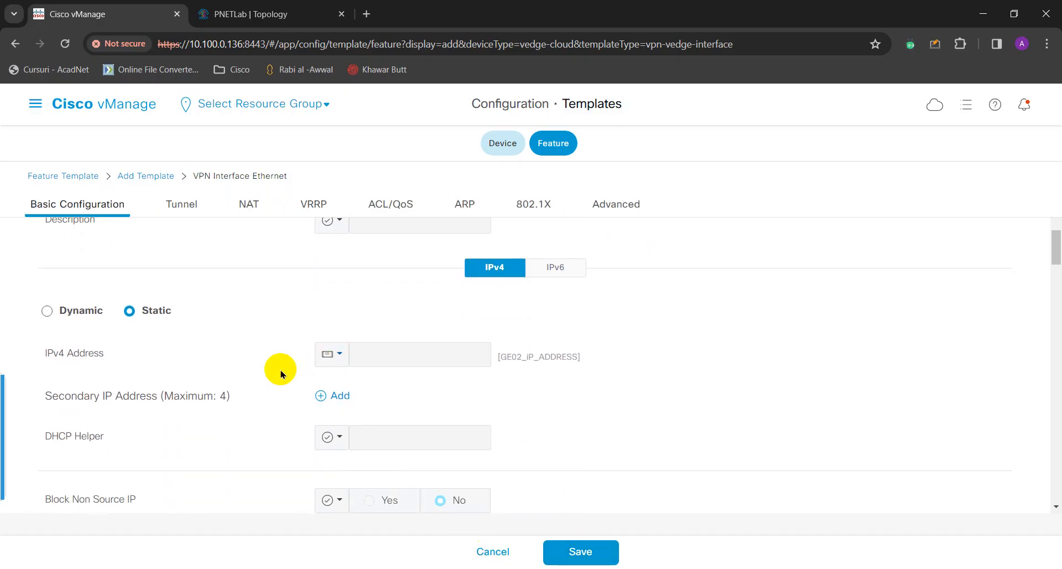
{"action": "scroll", "coordinate": [278, 367], "scroll_direction": "down", "scroll_amount": 3}
{"action": "scroll", "coordinate": [278, 376], "scroll_direction": "down", "scroll_amount": 4}
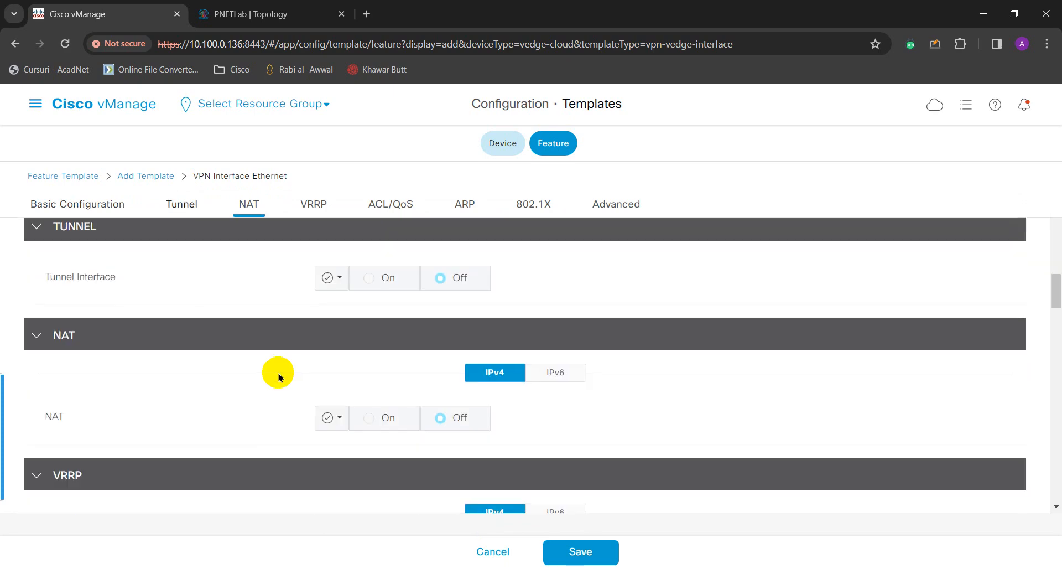
{"action": "scroll", "coordinate": [278, 376], "scroll_direction": "down", "scroll_amount": 8}
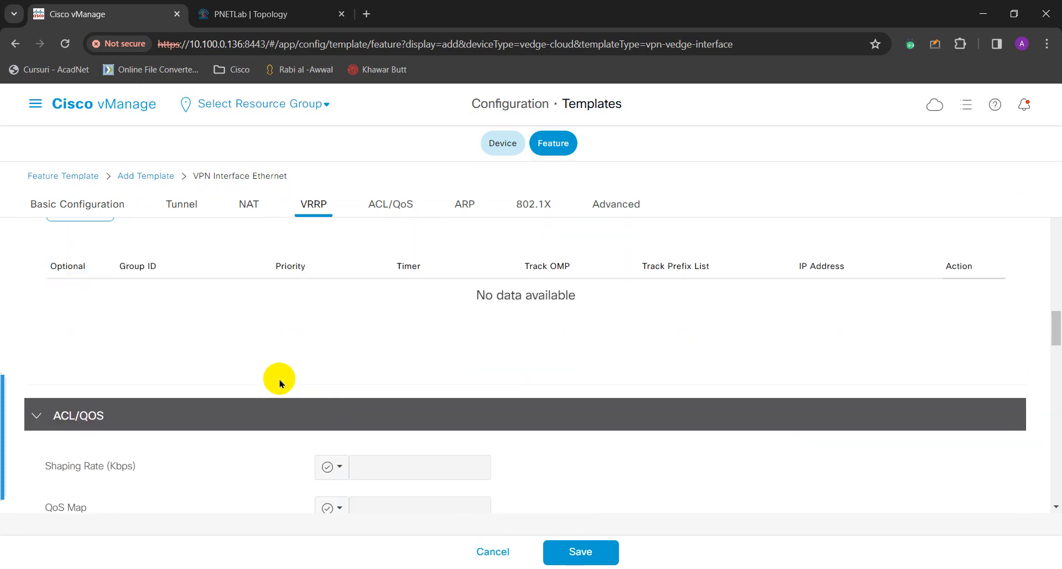
{"action": "scroll", "coordinate": [279, 384], "scroll_direction": "down", "scroll_amount": 1}
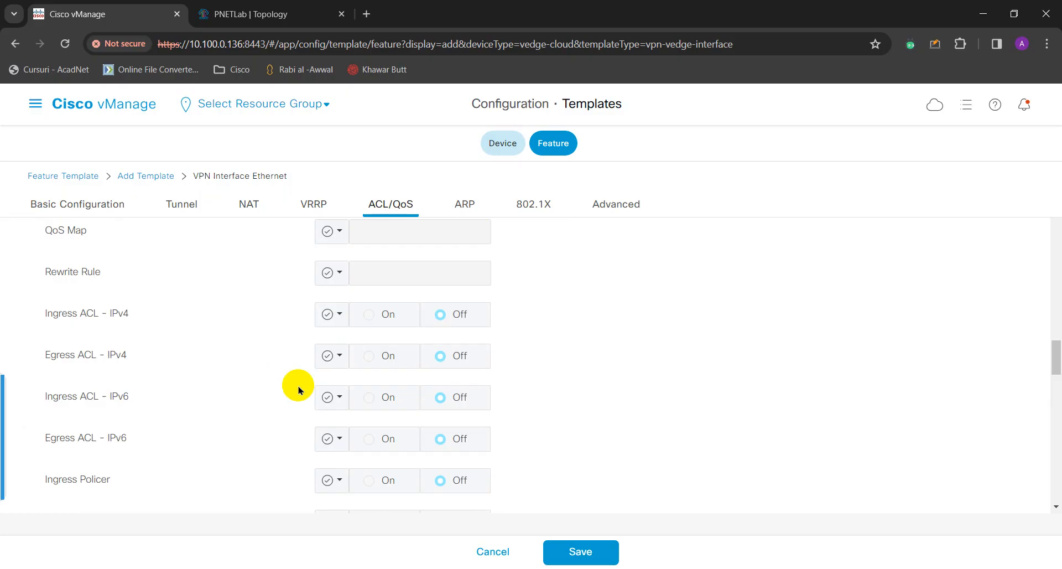
{"action": "scroll", "coordinate": [279, 387], "scroll_direction": "down", "scroll_amount": 1}
{"action": "scroll", "coordinate": [254, 385], "scroll_direction": "down", "scroll_amount": 1}
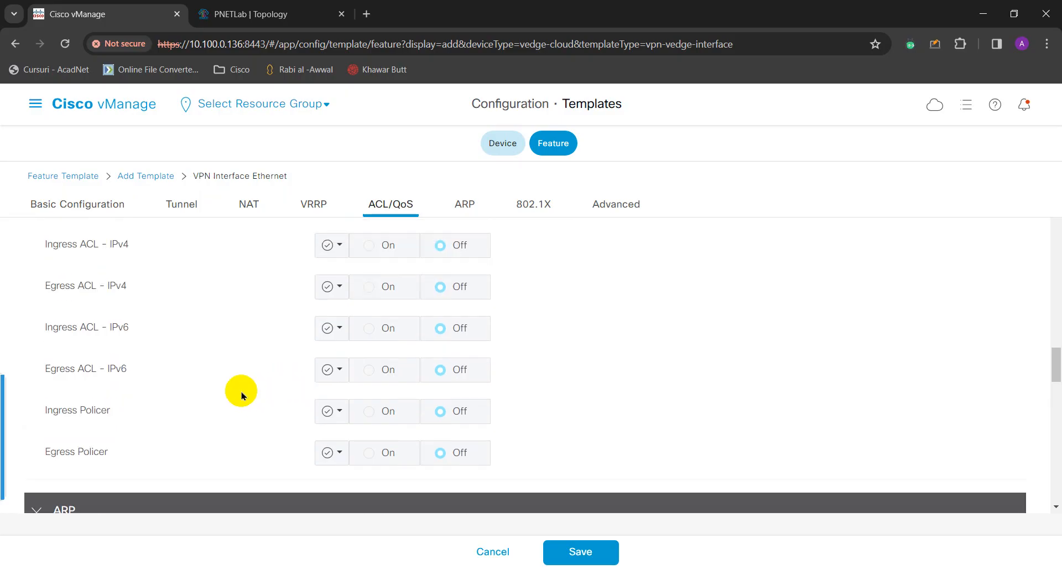
{"action": "scroll", "coordinate": [221, 374], "scroll_direction": "down", "scroll_amount": 1}
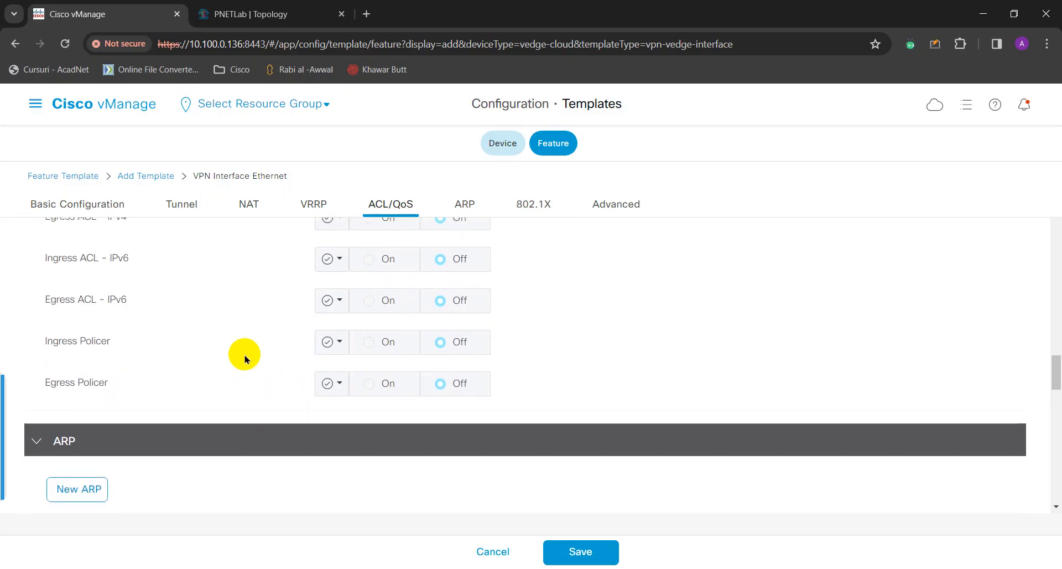
{"action": "scroll", "coordinate": [245, 357], "scroll_direction": "up", "scroll_amount": 2}
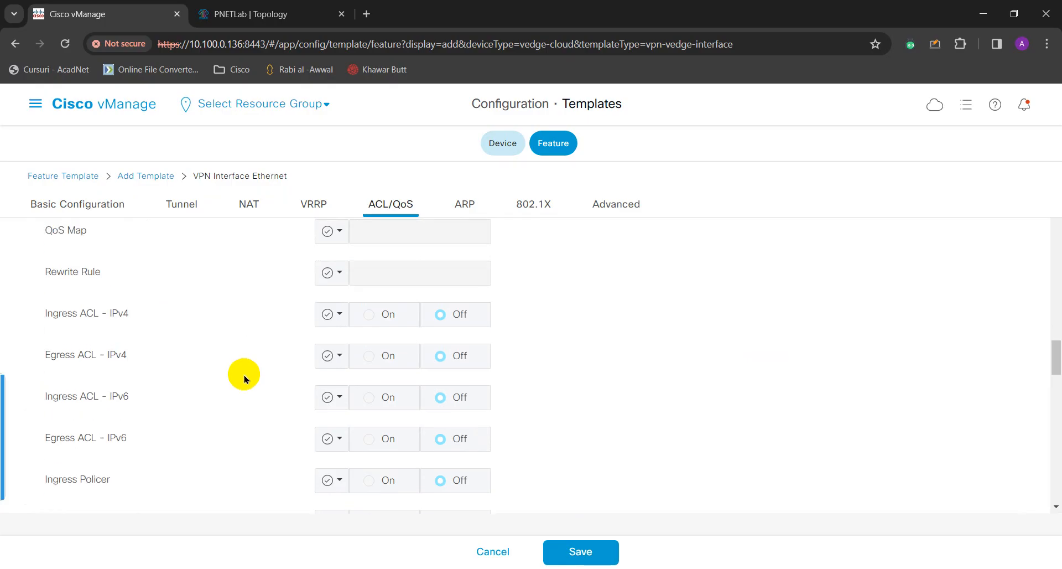
{"action": "scroll", "coordinate": [244, 370], "scroll_direction": "up", "scroll_amount": 1}
{"action": "scroll", "coordinate": [224, 382], "scroll_direction": "down", "scroll_amount": 1}
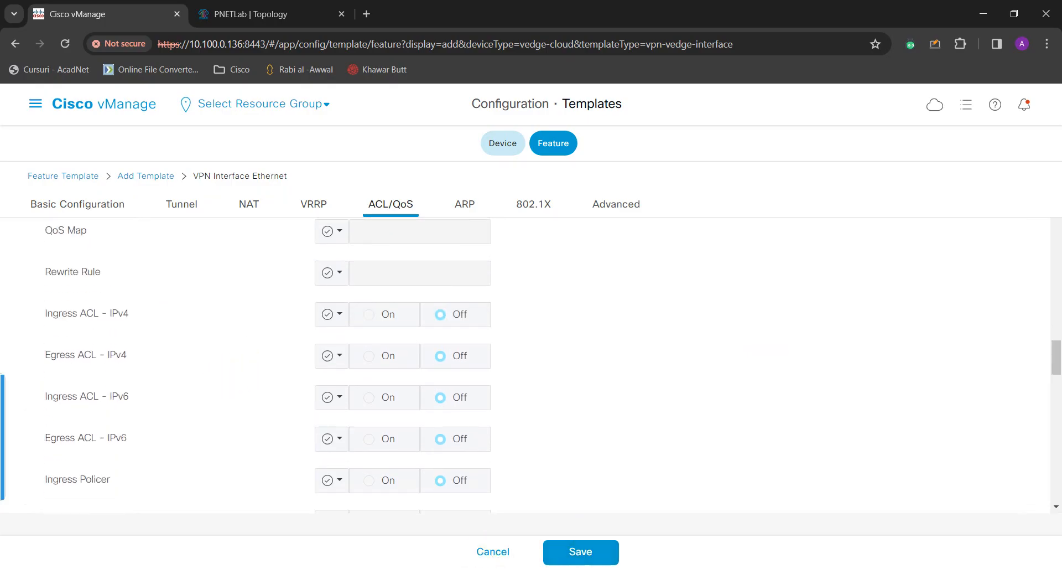
{"action": "left_click", "coordinate": [580, 552]}
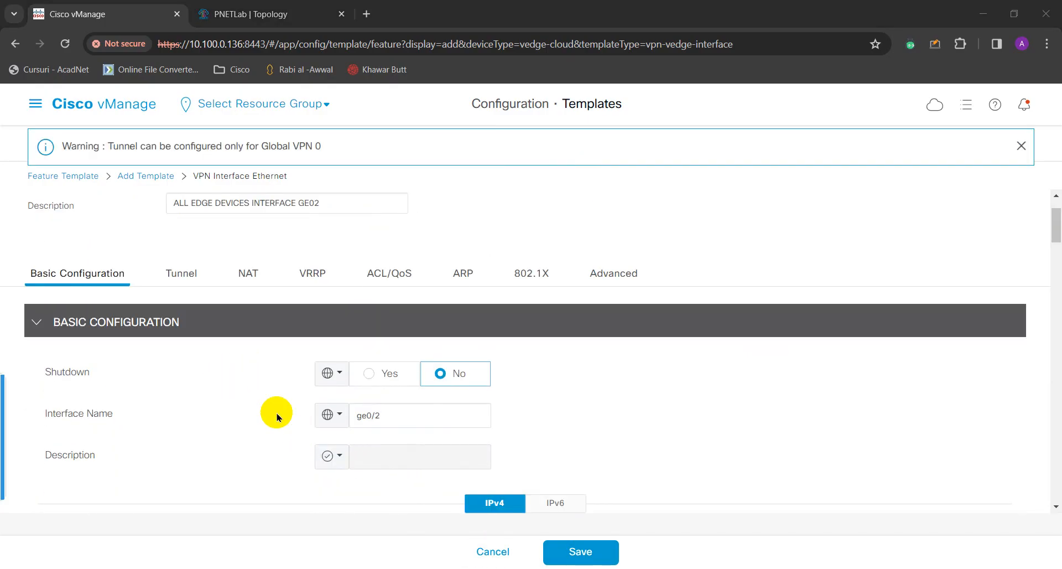
{"action": "left_click", "coordinate": [567, 562]}
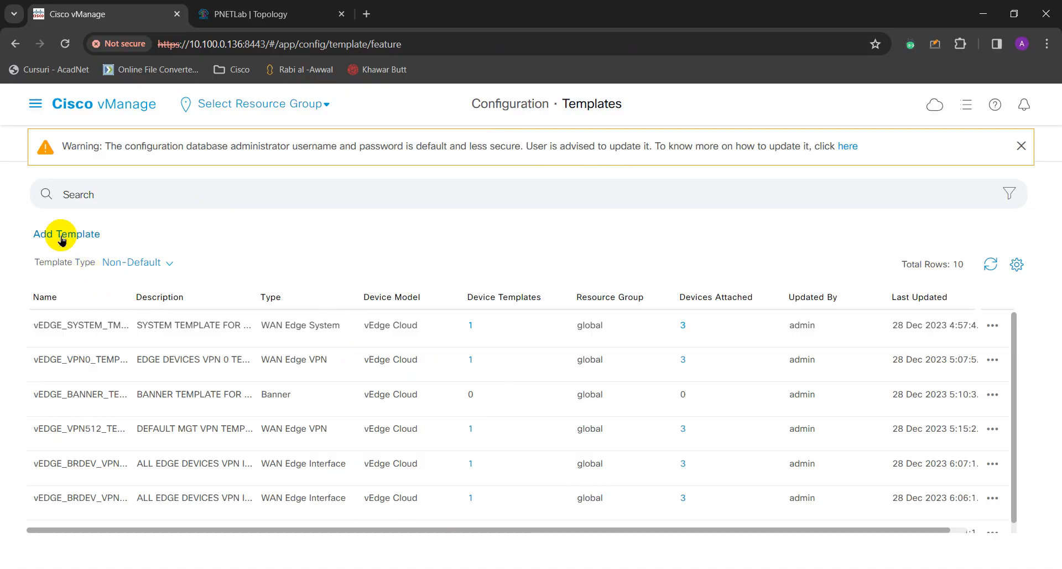
Add a template with vEdge Cloud ticked and scroll the template types down to OSPF.
{"action": "left_click", "coordinate": [80, 235]}
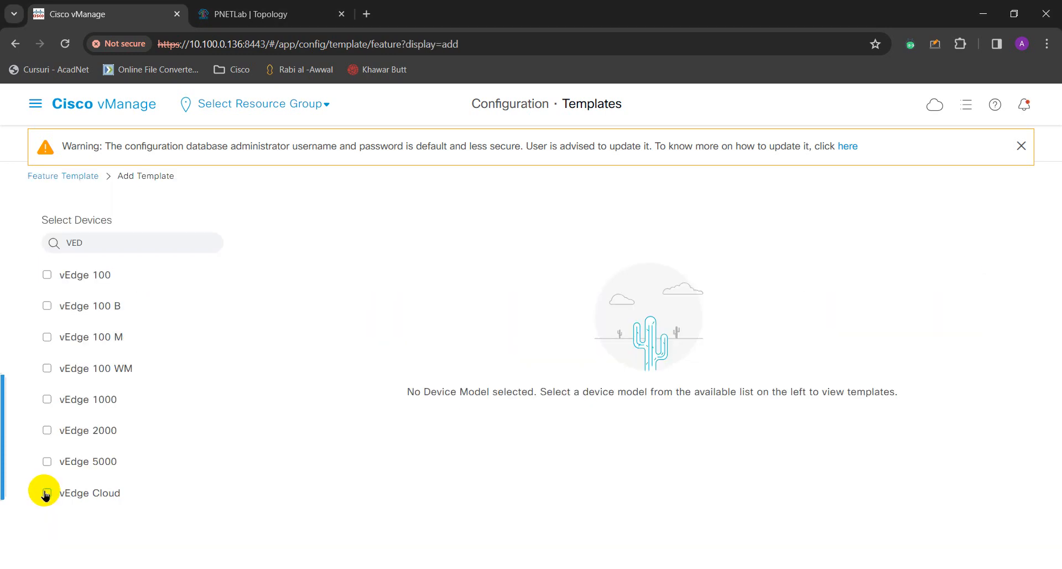
{"action": "left_click", "coordinate": [47, 492]}
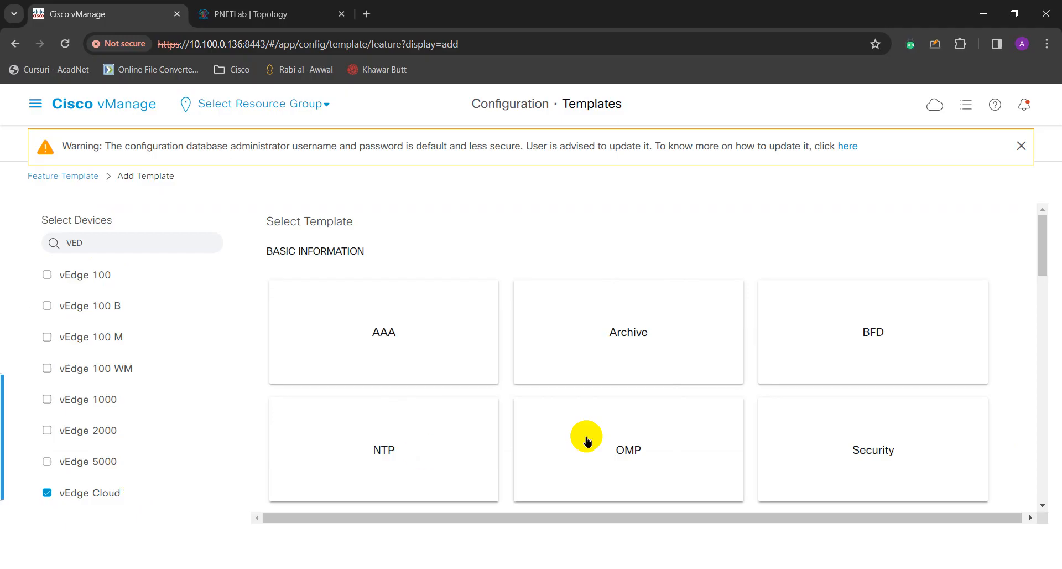
{"action": "scroll", "coordinate": [587, 441], "scroll_direction": "down", "scroll_amount": 9}
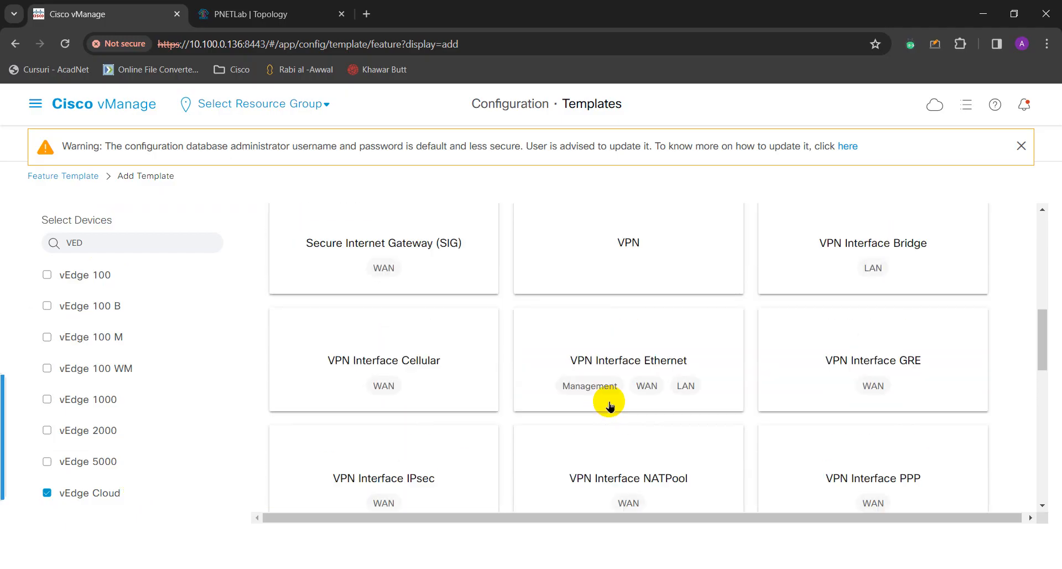
{"action": "scroll", "coordinate": [705, 401], "scroll_direction": "down", "scroll_amount": 7}
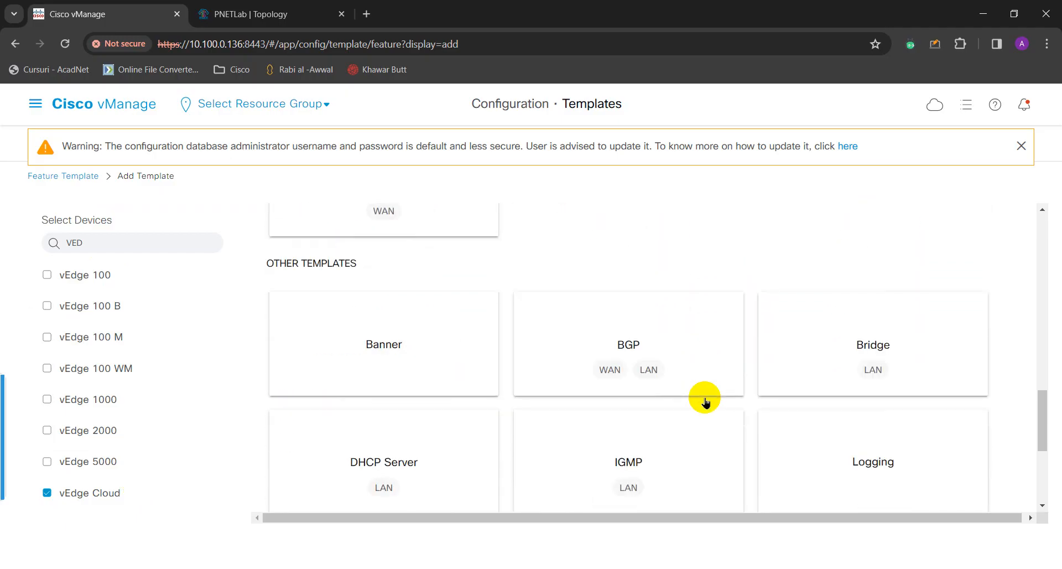
{"action": "scroll", "coordinate": [705, 401], "scroll_direction": "down", "scroll_amount": 3}
{"action": "scroll", "coordinate": [746, 362], "scroll_direction": "down", "scroll_amount": 3}
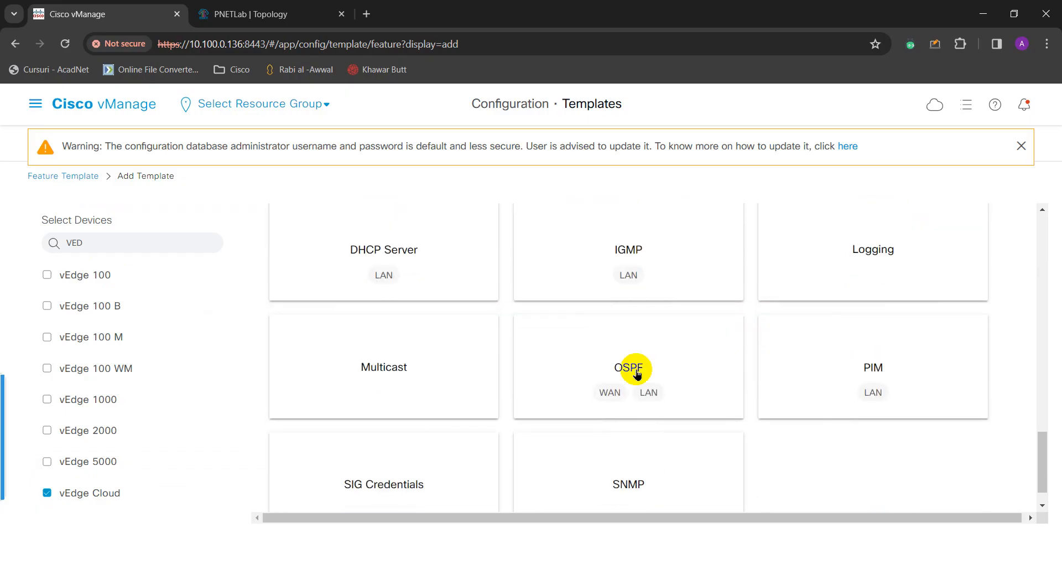
Start a vEdge Cloud OSPF template named vEDGE_OSPF_VPN100, described 'All EDGE DEVICES OSPF VPN 100'.
{"action": "left_click", "coordinate": [638, 376]}
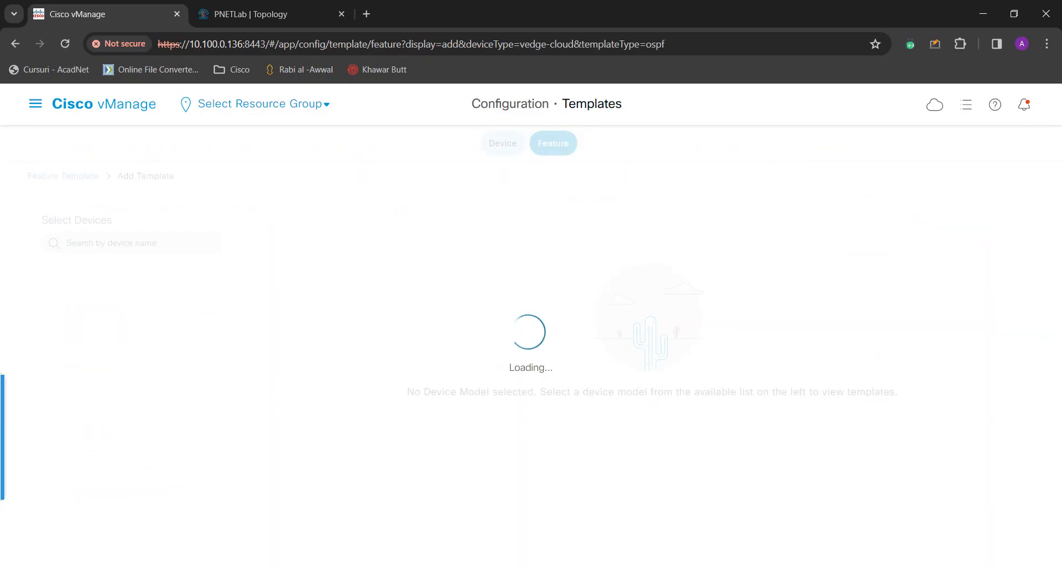
{"action": "left_click", "coordinate": [239, 241]}
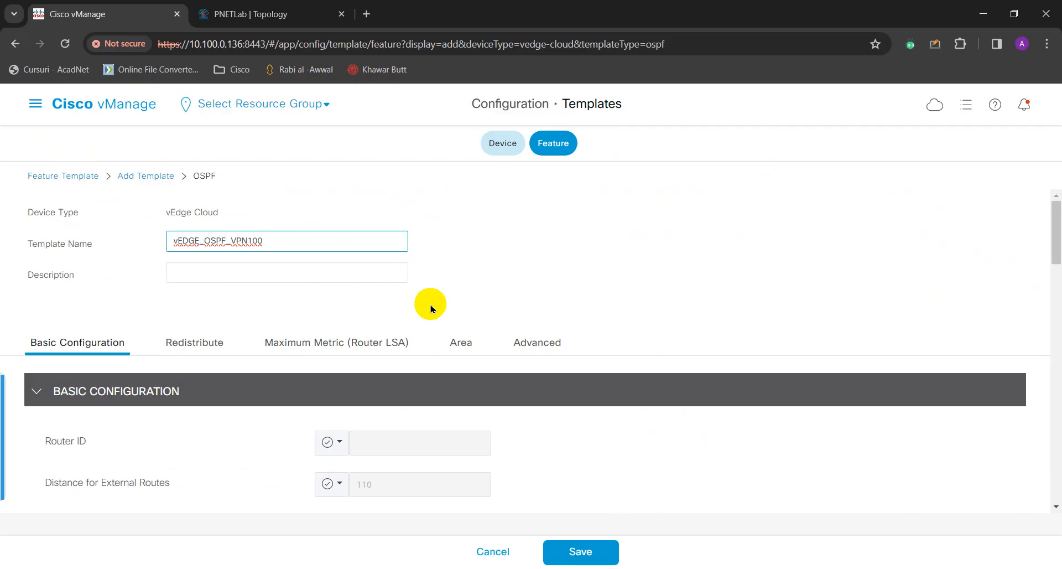
{"action": "left_click", "coordinate": [354, 277]}
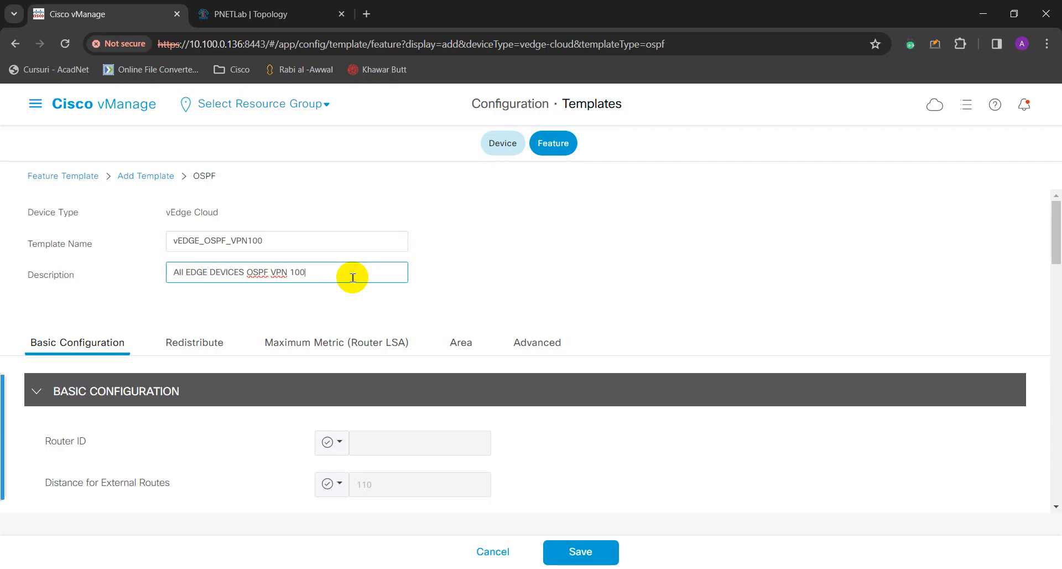
{"action": "left_click", "coordinate": [355, 288]}
{"action": "scroll", "coordinate": [357, 292], "scroll_direction": "down", "scroll_amount": 1}
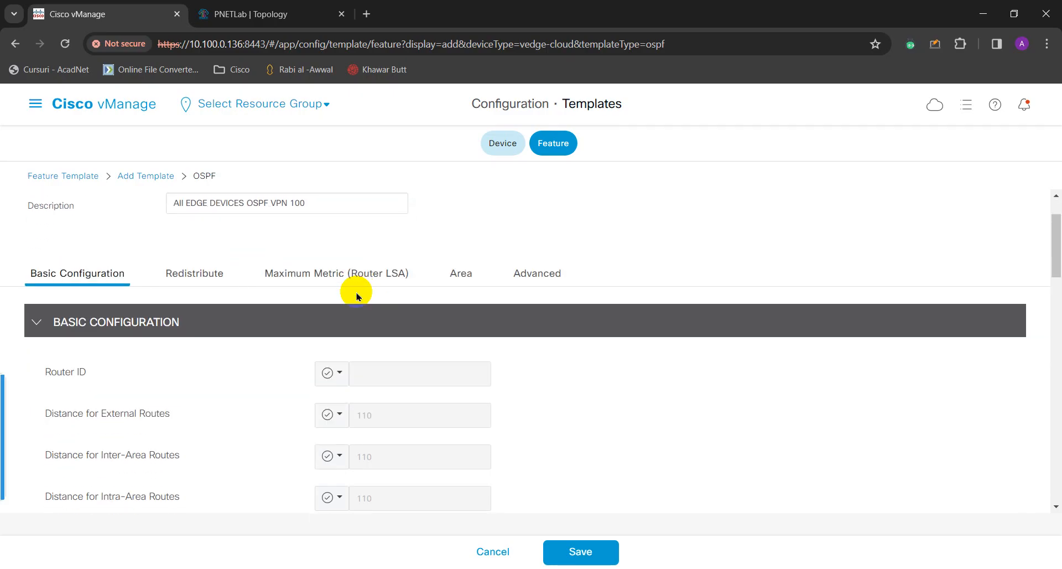
{"action": "scroll", "coordinate": [321, 274], "scroll_direction": "down", "scroll_amount": 1}
Bring up the Area section of the OSPF template.
{"action": "scroll", "coordinate": [221, 268], "scroll_direction": "up", "scroll_amount": 1}
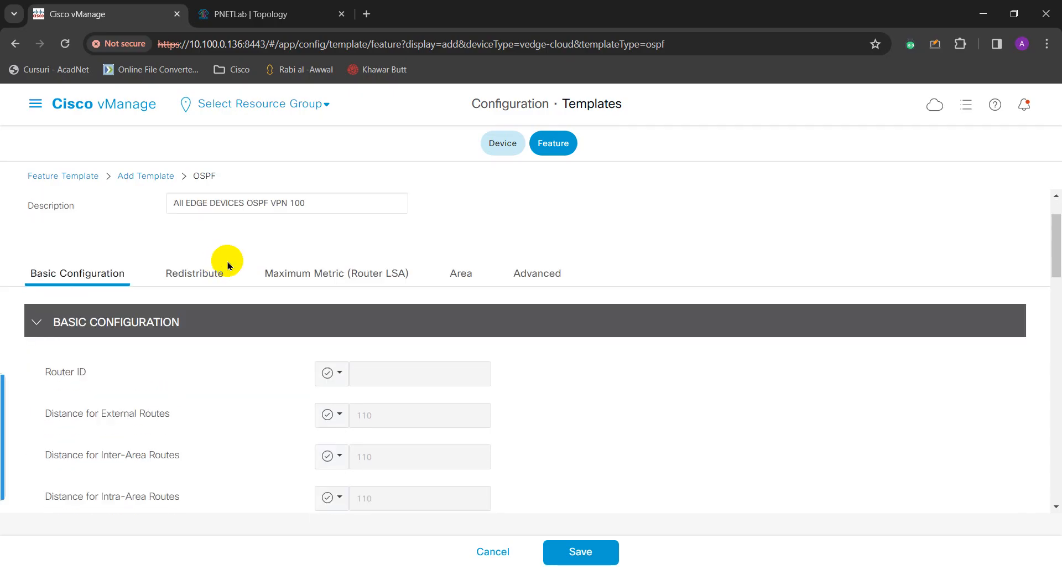
{"action": "scroll", "coordinate": [223, 269], "scroll_direction": "up", "scroll_amount": 1}
{"action": "scroll", "coordinate": [239, 270], "scroll_direction": "down", "scroll_amount": 2}
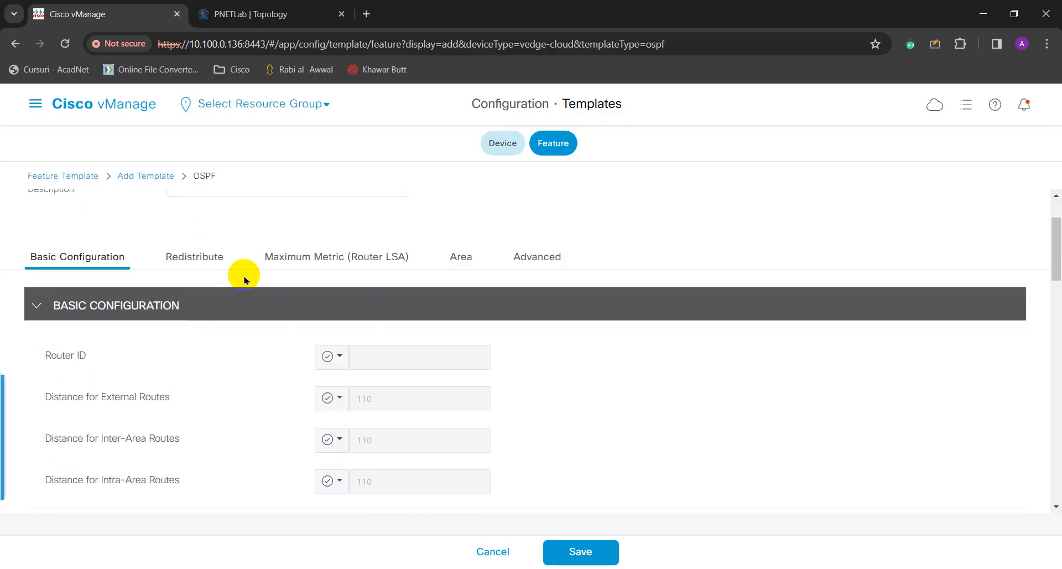
{"action": "scroll", "coordinate": [244, 277], "scroll_direction": "down", "scroll_amount": 3}
{"action": "scroll", "coordinate": [305, 305], "scroll_direction": "up", "scroll_amount": 4}
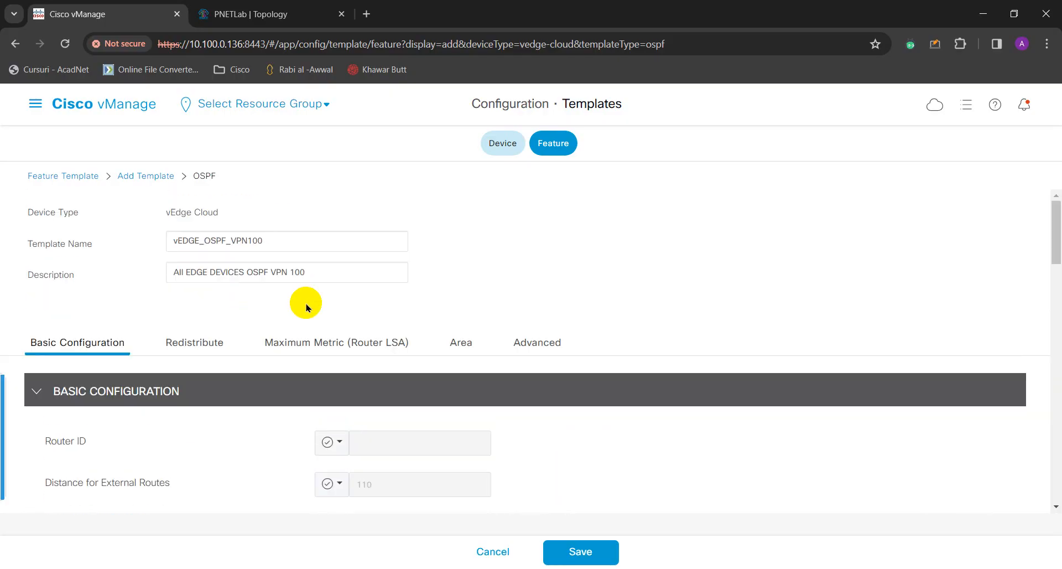
{"action": "left_click", "coordinate": [461, 342]}
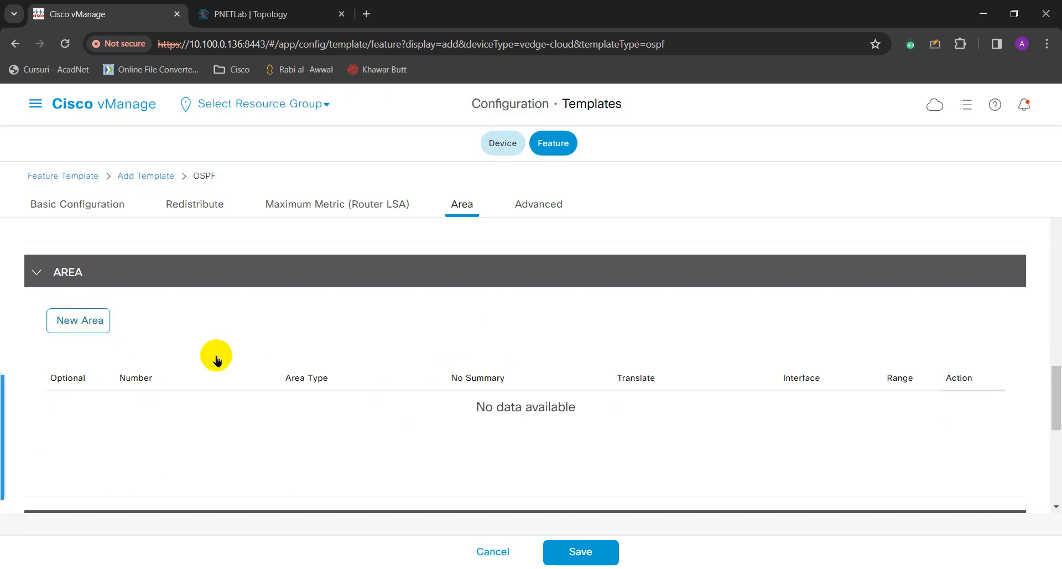
{"action": "scroll", "coordinate": [253, 345], "scroll_direction": "up", "scroll_amount": 3}
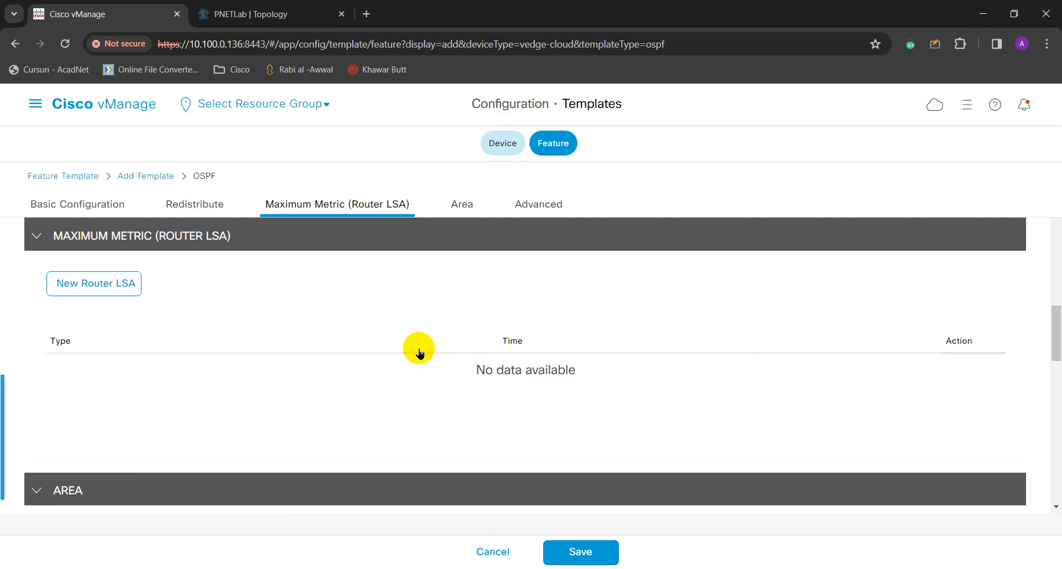
{"action": "scroll", "coordinate": [183, 332], "scroll_direction": "up", "scroll_amount": 1}
{"action": "scroll", "coordinate": [346, 384], "scroll_direction": "down", "scroll_amount": 1}
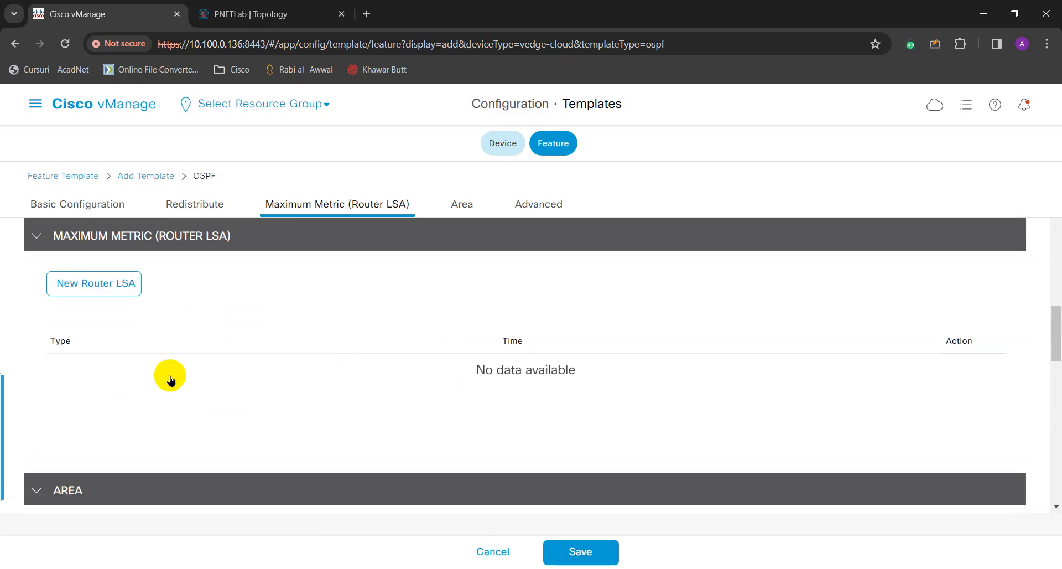
{"action": "scroll", "coordinate": [266, 321], "scroll_direction": "up", "scroll_amount": 1}
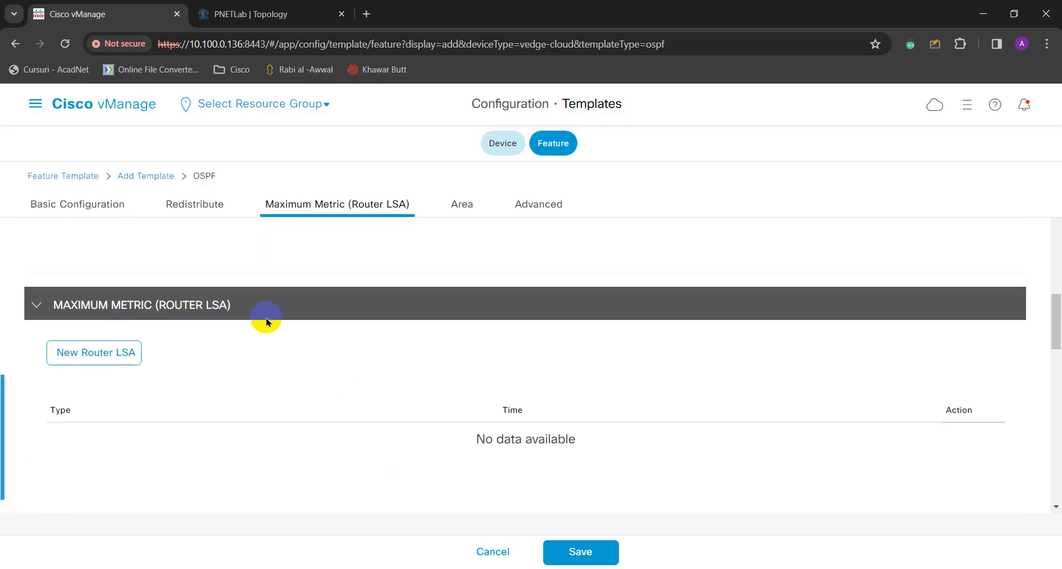
{"action": "left_click", "coordinate": [460, 205]}
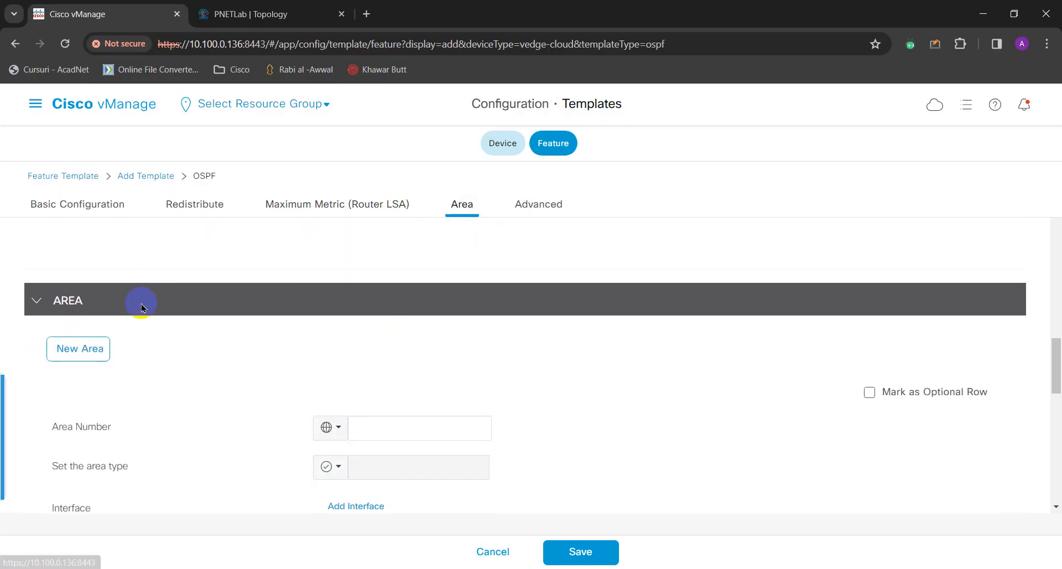
{"action": "left_click", "coordinate": [81, 349]}
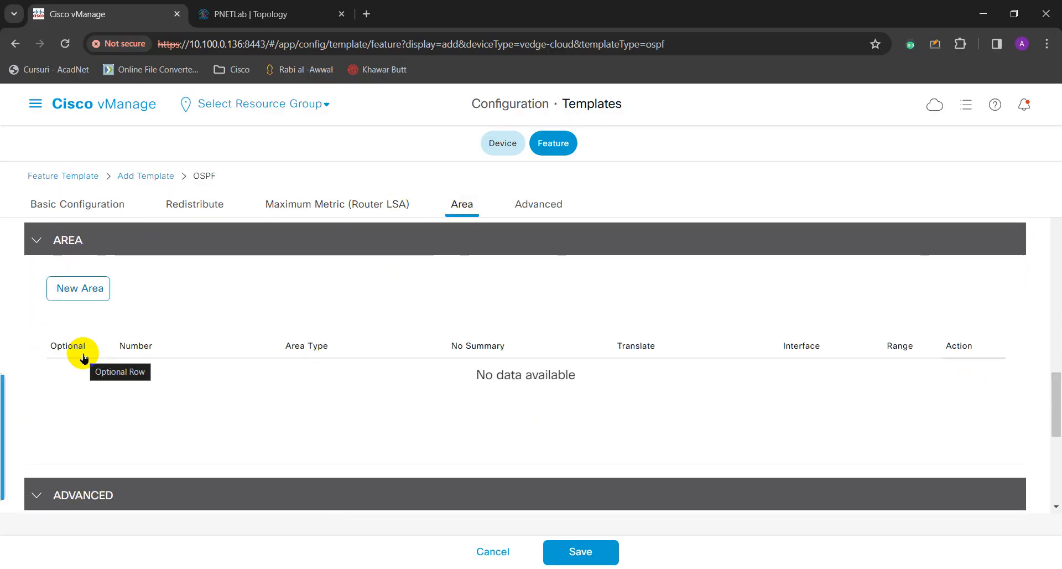
Start a new OSPF area entry with area number 0.
{"action": "left_click", "coordinate": [82, 291]}
{"action": "left_click", "coordinate": [393, 370]}
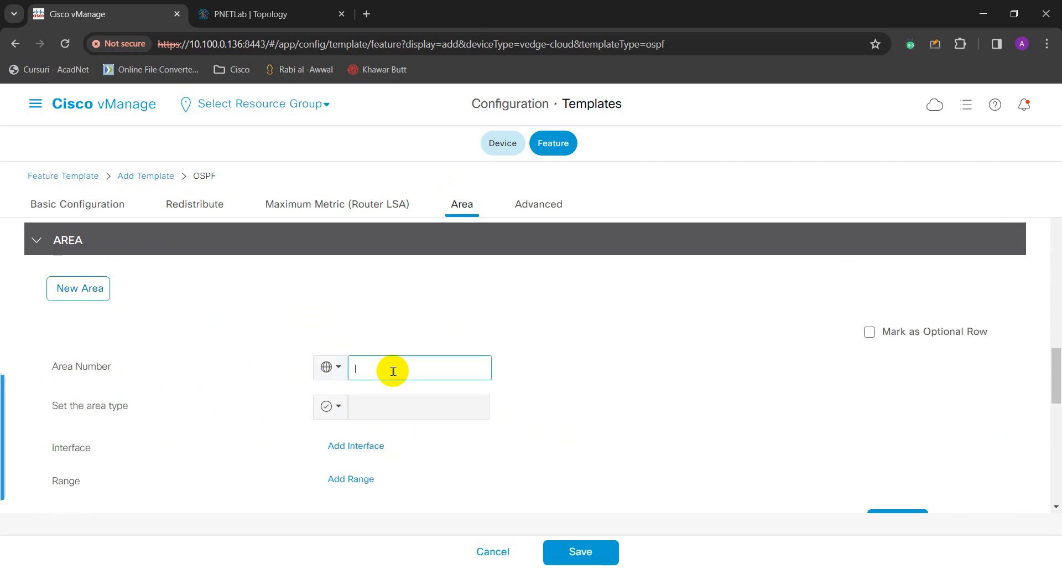
{"action": "scroll", "coordinate": [346, 390], "scroll_direction": "down", "scroll_amount": 1}
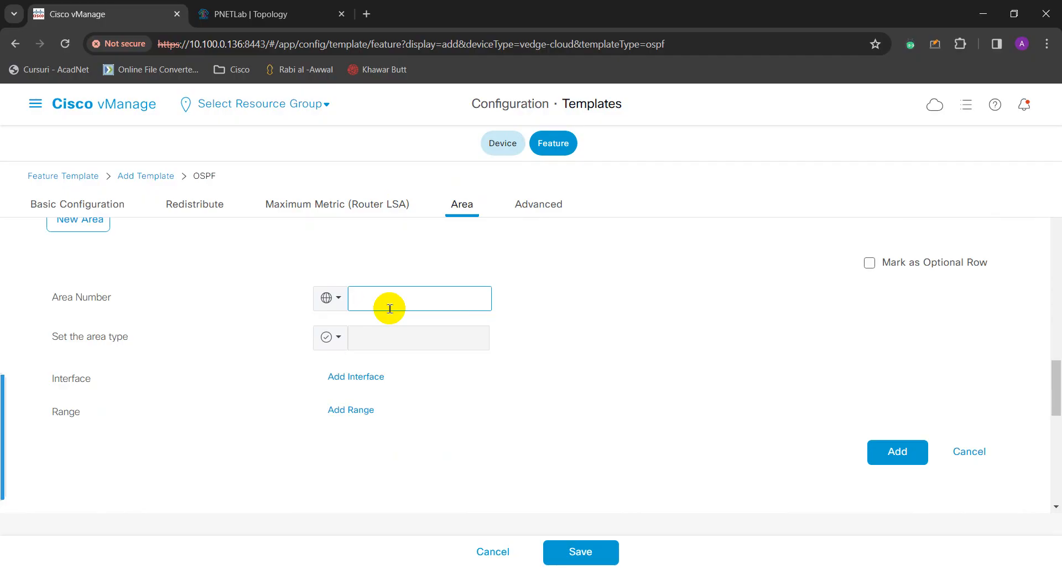
{"action": "left_click", "coordinate": [257, 321]}
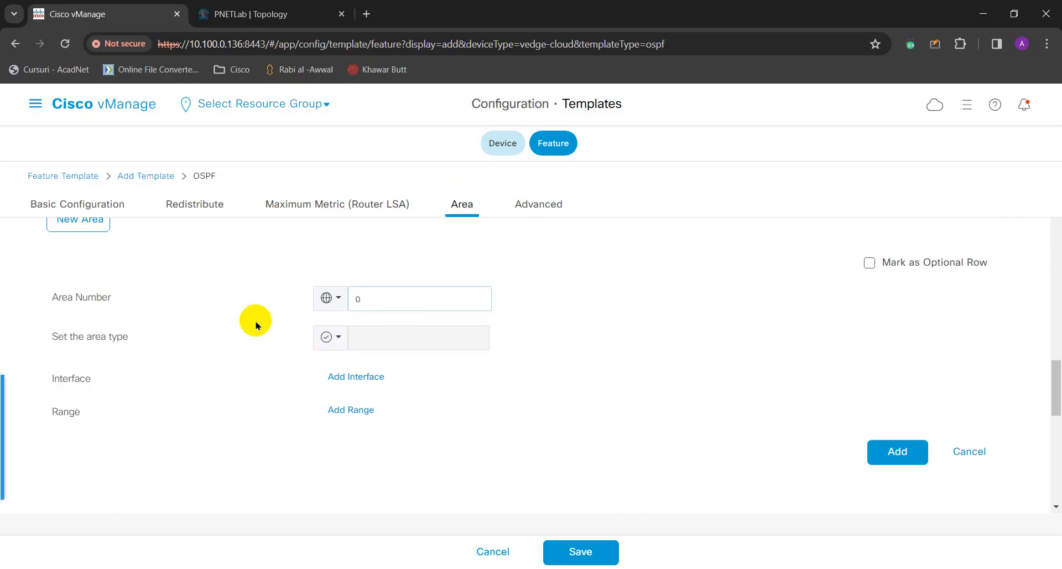
{"action": "scroll", "coordinate": [265, 355], "scroll_direction": "down", "scroll_amount": 1}
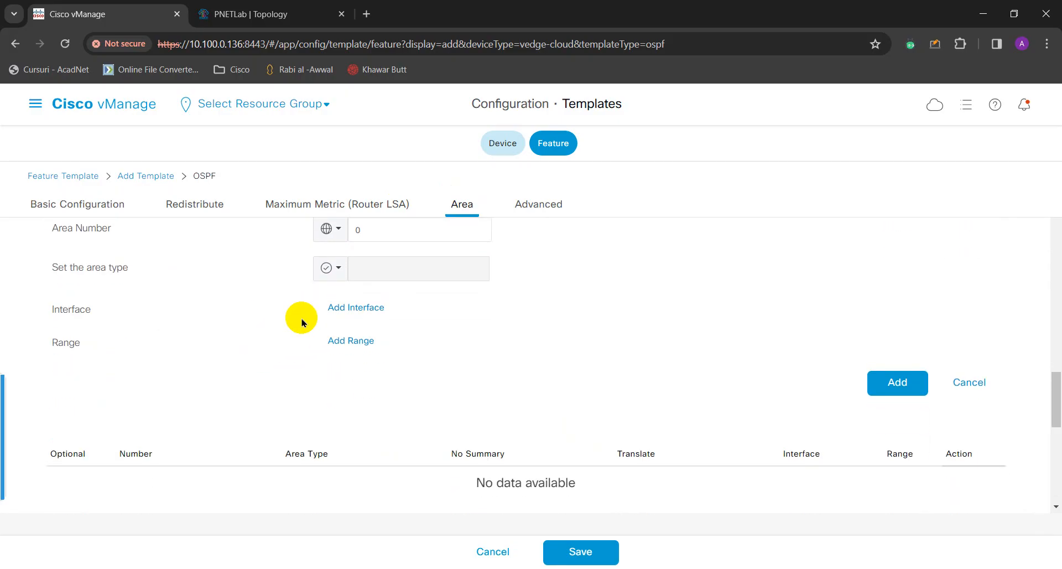
{"action": "scroll", "coordinate": [304, 319], "scroll_direction": "up", "scroll_amount": 1}
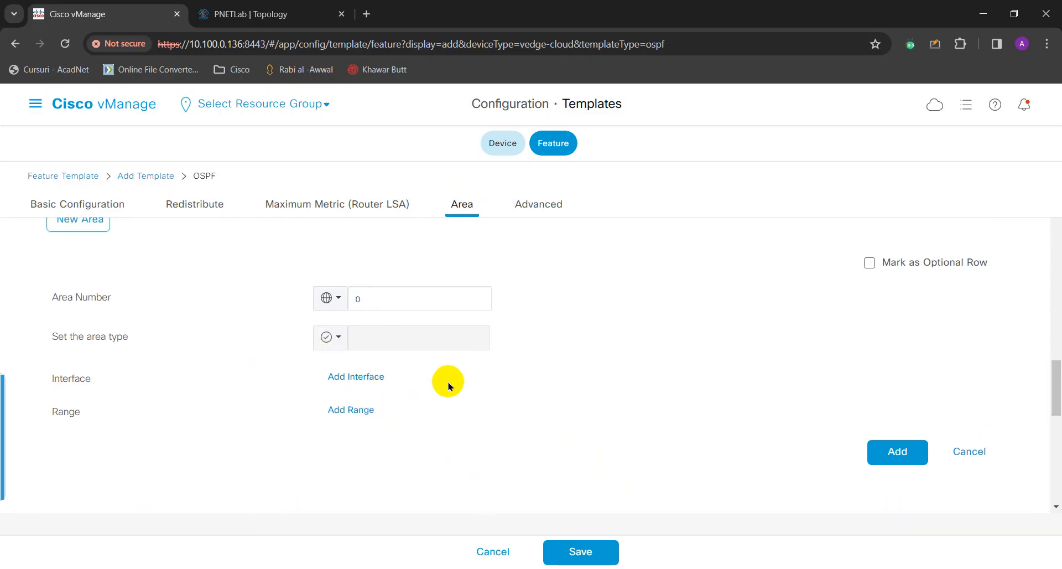
After checking the lab topology diagram, add area 0 to the area table.
{"action": "left_click", "coordinate": [238, 10]}
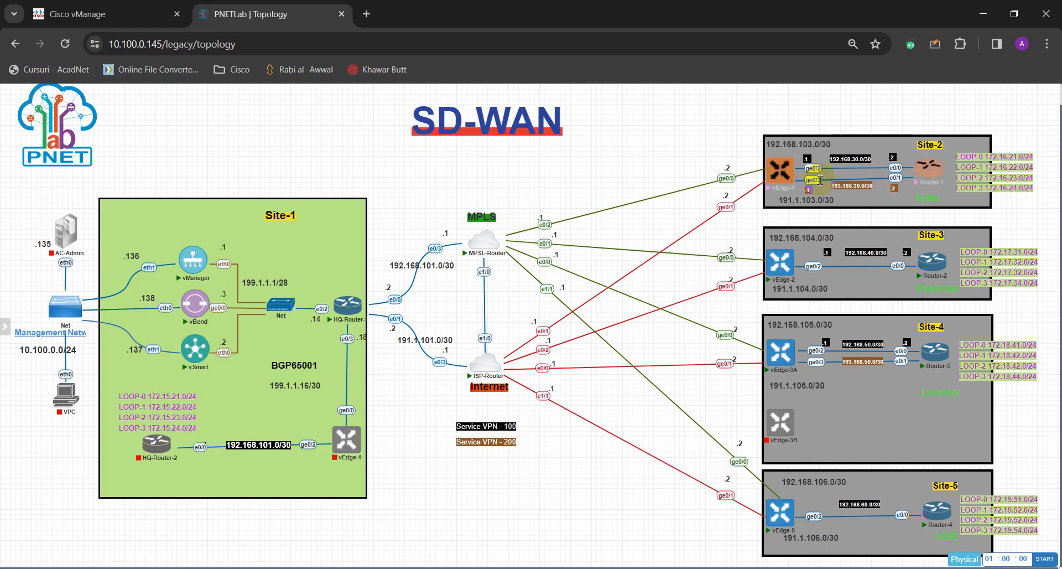
{"action": "left_click", "coordinate": [105, 14]}
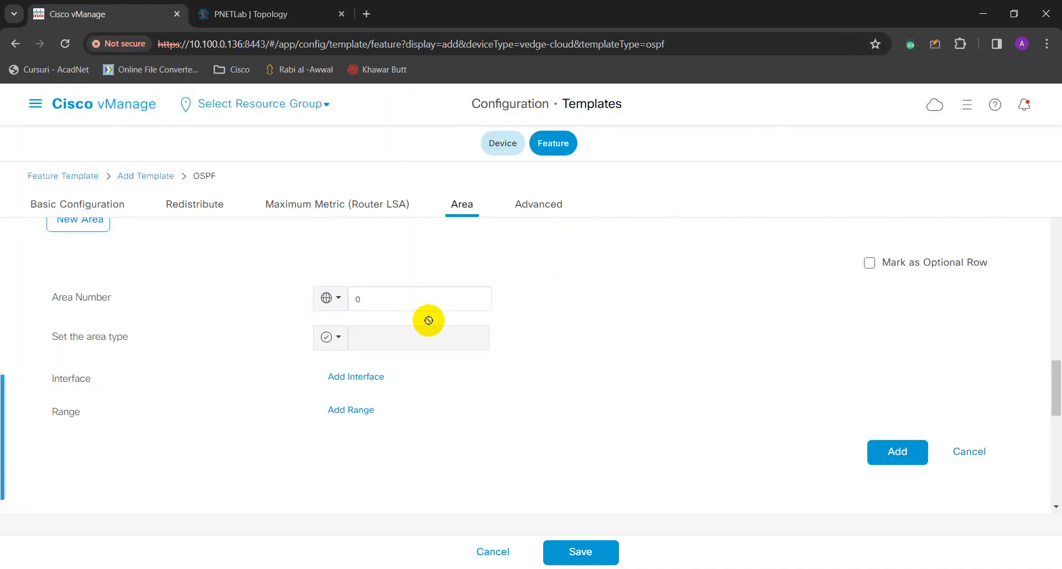
{"action": "scroll", "coordinate": [437, 420], "scroll_direction": "down", "scroll_amount": 3}
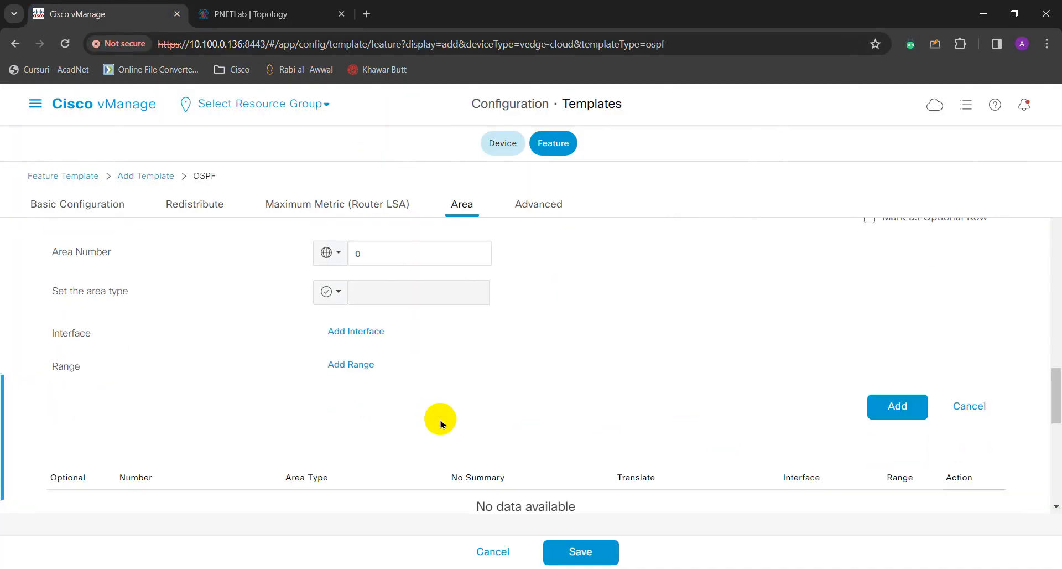
{"action": "scroll", "coordinate": [449, 320], "scroll_direction": "up", "scroll_amount": 1}
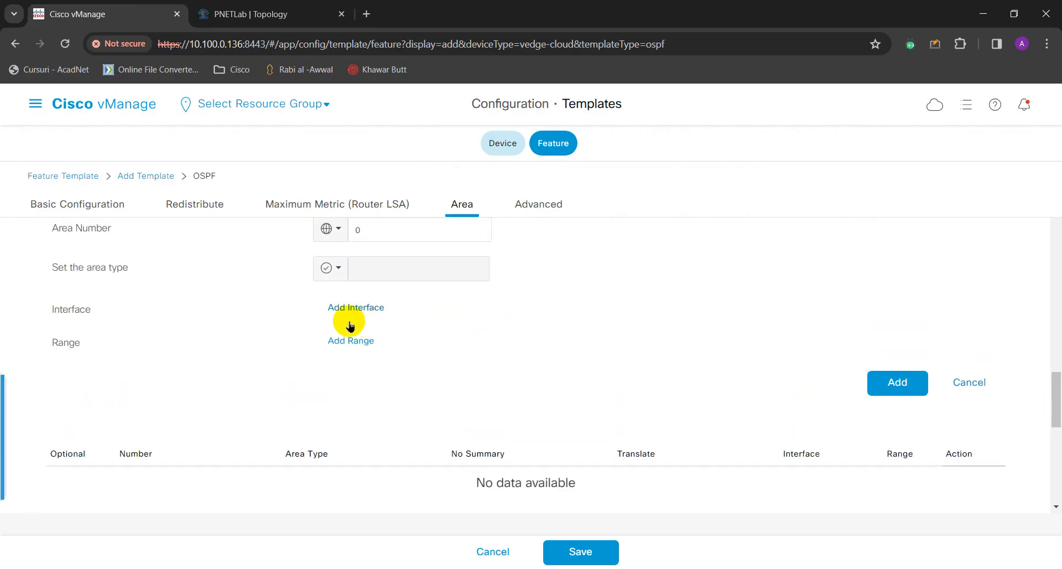
{"action": "scroll", "coordinate": [426, 349], "scroll_direction": "up", "scroll_amount": 1}
{"action": "left_click", "coordinate": [359, 377]}
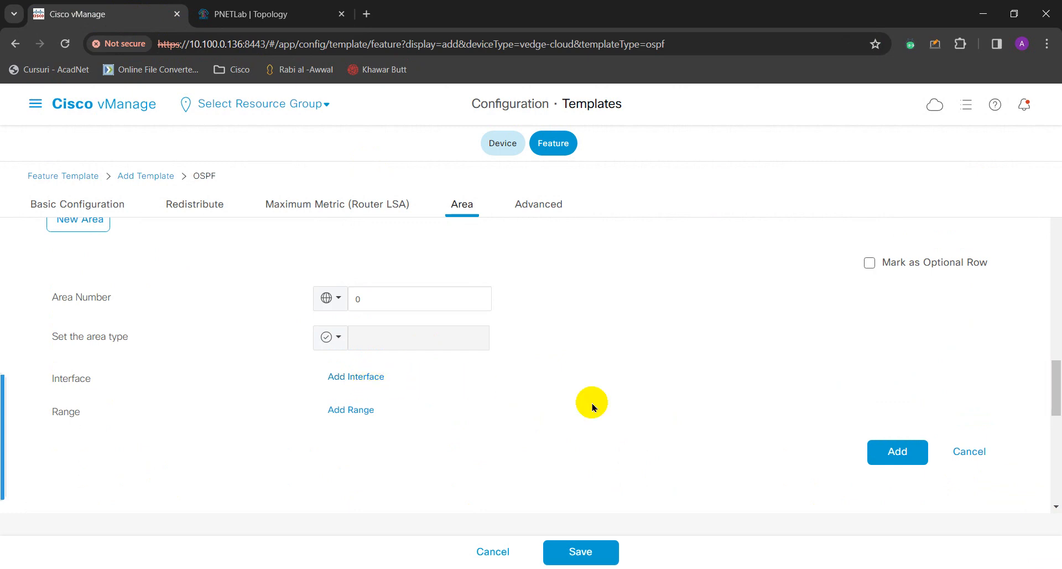
{"action": "scroll", "coordinate": [647, 399], "scroll_direction": "down", "scroll_amount": 2}
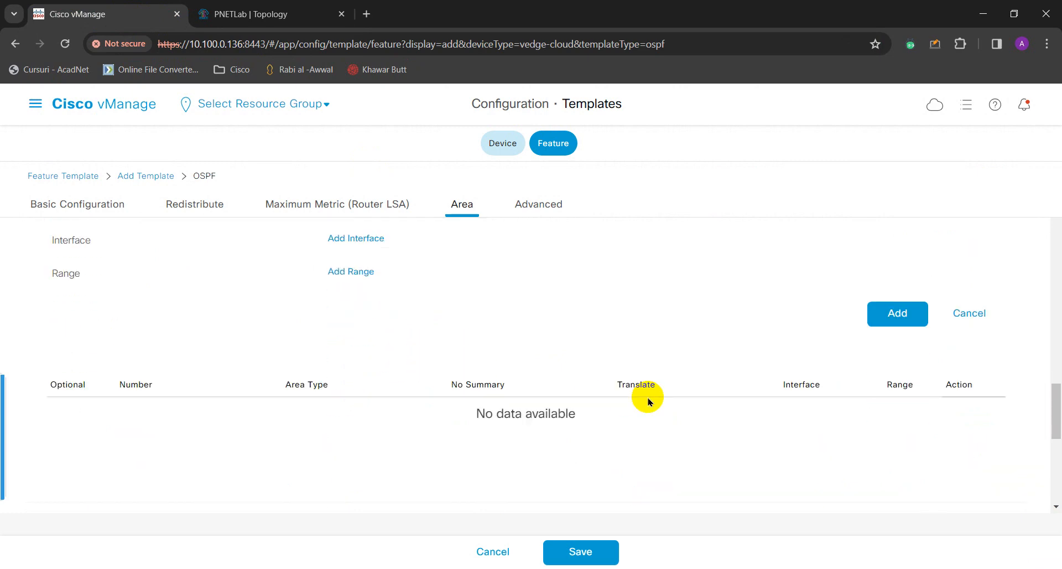
{"action": "scroll", "coordinate": [646, 400], "scroll_direction": "down", "scroll_amount": 2}
{"action": "scroll", "coordinate": [646, 399], "scroll_direction": "up", "scroll_amount": 3}
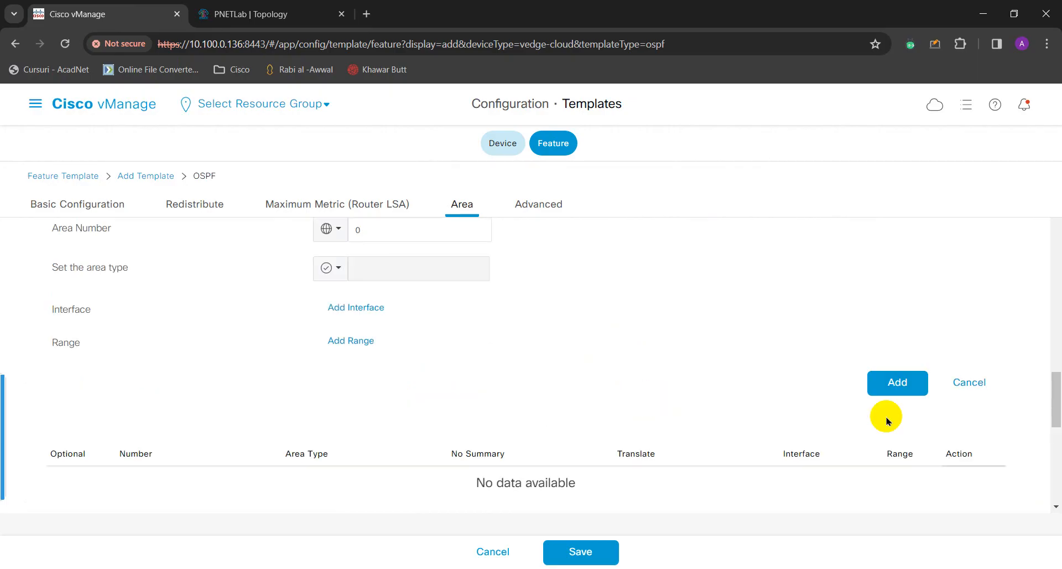
{"action": "left_click", "coordinate": [887, 389]}
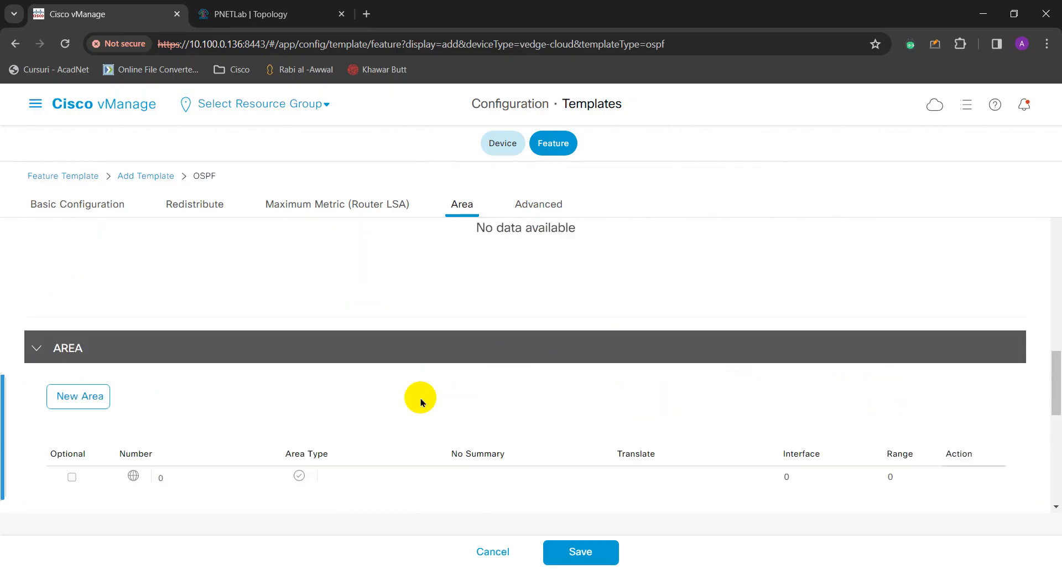
Start another new OSPF area entry with area number 0.
{"action": "scroll", "coordinate": [394, 408], "scroll_direction": "down", "scroll_amount": 1}
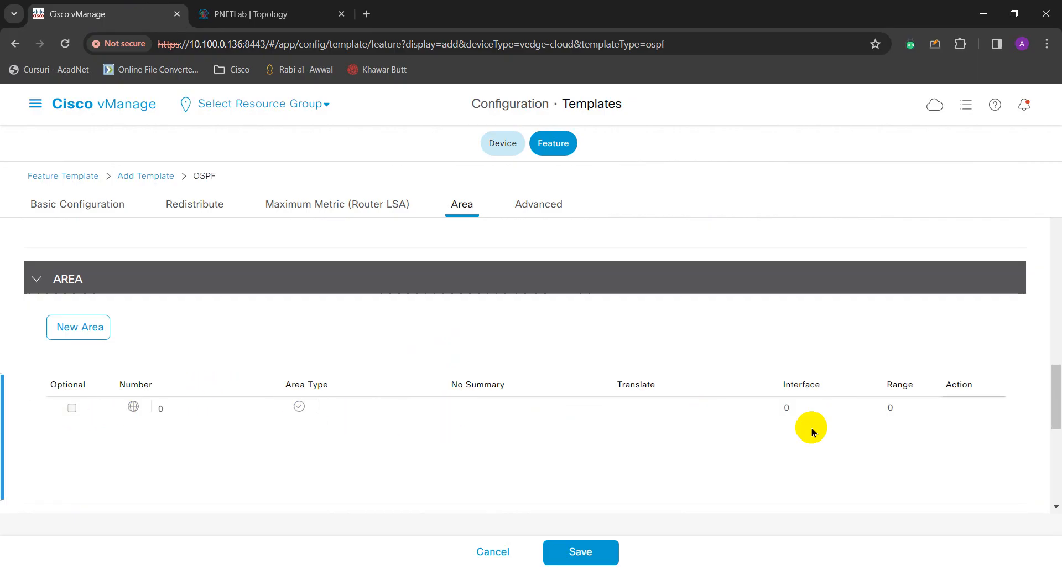
{"action": "scroll", "coordinate": [548, 465], "scroll_direction": "down", "scroll_amount": 1}
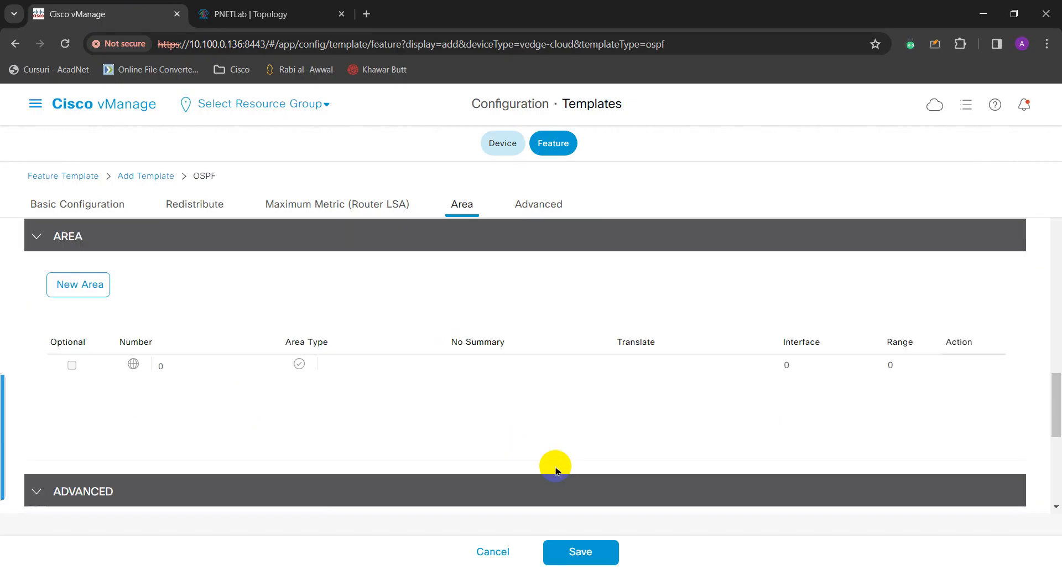
{"action": "scroll", "coordinate": [540, 472], "scroll_direction": "up", "scroll_amount": 2}
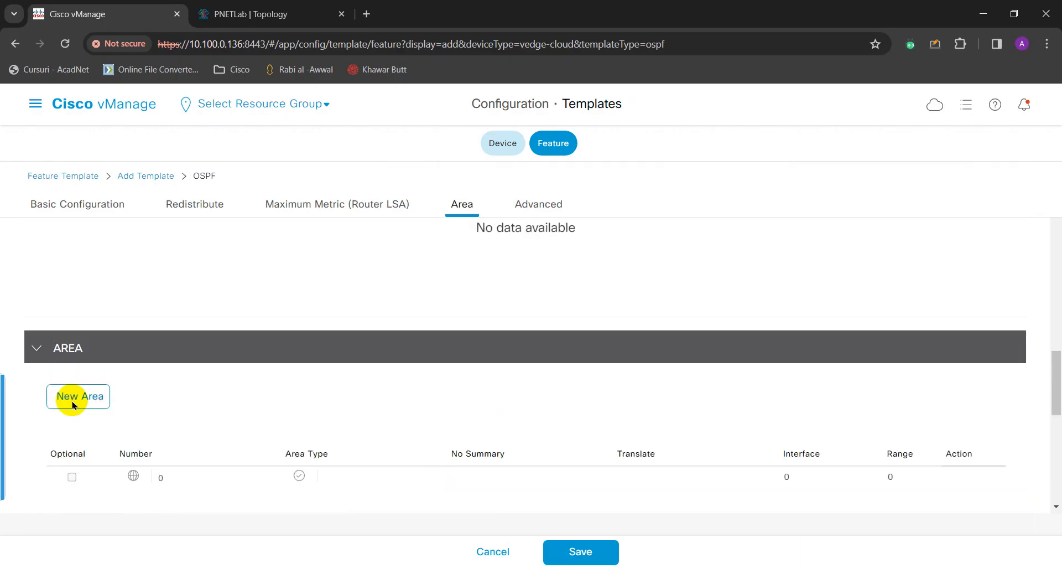
{"action": "left_click", "coordinate": [72, 404]}
{"action": "left_click", "coordinate": [373, 369]}
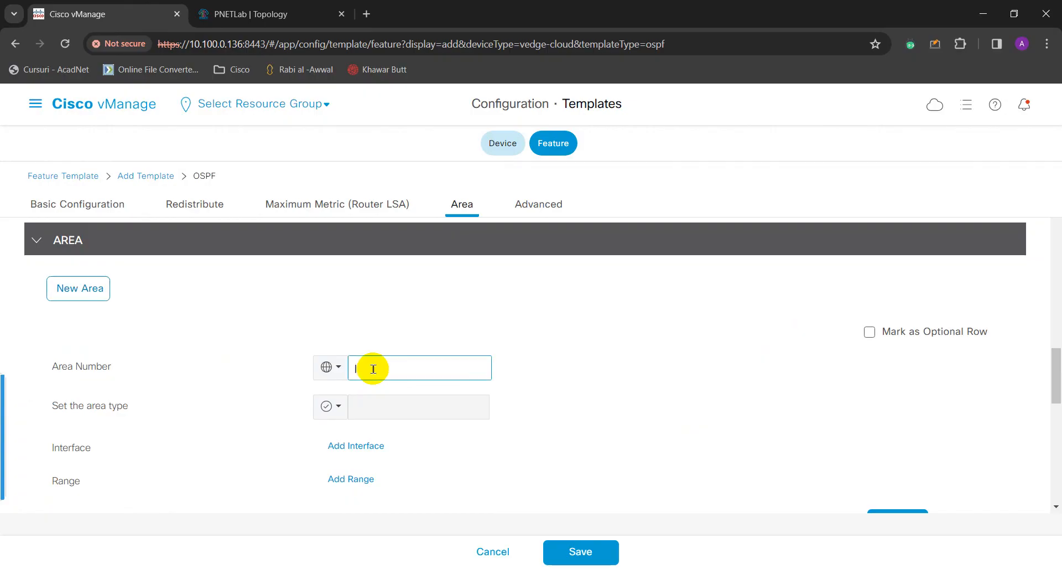
{"action": "scroll", "coordinate": [413, 382], "scroll_direction": "down", "scroll_amount": 1}
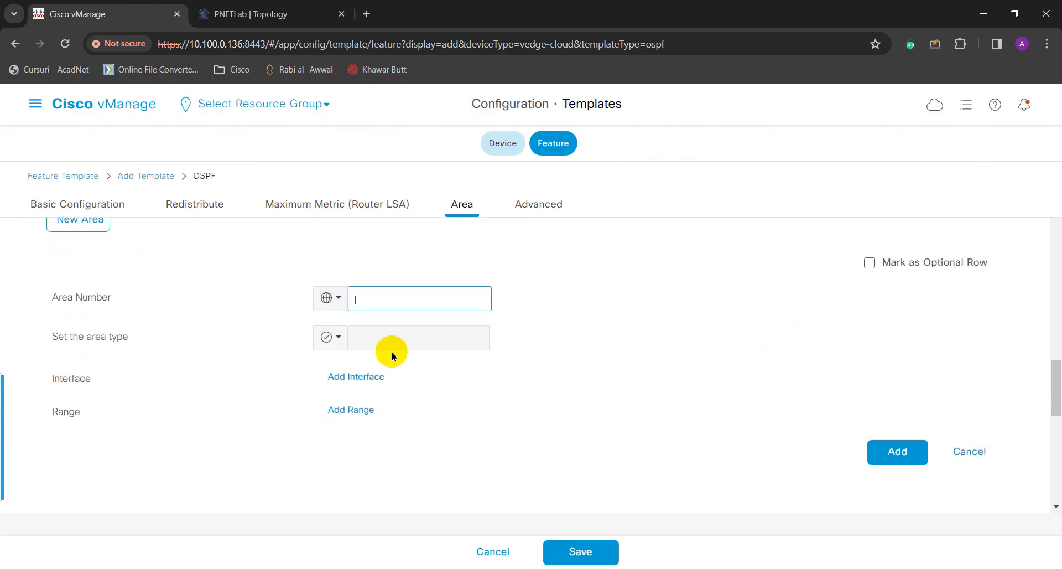
{"action": "type", "text": "0"}
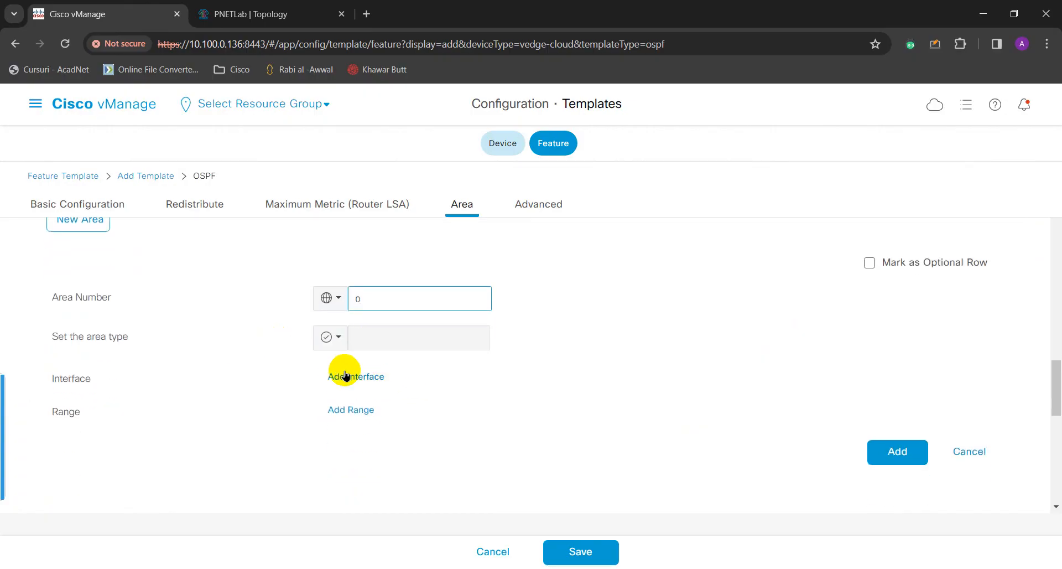
Begin adding an OSPF interface to the area, then abandon it and close the vManage tab.
{"action": "left_click", "coordinate": [349, 379]}
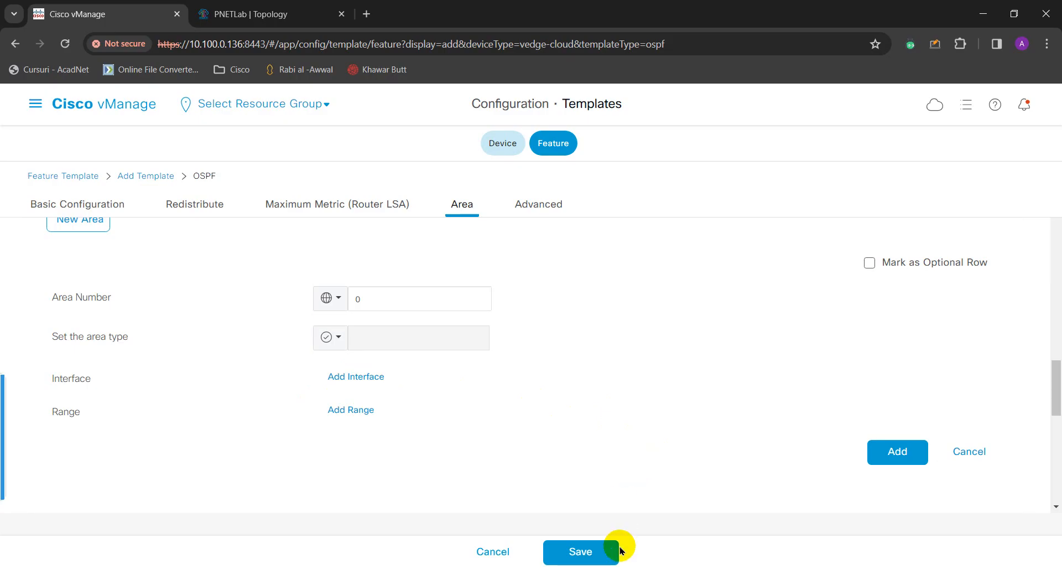
{"action": "left_click", "coordinate": [356, 376]}
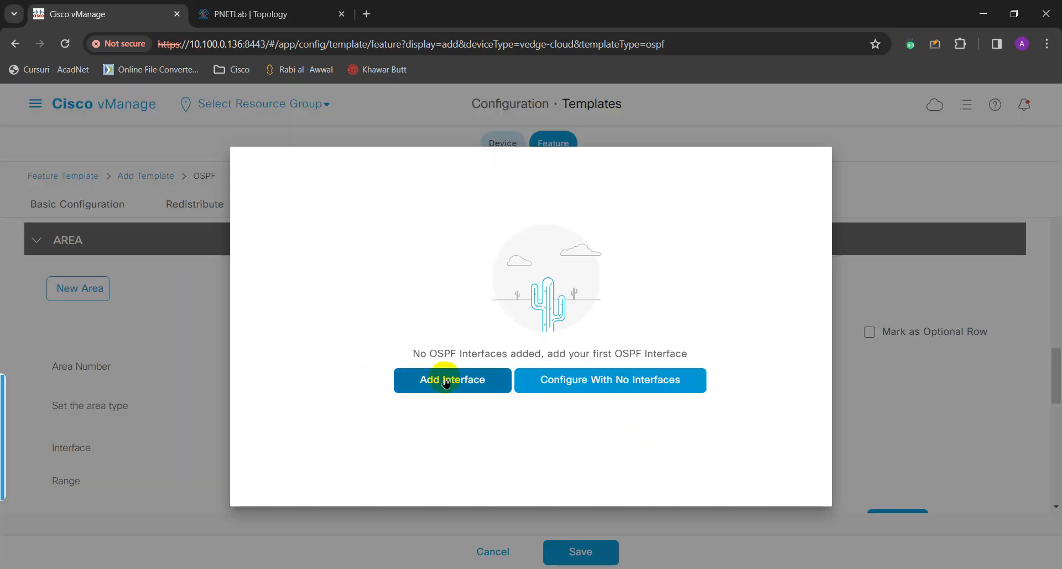
{"action": "left_click", "coordinate": [481, 390]}
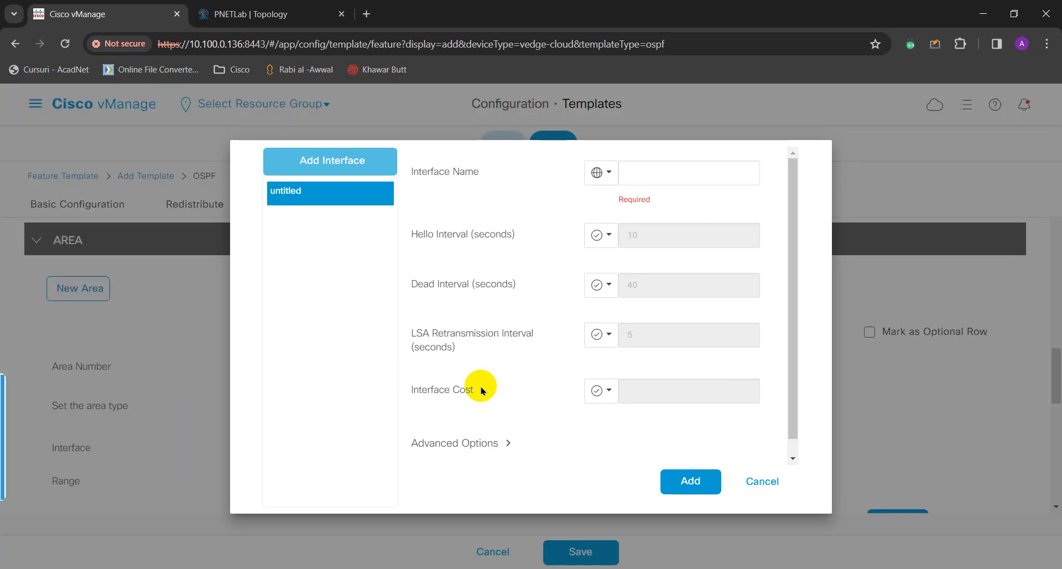
{"action": "left_click", "coordinate": [660, 172]}
{"action": "left_click", "coordinate": [311, 15]}
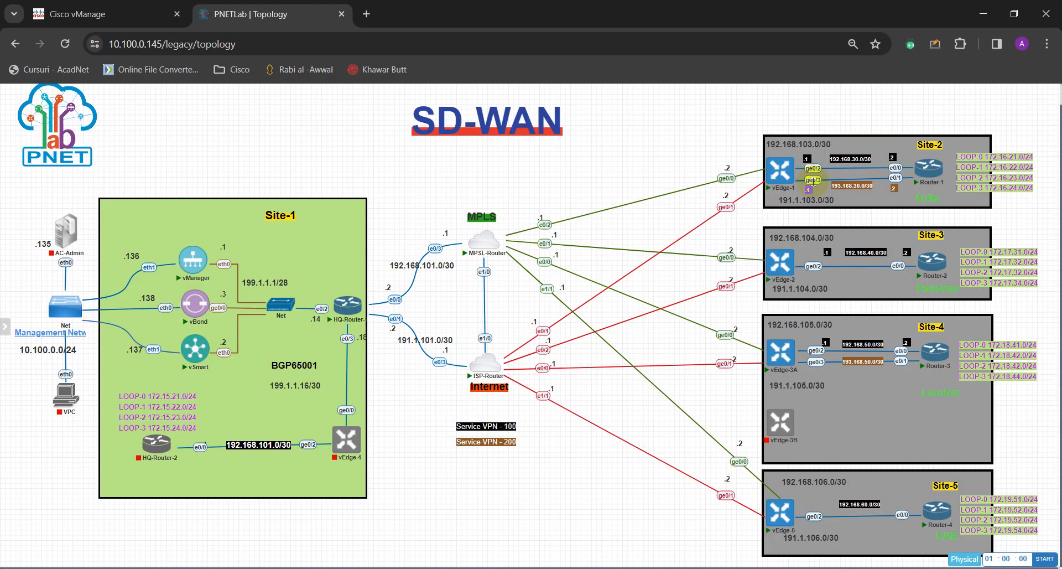
{"action": "left_click", "coordinate": [175, 16]}
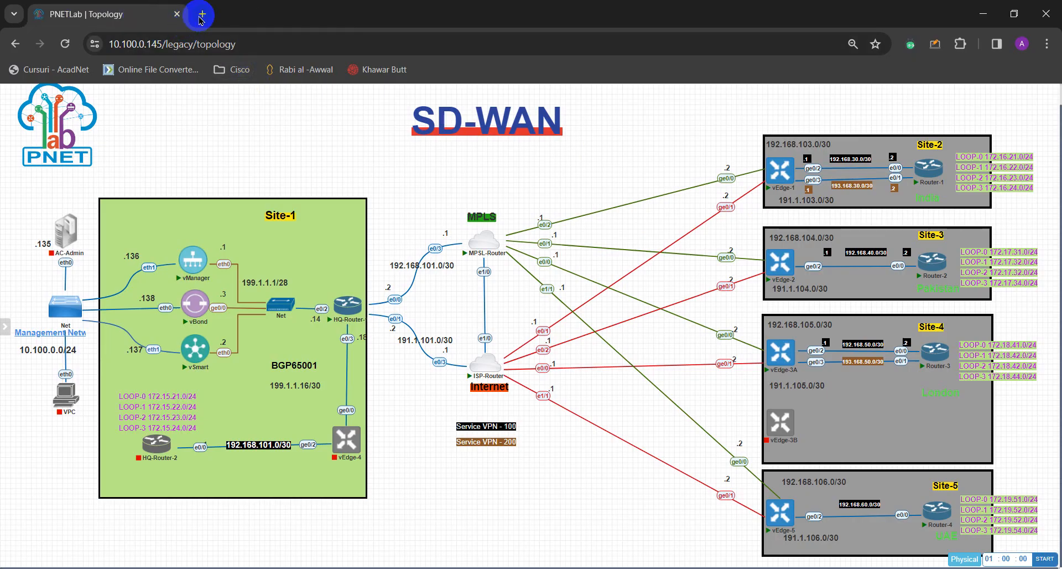
In a new tab, load 10.100.0.136:8443, which reports the vManage server isn't ready.
{"action": "left_click", "coordinate": [202, 15]}
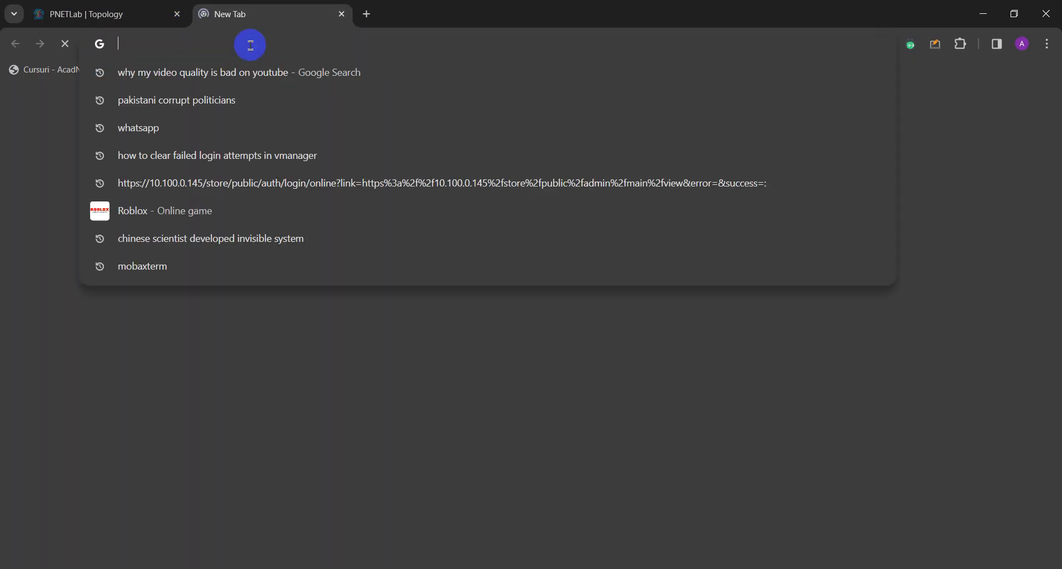
{"action": "type", "text": "HTTP"}
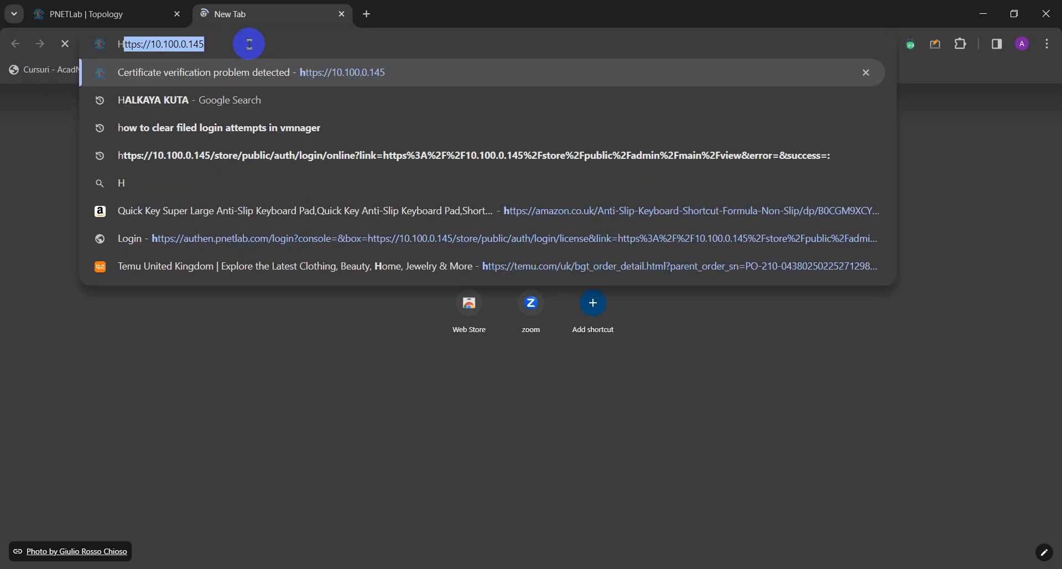
{"action": "key", "text": "End"}
{"action": "key", "text": "BackSpace"}
{"action": "key", "text": "BackSpace"}
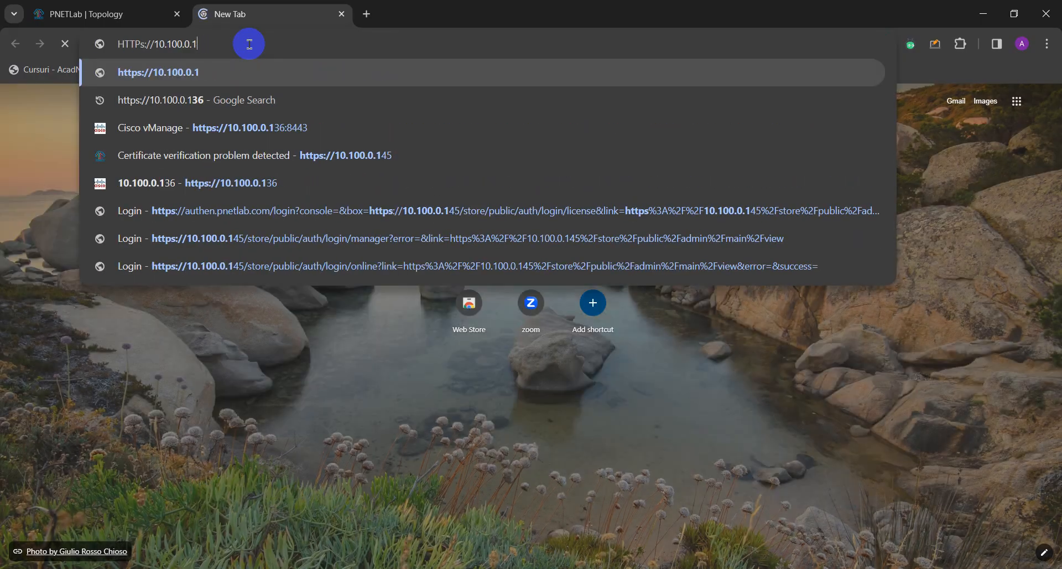
{"action": "type", "text": "36:8443"}
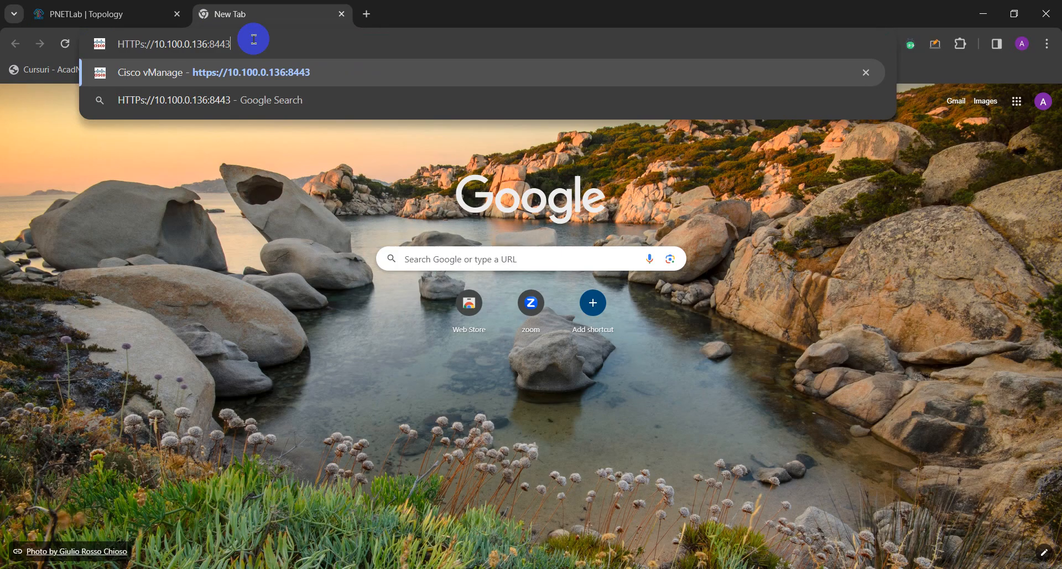
{"action": "key", "text": "Return"}
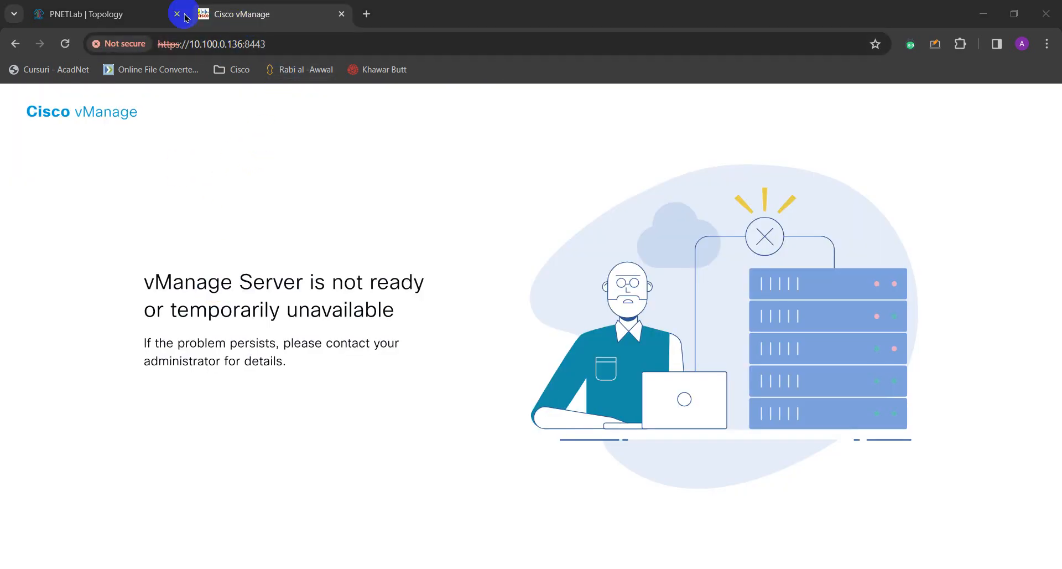
Reload 10.100.0.136:8443 until the Main Dashboard appears, then expand the navigation menu.
{"action": "left_click", "coordinate": [89, 12]}
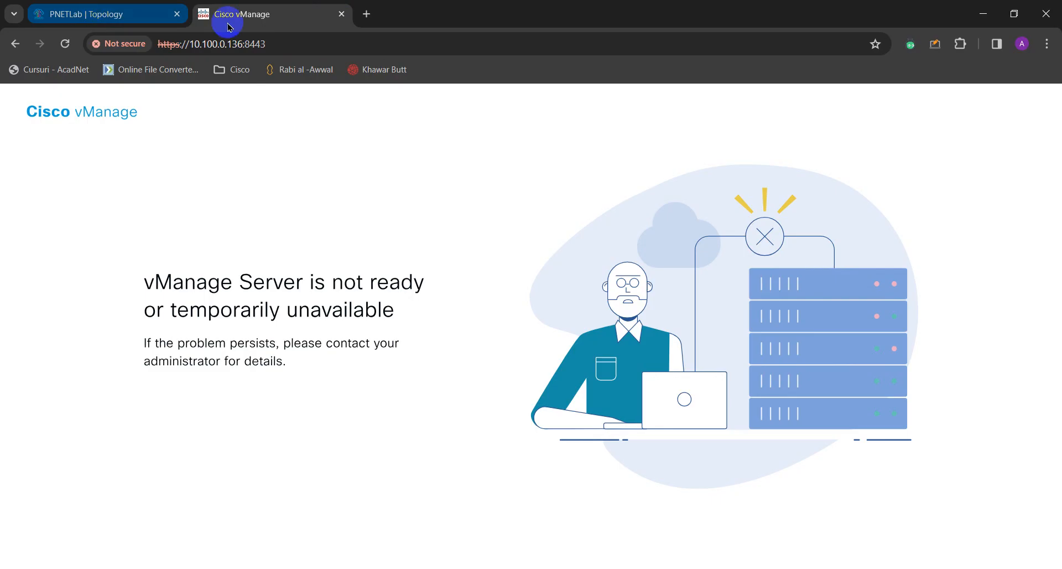
{"action": "left_click", "coordinate": [274, 43]}
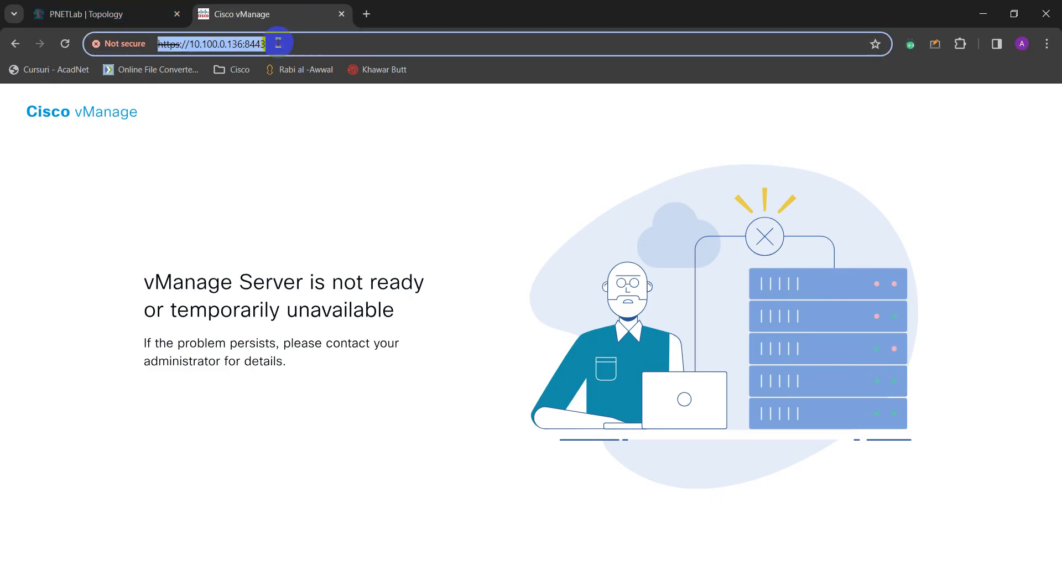
{"action": "key", "text": "Home"}
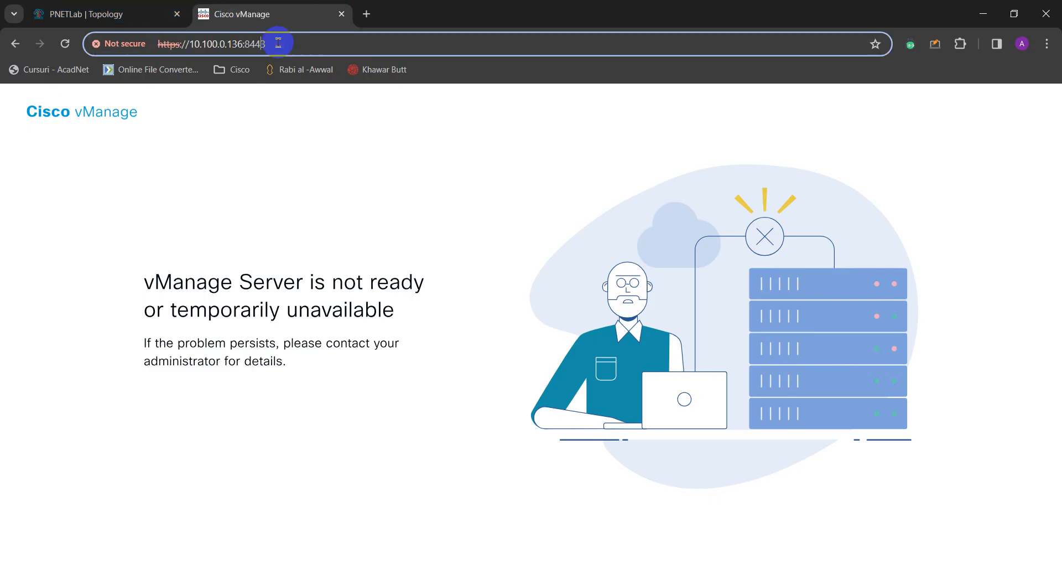
{"action": "key", "text": "Return"}
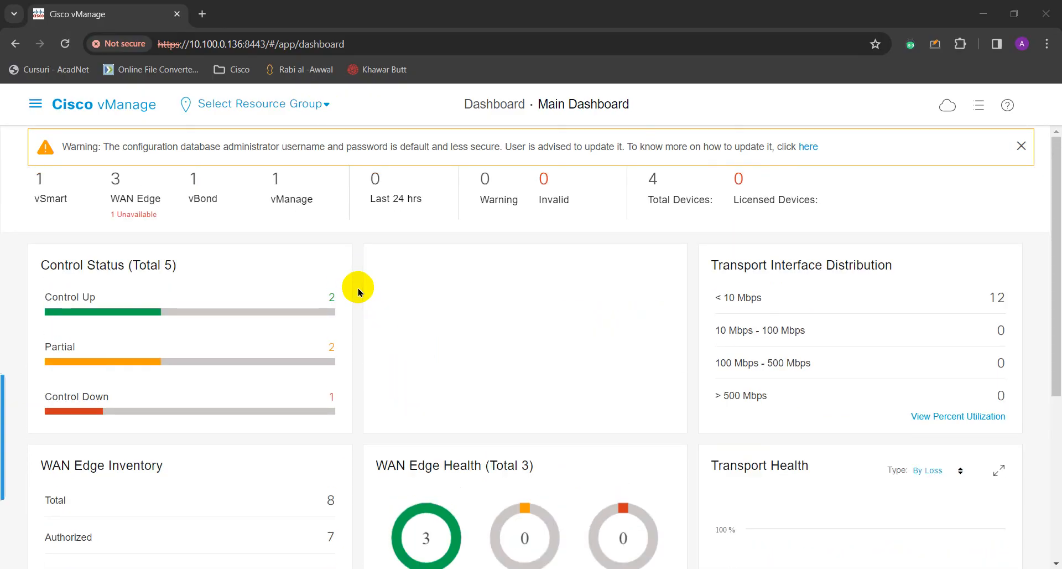
{"action": "left_click", "coordinate": [35, 106]}
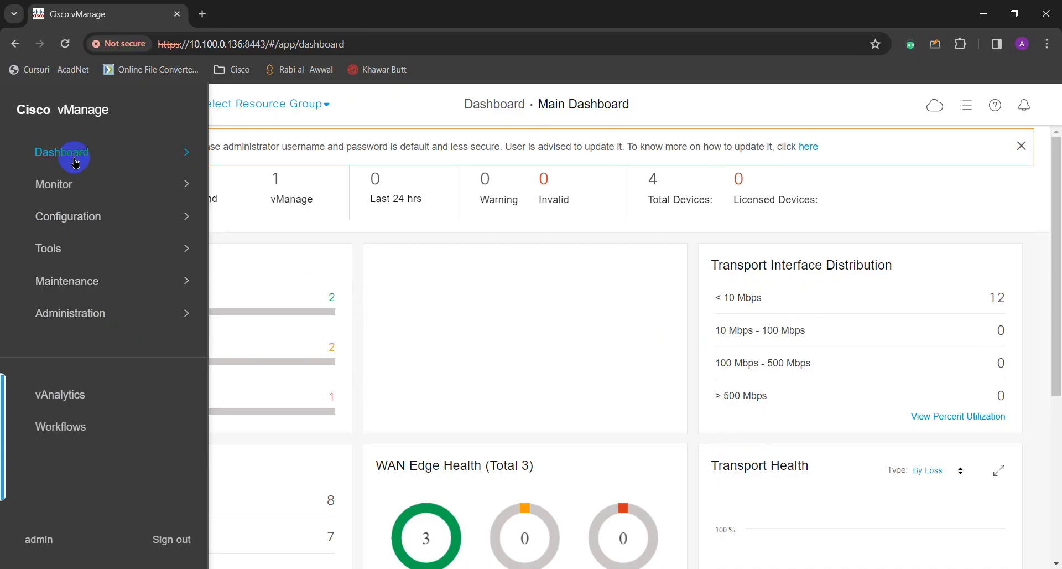
{"action": "left_click", "coordinate": [75, 158]}
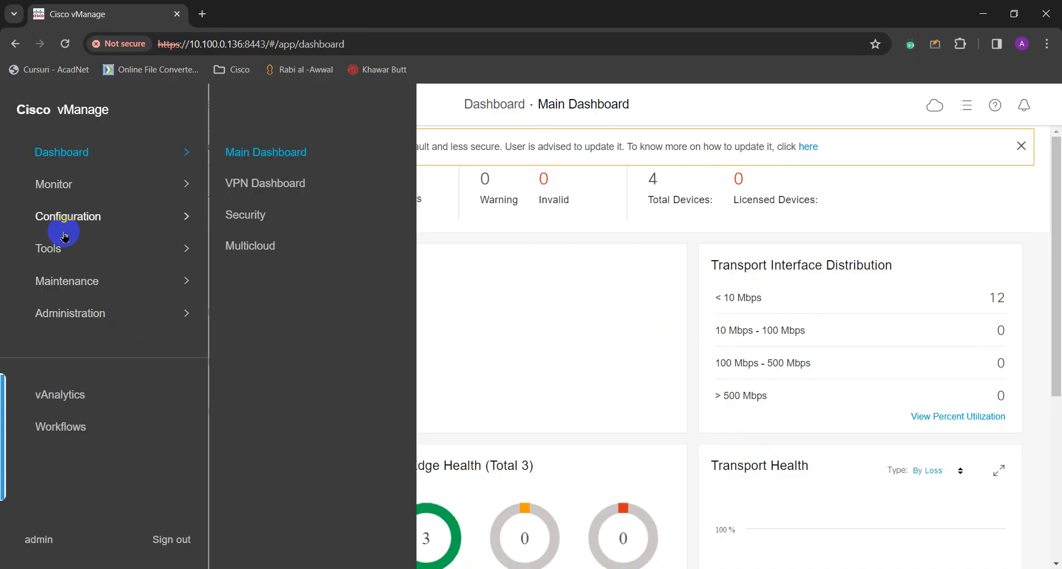
{"action": "left_click", "coordinate": [76, 283]}
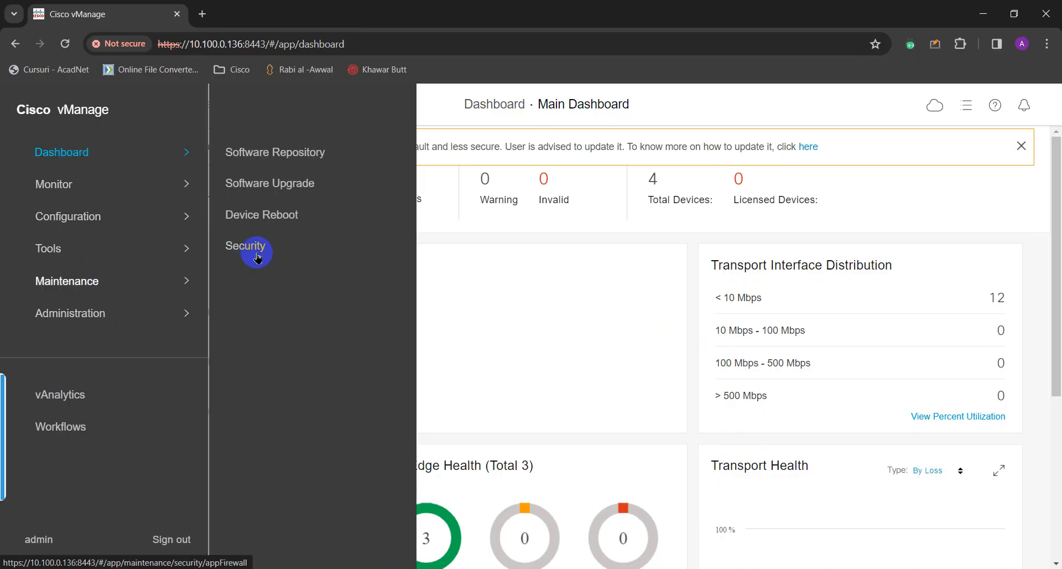
Go to Configuration > Templates > Feature and start adding a template.
{"action": "left_click", "coordinate": [62, 224]}
{"action": "left_click", "coordinate": [268, 277]}
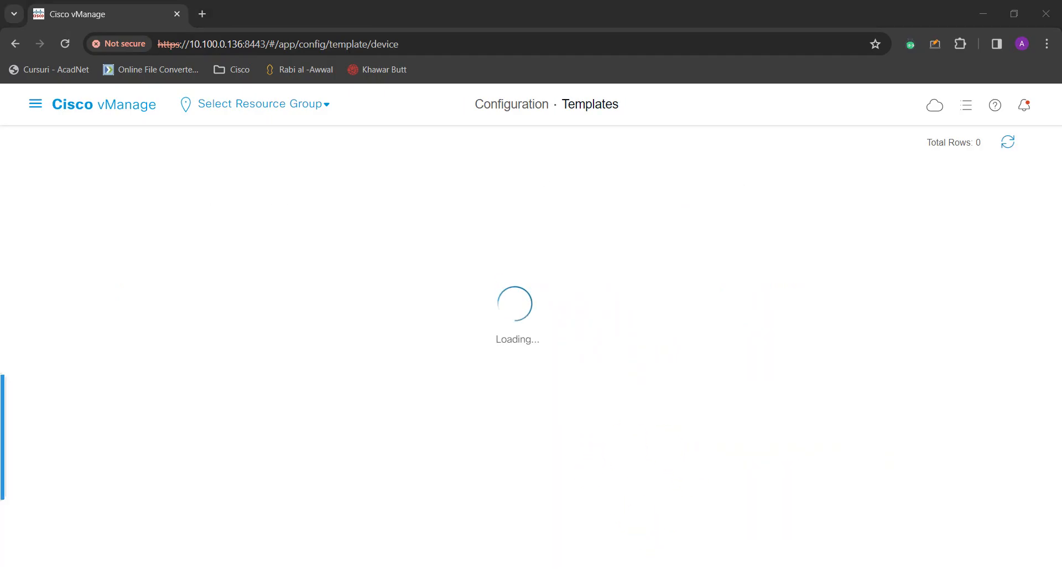
{"action": "left_click", "coordinate": [553, 145]}
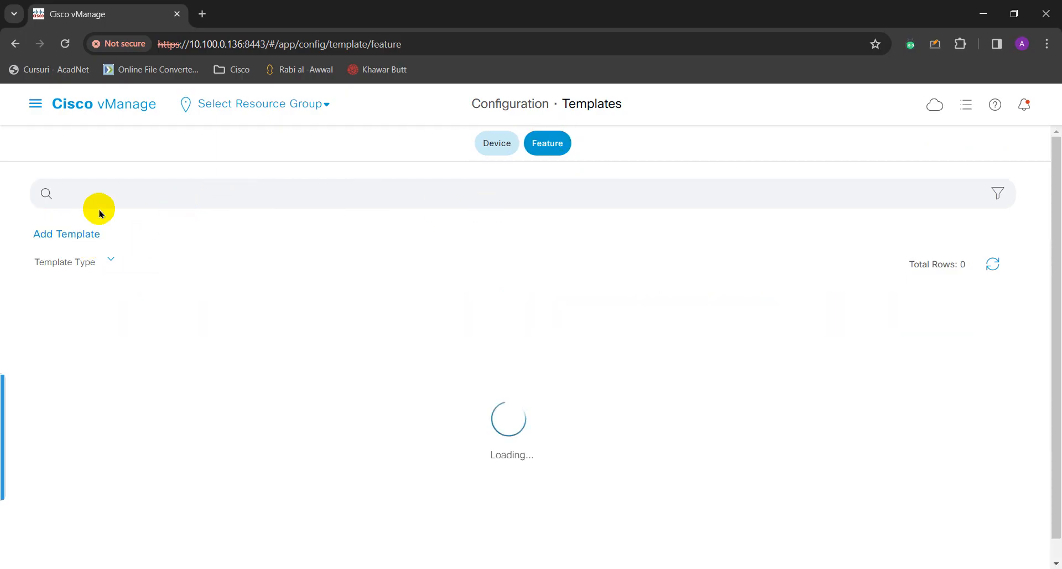
{"action": "left_click", "coordinate": [83, 237]}
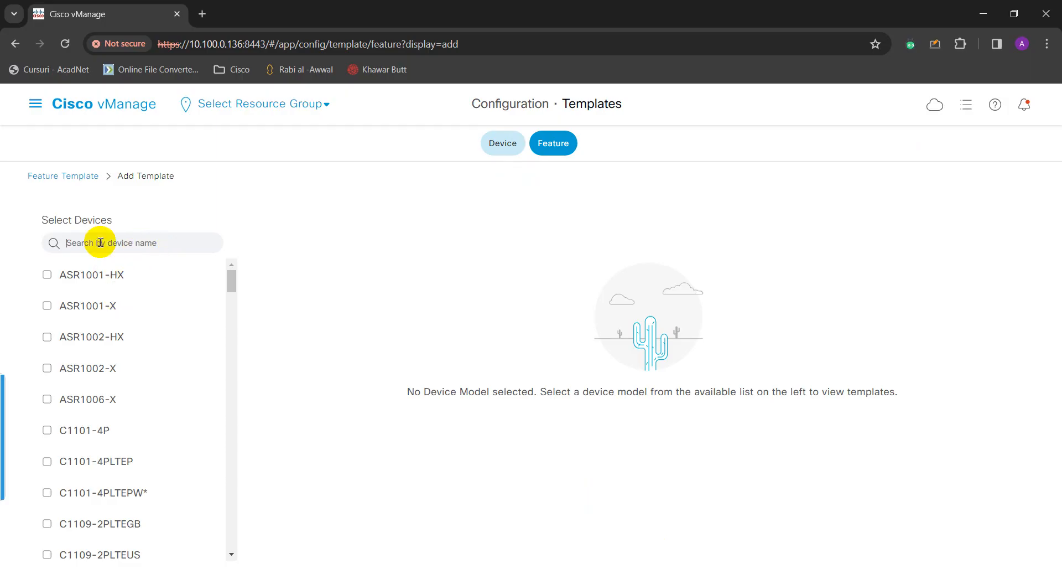
Search 'VE', select the vEdge Cloud model, and choose the OSPF template type.
{"action": "type", "text": "VE"}
{"action": "left_click", "coordinate": [103, 497]}
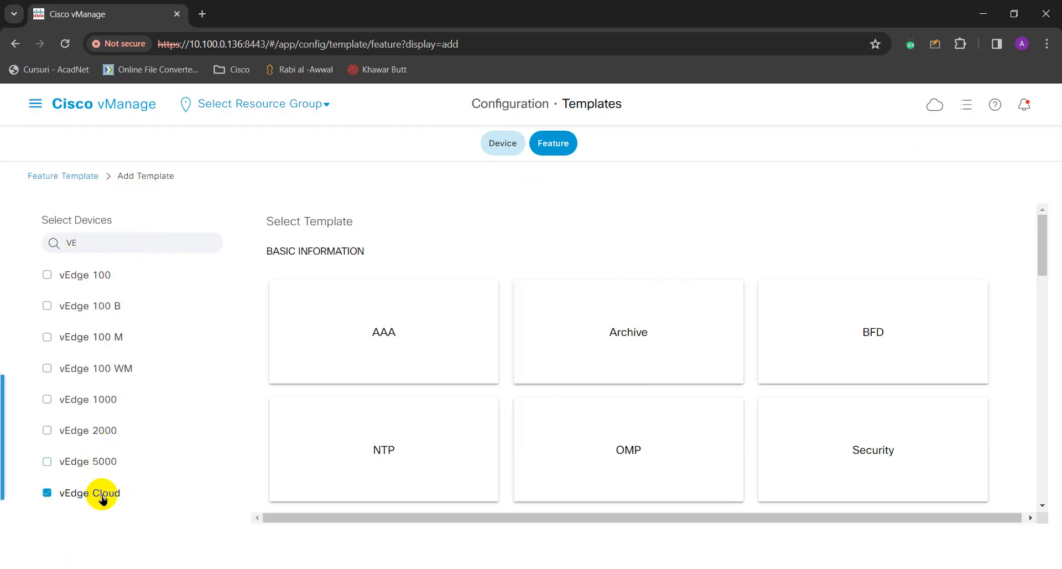
{"action": "scroll", "coordinate": [636, 403], "scroll_direction": "down", "scroll_amount": 4}
{"action": "scroll", "coordinate": [639, 409], "scroll_direction": "down", "scroll_amount": 6}
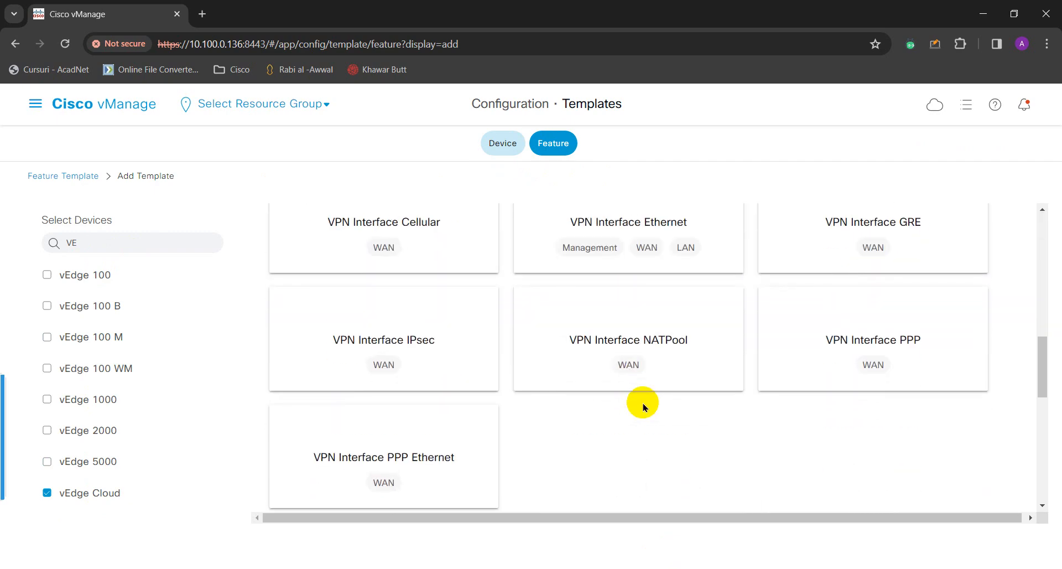
{"action": "scroll", "coordinate": [627, 403], "scroll_direction": "down", "scroll_amount": 5}
{"action": "scroll", "coordinate": [672, 413], "scroll_direction": "down", "scroll_amount": 1}
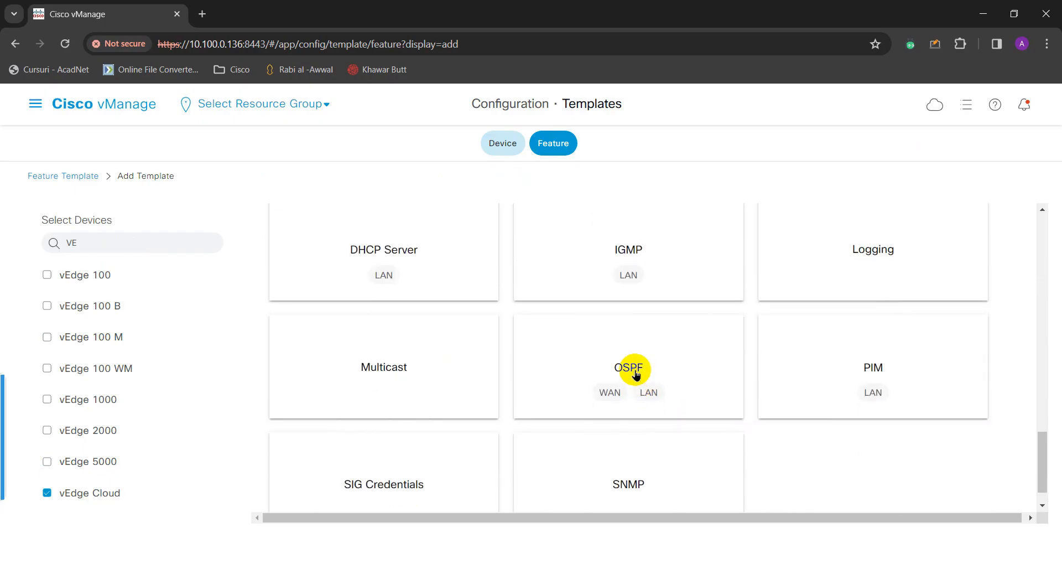
{"action": "left_click", "coordinate": [636, 374]}
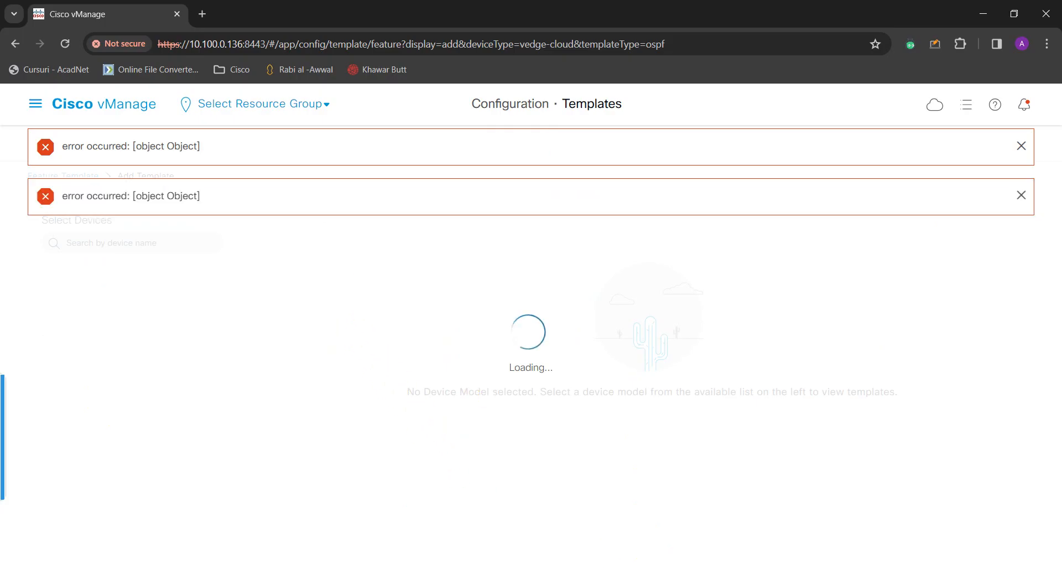
Name the template vEDGE_OSPF_VPN100_TEMPLATE with description 'ALL EDGE DEVICES VPN 100 OSPF TEMPLATE'.
{"action": "left_click", "coordinate": [214, 244]}
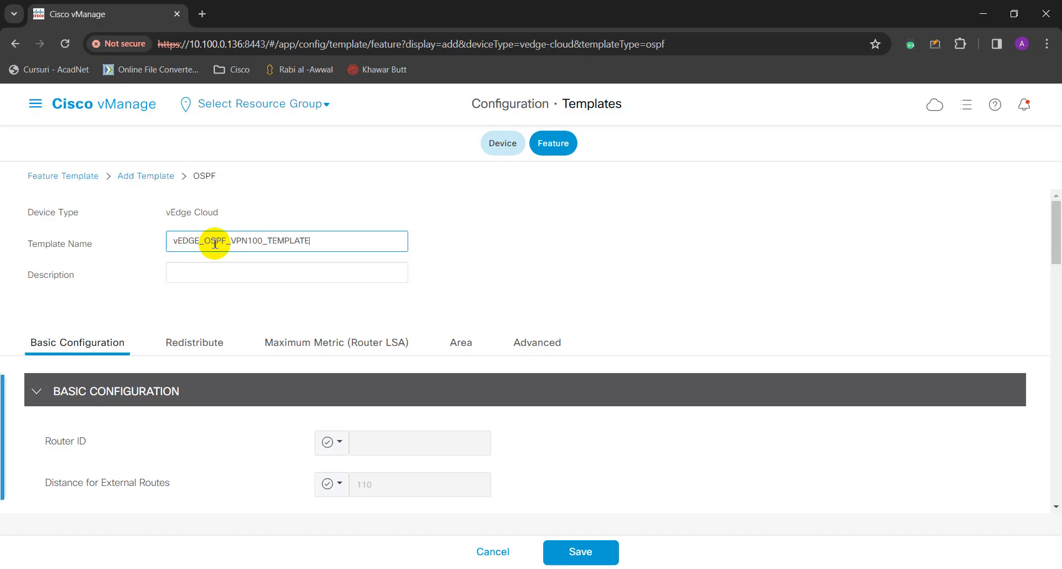
{"action": "key", "text": "Tab"}
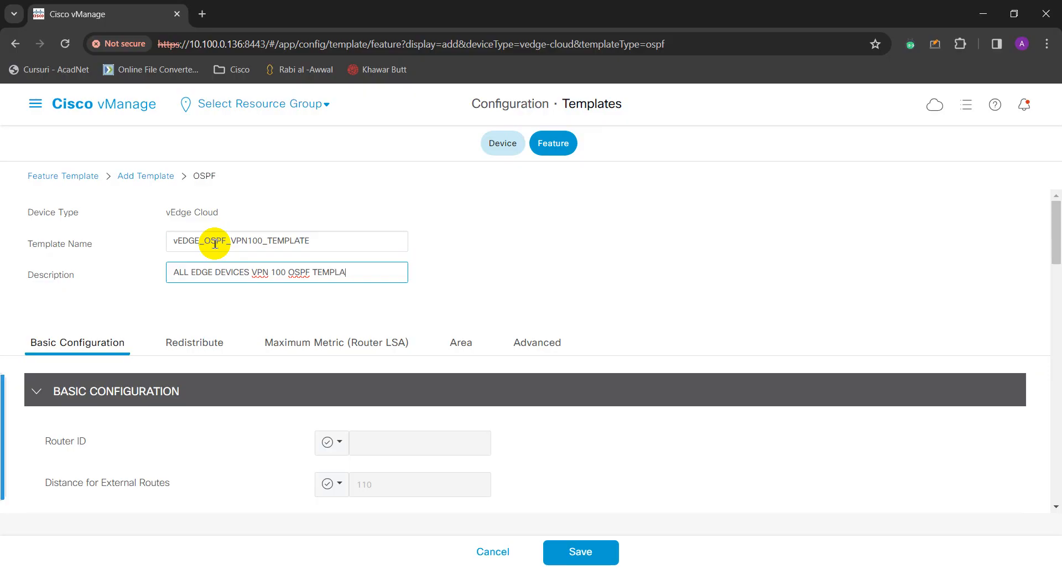
{"action": "scroll", "coordinate": [387, 343], "scroll_direction": "down", "scroll_amount": 1}
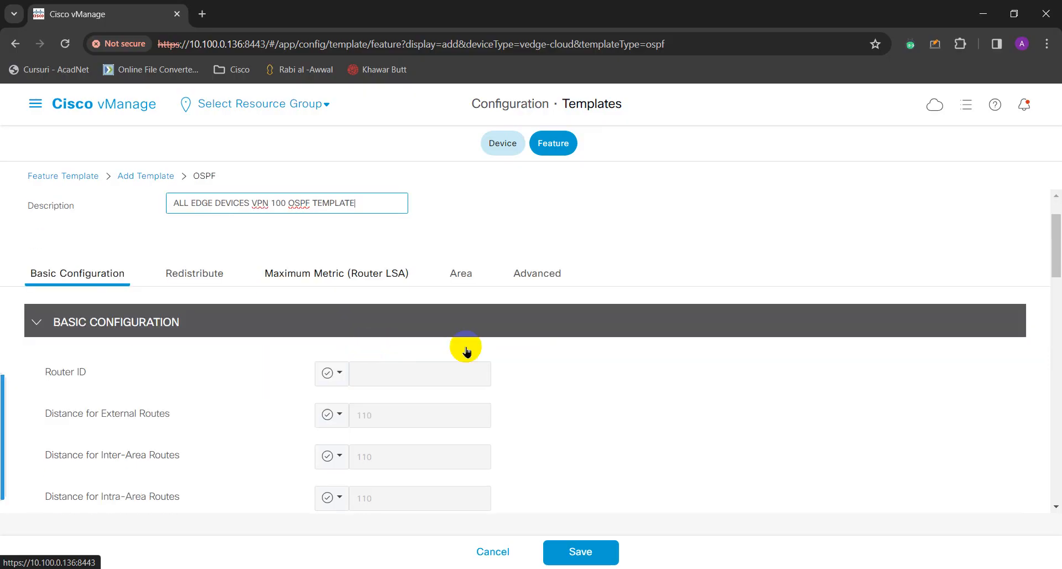
{"action": "left_click", "coordinate": [464, 277]}
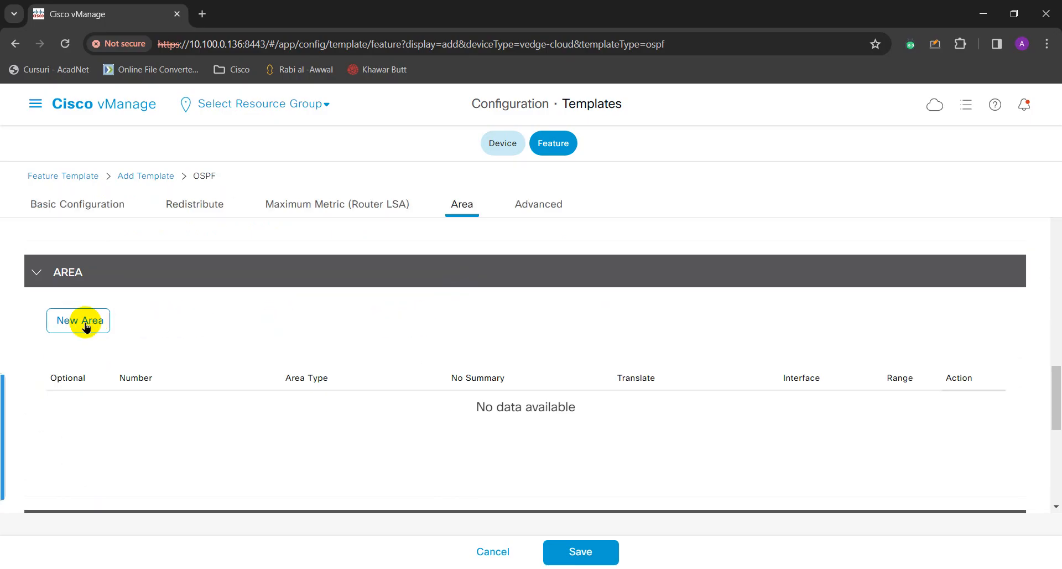
In the Area section, create a new area numbered 0 and open its interface list.
{"action": "scroll", "coordinate": [80, 325], "scroll_direction": "down", "scroll_amount": 1}
{"action": "scroll", "coordinate": [123, 320], "scroll_direction": "up", "scroll_amount": 4}
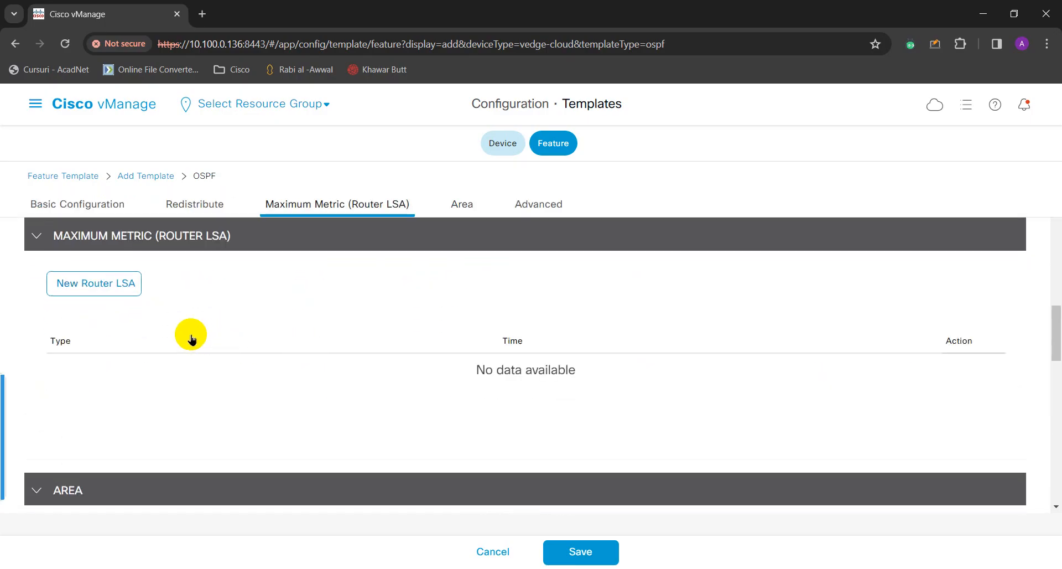
{"action": "scroll", "coordinate": [269, 348], "scroll_direction": "up", "scroll_amount": 1}
{"action": "scroll", "coordinate": [269, 349], "scroll_direction": "up", "scroll_amount": 1}
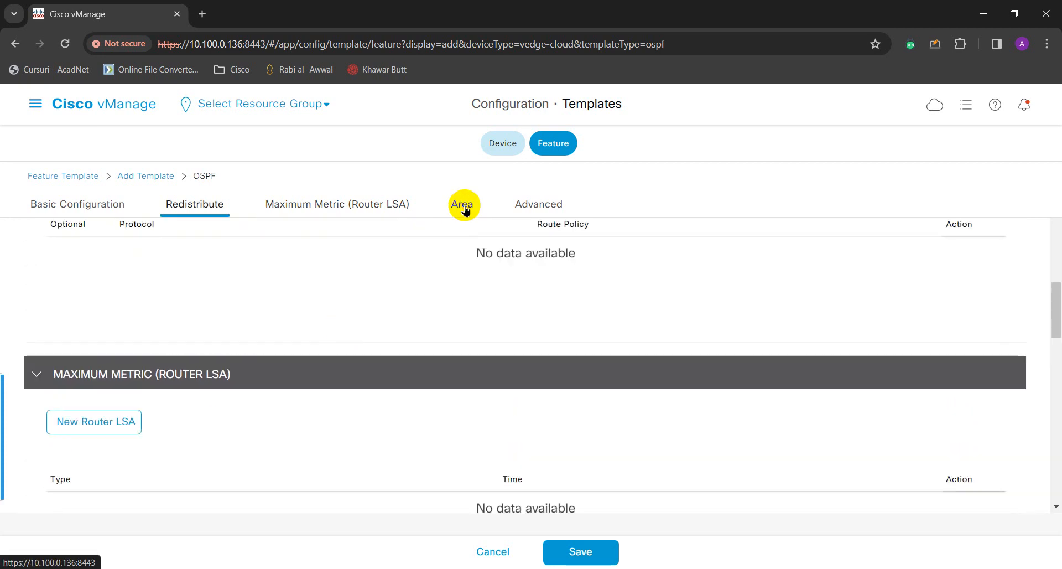
{"action": "left_click", "coordinate": [457, 204]}
{"action": "left_click", "coordinate": [76, 348]}
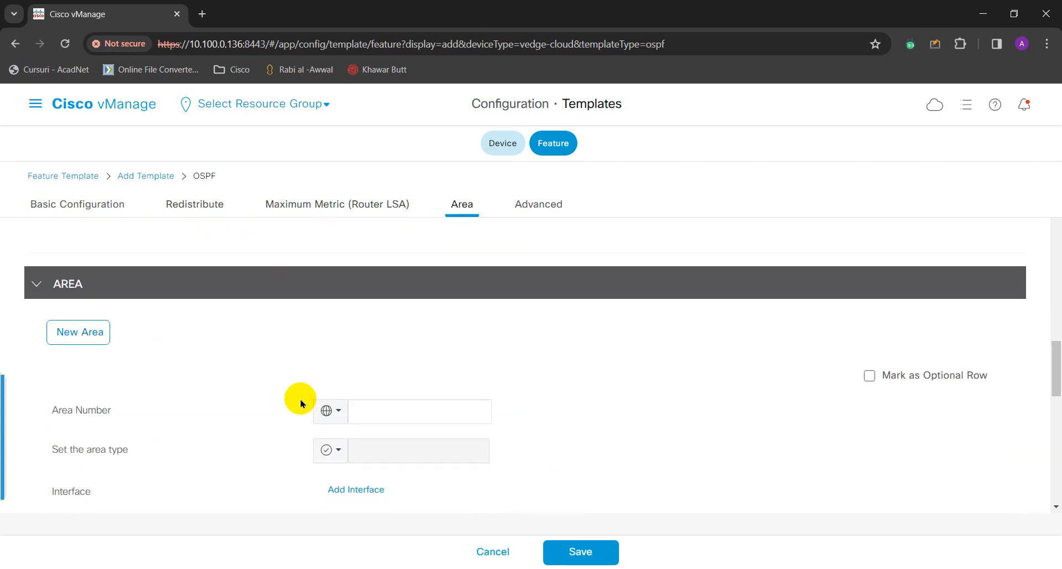
{"action": "scroll", "coordinate": [297, 398], "scroll_direction": "down", "scroll_amount": 2}
{"action": "left_click", "coordinate": [376, 290]}
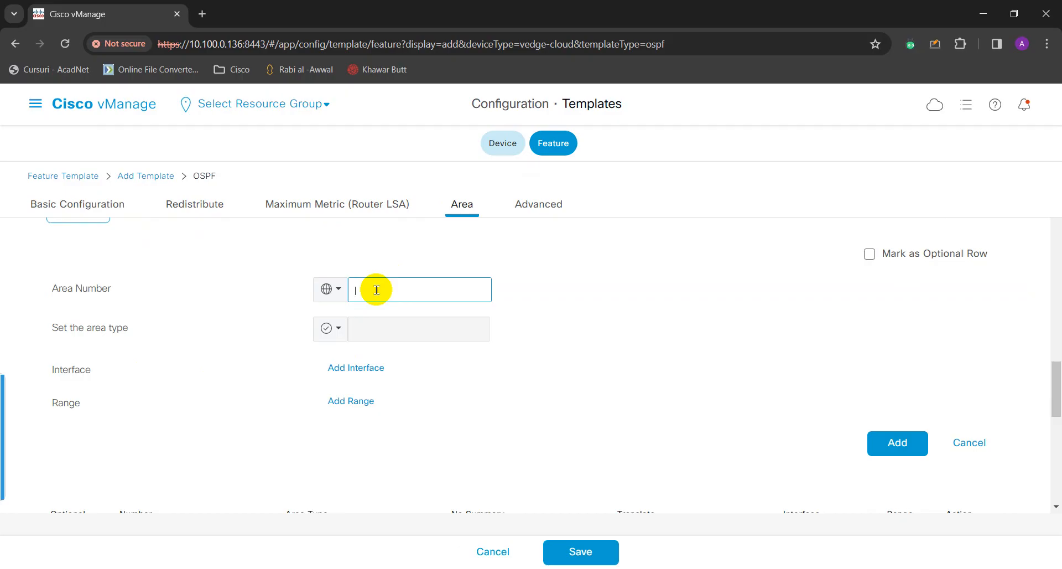
{"action": "type", "text": "0"}
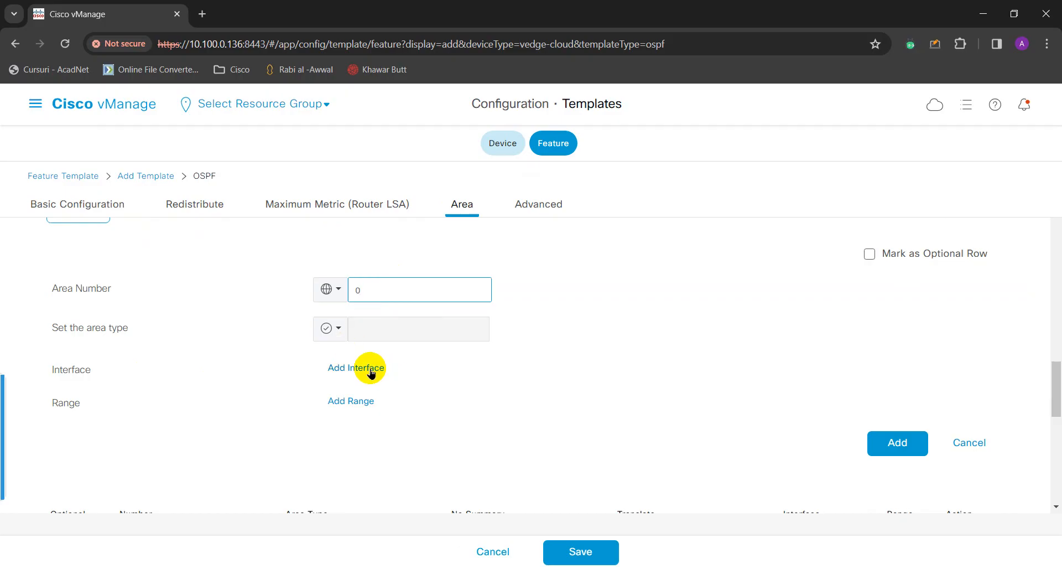
{"action": "left_click", "coordinate": [370, 369]}
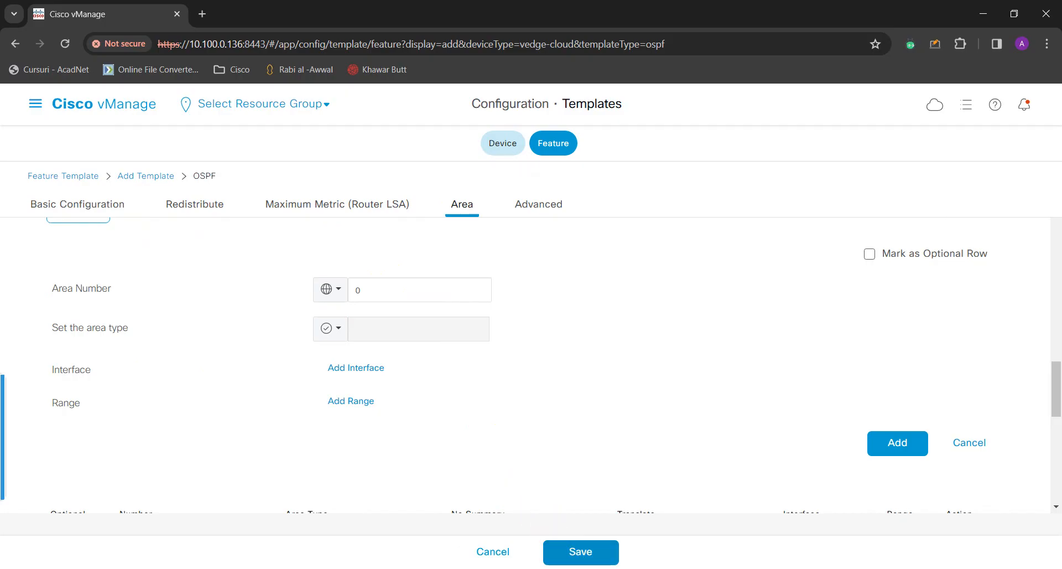
{"action": "left_click", "coordinate": [355, 368]}
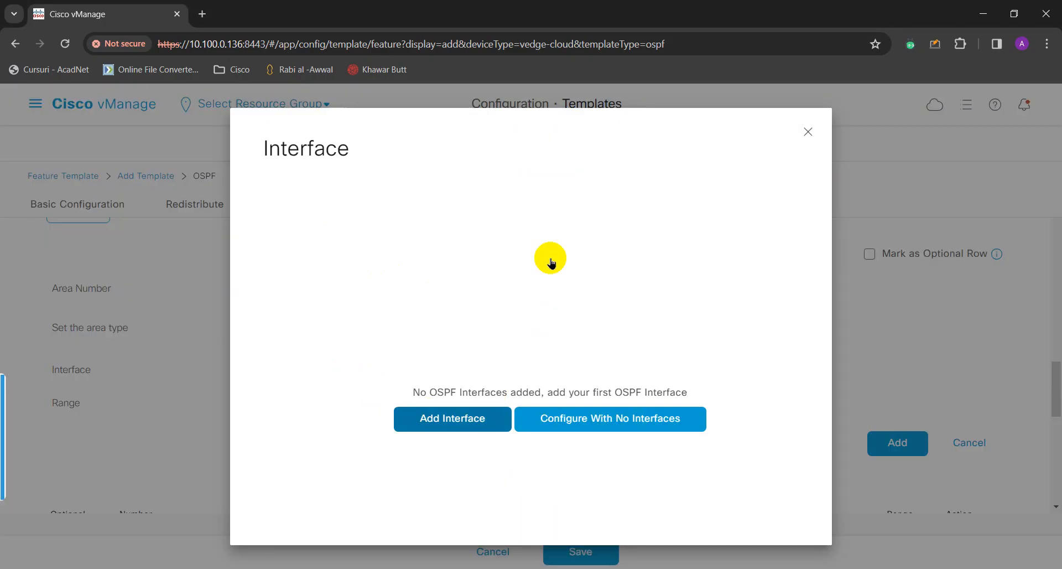
Add interface ge0/2 to area 0, reviewing Advanced Options but keeping default timers.
{"action": "left_click", "coordinate": [635, 219]}
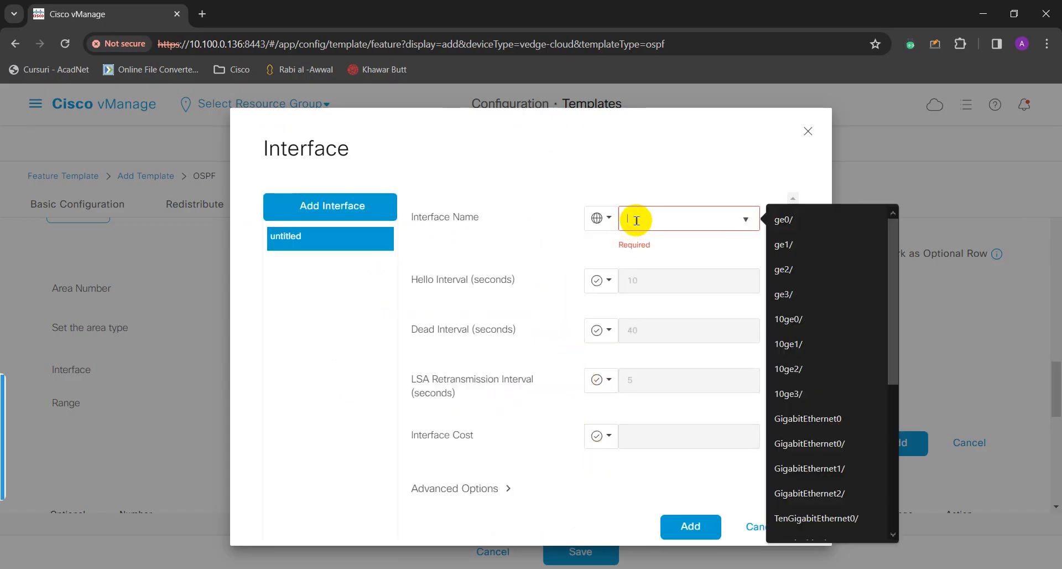
{"action": "left_click", "coordinate": [783, 220]}
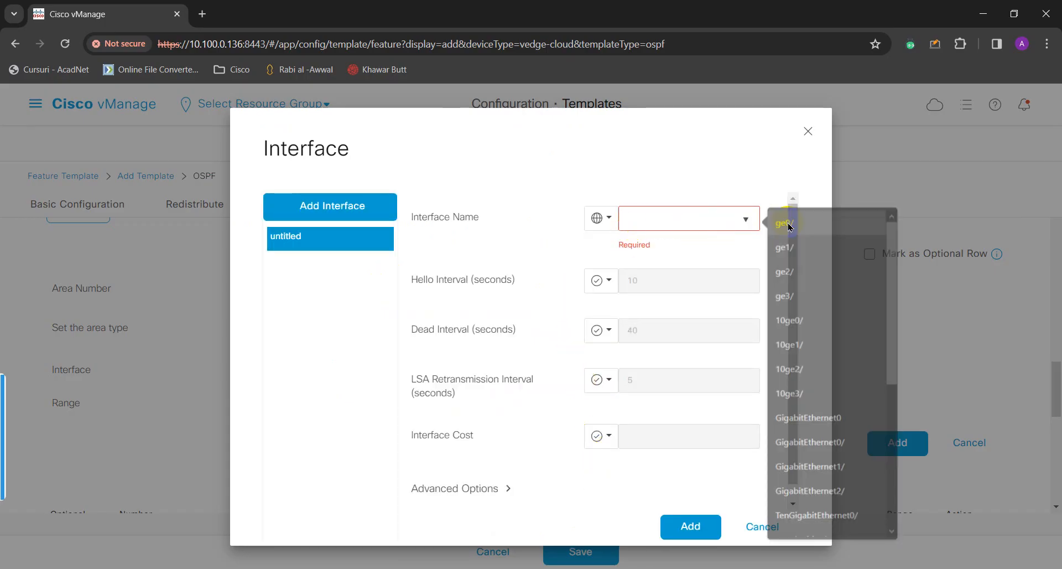
{"action": "left_click", "coordinate": [668, 220]}
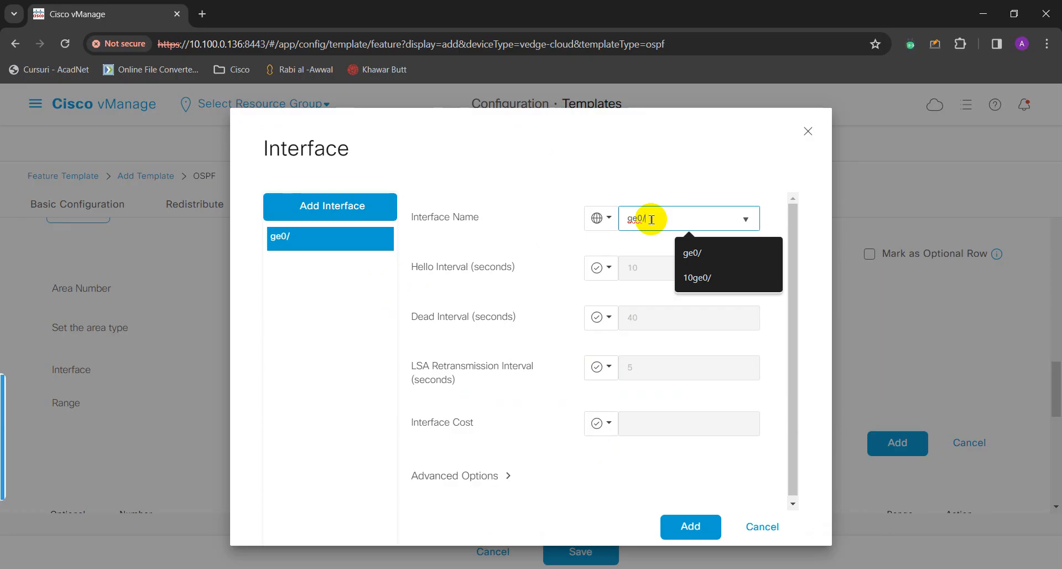
{"action": "type", "text": "2"}
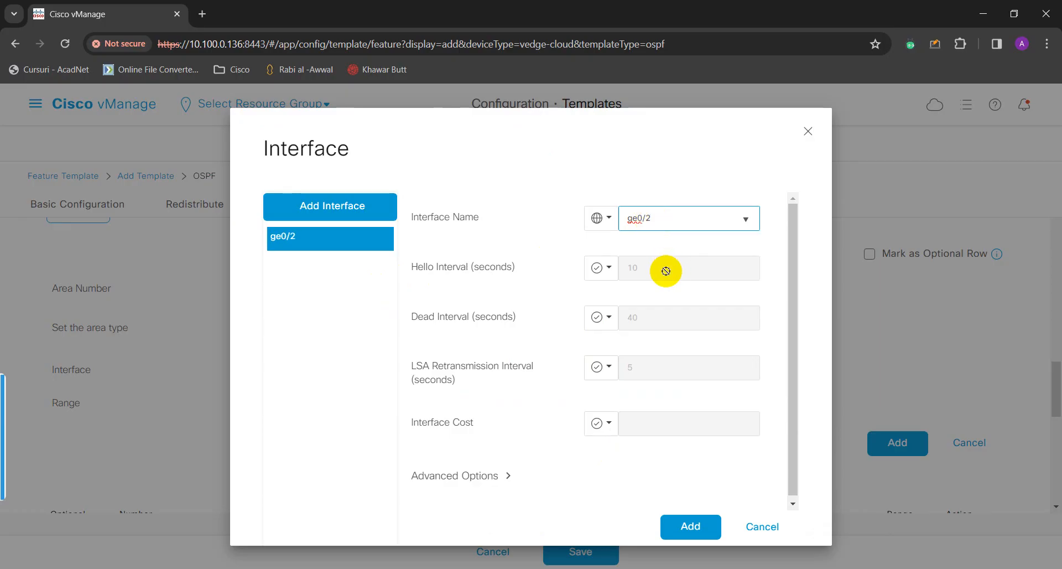
{"action": "left_click", "coordinate": [543, 277]}
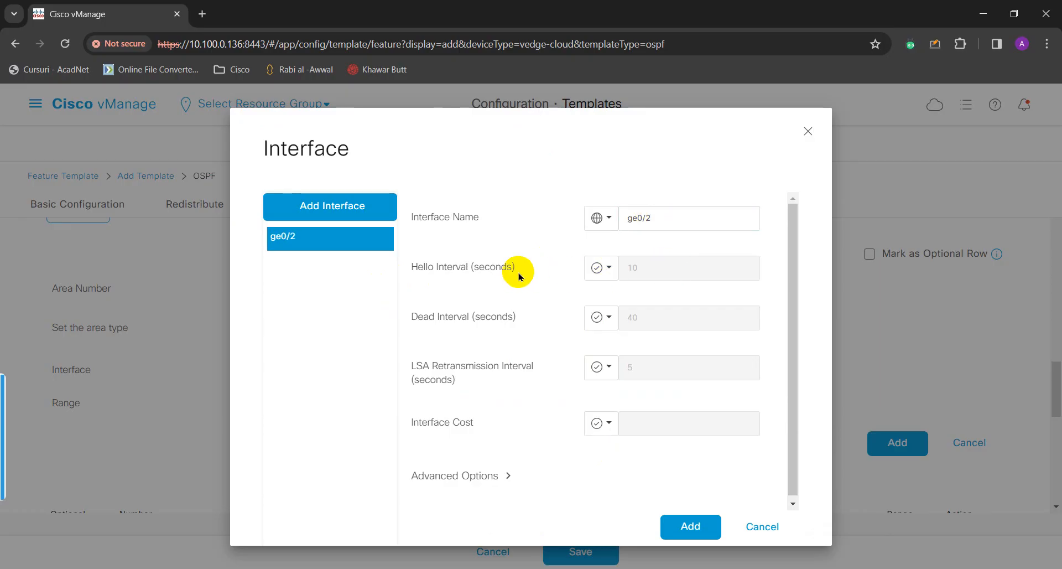
{"action": "scroll", "coordinate": [540, 286], "scroll_direction": "down", "scroll_amount": 1}
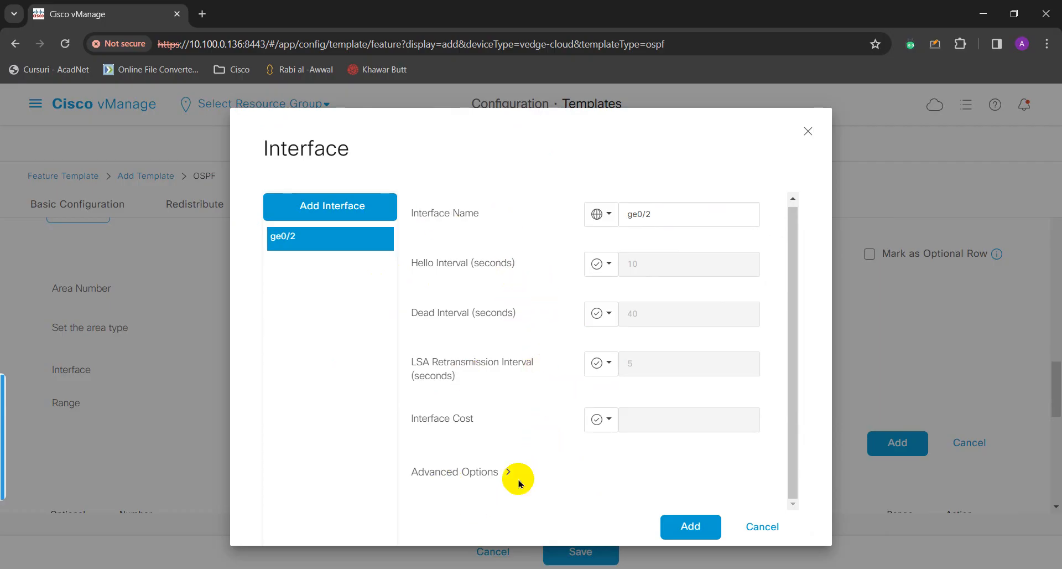
{"action": "left_click", "coordinate": [487, 471]}
{"action": "scroll", "coordinate": [515, 481], "scroll_direction": "down", "scroll_amount": 5}
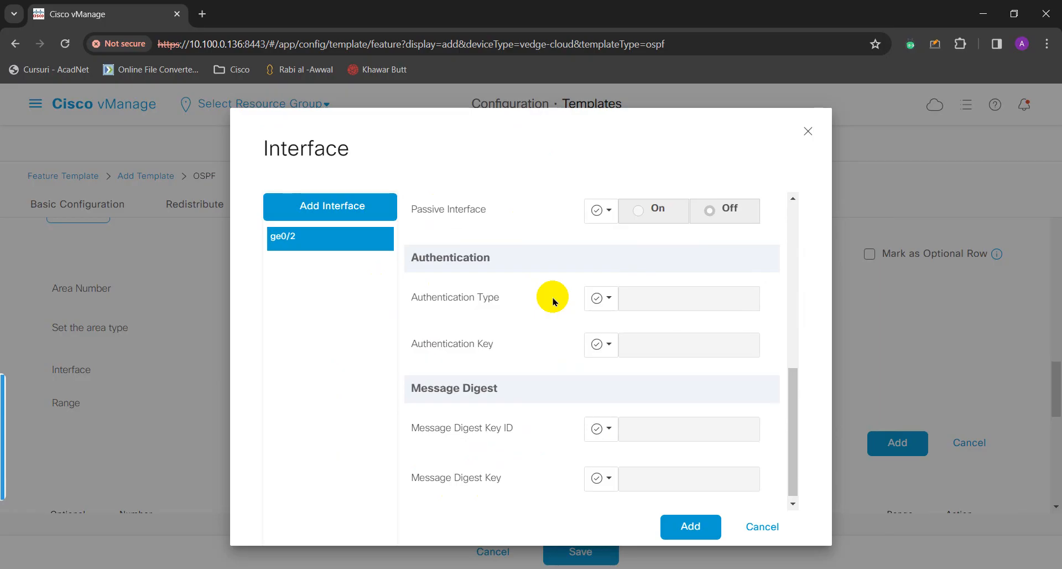
{"action": "scroll", "coordinate": [554, 301], "scroll_direction": "down", "scroll_amount": 1}
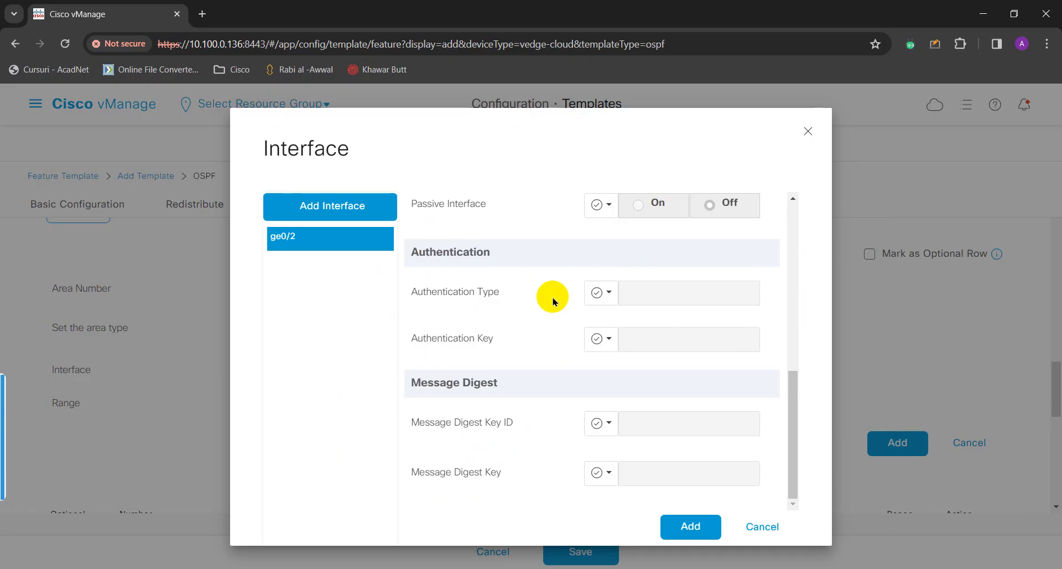
{"action": "scroll", "coordinate": [561, 362], "scroll_direction": "up", "scroll_amount": 4}
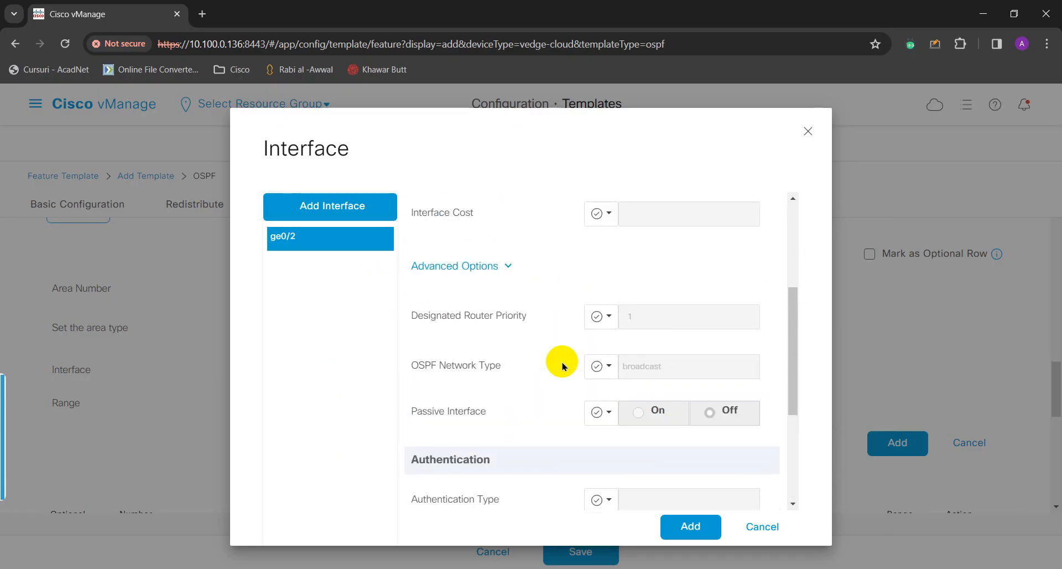
{"action": "scroll", "coordinate": [562, 365], "scroll_direction": "up", "scroll_amount": 1}
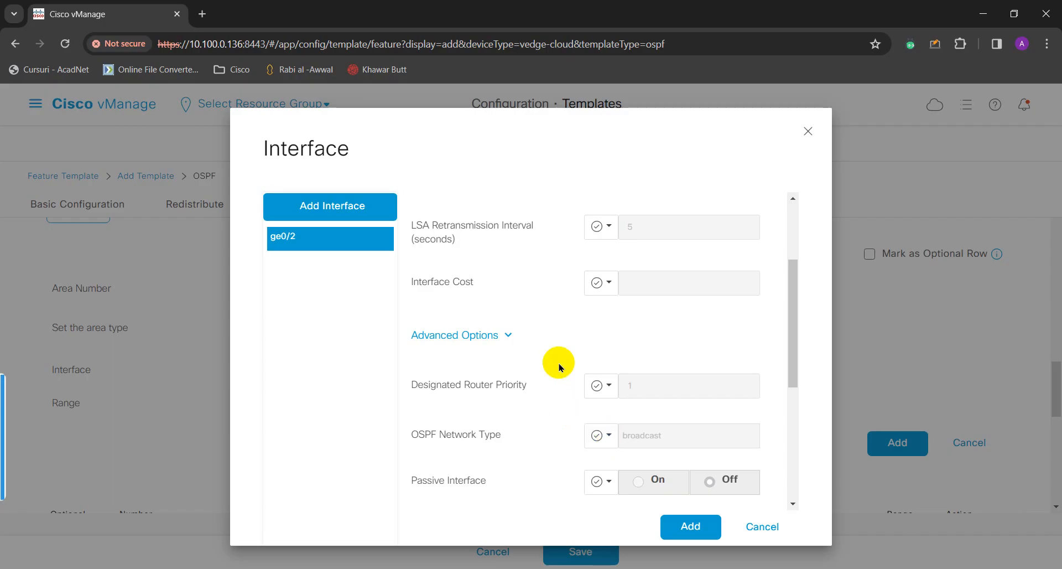
{"action": "scroll", "coordinate": [560, 366], "scroll_direction": "up", "scroll_amount": 2}
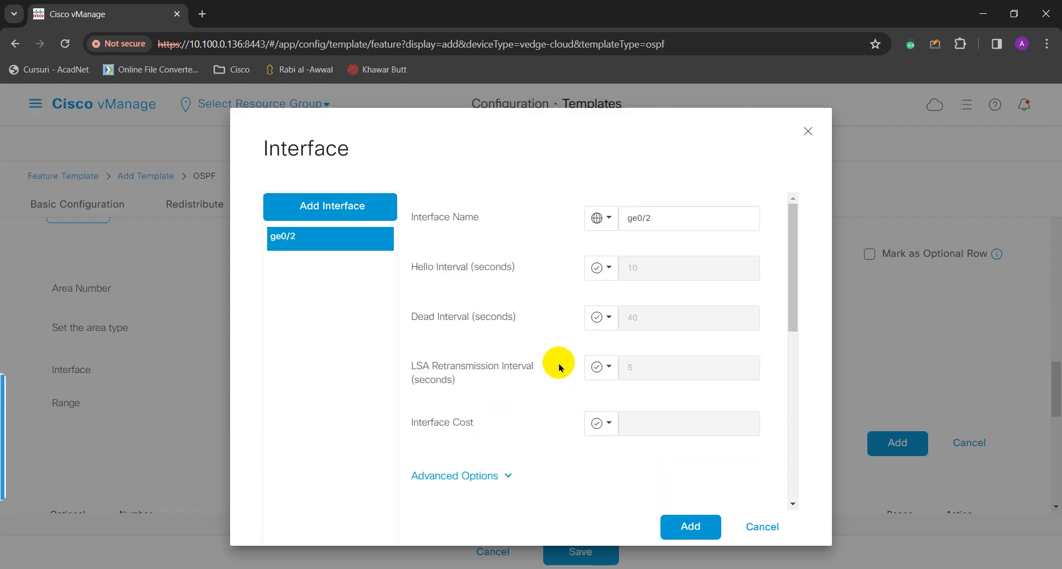
{"action": "scroll", "coordinate": [555, 315], "scroll_direction": "down", "scroll_amount": 2}
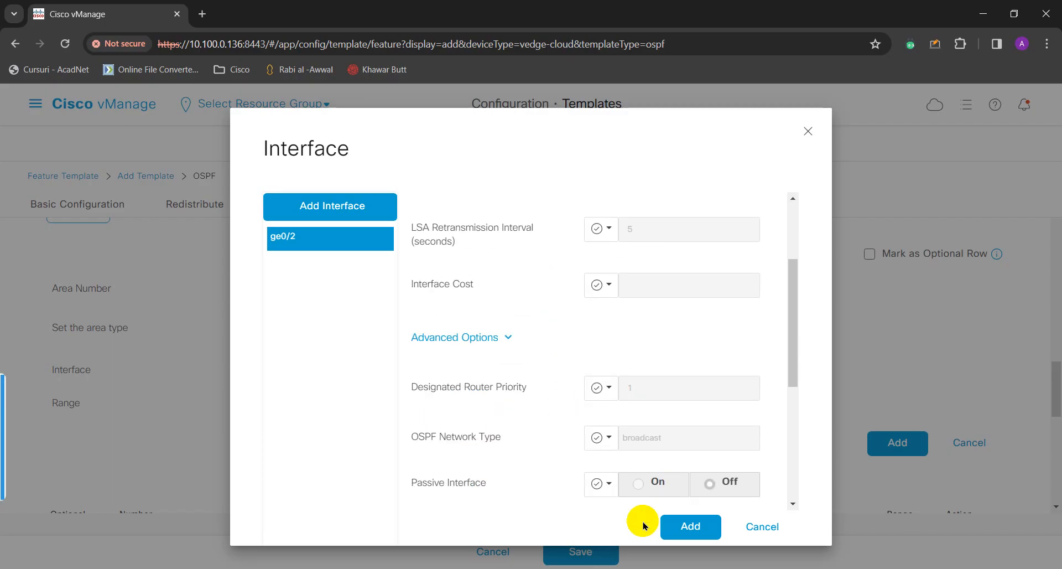
{"action": "left_click", "coordinate": [679, 528]}
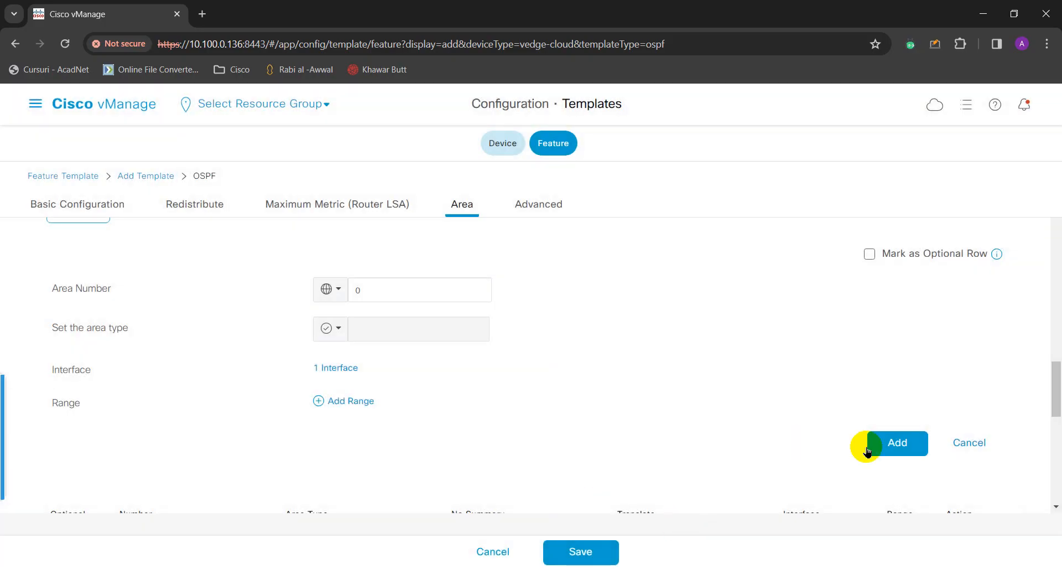
Add area 0 with ge0/2 to the template and save vEDGE_OSPF_VPN100_TEMPLATE.
{"action": "left_click", "coordinate": [898, 446]}
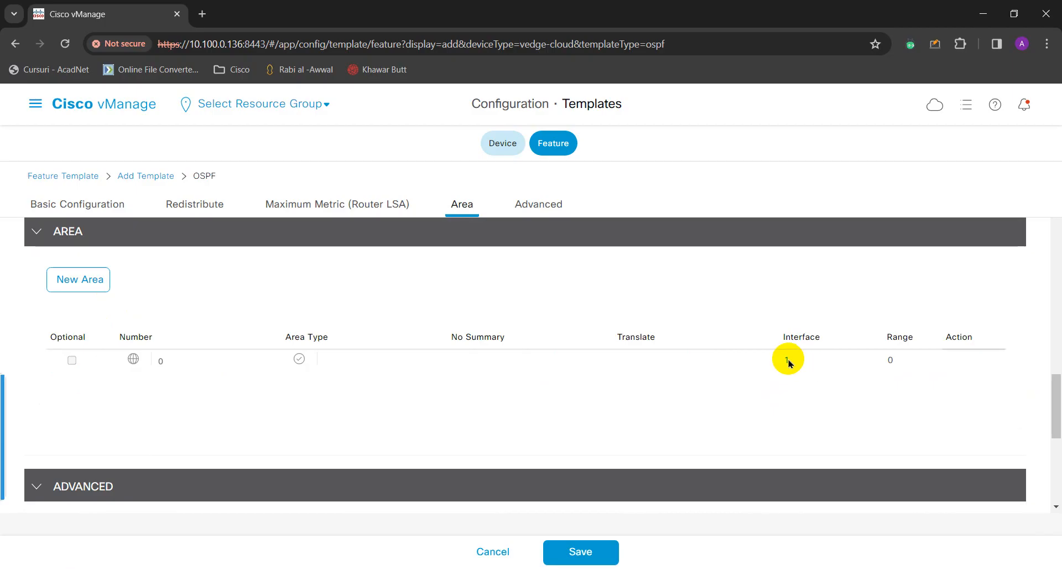
{"action": "scroll", "coordinate": [250, 378], "scroll_direction": "down", "scroll_amount": 1}
{"action": "scroll", "coordinate": [251, 373], "scroll_direction": "up", "scroll_amount": 4}
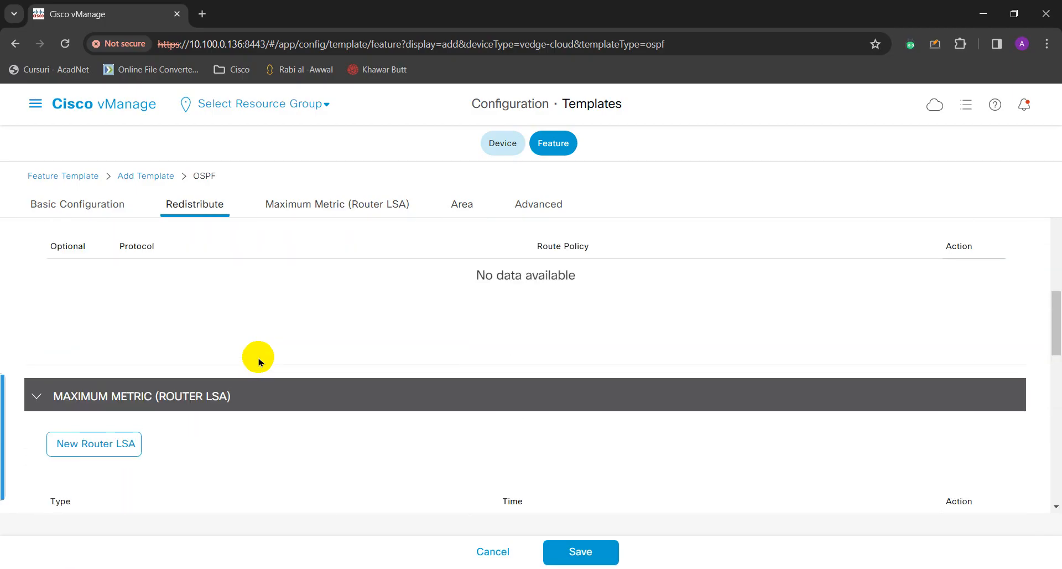
{"action": "scroll", "coordinate": [258, 361], "scroll_direction": "up", "scroll_amount": 5}
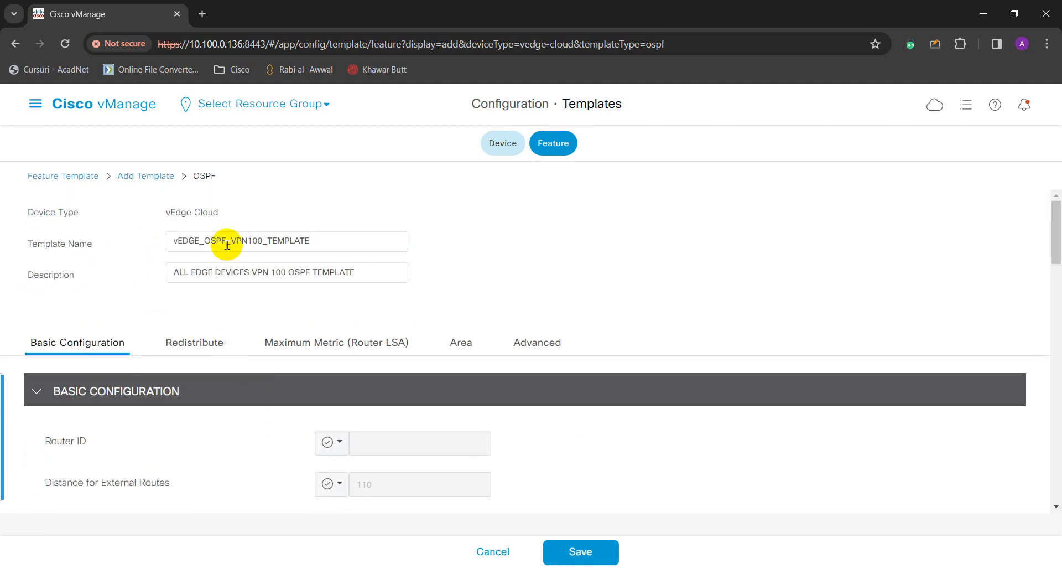
{"action": "left_click", "coordinate": [574, 552]}
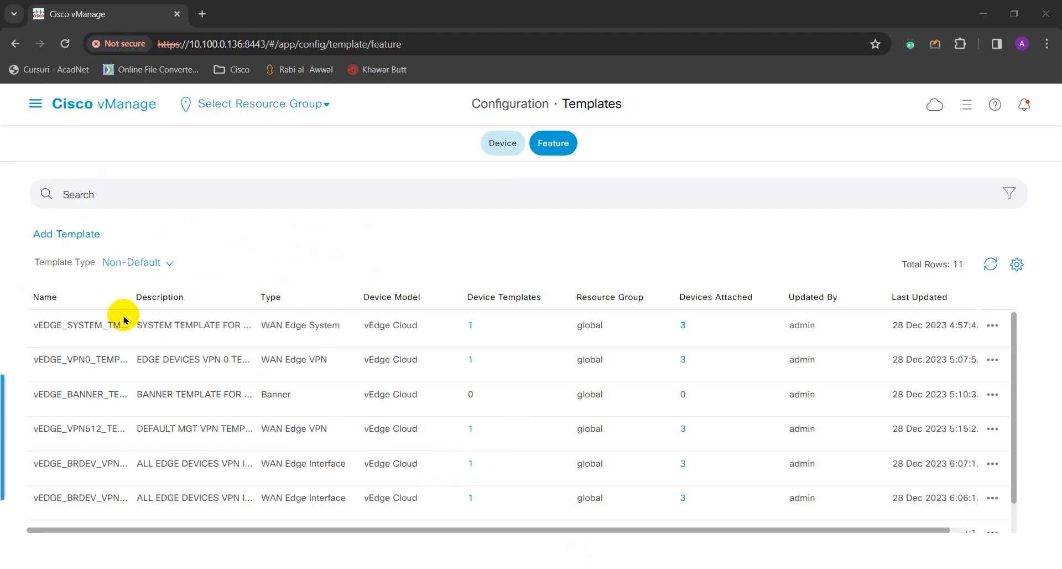
Widen the Name column, find vEDGE_OSPF_VPN100_TEMPLATE in the feature list, then show Device templates.
{"action": "left_click_drag", "start_coordinate": [132, 306], "coordinate": [218, 321]}
{"action": "scroll", "coordinate": [204, 380], "scroll_direction": "down", "scroll_amount": 1}
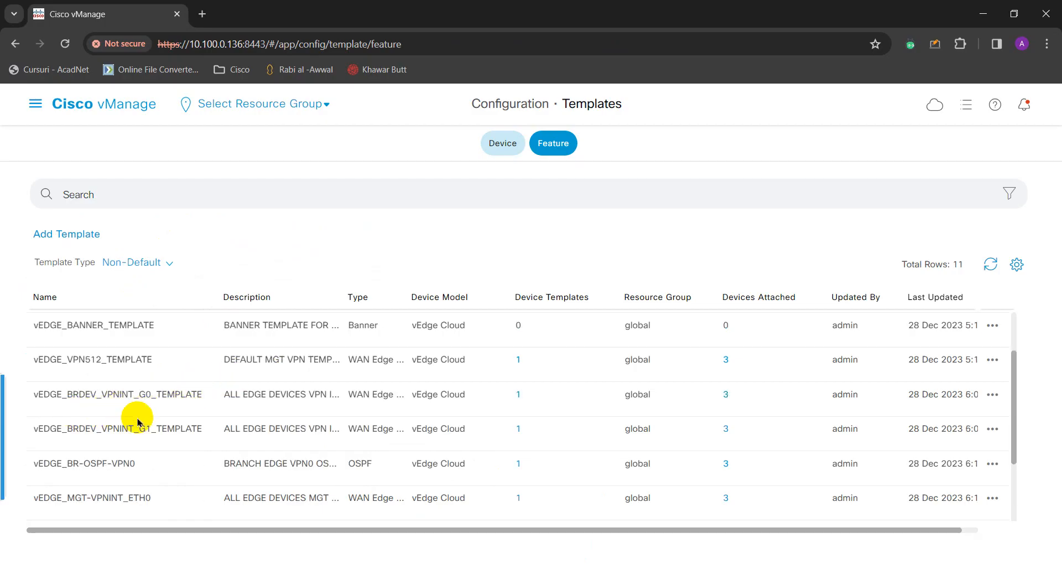
{"action": "scroll", "coordinate": [155, 443], "scroll_direction": "down", "scroll_amount": 1}
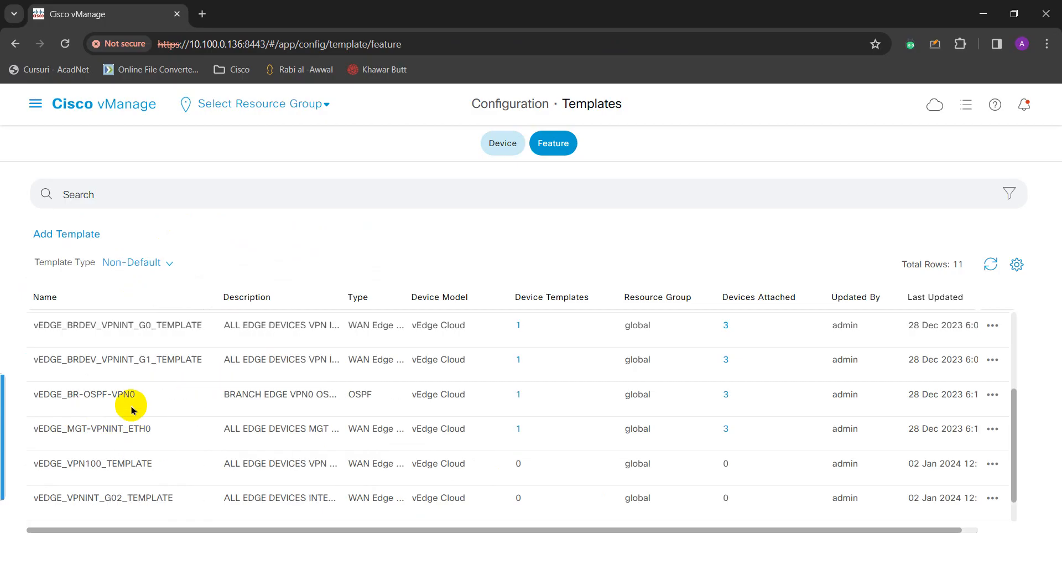
{"action": "scroll", "coordinate": [148, 412], "scroll_direction": "down", "scroll_amount": 1}
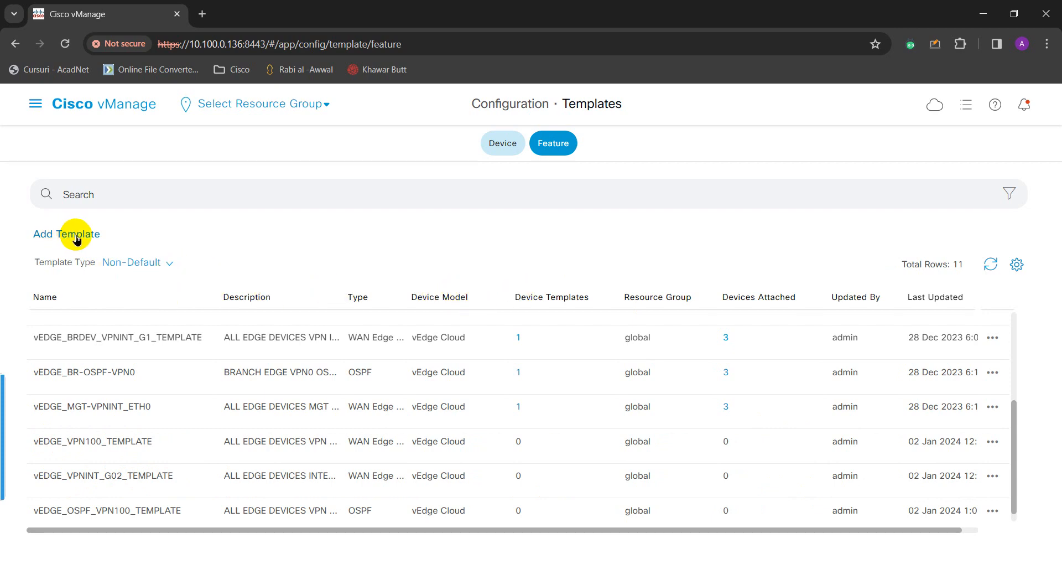
{"action": "left_click", "coordinate": [509, 145]}
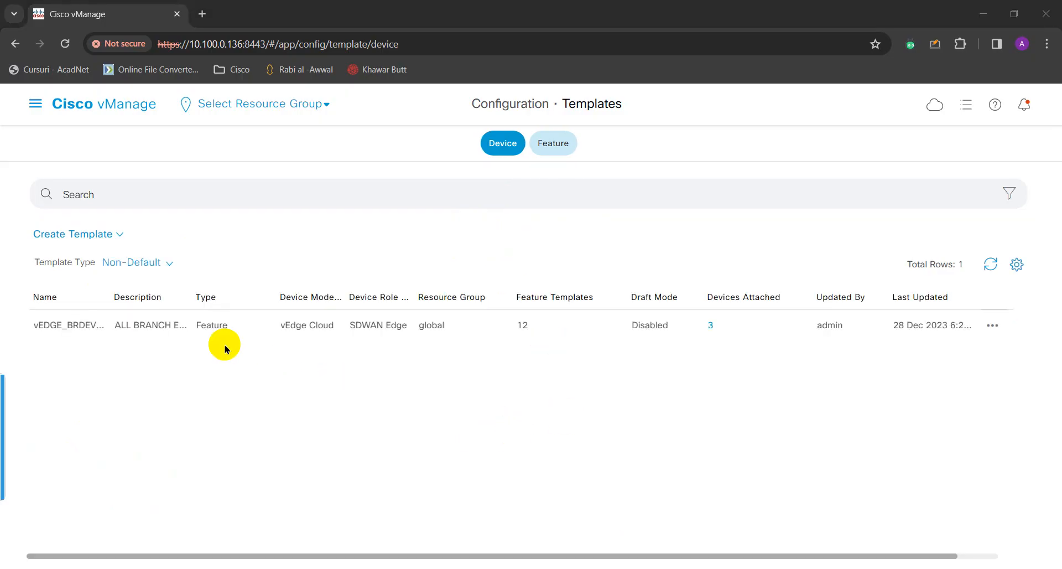
Open the branch device template vEDGE_BRDEV_TEMPLATE for editing.
{"action": "left_click", "coordinate": [993, 327]}
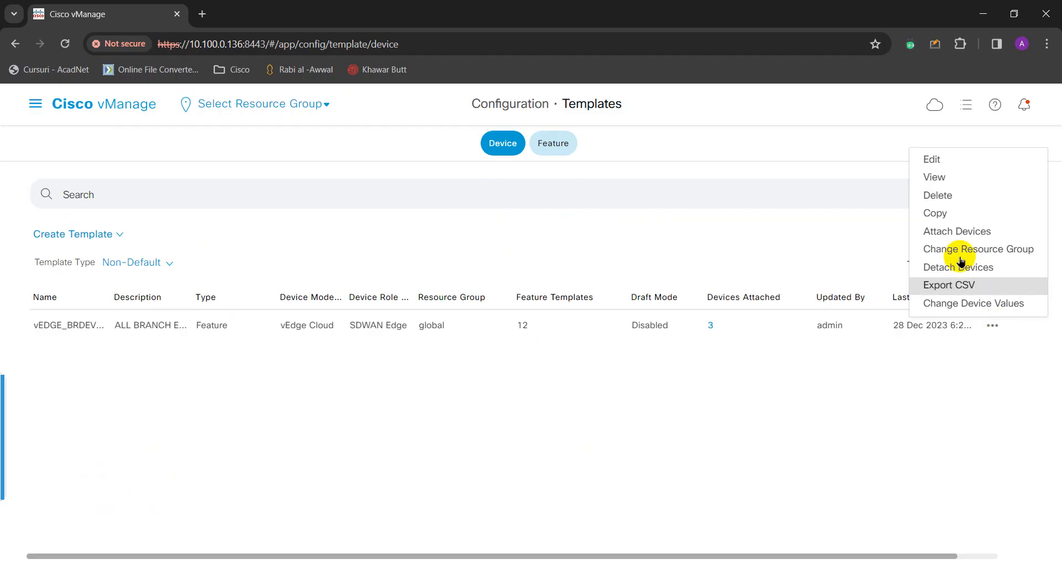
{"action": "left_click", "coordinate": [947, 162]}
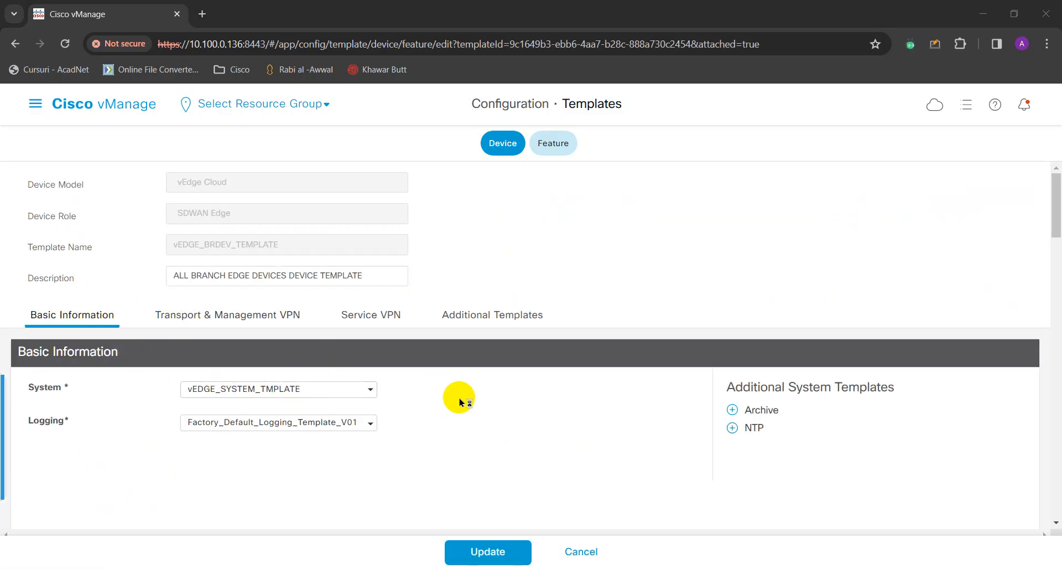
{"action": "scroll", "coordinate": [460, 399], "scroll_direction": "down", "scroll_amount": 1}
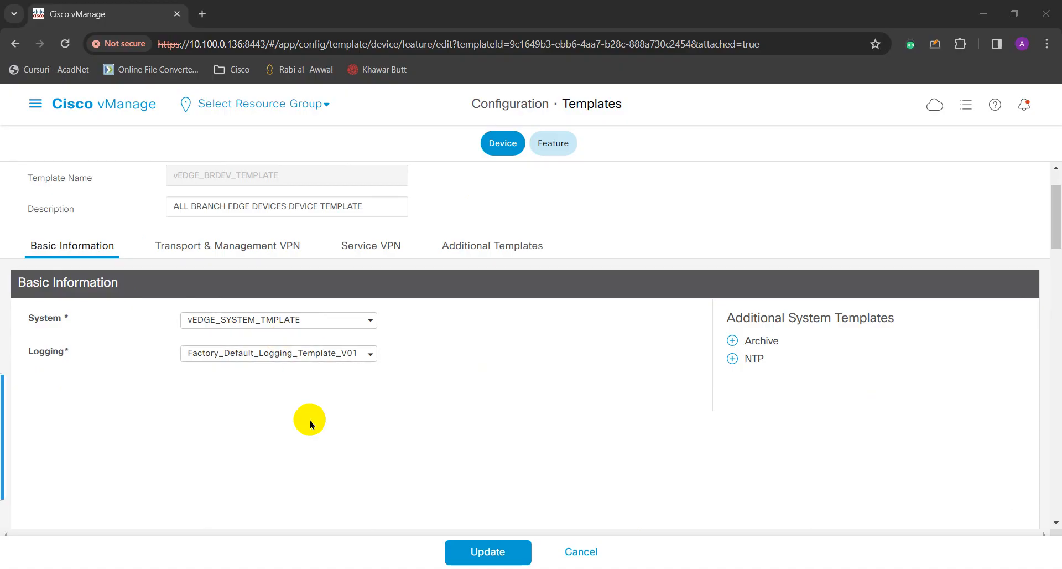
{"action": "scroll", "coordinate": [427, 403], "scroll_direction": "down", "scroll_amount": 2}
{"action": "scroll", "coordinate": [332, 343], "scroll_direction": "up", "scroll_amount": 2}
Jump to the template's empty Service VPN section.
{"action": "left_click", "coordinate": [222, 249]}
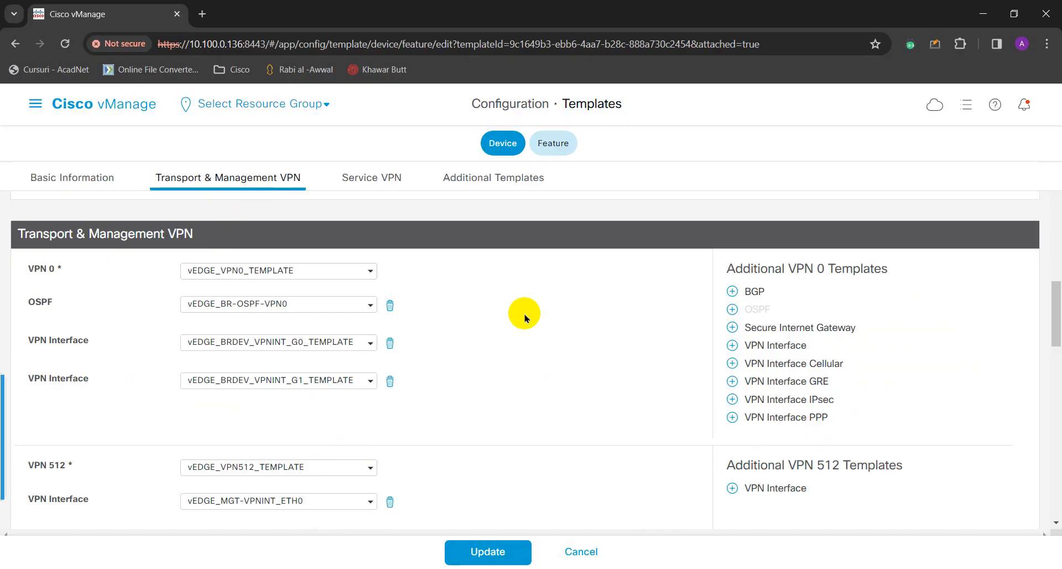
{"action": "scroll", "coordinate": [545, 348], "scroll_direction": "up", "scroll_amount": 3}
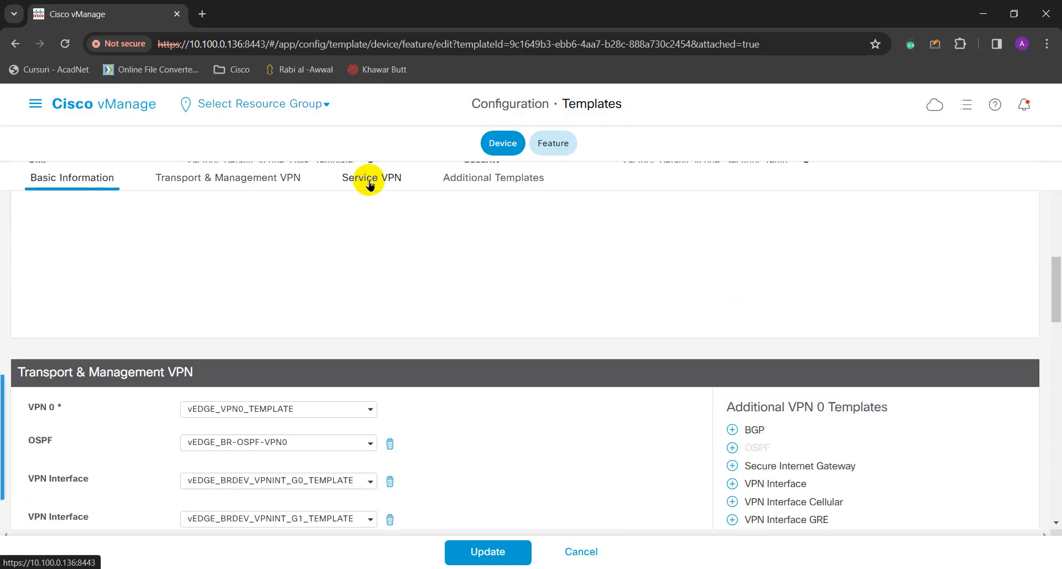
{"action": "left_click", "coordinate": [370, 182]}
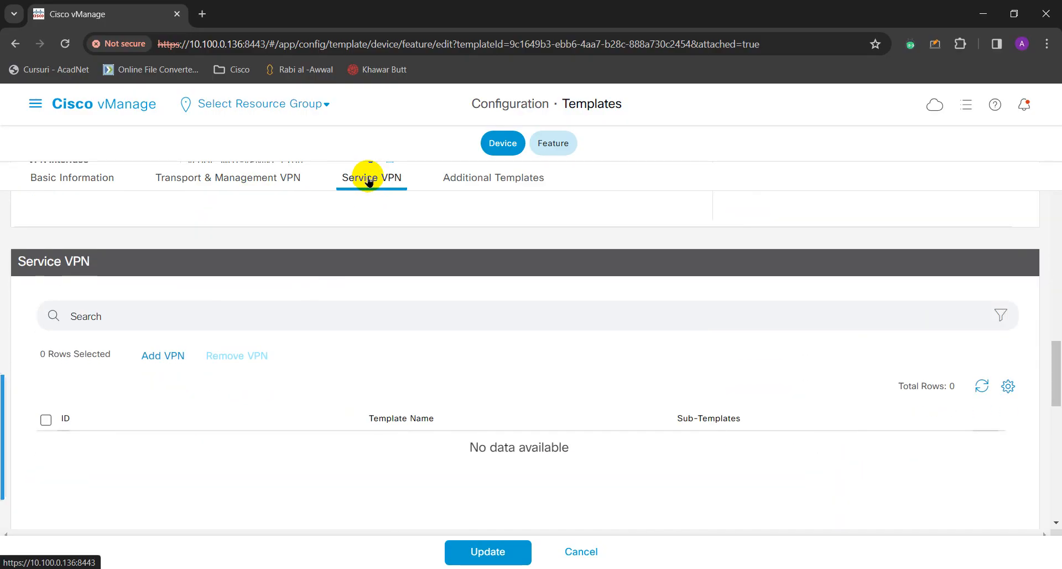
{"action": "scroll", "coordinate": [412, 254], "scroll_direction": "up", "scroll_amount": 1}
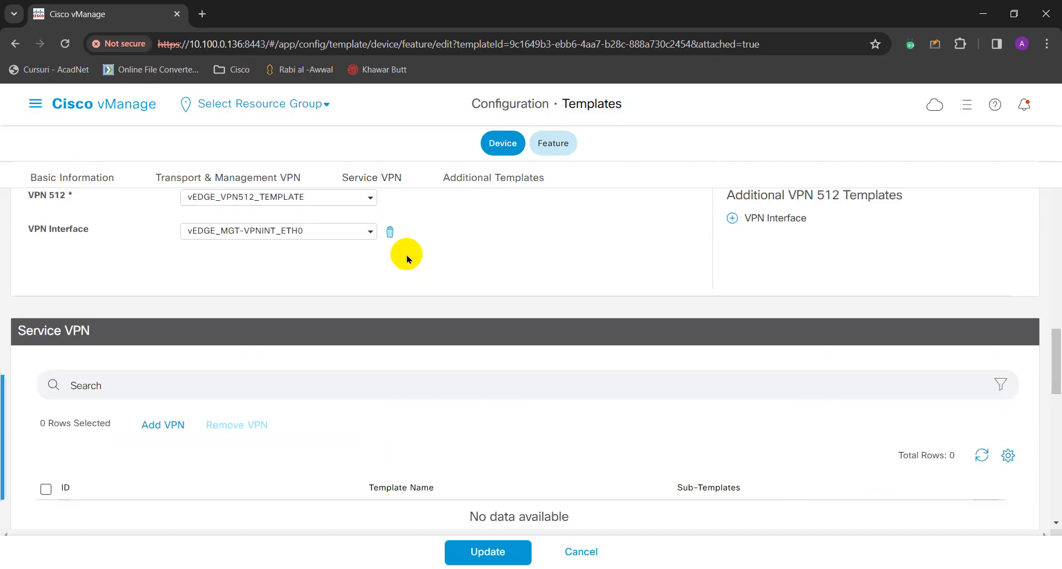
{"action": "scroll", "coordinate": [408, 260], "scroll_direction": "up", "scroll_amount": 1}
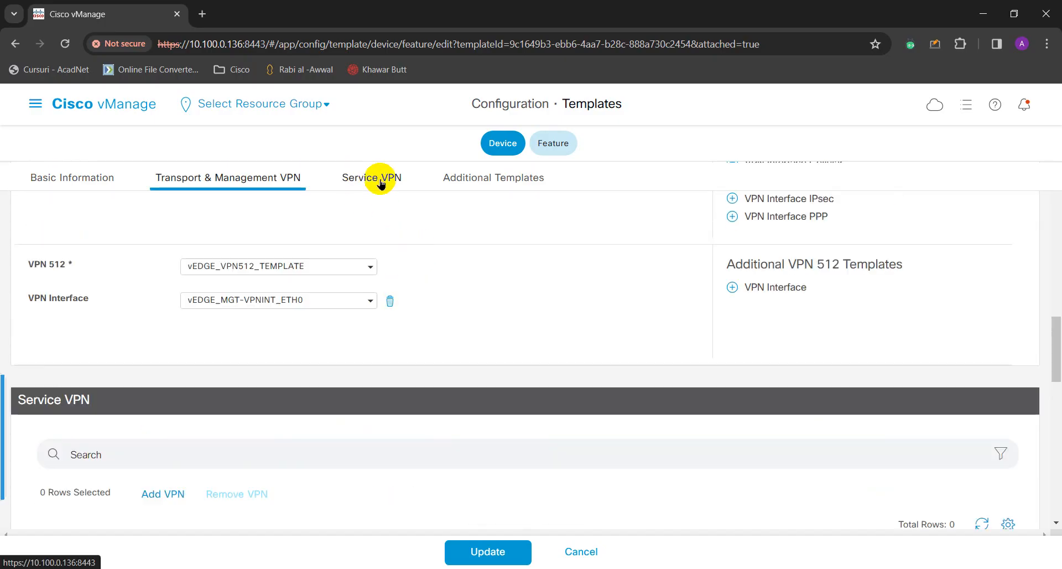
{"action": "left_click", "coordinate": [380, 183]}
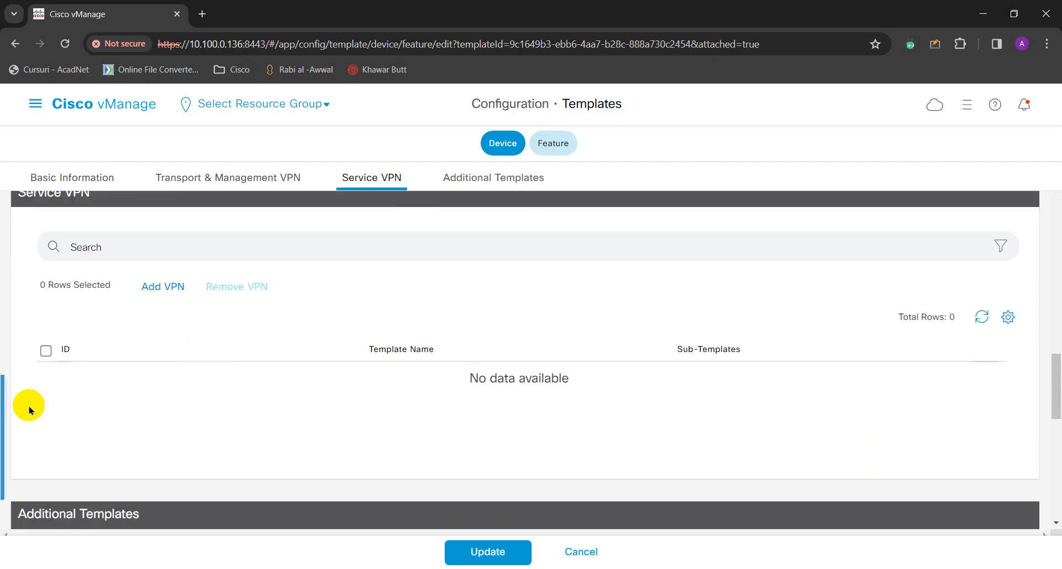
Add vEDGE_VPN100_TEMPLATE to the Selected VPN Templates and continue to its sub-templates.
{"action": "left_click", "coordinate": [170, 289]}
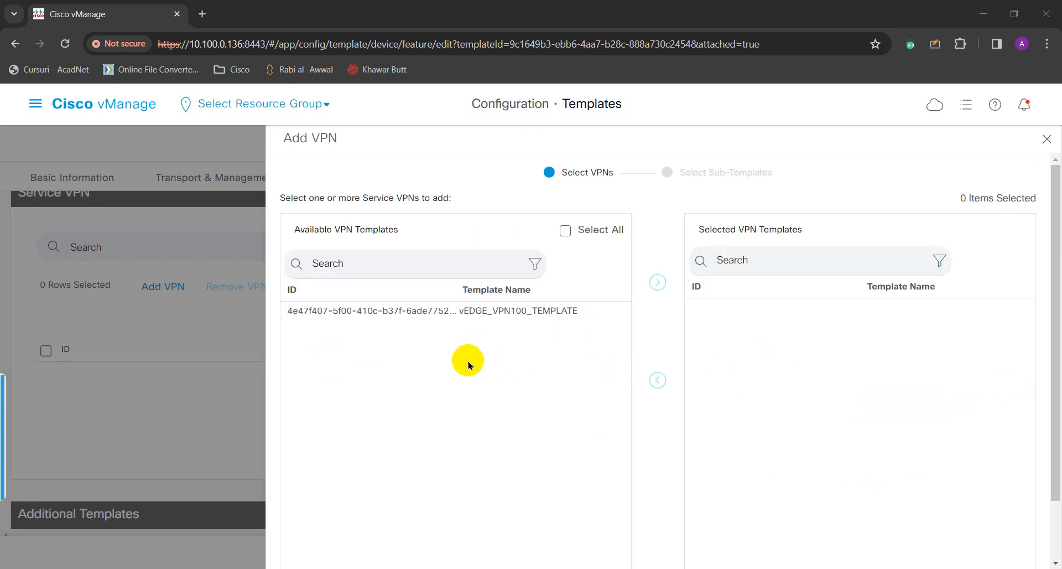
{"action": "left_click", "coordinate": [492, 317]}
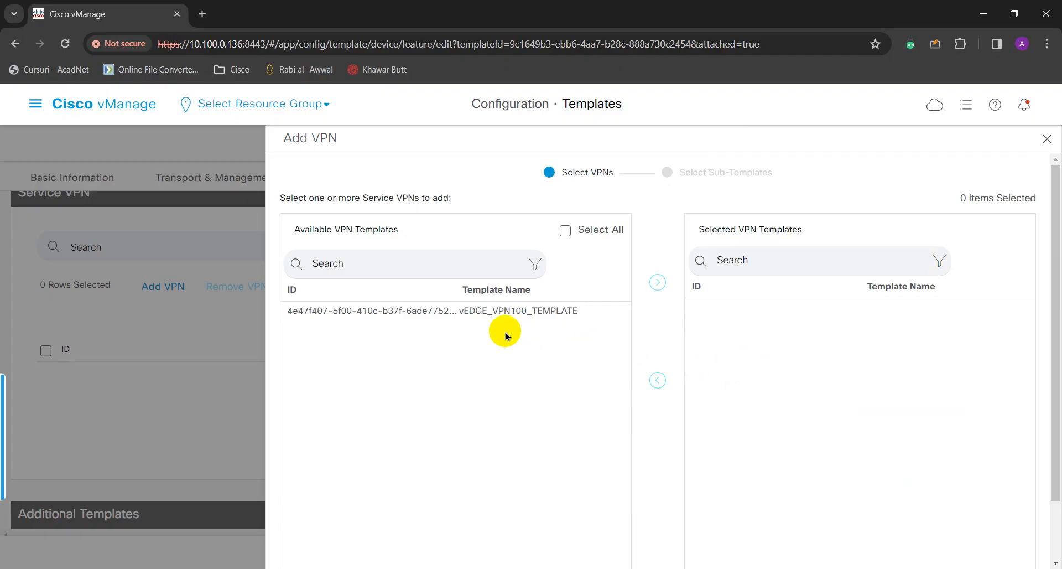
{"action": "left_click", "coordinate": [520, 311]}
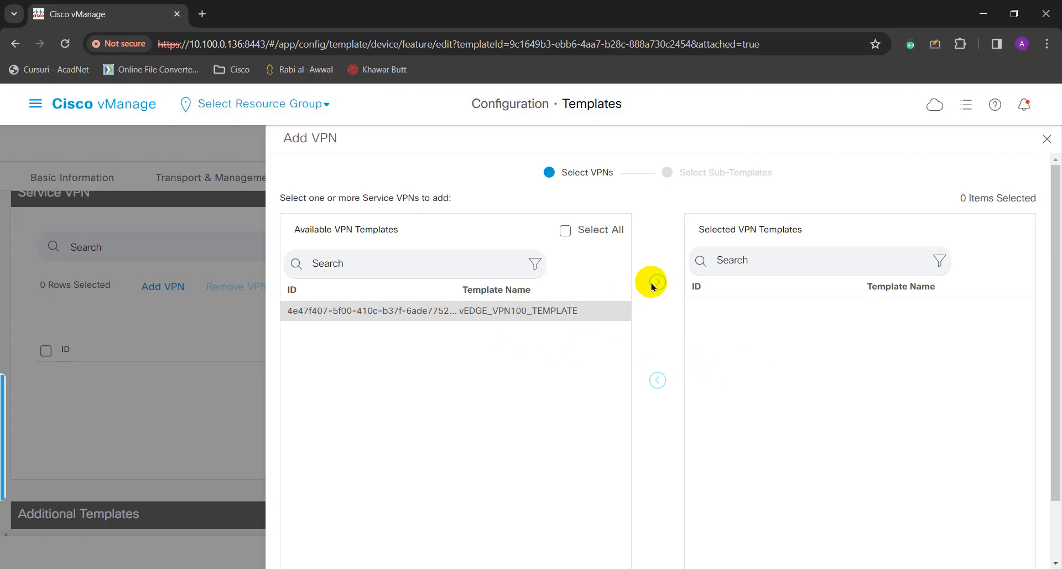
{"action": "left_click", "coordinate": [656, 284]}
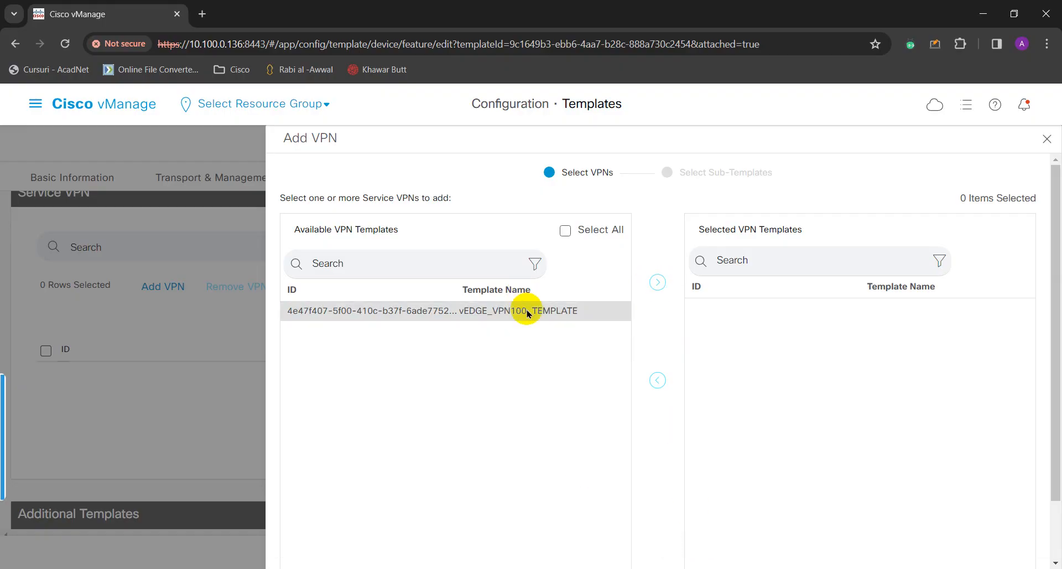
{"action": "left_click", "coordinate": [529, 316]}
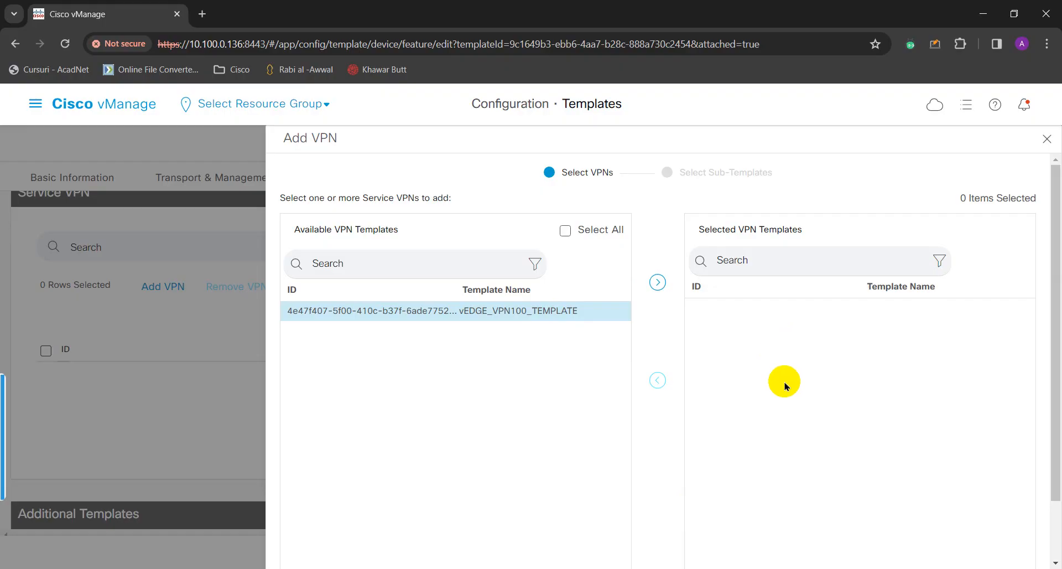
{"action": "left_click_drag", "start_coordinate": [530, 316], "coordinate": [690, 507]}
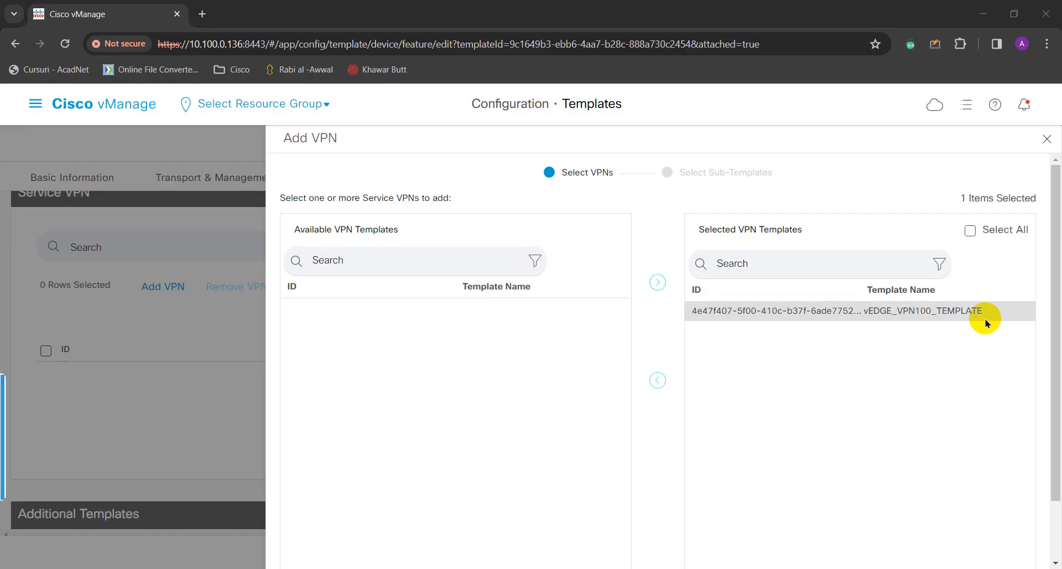
{"action": "scroll", "coordinate": [811, 484], "scroll_direction": "down", "scroll_amount": 2}
{"action": "left_click", "coordinate": [686, 551]}
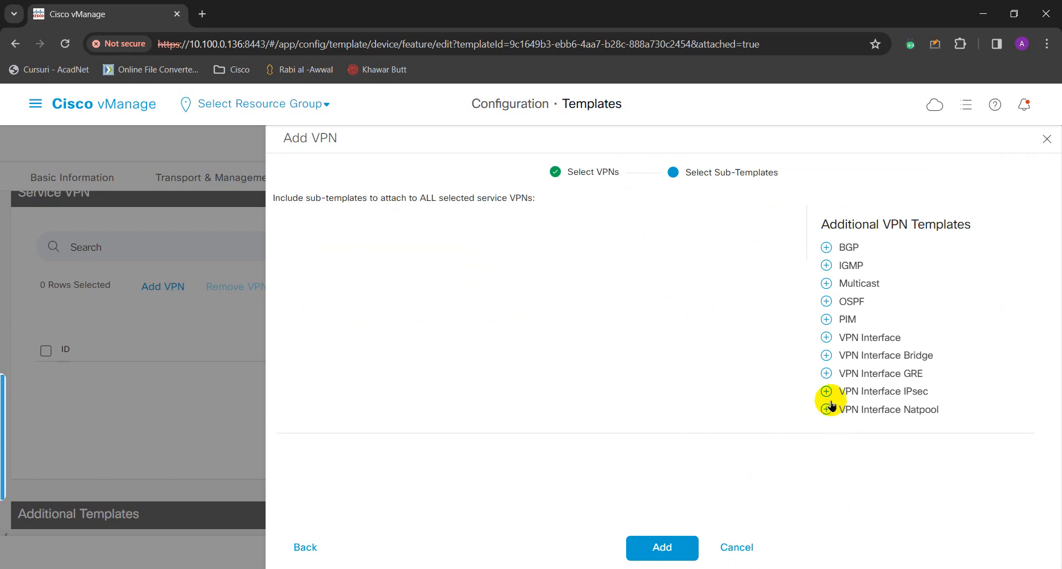
Attach vEDGE_VPNINT_G02_TEMPLATE as the VPN Interface sub-template.
{"action": "left_click", "coordinate": [873, 338]}
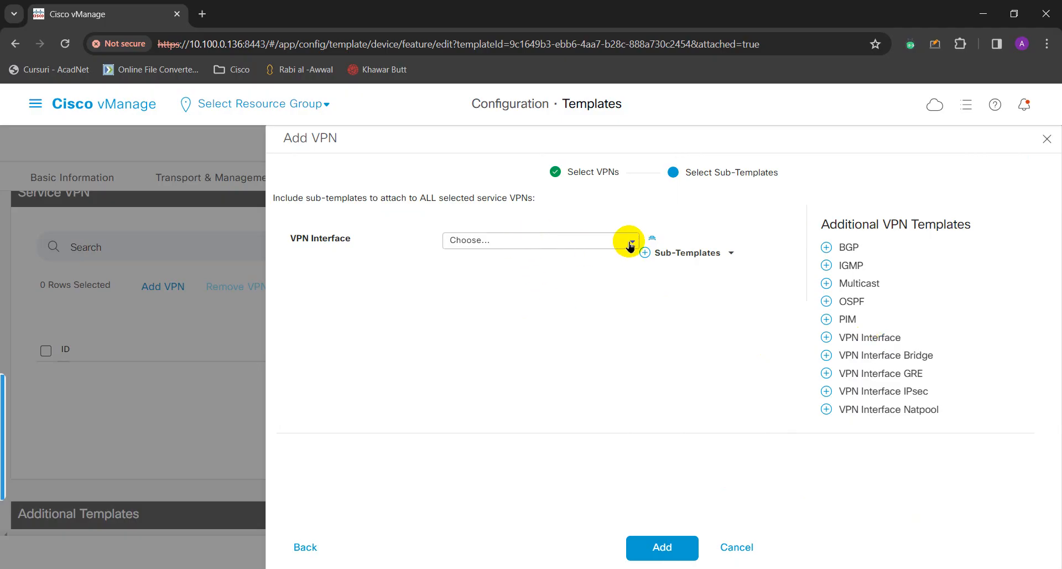
{"action": "left_click", "coordinate": [629, 245]}
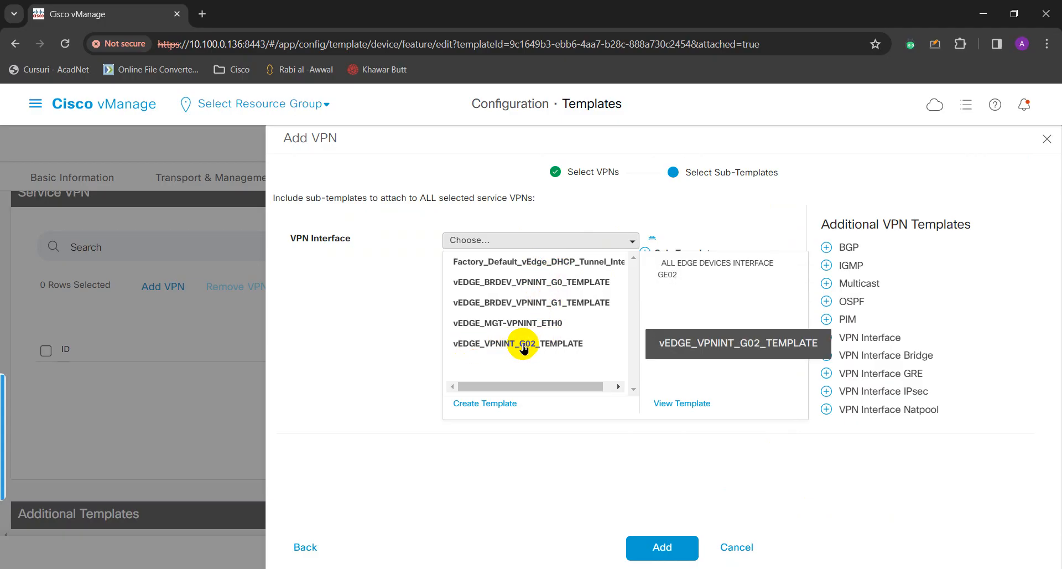
{"action": "left_click", "coordinate": [523, 344]}
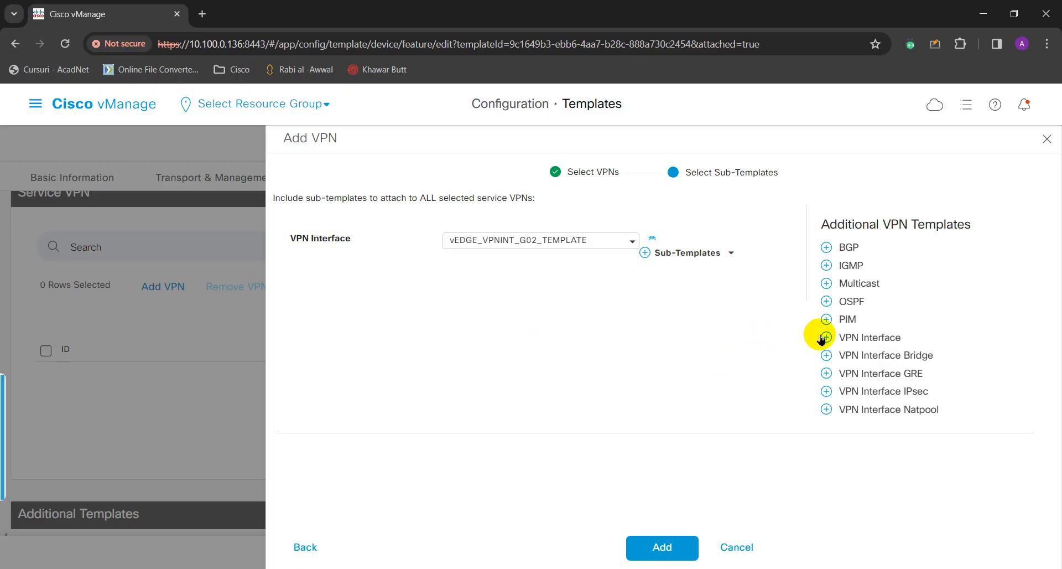
Attach vEDGE_OSPF_VPN100_TEMPLATE as the OSPF sub-template and add VPN 100.
{"action": "left_click", "coordinate": [852, 302]}
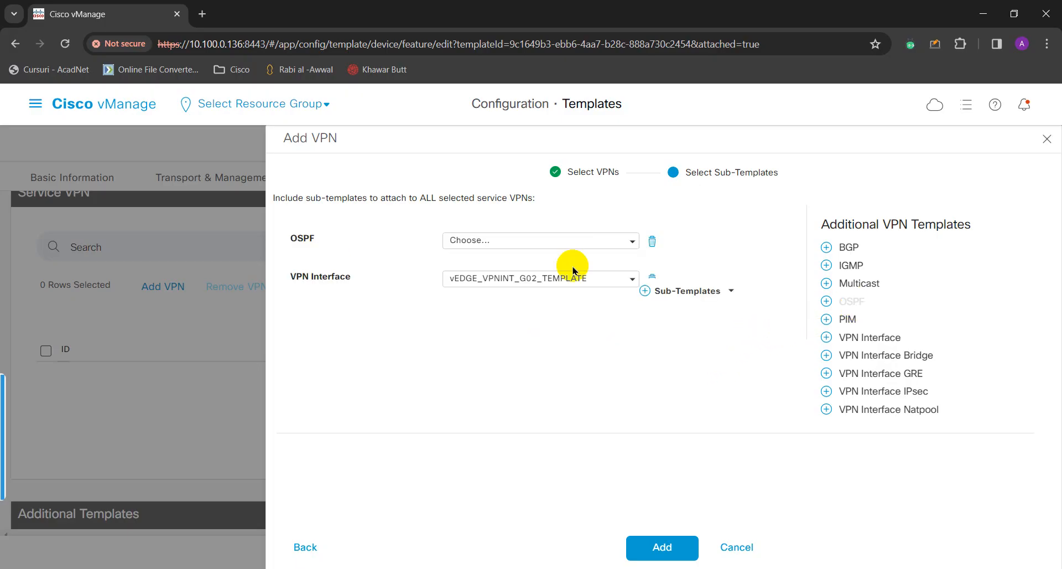
{"action": "left_click", "coordinate": [598, 242]}
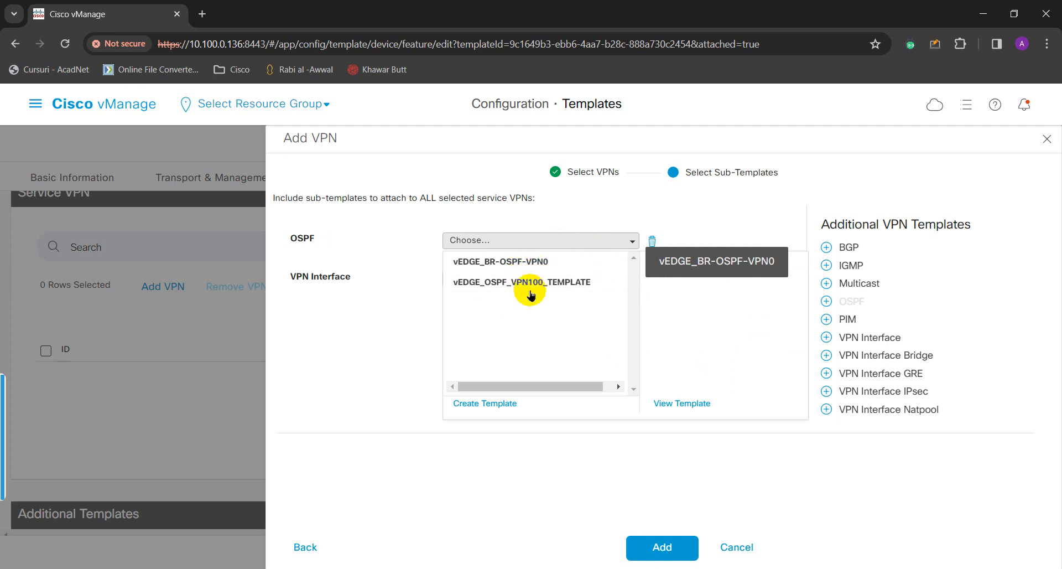
{"action": "left_click", "coordinate": [526, 283]}
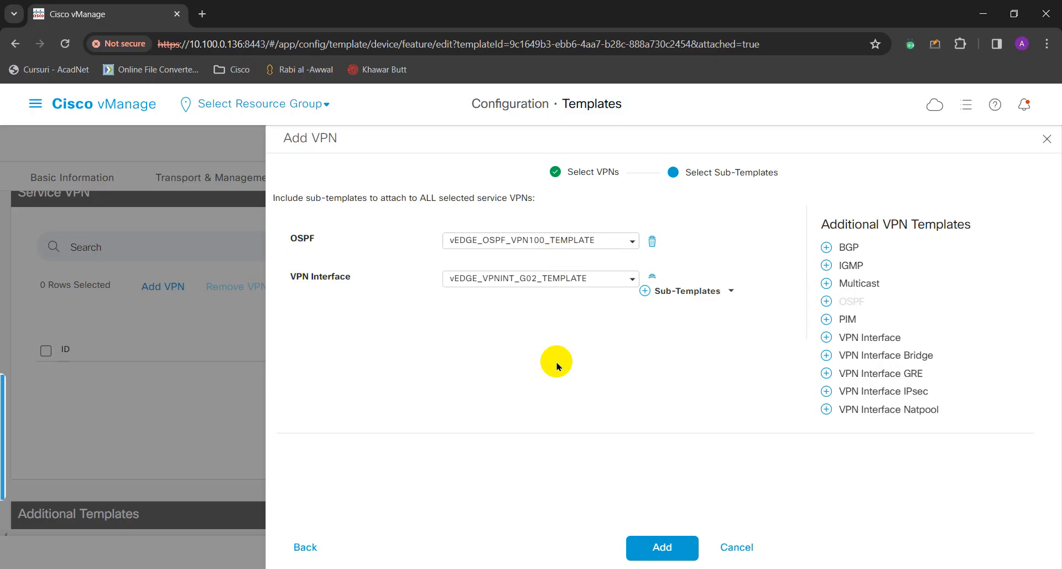
{"action": "left_click", "coordinate": [670, 552]}
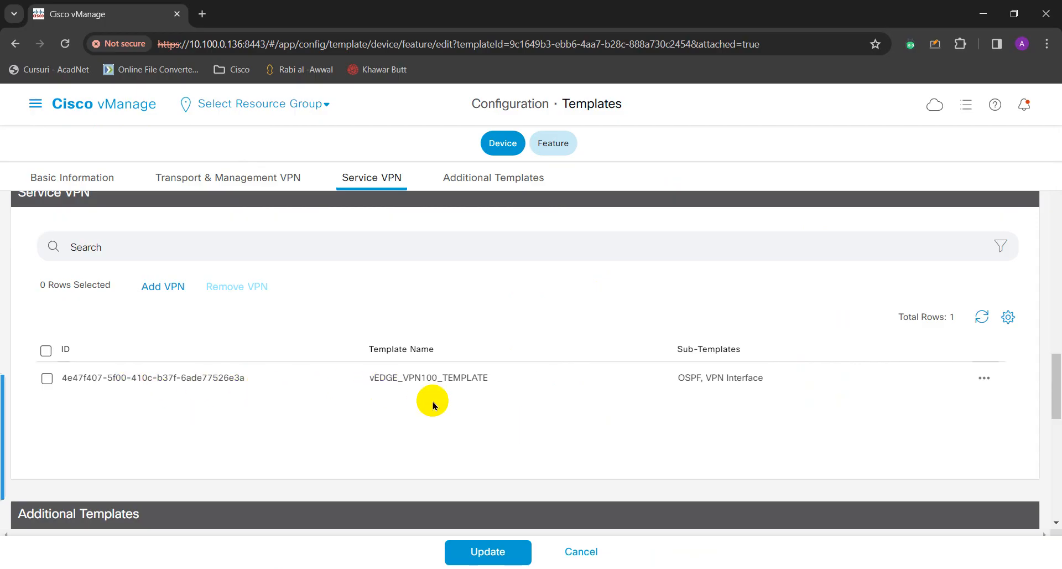
Choose vEDGE_BANNER_TEMPLATE in the Banner dropdown under Additional Templates.
{"action": "scroll", "coordinate": [476, 335], "scroll_direction": "down", "scroll_amount": 1}
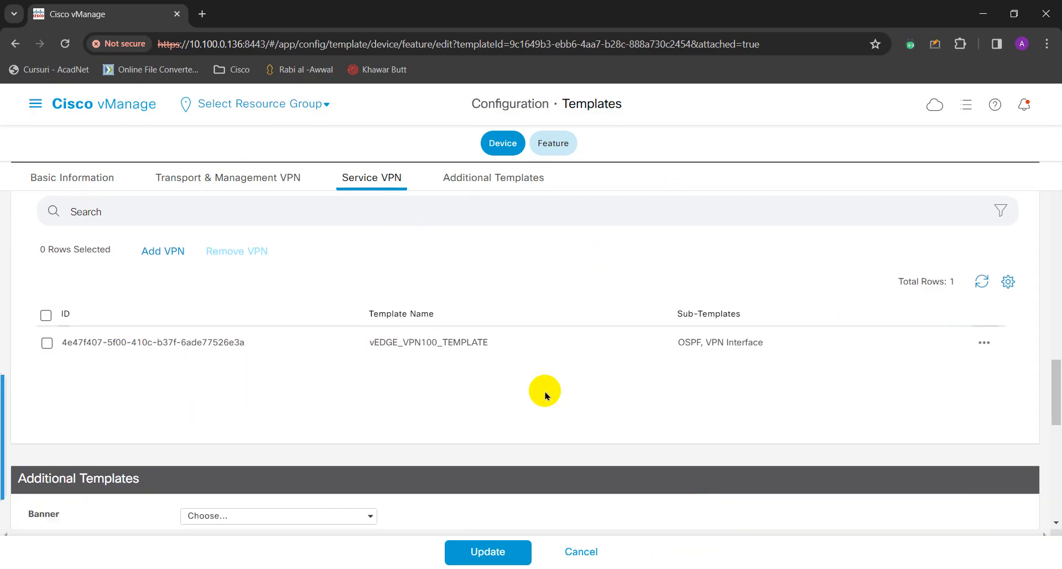
{"action": "scroll", "coordinate": [473, 407], "scroll_direction": "down", "scroll_amount": 1}
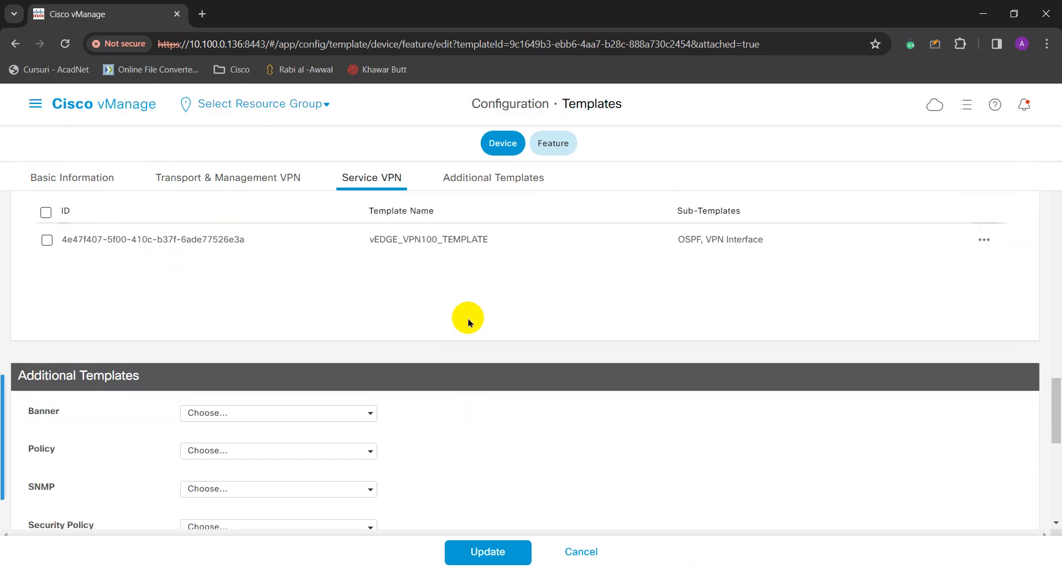
{"action": "scroll", "coordinate": [468, 323], "scroll_direction": "down", "scroll_amount": 2}
{"action": "scroll", "coordinate": [468, 322], "scroll_direction": "up", "scroll_amount": 1}
{"action": "scroll", "coordinate": [468, 322], "scroll_direction": "up", "scroll_amount": 3}
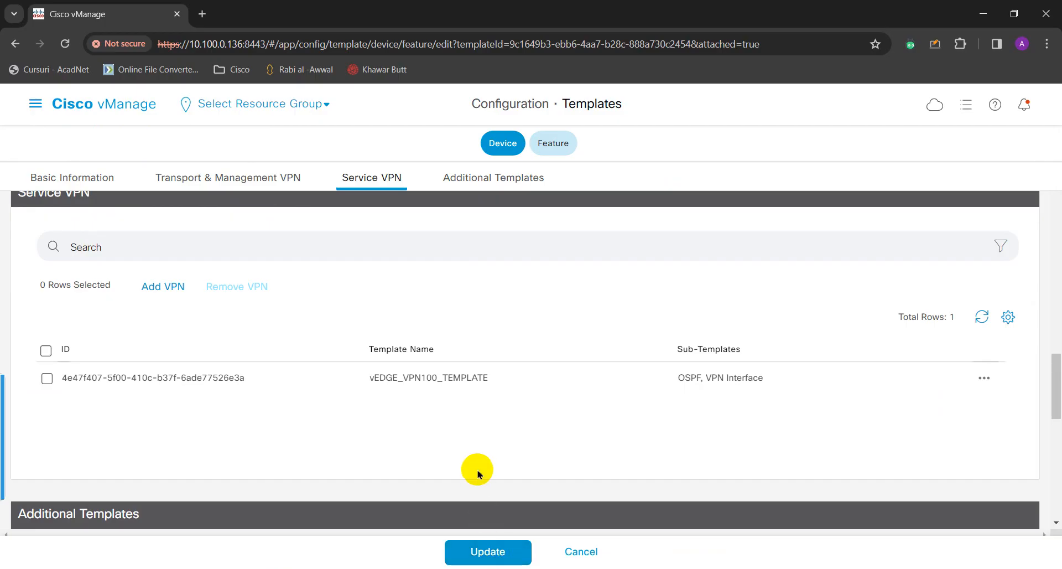
{"action": "scroll", "coordinate": [366, 387], "scroll_direction": "down", "scroll_amount": 3}
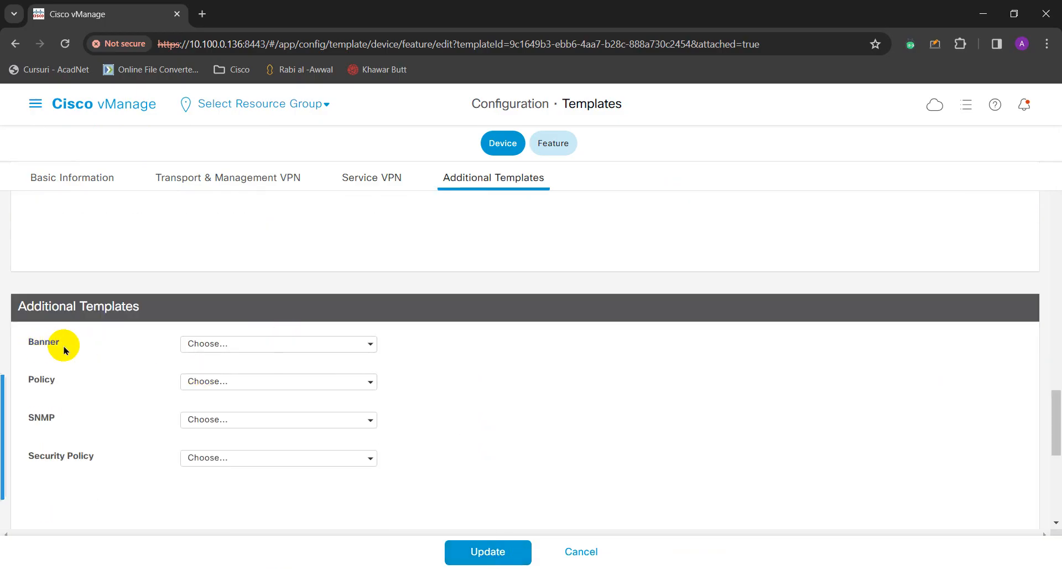
{"action": "left_click", "coordinate": [255, 344]}
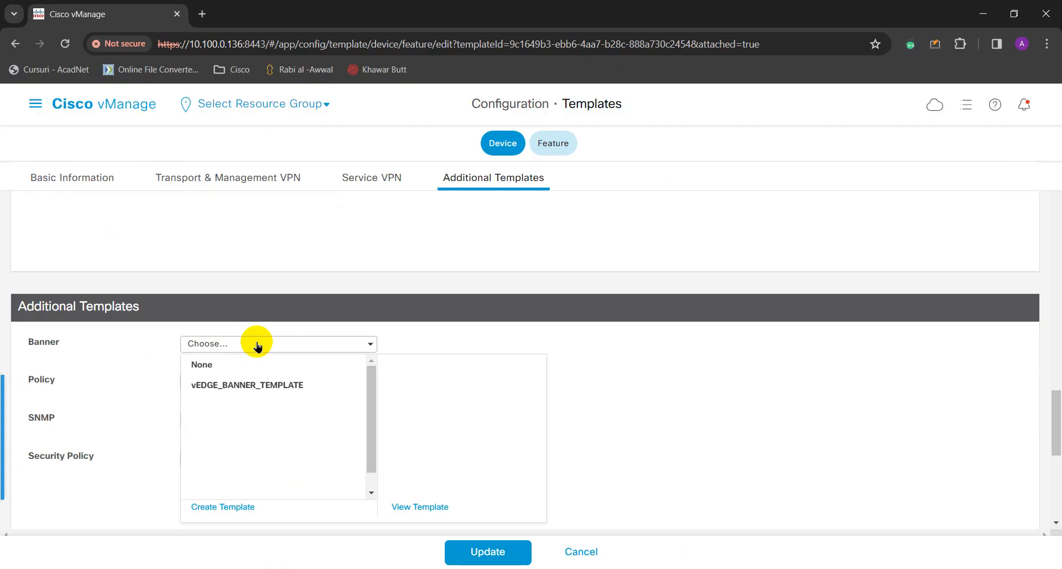
{"action": "left_click", "coordinate": [243, 386]}
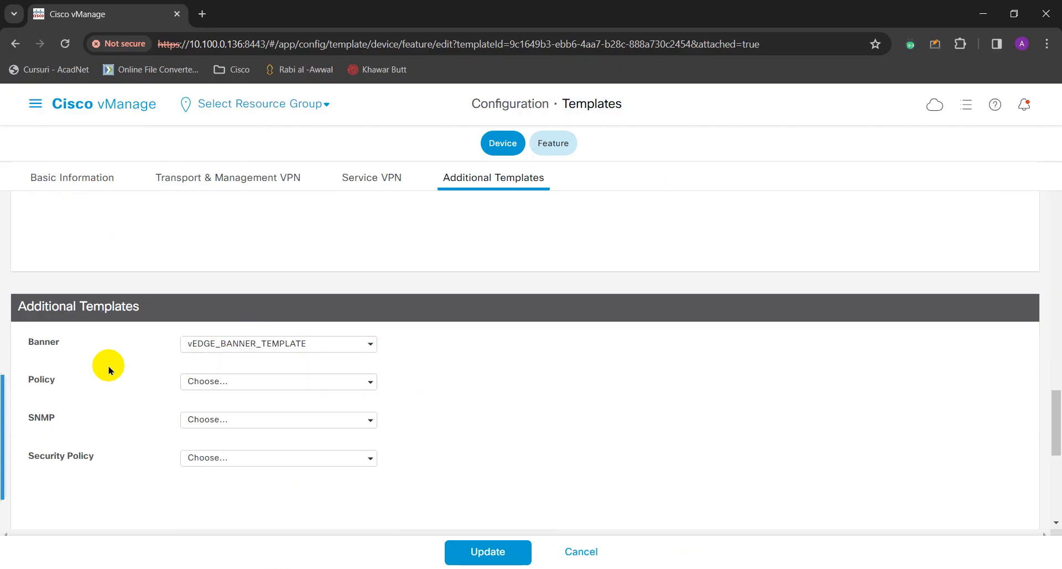
Save the device template changes with Update.
{"action": "scroll", "coordinate": [118, 354], "scroll_direction": "down", "scroll_amount": 1}
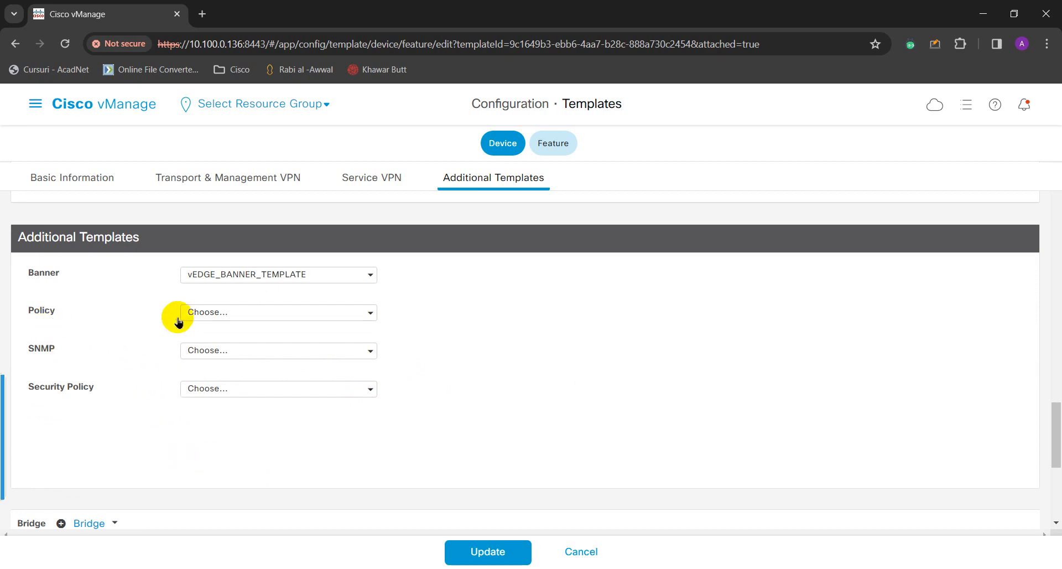
{"action": "scroll", "coordinate": [570, 367], "scroll_direction": "down", "scroll_amount": 3}
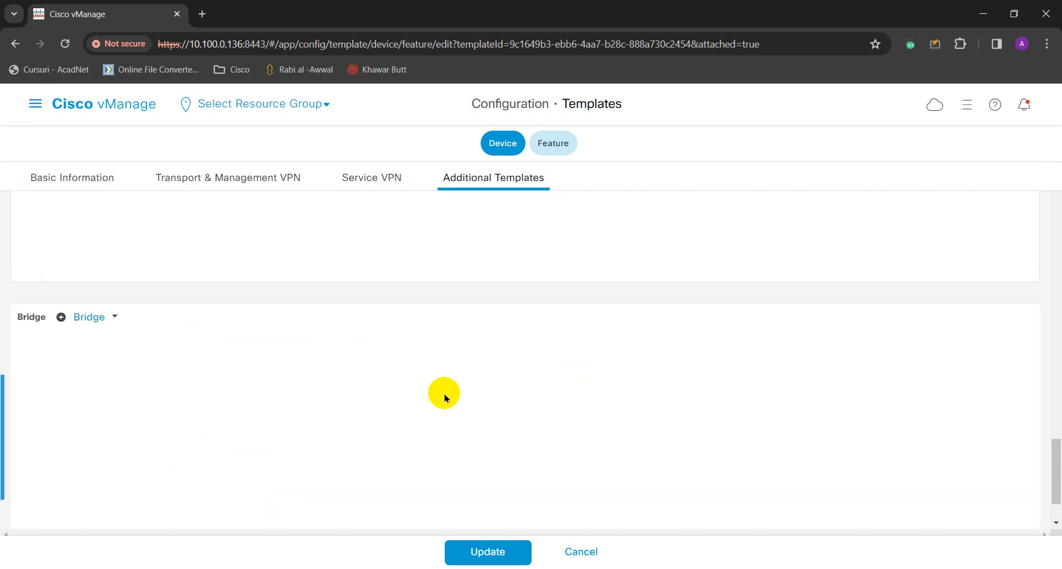
{"action": "scroll", "coordinate": [444, 394], "scroll_direction": "up", "scroll_amount": 8}
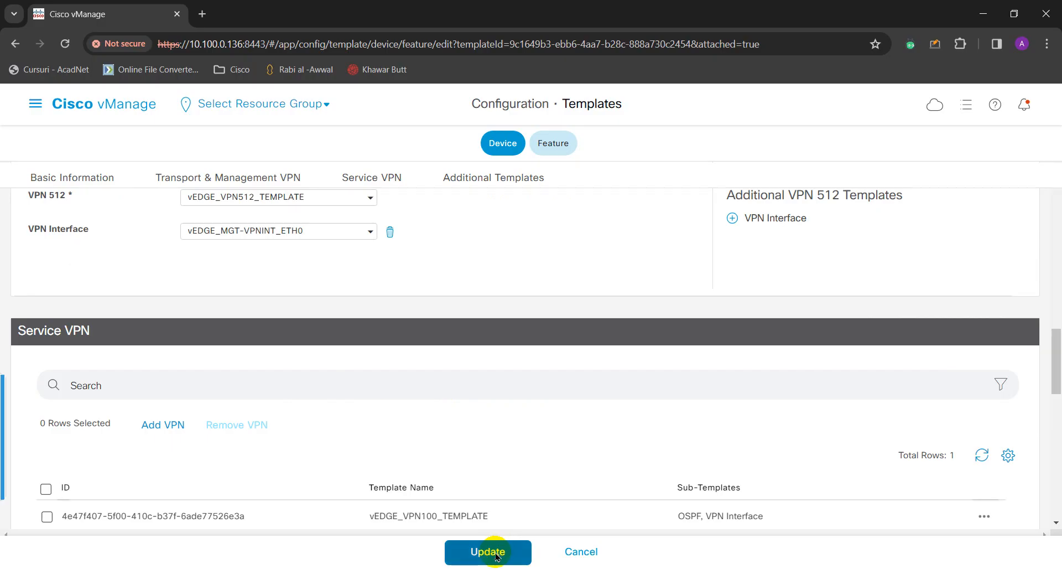
{"action": "scroll", "coordinate": [498, 429], "scroll_direction": "down", "scroll_amount": 1}
{"action": "left_click", "coordinate": [488, 552]}
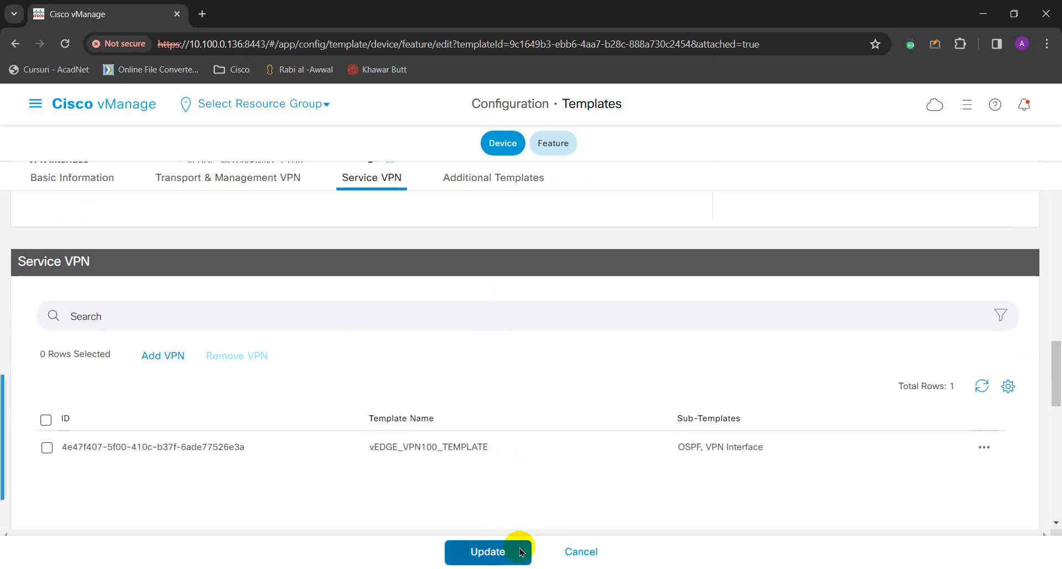
Submit the vEDGE_BRDEV_TEMPLATE update and review the three attached vEdge devices' values.
{"action": "left_click", "coordinate": [473, 556]}
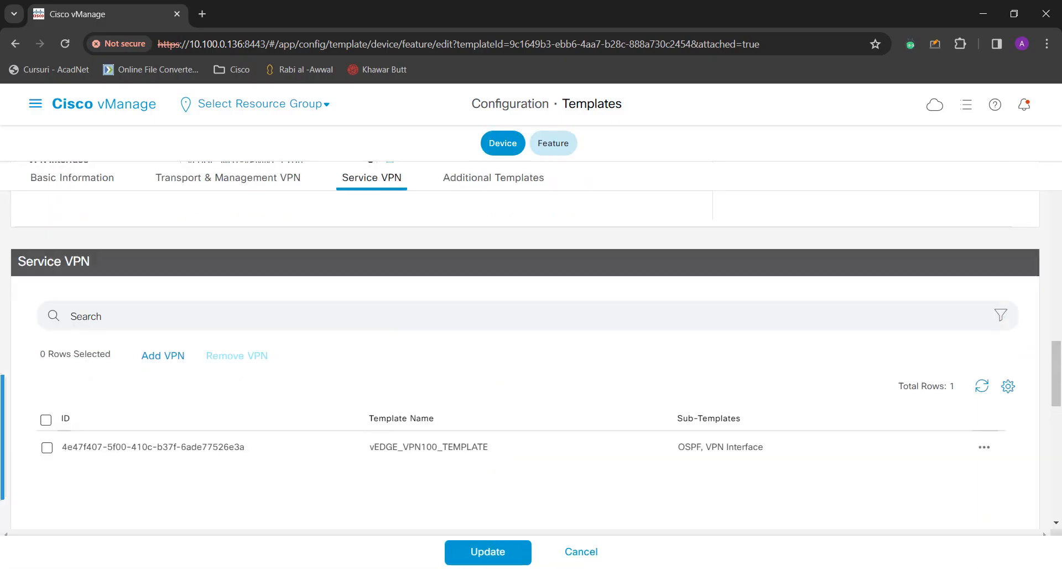
{"action": "scroll", "coordinate": [639, 459], "scroll_direction": "up", "scroll_amount": 15}
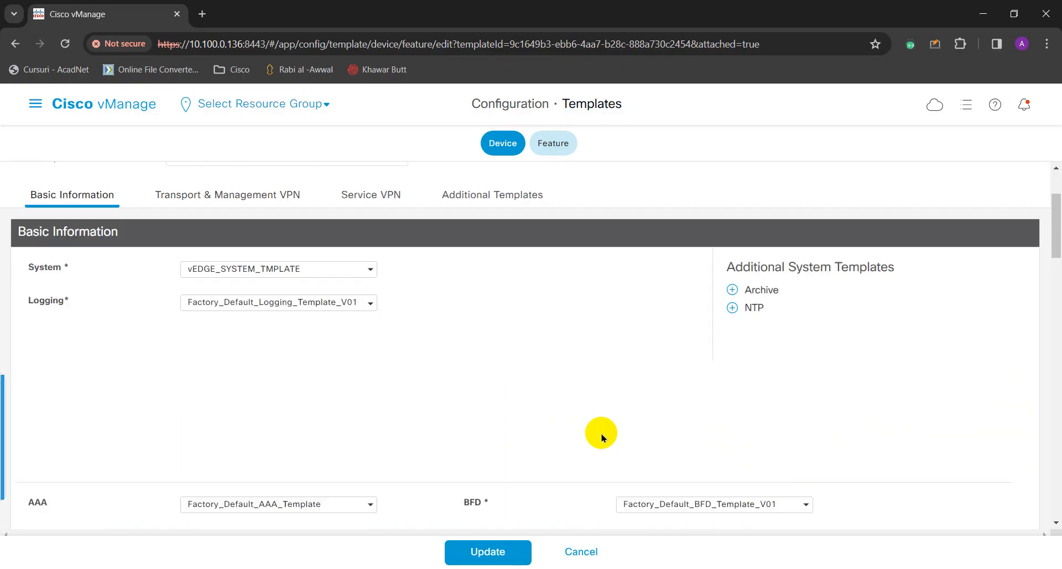
{"action": "scroll", "coordinate": [602, 437], "scroll_direction": "up", "scroll_amount": 2}
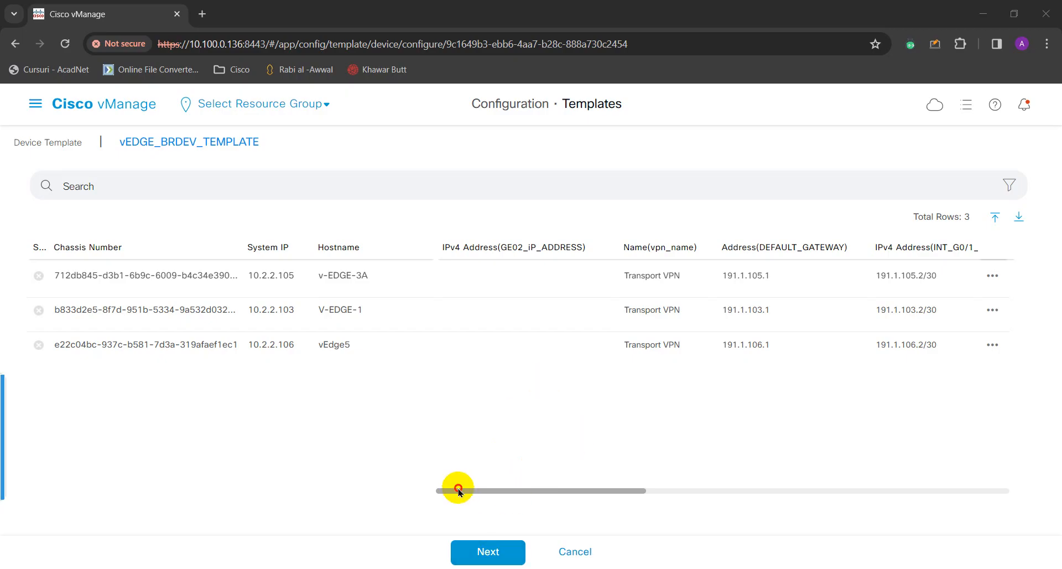
{"action": "left_click", "coordinate": [349, 491]}
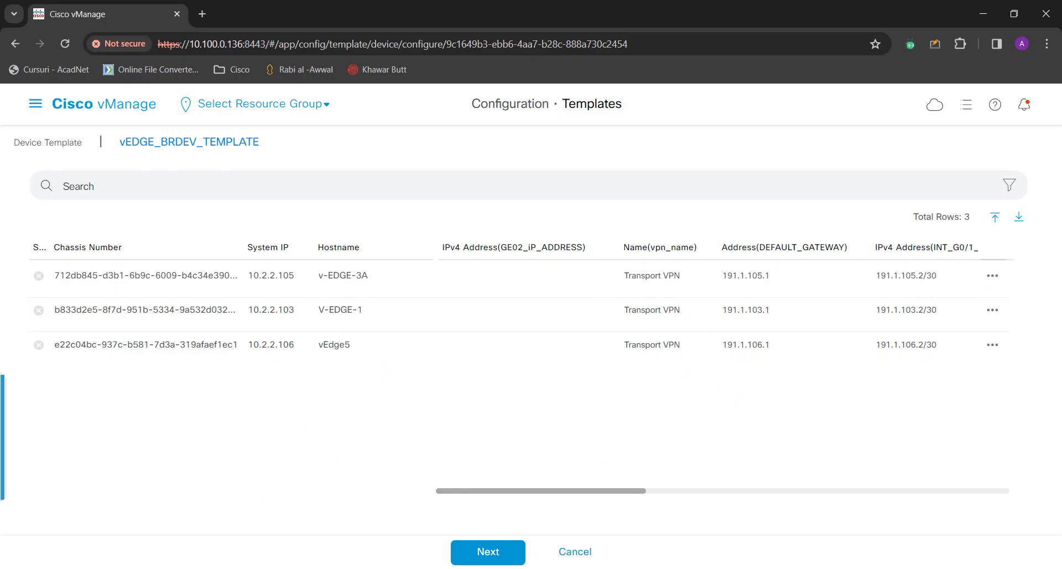
Bring the PNETLab | Topology browser window to the front.
{"action": "left_click", "coordinate": [394, 521]}
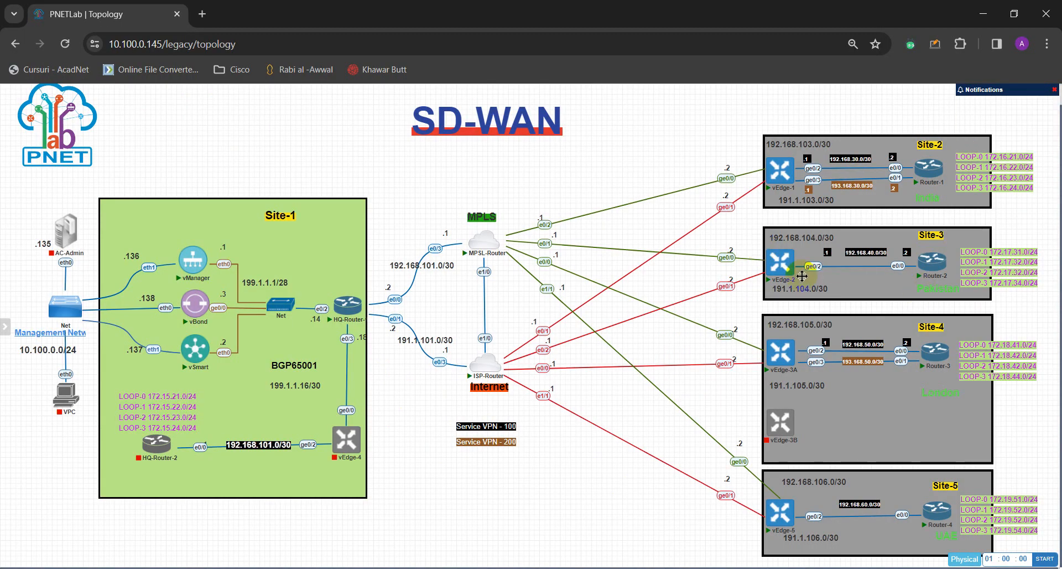
Reload the PNETLab topology page and proceed past the Kaspersky certificate warning.
{"action": "left_click_drag", "start_coordinate": [798, 205], "coordinate": [792, 255]}
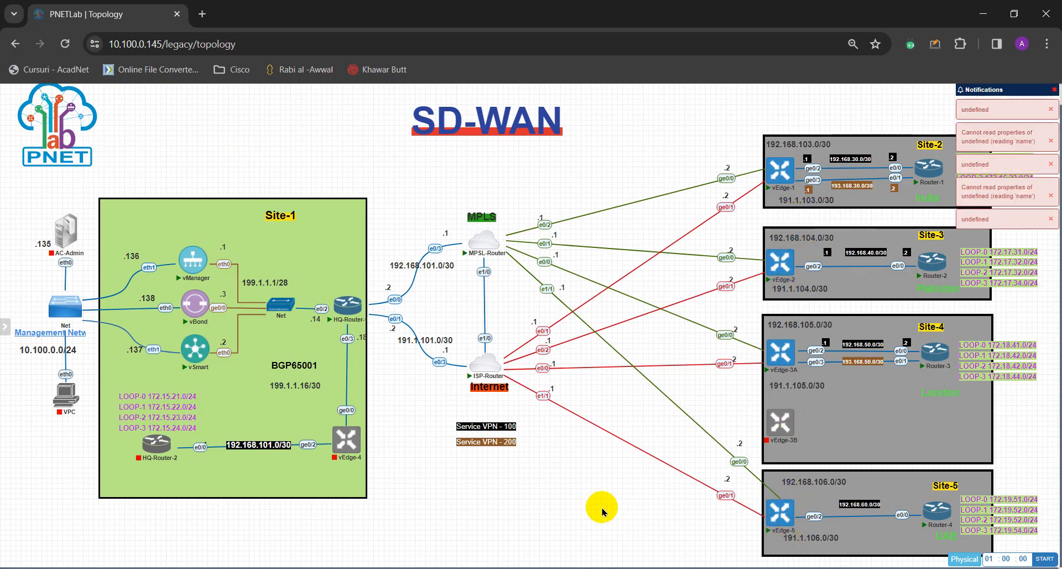
{"action": "left_click", "coordinate": [64, 44]}
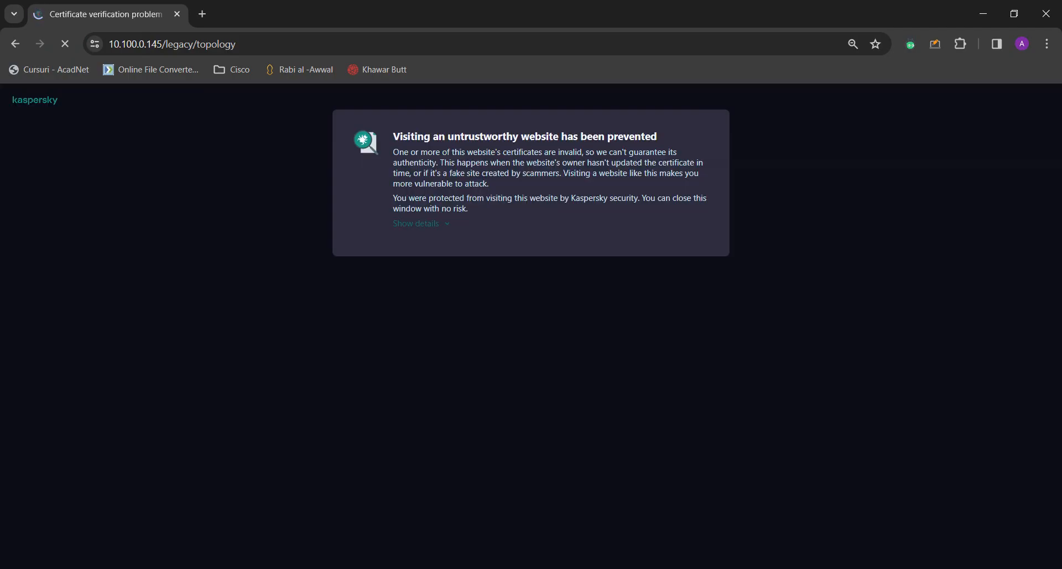
{"action": "mouse_move", "coordinate": [449, 567]}
{"action": "left_click", "coordinate": [533, 547]}
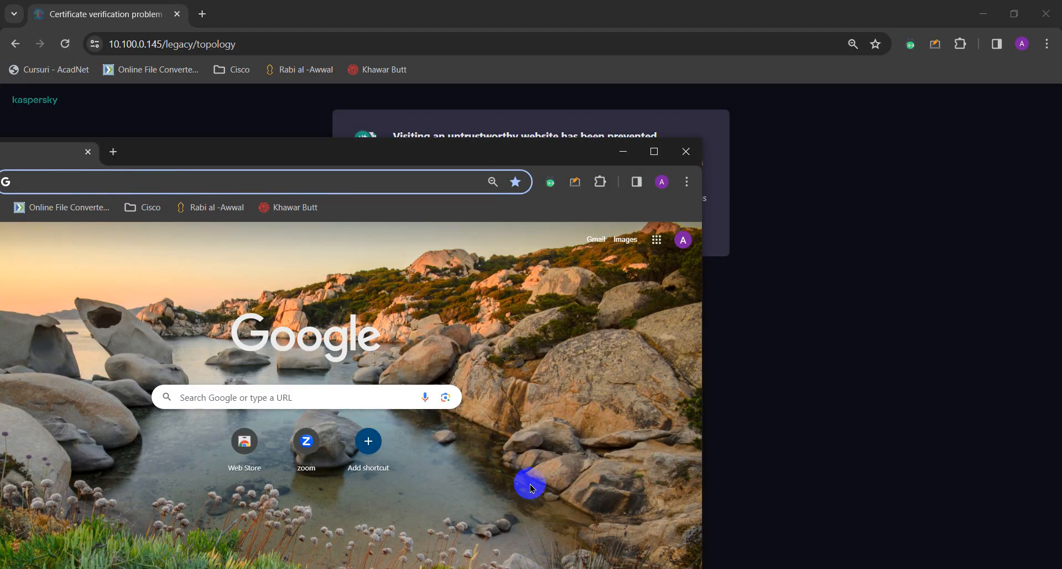
{"action": "left_click", "coordinate": [685, 158]}
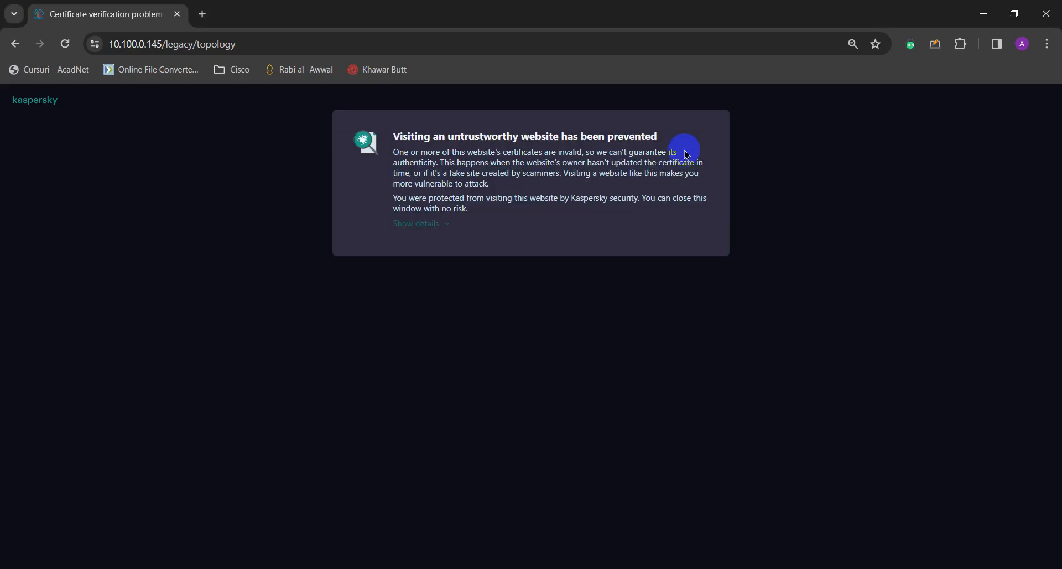
{"action": "left_click", "coordinate": [426, 223]}
{"action": "left_click", "coordinate": [516, 303]}
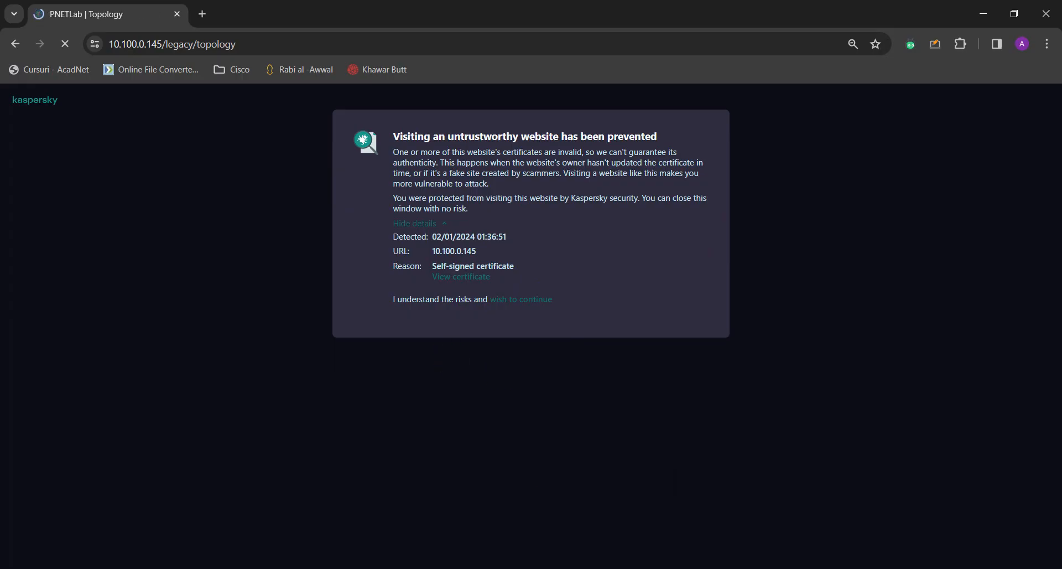
Move the Cisco vManage tab into the PNETLab browser window.
{"action": "mouse_move", "coordinate": [456, 568]}
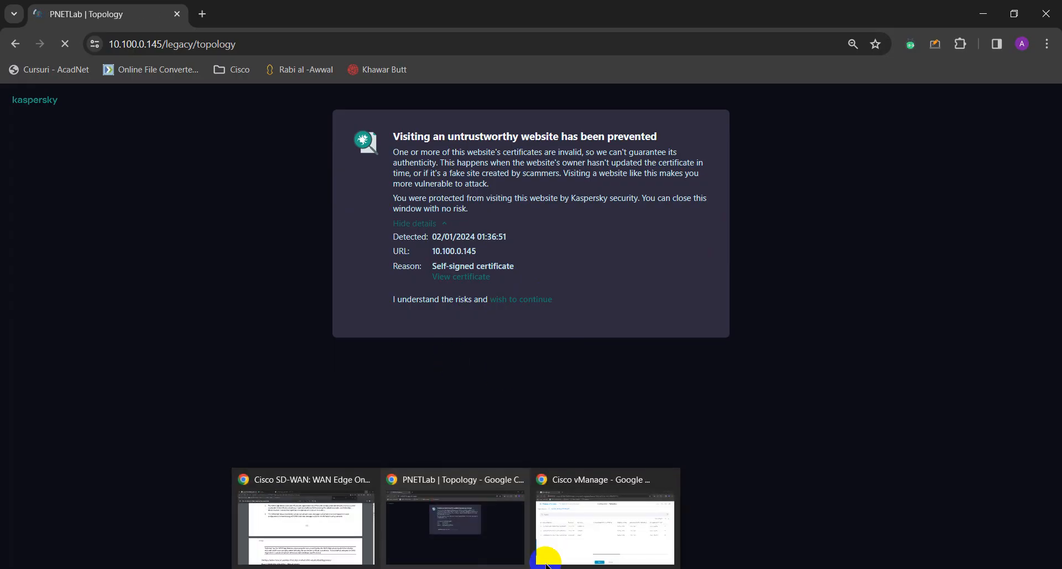
{"action": "left_click", "coordinate": [599, 523]}
{"action": "left_click_drag", "start_coordinate": [146, 29], "coordinate": [332, 12]}
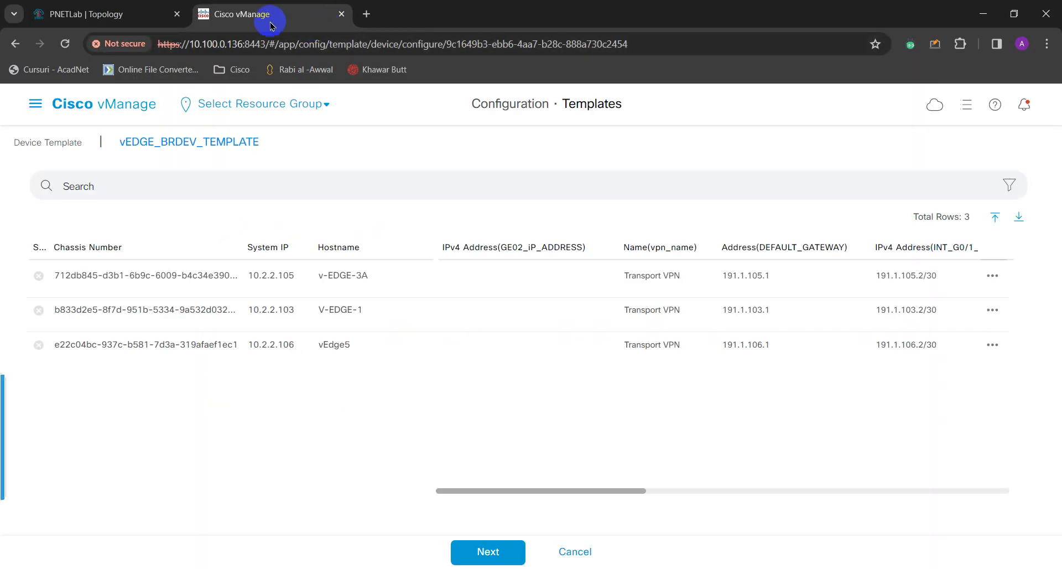
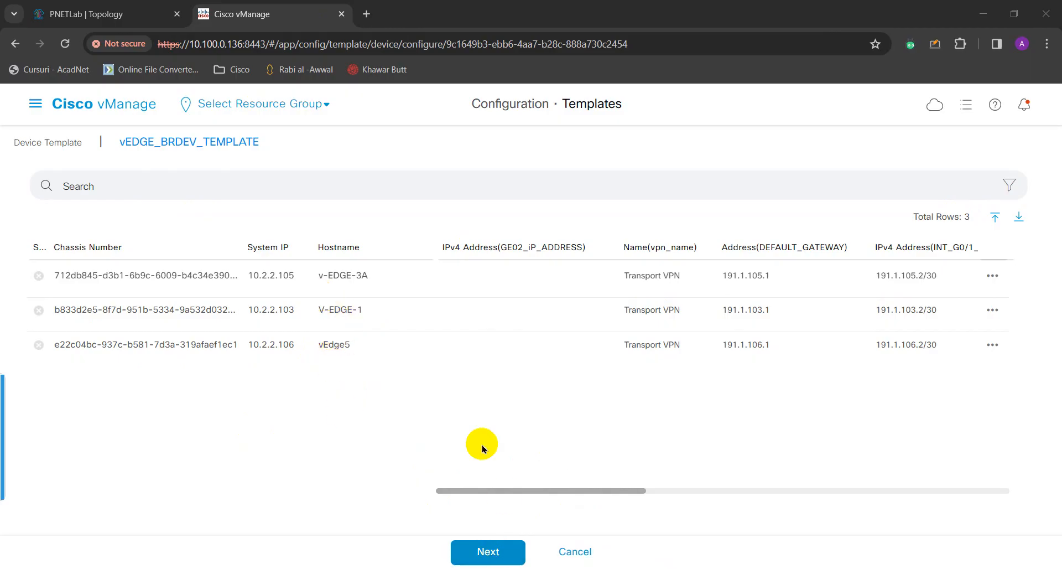
Open the v-EDGE-3A device's template variables for editing.
{"action": "left_click", "coordinate": [489, 550]}
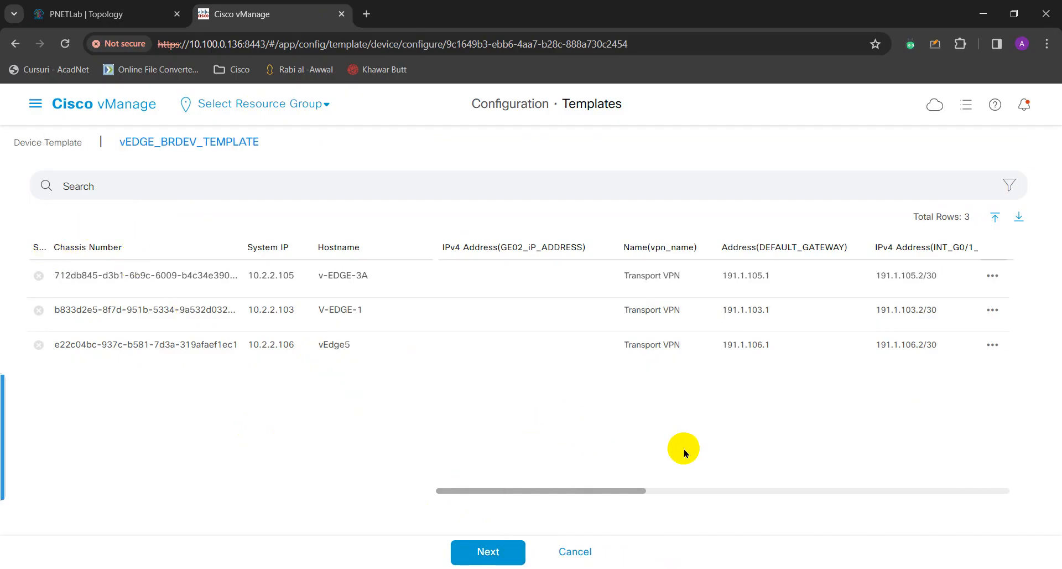
{"action": "left_click", "coordinate": [510, 556]}
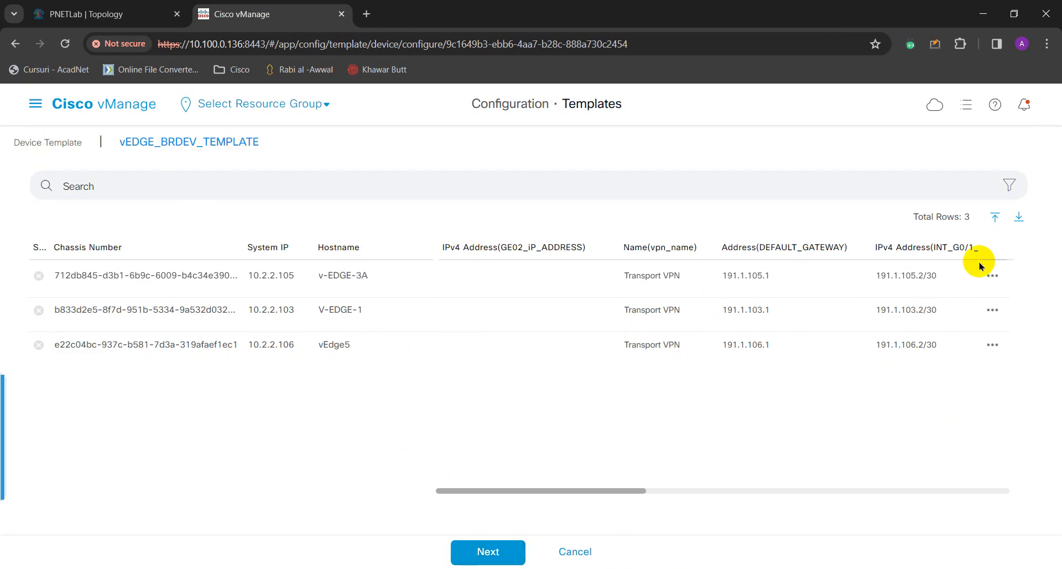
{"action": "left_click", "coordinate": [992, 278]}
{"action": "left_click", "coordinate": [966, 303]}
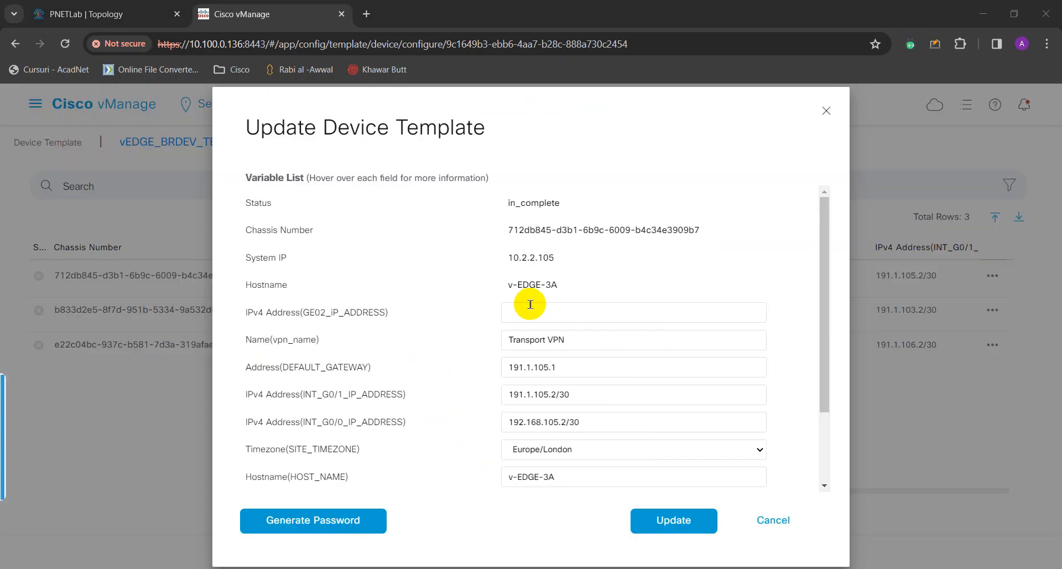
{"action": "left_click", "coordinate": [526, 303]}
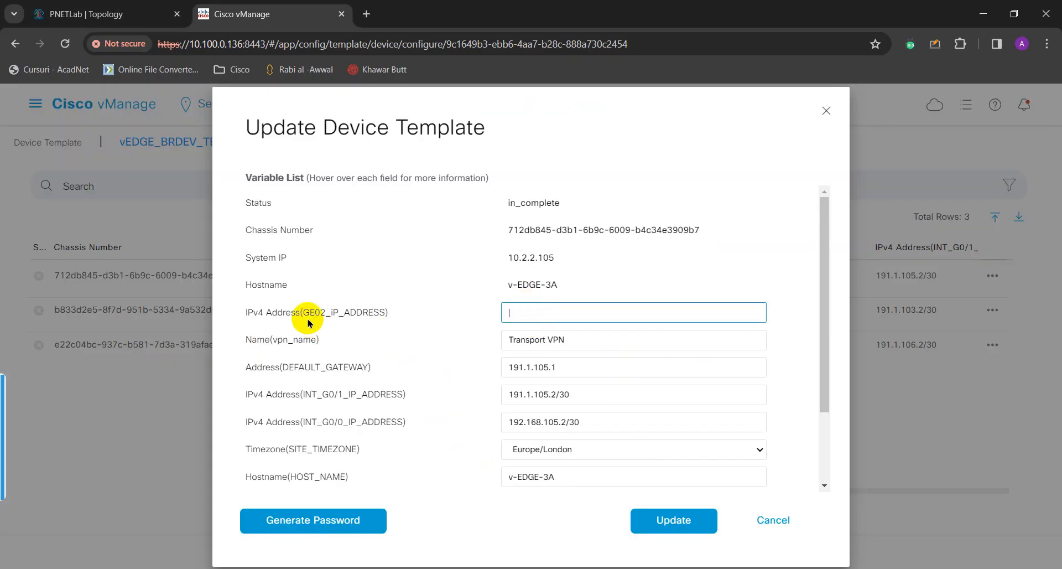
Start v-EDGE-3A's GE02 IPv4 address as 192.168. and reload the PNETLab topology for reference.
{"action": "left_click_drag", "start_coordinate": [321, 311], "coordinate": [446, 310]}
{"action": "left_click", "coordinate": [514, 312]}
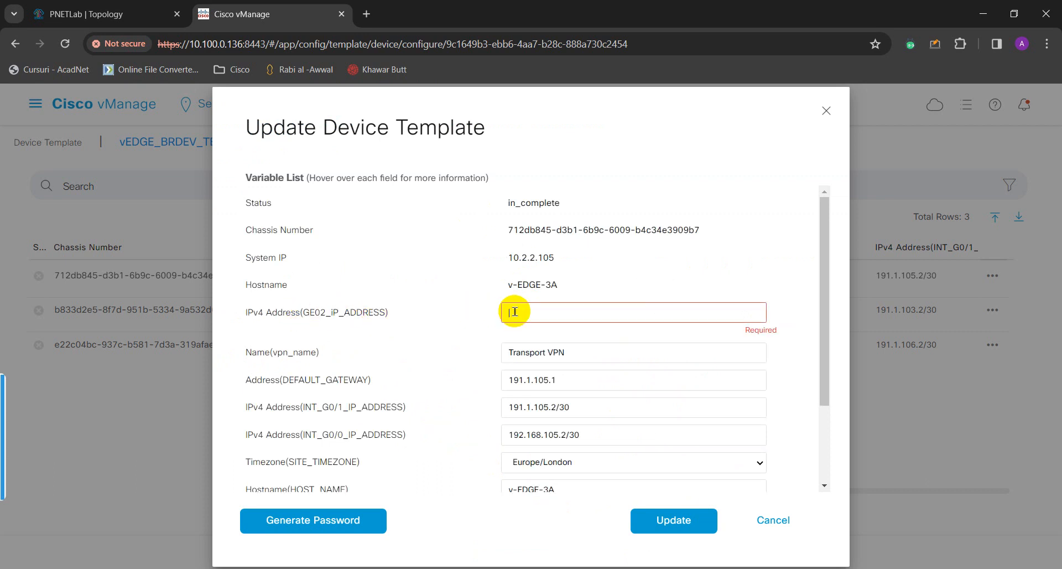
{"action": "left_click", "coordinate": [124, 5]}
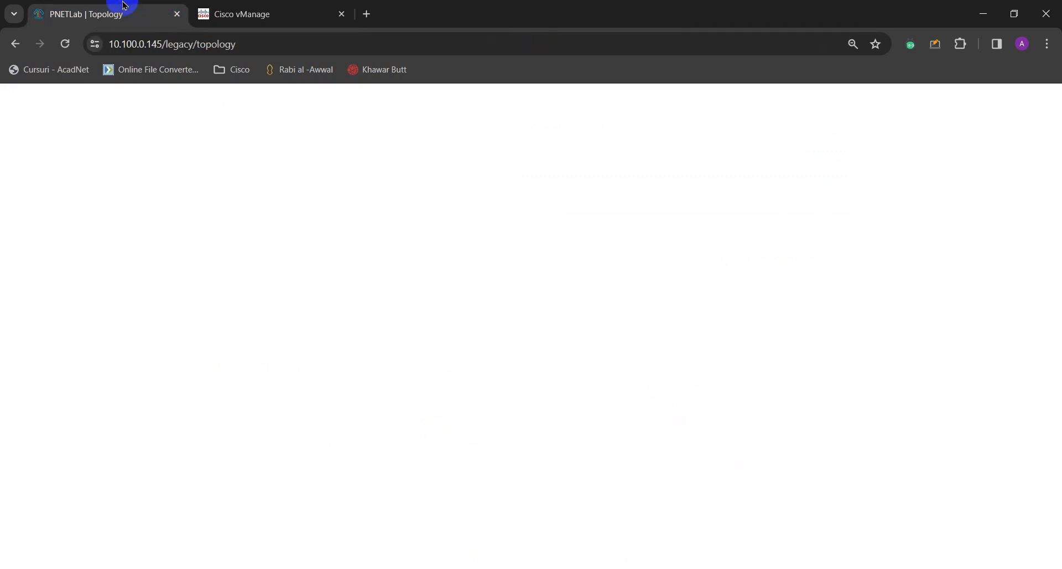
{"action": "left_click", "coordinate": [101, 51]}
{"action": "left_click", "coordinate": [65, 44]}
{"action": "left_click", "coordinate": [232, 15]}
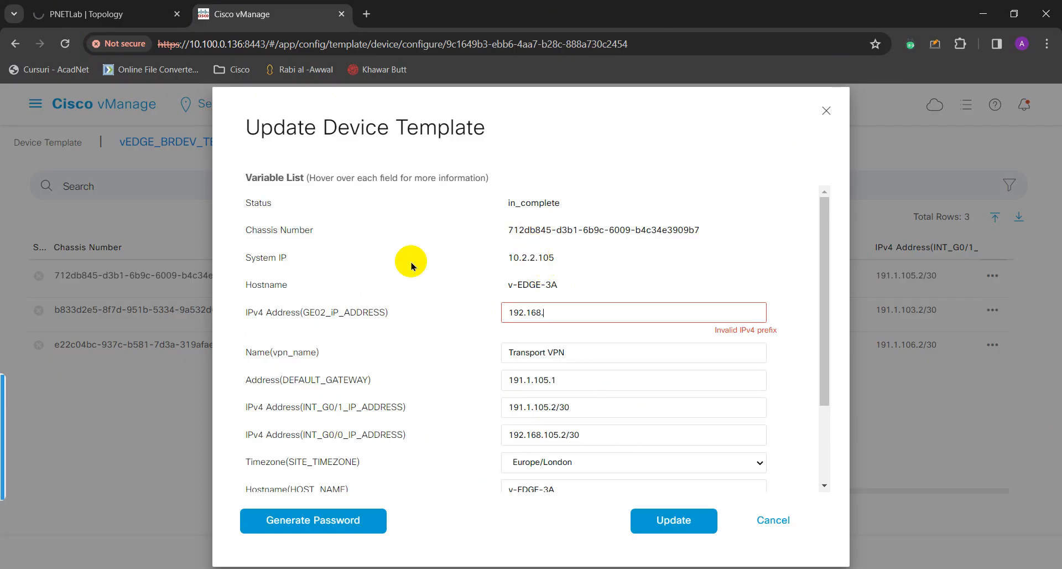
{"action": "scroll", "coordinate": [575, 260], "scroll_direction": "down", "scroll_amount": 3}
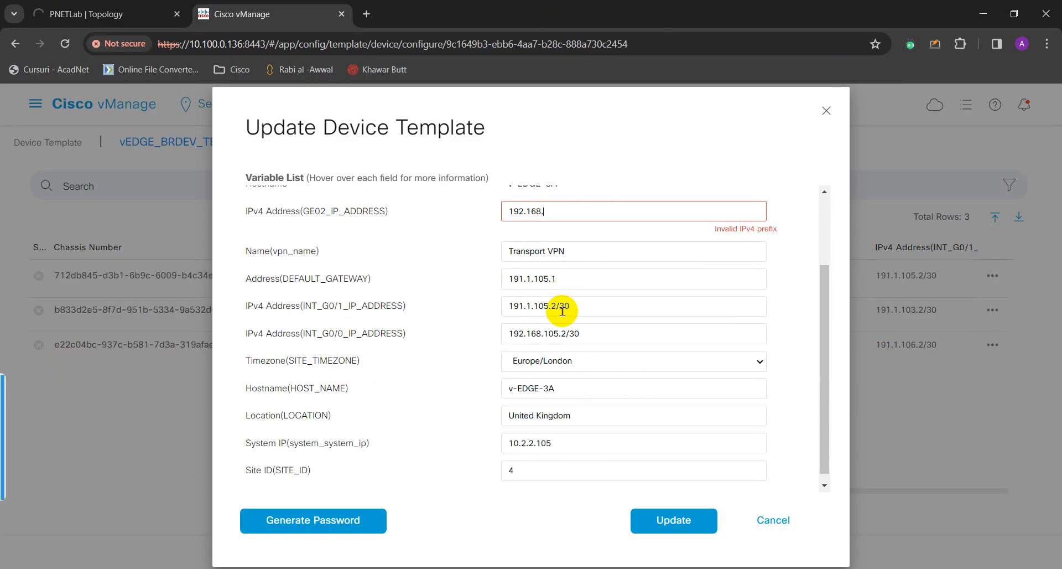
{"action": "left_click_drag", "start_coordinate": [557, 379], "coordinate": [501, 380]}
{"action": "scroll", "coordinate": [526, 361], "scroll_direction": "up", "scroll_amount": 3}
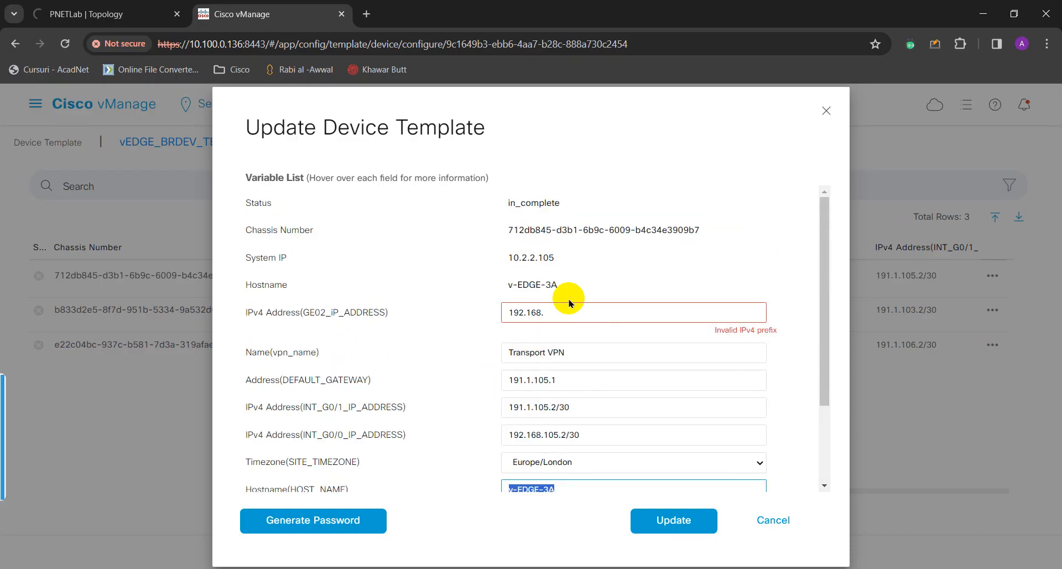
Cross-check v-EDGE-3A's Site-4 links on the PNETLab topology diagram.
{"action": "left_click", "coordinate": [116, 13]}
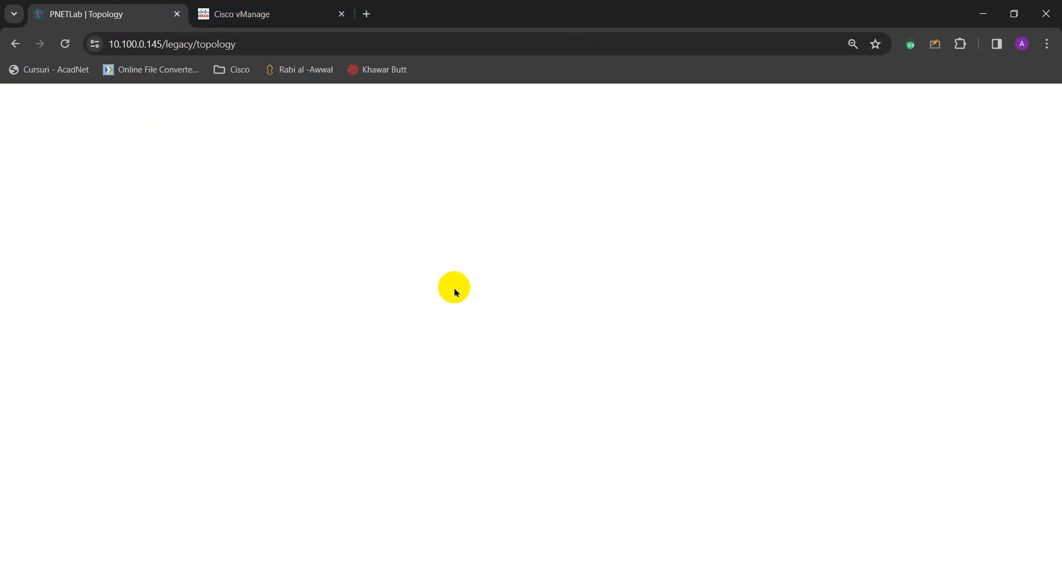
{"action": "left_click", "coordinate": [204, 15]}
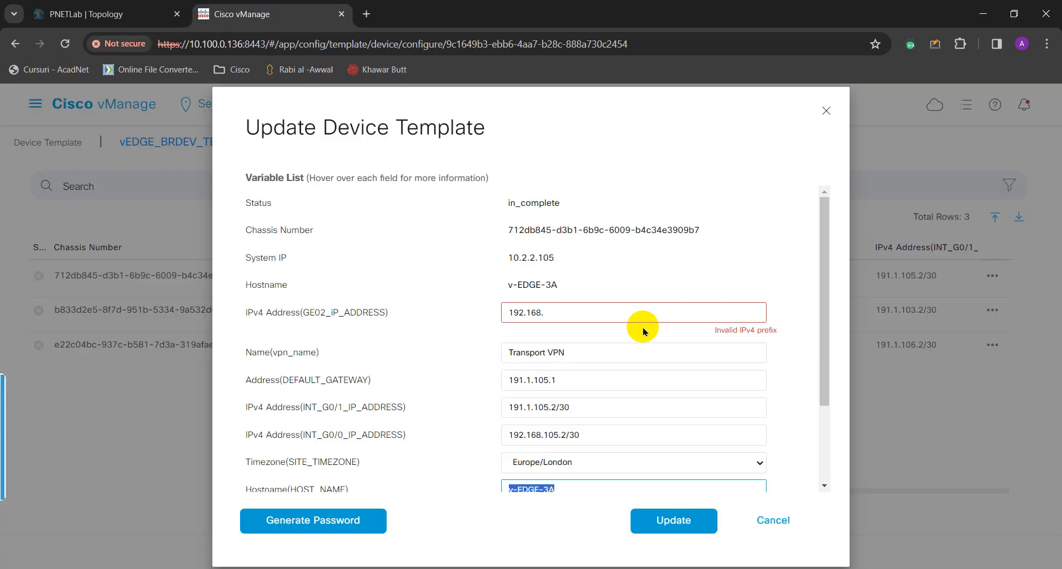
{"action": "left_click_drag", "start_coordinate": [558, 284], "coordinate": [505, 284]}
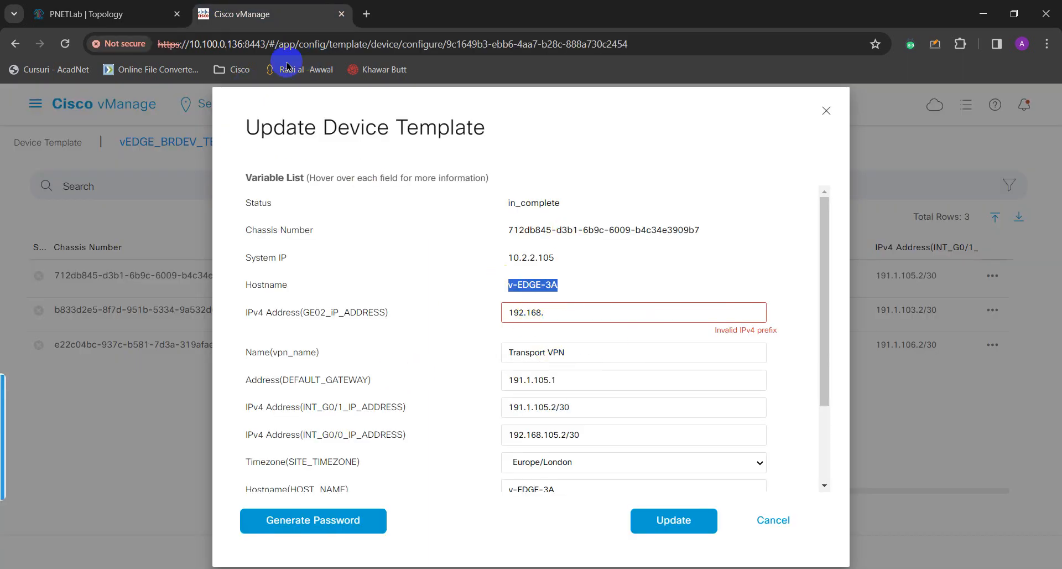
{"action": "left_click", "coordinate": [553, 312]}
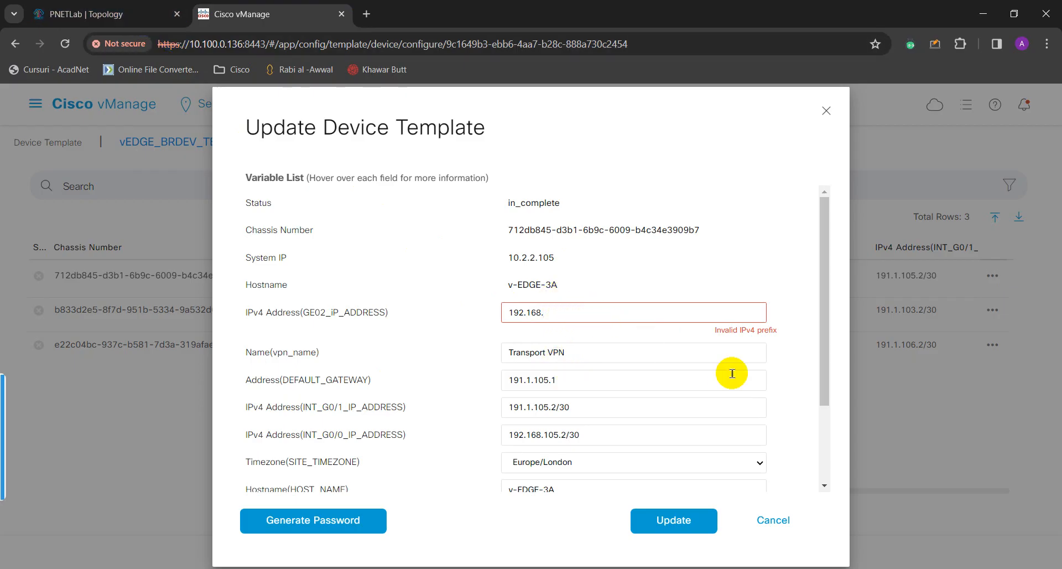
{"action": "left_click", "coordinate": [131, 15]}
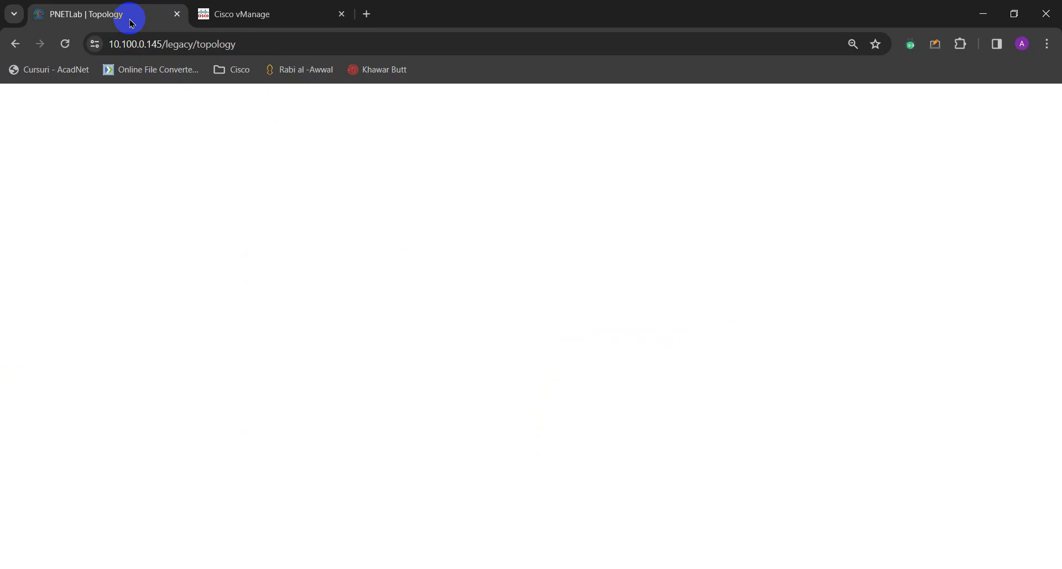
{"action": "left_click", "coordinate": [255, 14]}
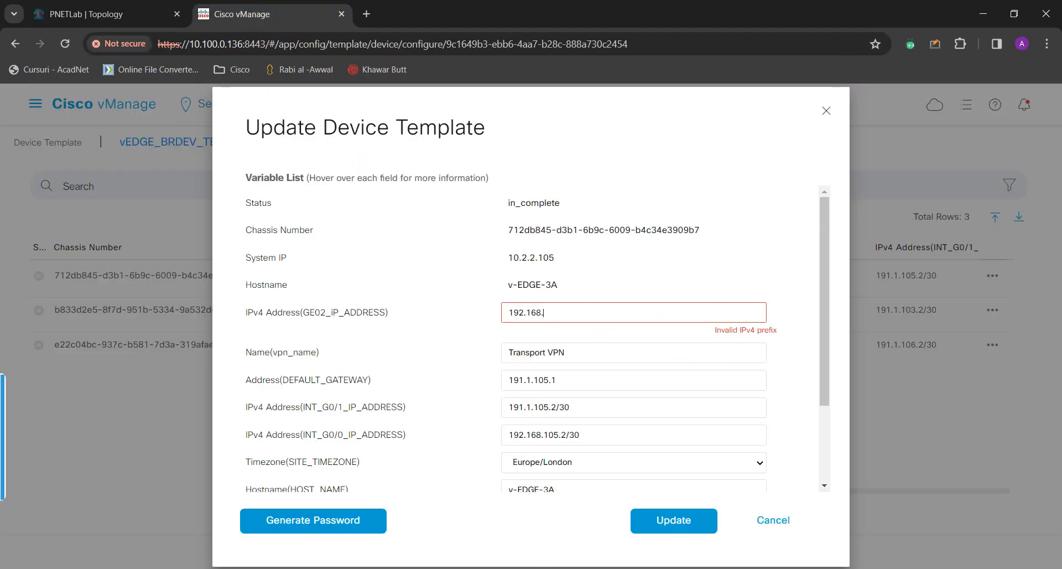
{"action": "key", "text": "ctrl+Tab"}
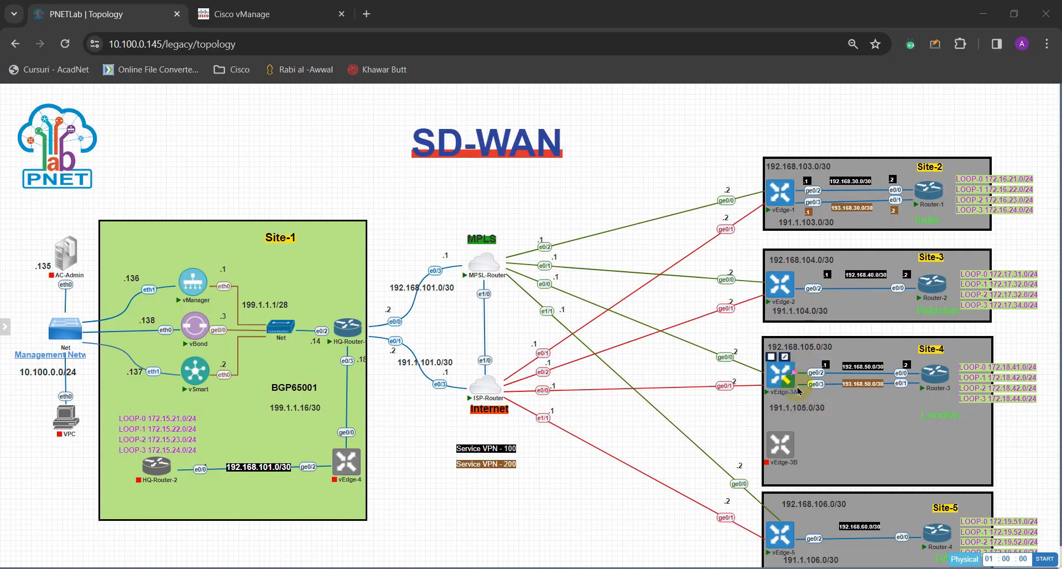
Read Site-4's 192.168.50.0/30 subnet and complete v-EDGE-3A's GE02 address as 192.168.50.1/30.
{"action": "left_click", "coordinate": [869, 367]}
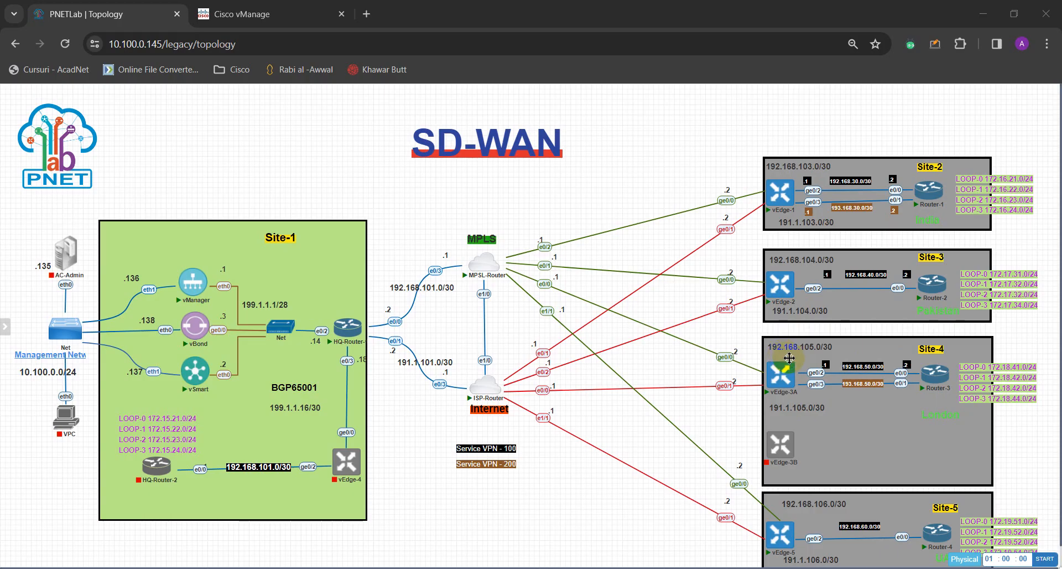
{"action": "left_click_drag", "start_coordinate": [844, 378], "coordinate": [859, 379]}
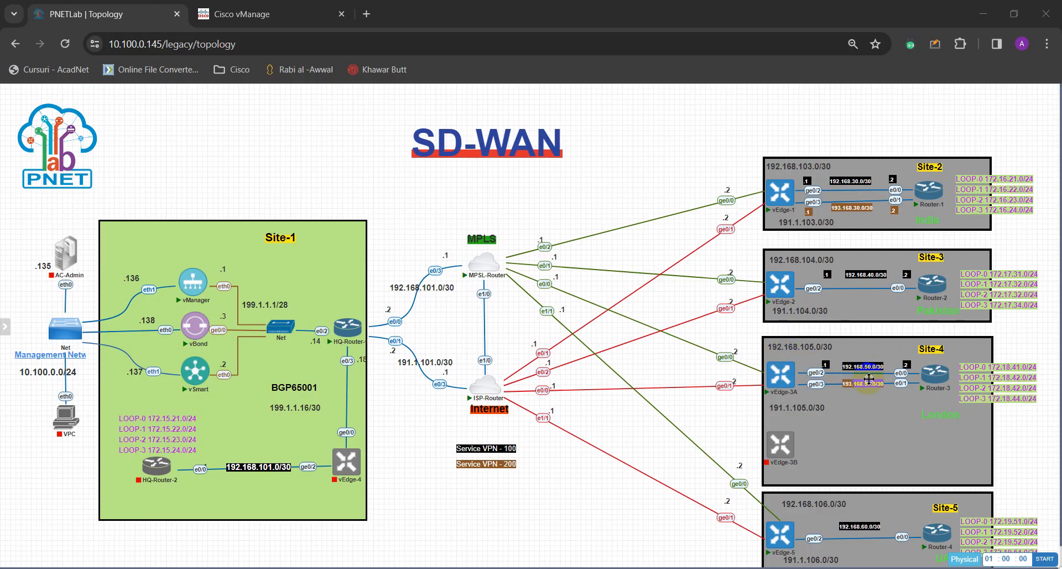
{"action": "left_click", "coordinate": [881, 379]}
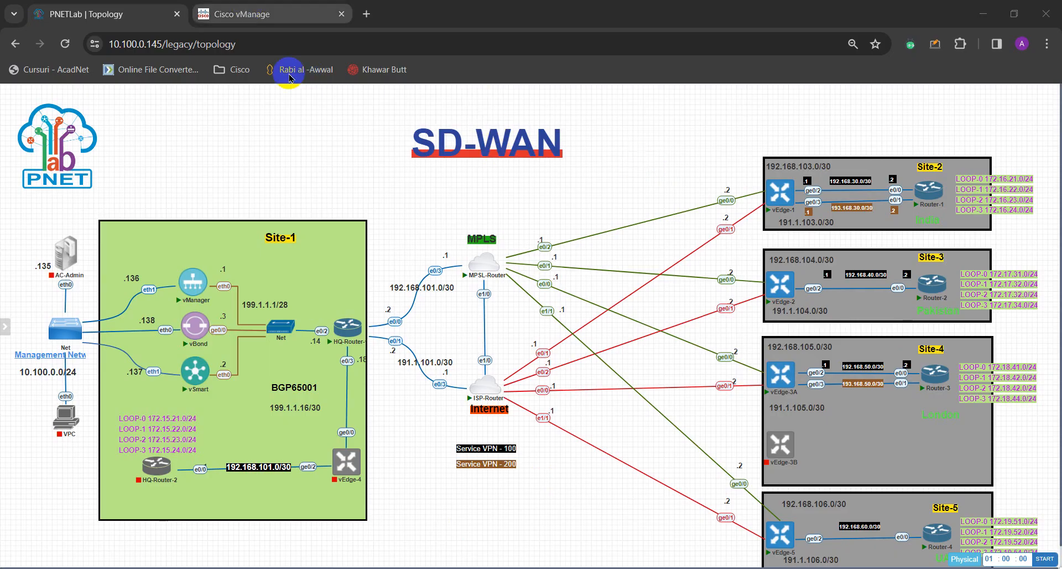
{"action": "left_click", "coordinate": [242, 14]}
{"action": "key", "text": "BackSpace"}
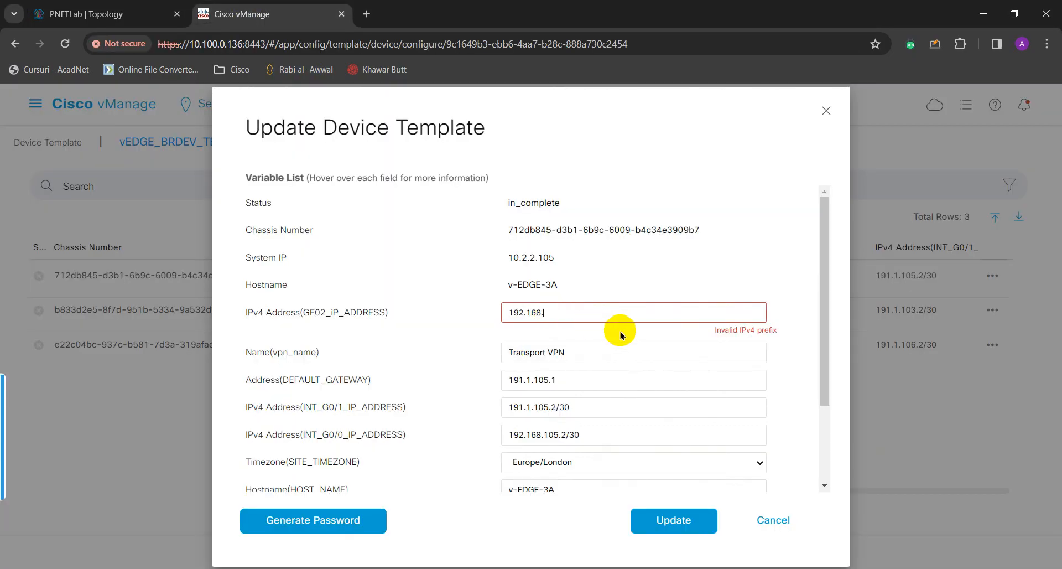
{"action": "type", "text": "50."}
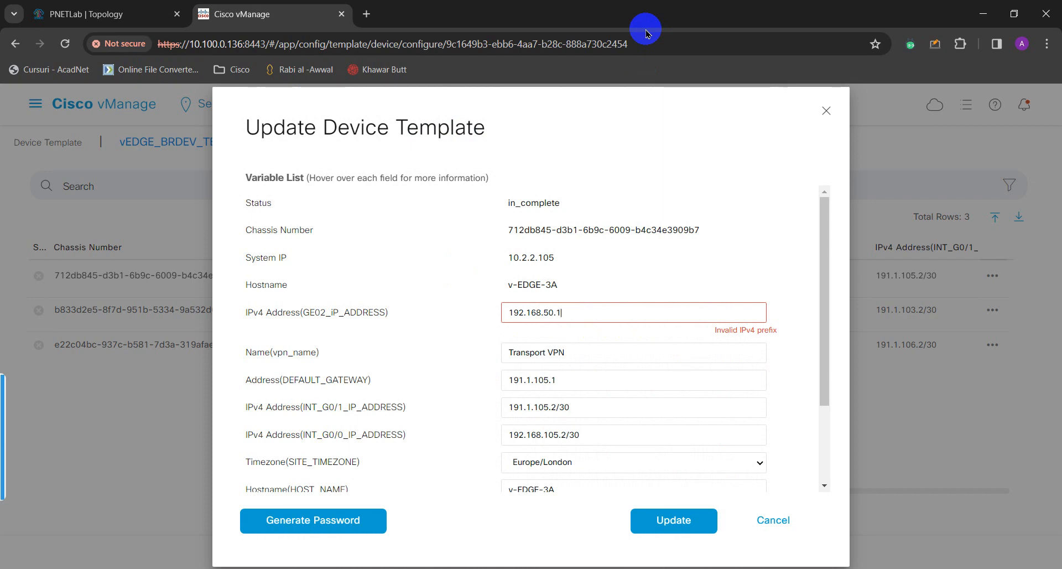
{"action": "type", "text": "1/30"}
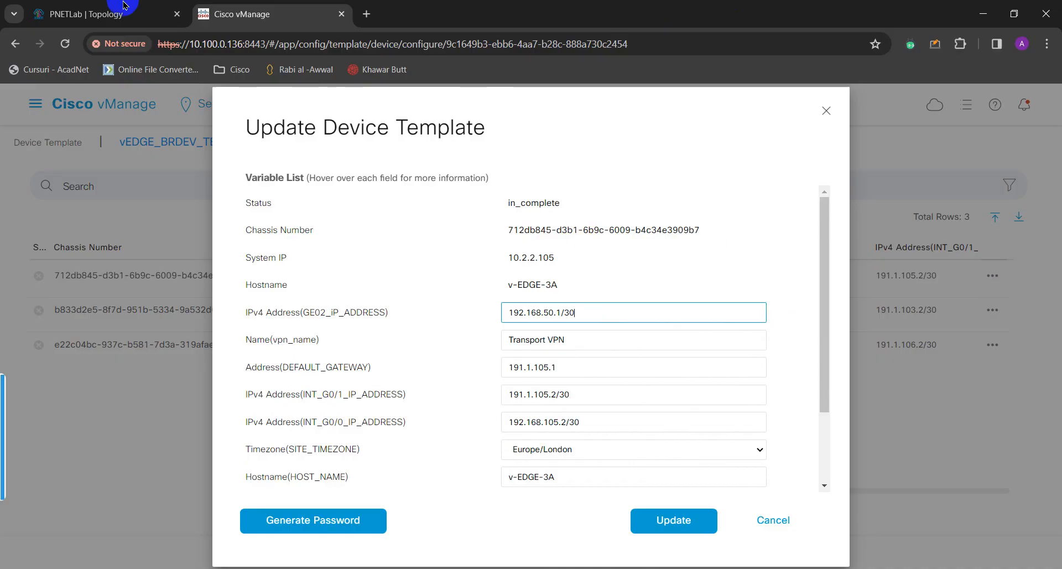
Recheck the topology subnet labels, then save v-EDGE-3A's variables with Update.
{"action": "left_click", "coordinate": [142, 12]}
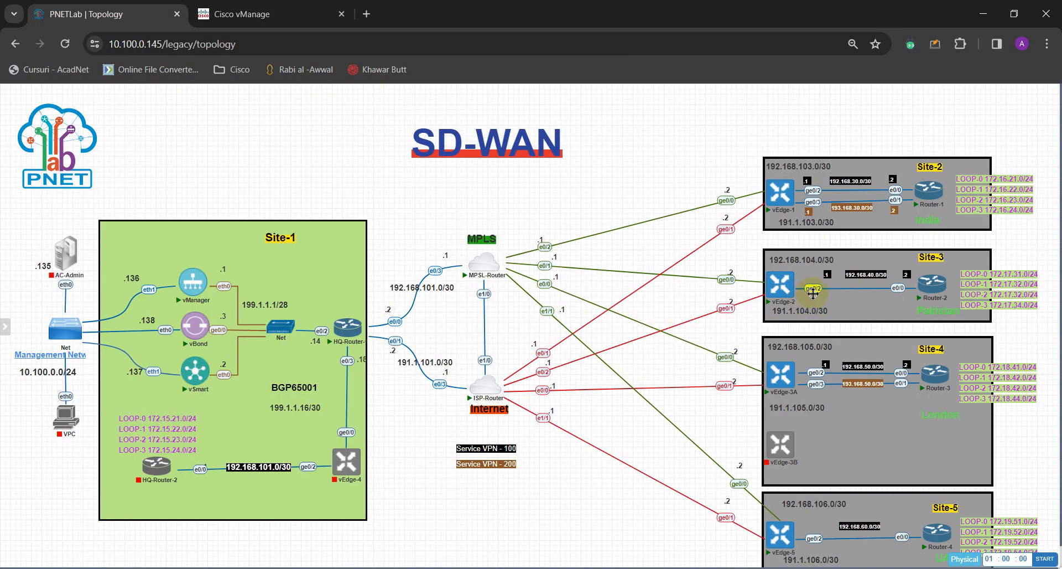
{"action": "left_click_drag", "start_coordinate": [843, 296], "coordinate": [858, 286]}
{"action": "left_click", "coordinate": [873, 286]}
{"action": "mouse_move", "coordinate": [796, 391]}
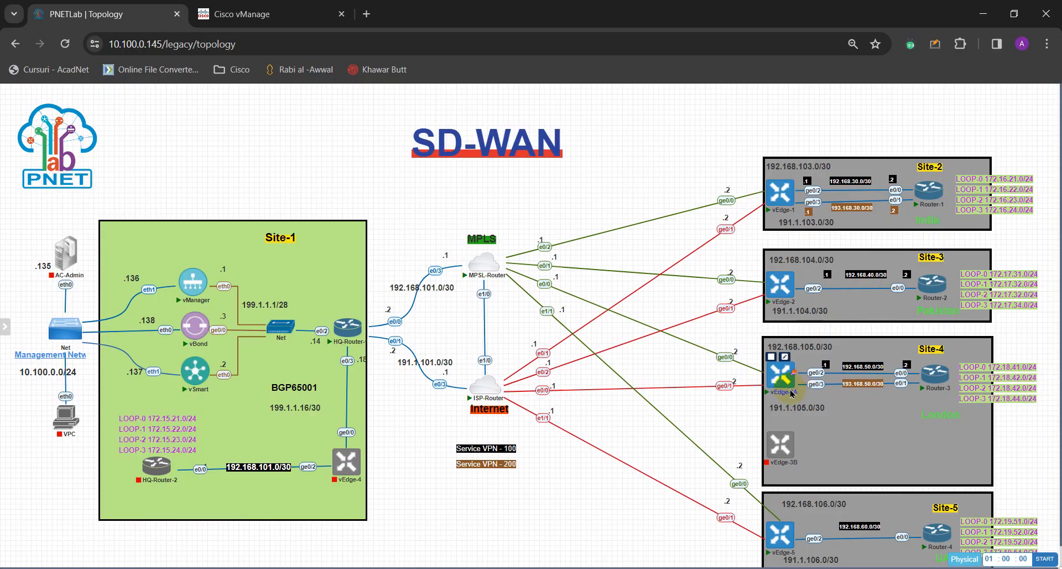
{"action": "left_click_drag", "start_coordinate": [845, 367], "coordinate": [865, 380]}
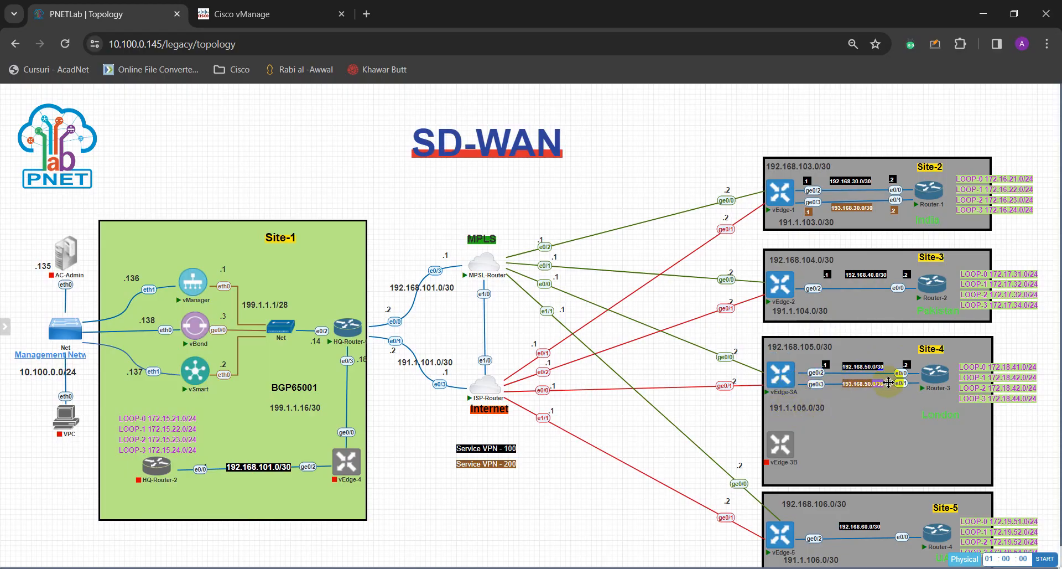
{"action": "left_click", "coordinate": [285, 22]}
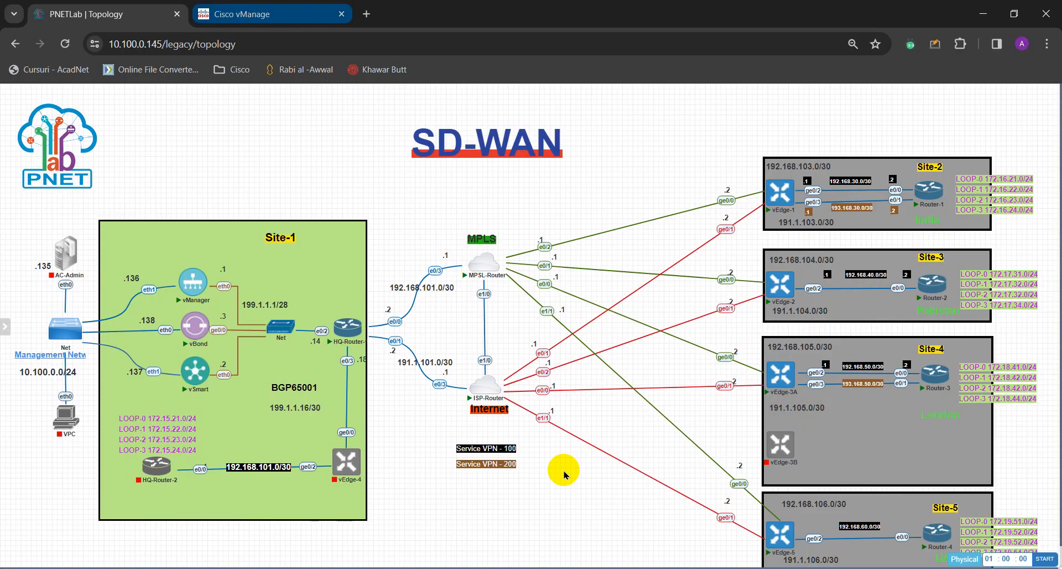
{"action": "scroll", "coordinate": [575, 382], "scroll_direction": "down", "scroll_amount": 2}
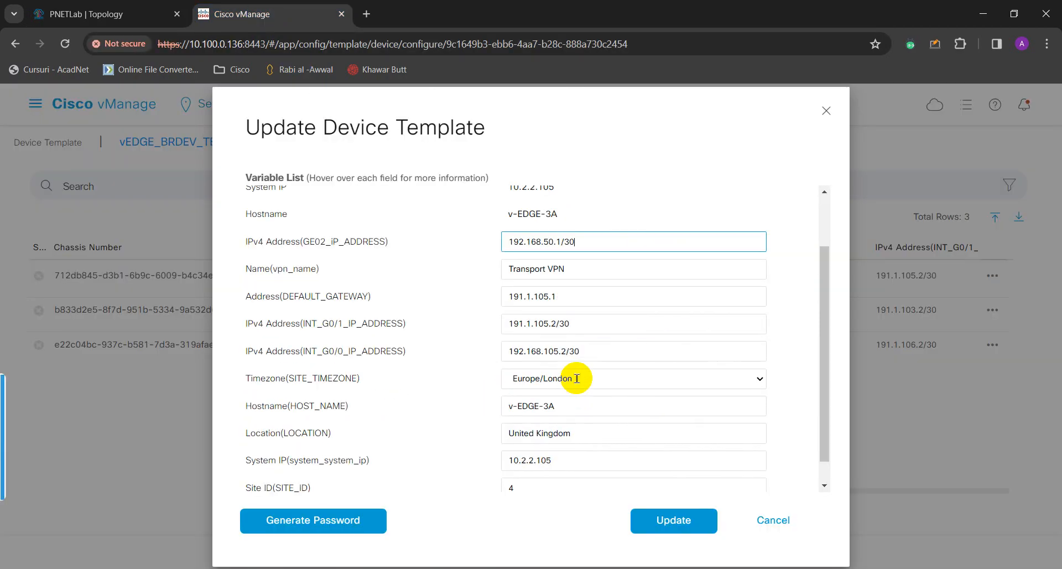
{"action": "scroll", "coordinate": [576, 378], "scroll_direction": "down", "scroll_amount": 1}
{"action": "left_click", "coordinate": [682, 525]}
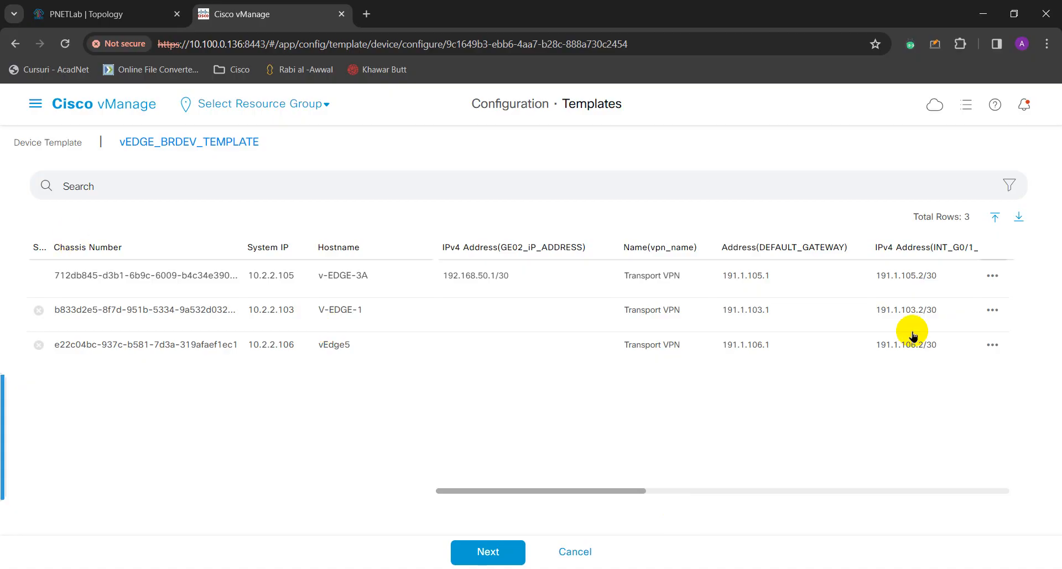
Open V-EDGE-1's template variables and check its Site-2 links on the PNETLab topology.
{"action": "left_click", "coordinate": [993, 311]}
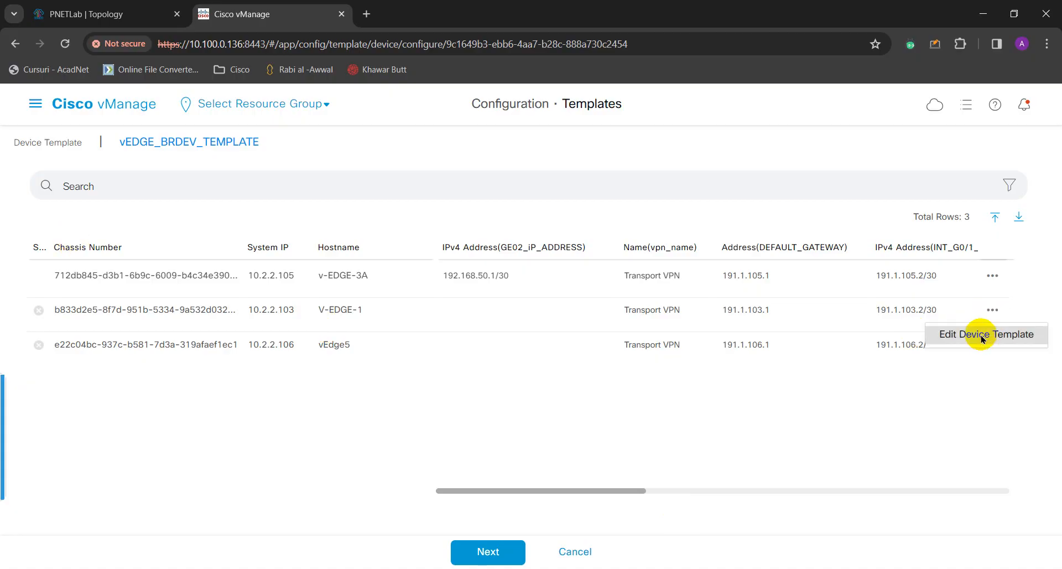
{"action": "left_click", "coordinate": [982, 335]}
{"action": "left_click_drag", "start_coordinate": [556, 285], "coordinate": [500, 285]}
{"action": "left_click", "coordinate": [91, 15]}
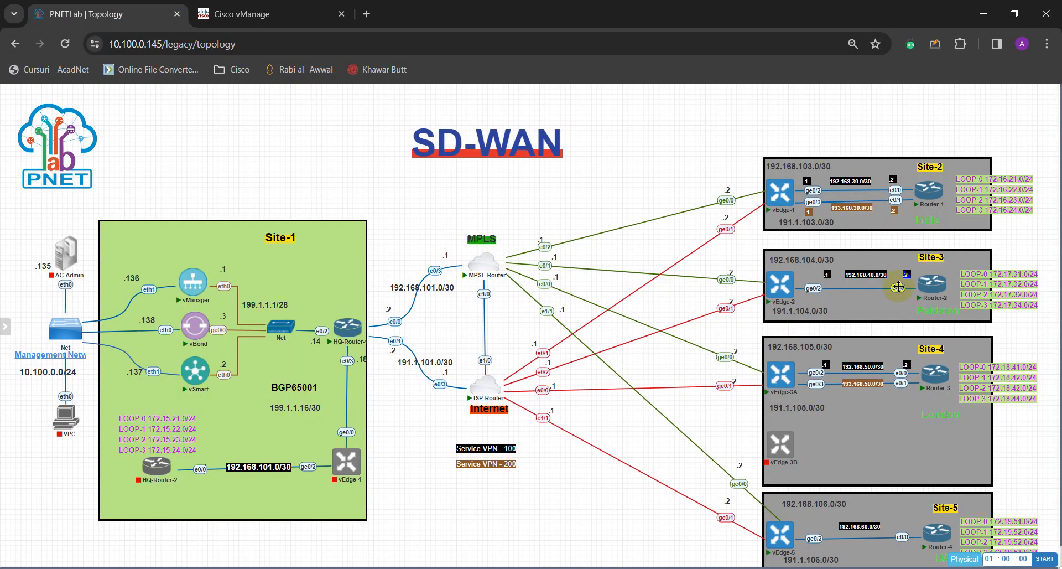
{"action": "left_click_drag", "start_coordinate": [786, 224], "coordinate": [849, 194]}
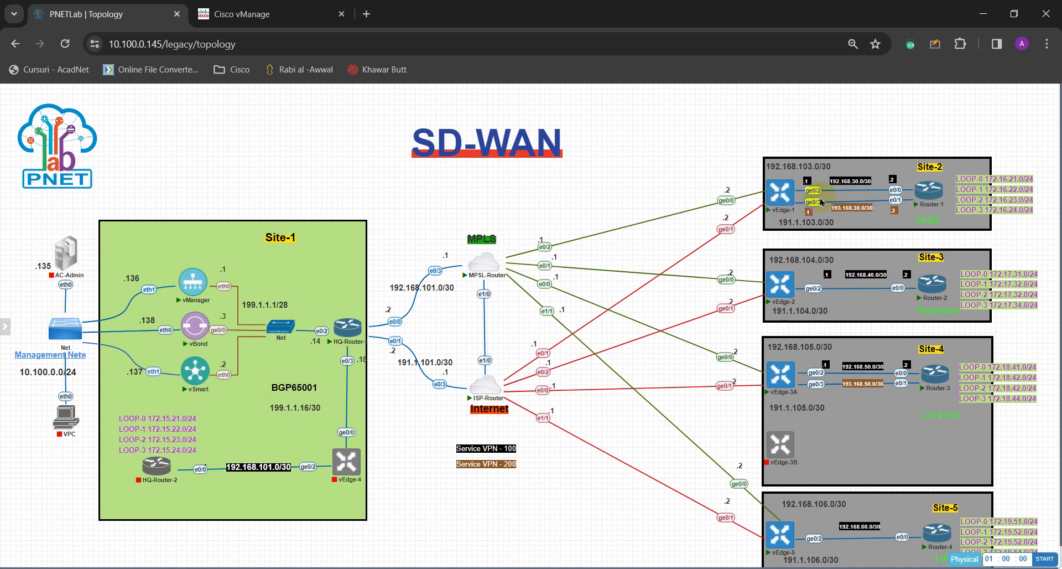
{"action": "left_click", "coordinate": [321, 13]}
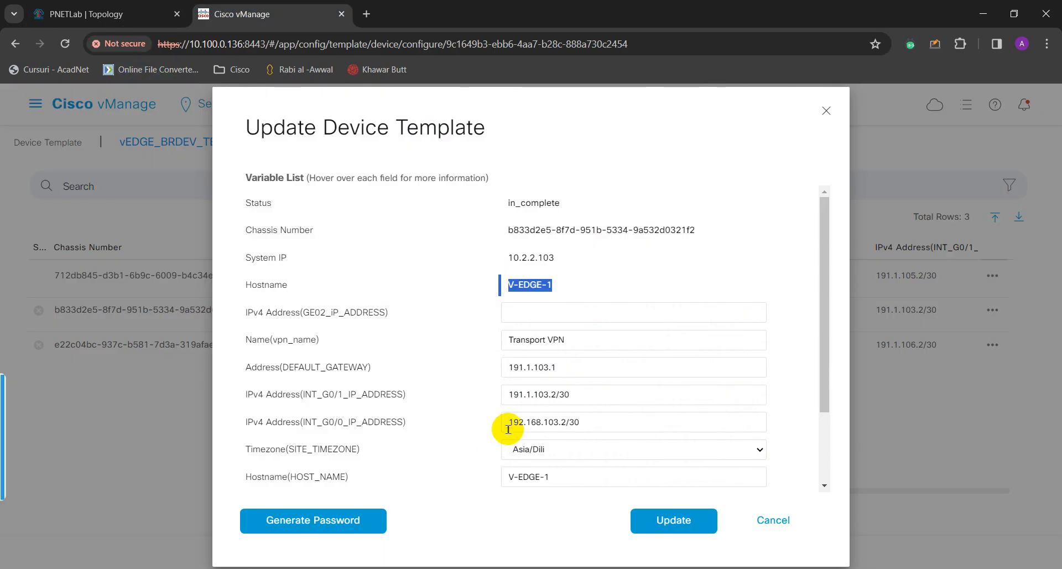
Save 192.168.30.1/30 as V-EDGE-1's GE02 address and open vEdge5's template variables.
{"action": "left_click", "coordinate": [563, 311]}
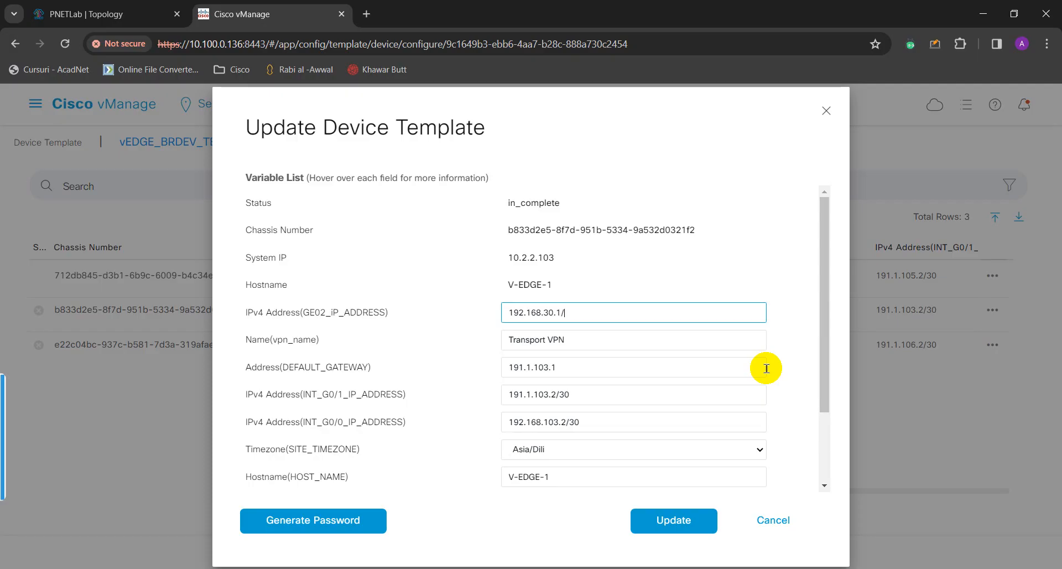
{"action": "left_click", "coordinate": [645, 523]}
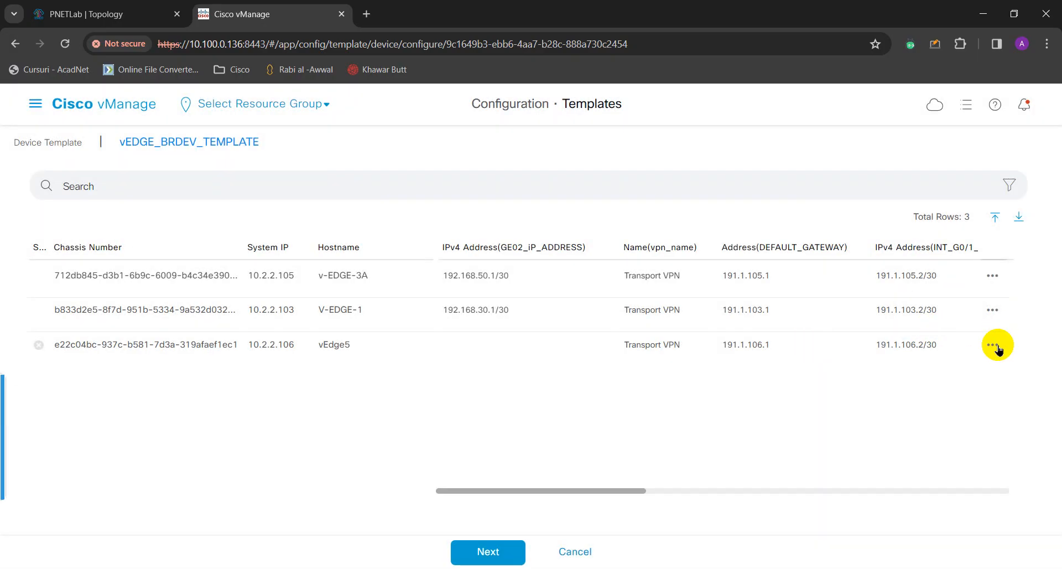
{"action": "left_click", "coordinate": [994, 345]}
{"action": "left_click", "coordinate": [979, 375]}
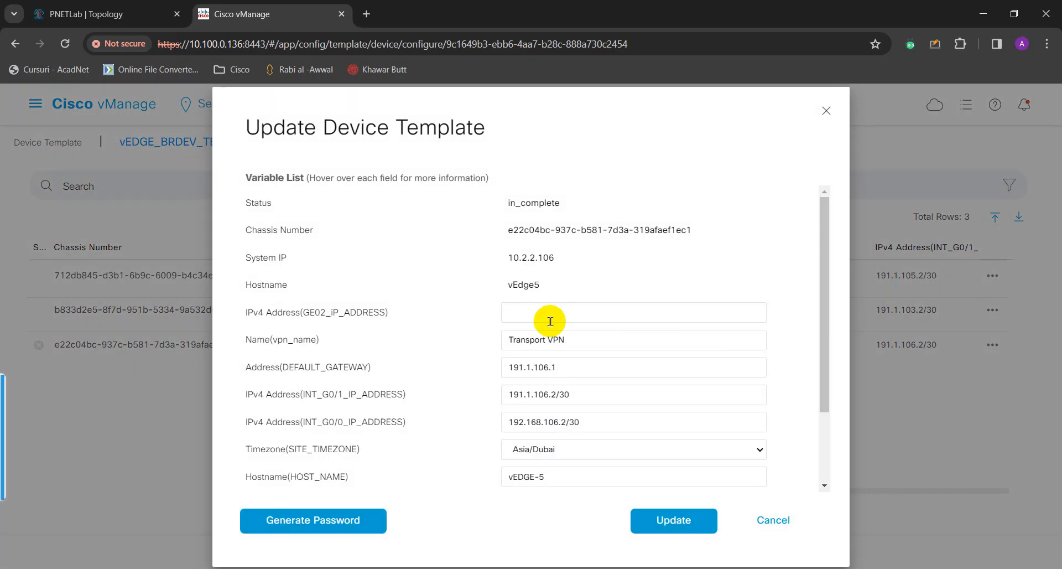
Enter 192.168.60.1/30 as vEdge5's GE02 address after checking the topology, and save it.
{"action": "left_click", "coordinate": [612, 312]}
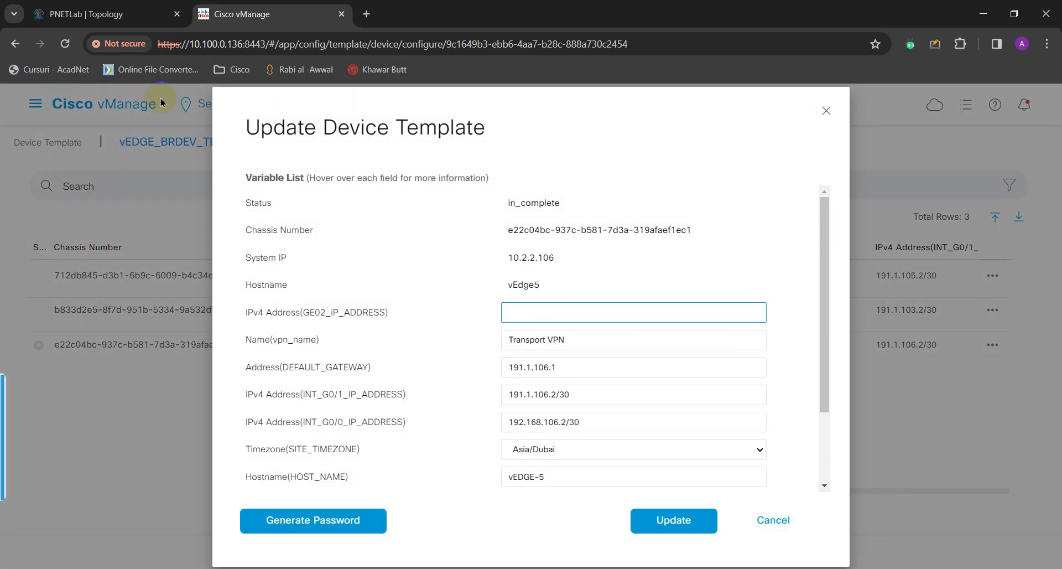
{"action": "left_click", "coordinate": [118, 6]}
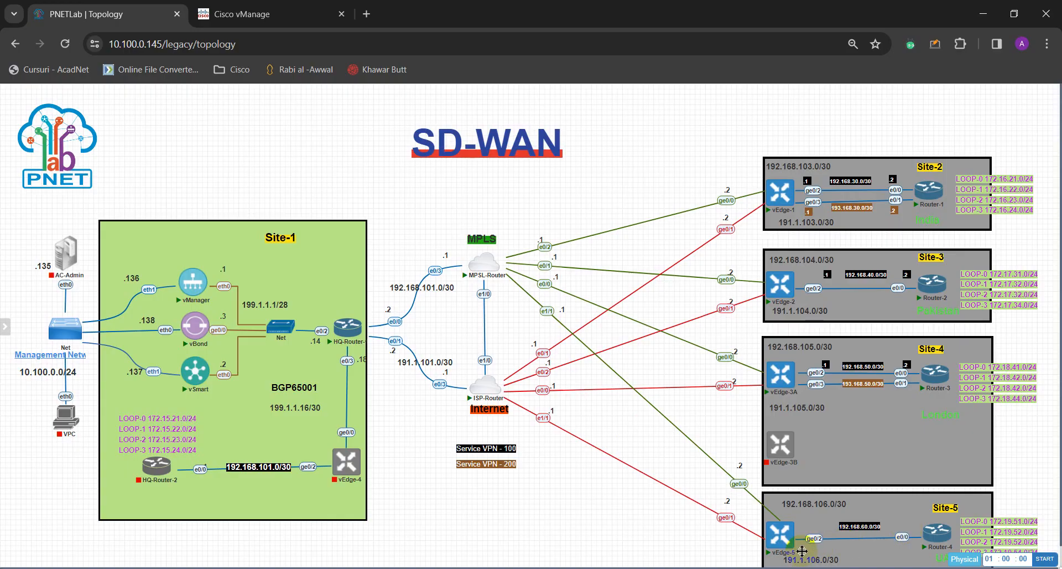
{"action": "scroll", "coordinate": [808, 525], "scroll_direction": "down", "scroll_amount": 1}
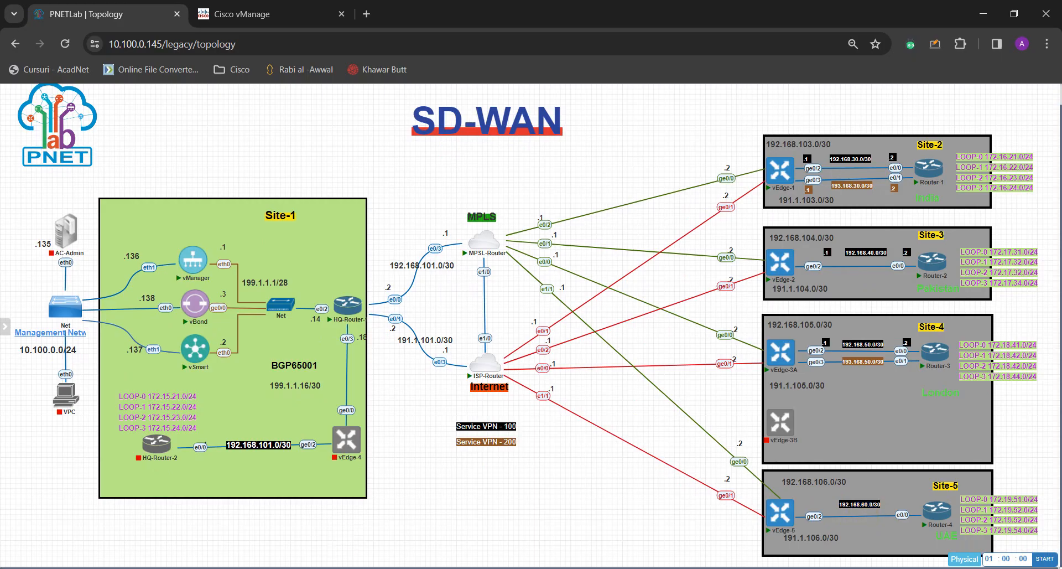
{"action": "left_click", "coordinate": [243, 13]}
{"action": "left_click", "coordinate": [545, 324]}
{"action": "type", "text": "192.168.60"}
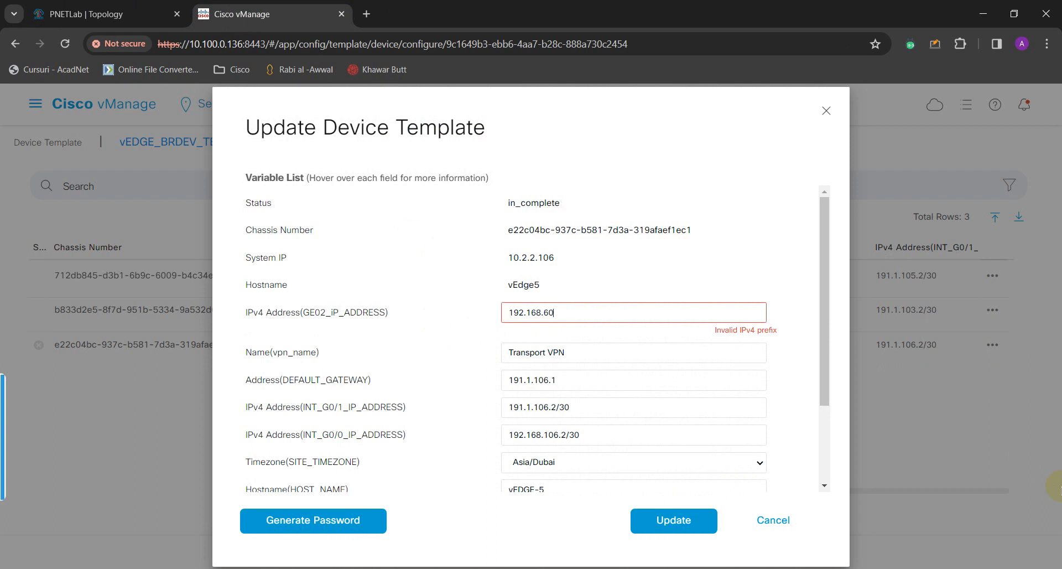
{"action": "type", "text": ".1/30"}
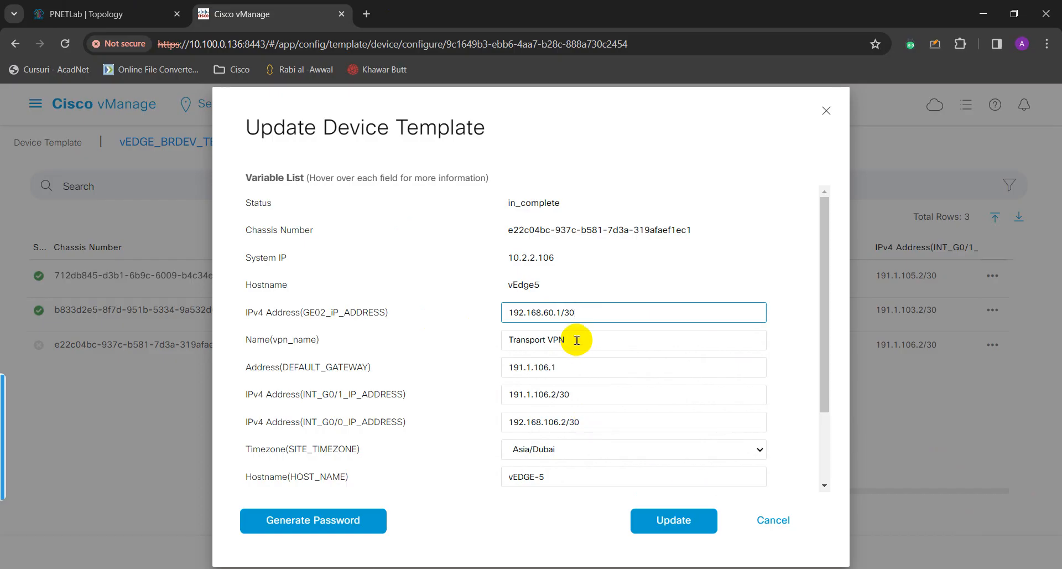
{"action": "left_click", "coordinate": [685, 523]}
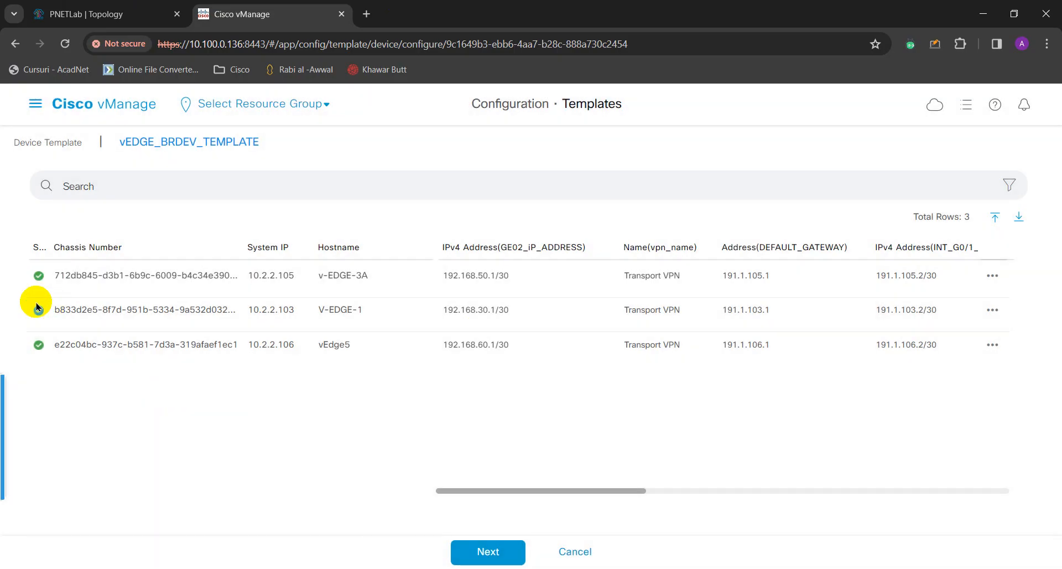
Continue to the configuration preview listing all three devices.
{"action": "left_click", "coordinate": [486, 553]}
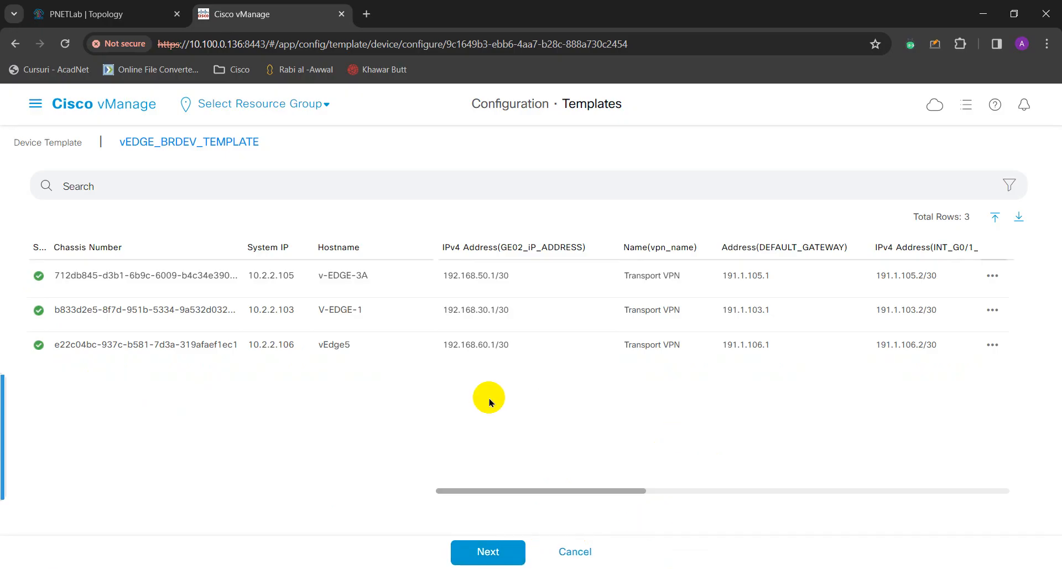
{"action": "left_click", "coordinate": [668, 493]}
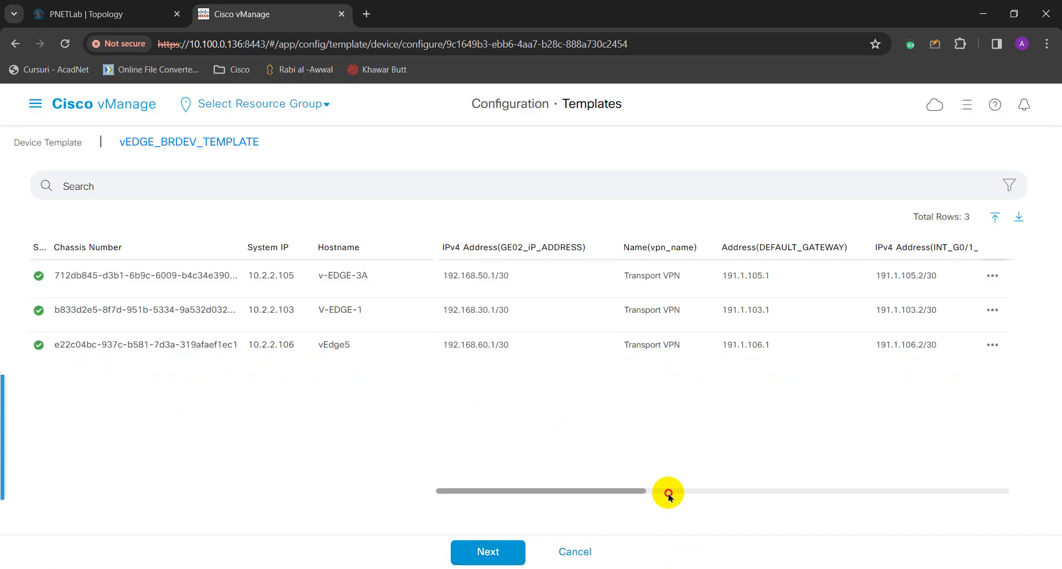
{"action": "left_click", "coordinate": [669, 493]}
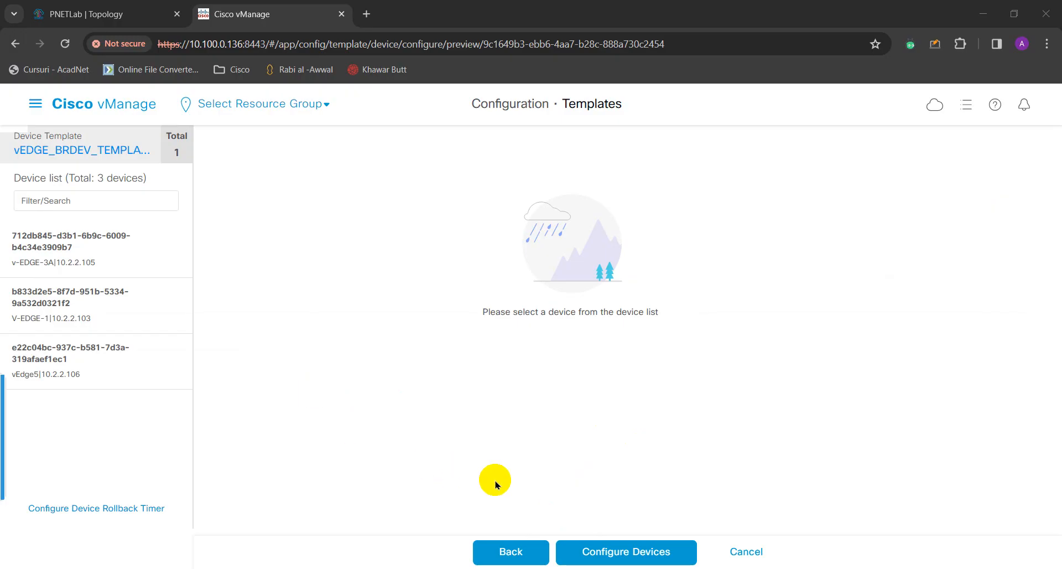
Configure the devices, confirming the configuration changes on all 3 vEdges.
{"action": "left_click", "coordinate": [619, 558]}
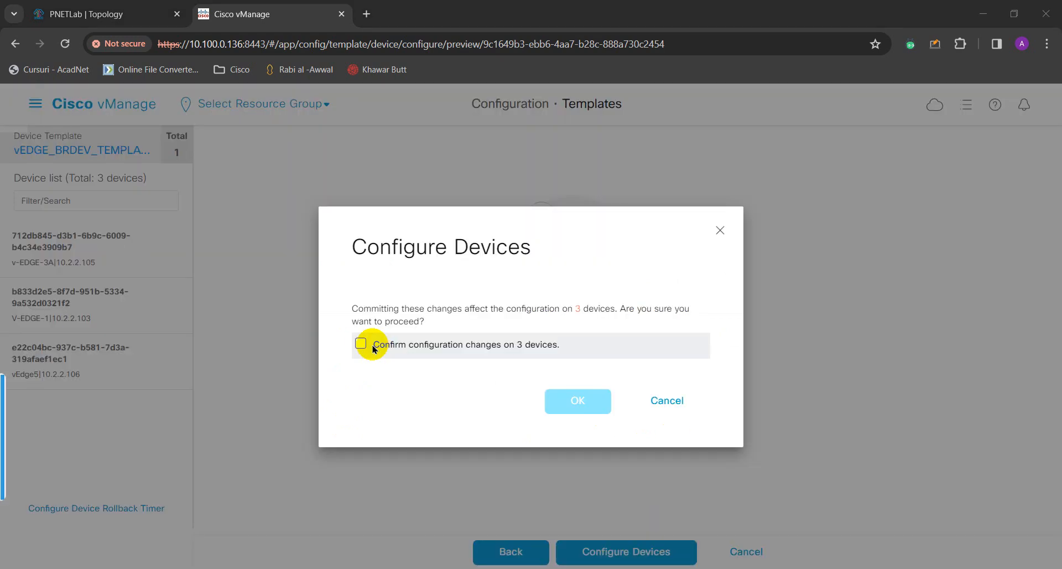
{"action": "left_click", "coordinate": [365, 344]}
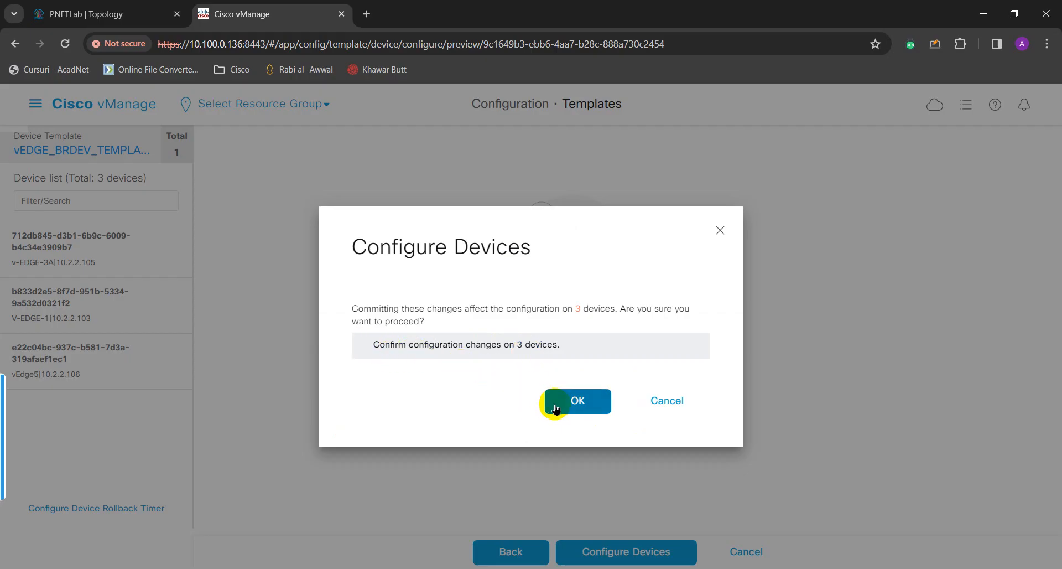
{"action": "left_click", "coordinate": [578, 400]}
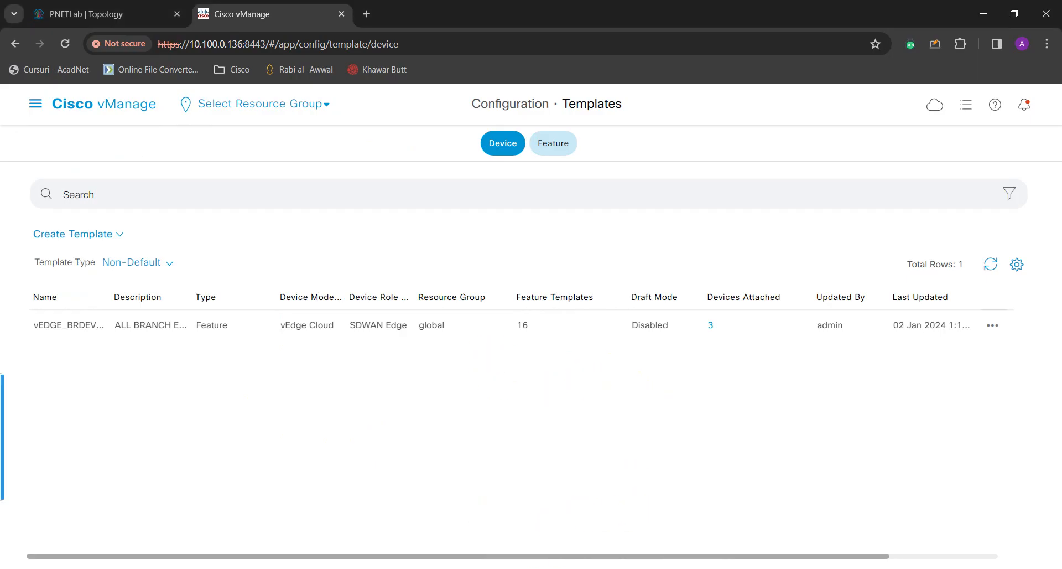
{"action": "left_click", "coordinate": [602, 535]}
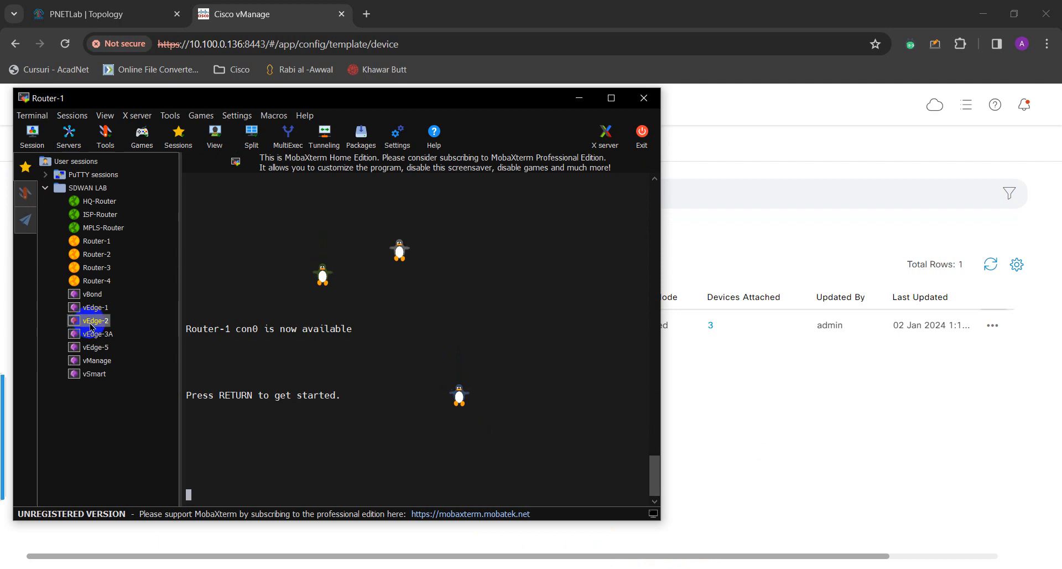
Open the vEdge-2 console, log in as admin, widen the window, and type show run.
{"action": "left_click", "coordinate": [334, 384]}
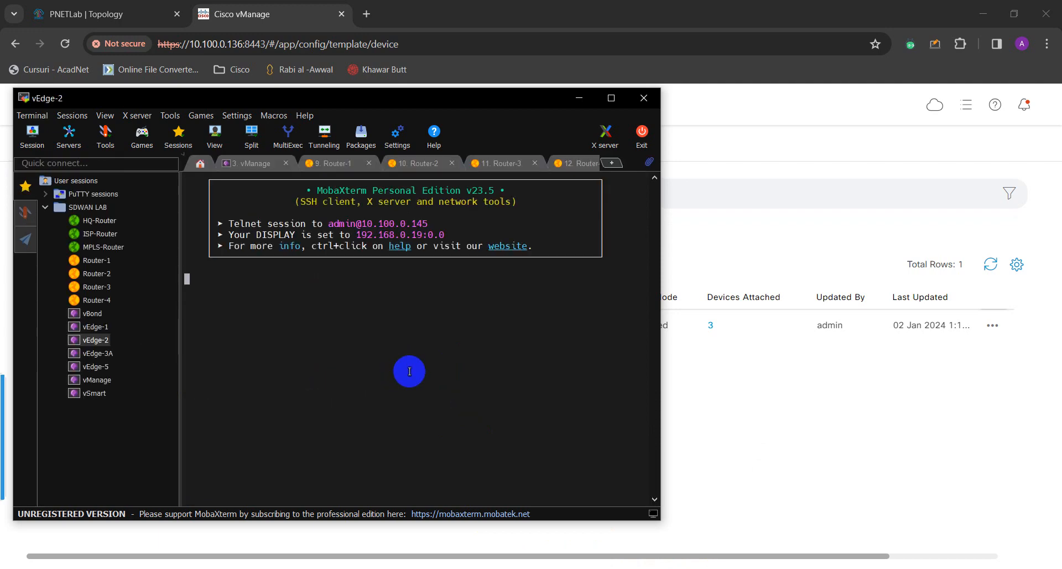
{"action": "key", "text": "Return"}
{"action": "type", "text": "ADMI"}
{"action": "key", "text": "BackSpace"}
{"action": "key", "text": "BackSpace"}
{"action": "key", "text": "BackSpace"}
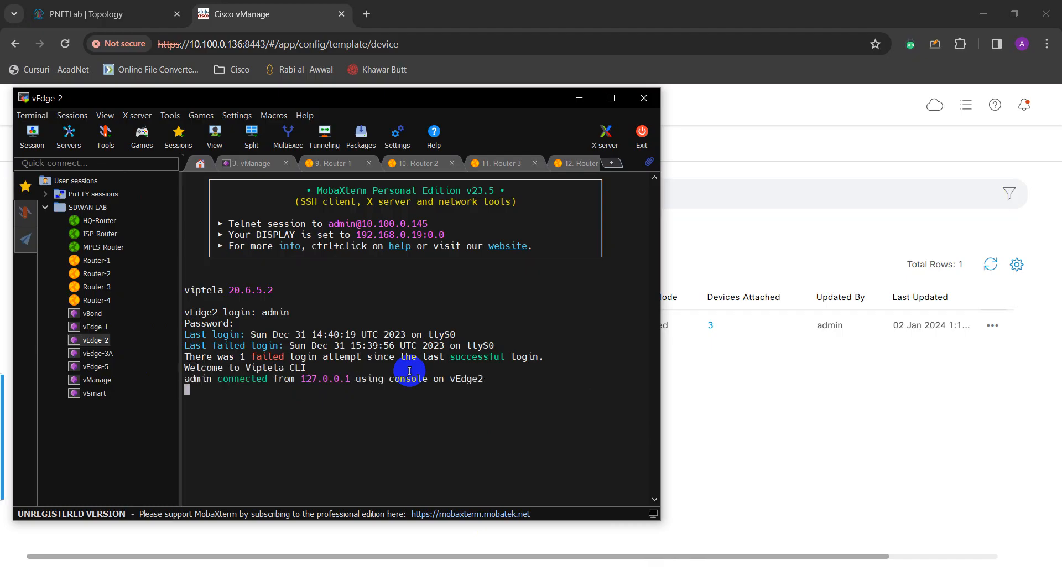
{"action": "left_click_drag", "start_coordinate": [662, 418], "coordinate": [741, 419]}
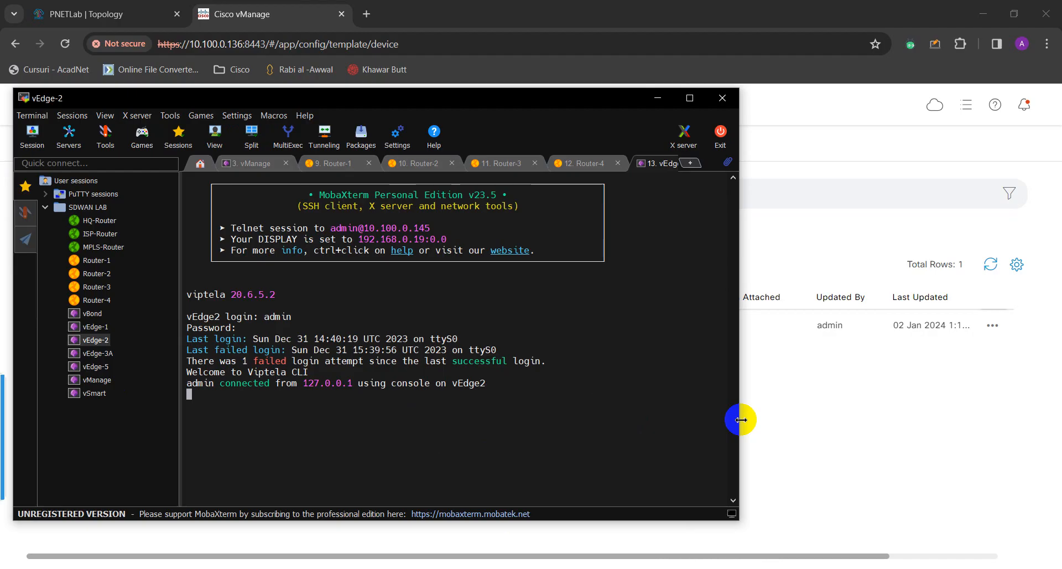
{"action": "type", "text": "show"}
{"action": "key", "text": "BackSpace"}
{"action": "key", "text": "BackSpace"}
{"action": "key", "text": "BackSpace"}
{"action": "key", "text": "BackSpace"}
{"action": "key", "text": "BackSpace"}
{"action": "key", "text": "BackSpace"}
{"action": "key", "text": "BackSpace"}
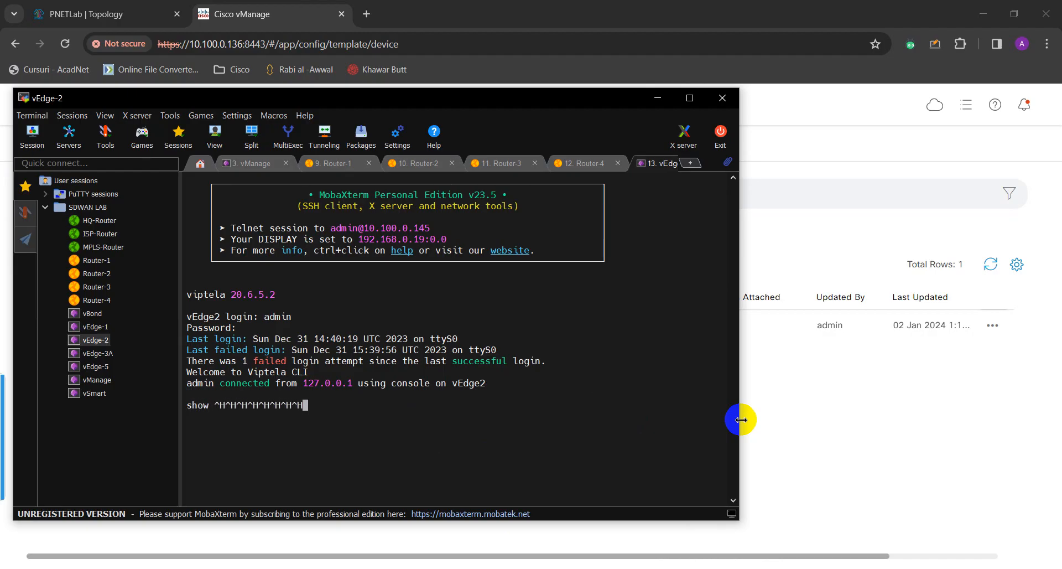
{"action": "key", "text": "Return"}
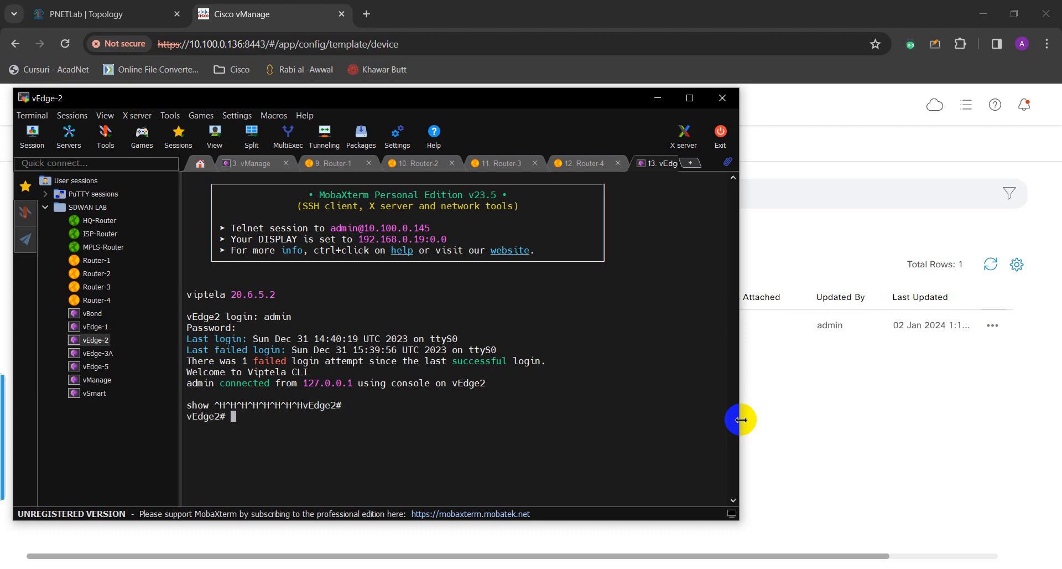
{"action": "key", "text": "Return"}
{"action": "key", "text": "Return"}
{"action": "type", "text": "show run"}
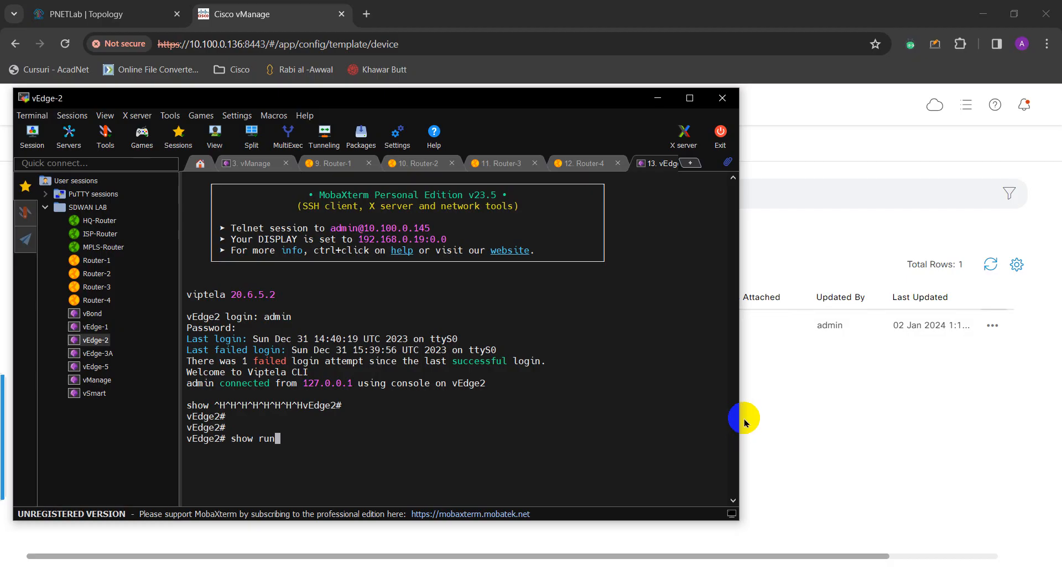
Page through vEdge-2's running config, reviewing ge0/0 192.168.104.2/30 and the 192.168.104.1 default route.
{"action": "key", "text": "Return"}
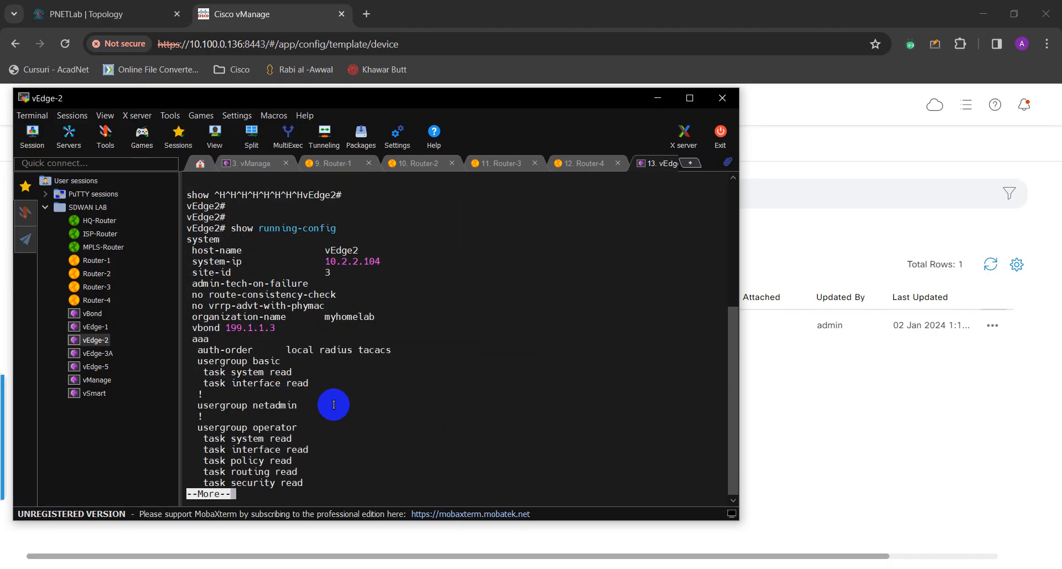
{"action": "key", "text": "space"}
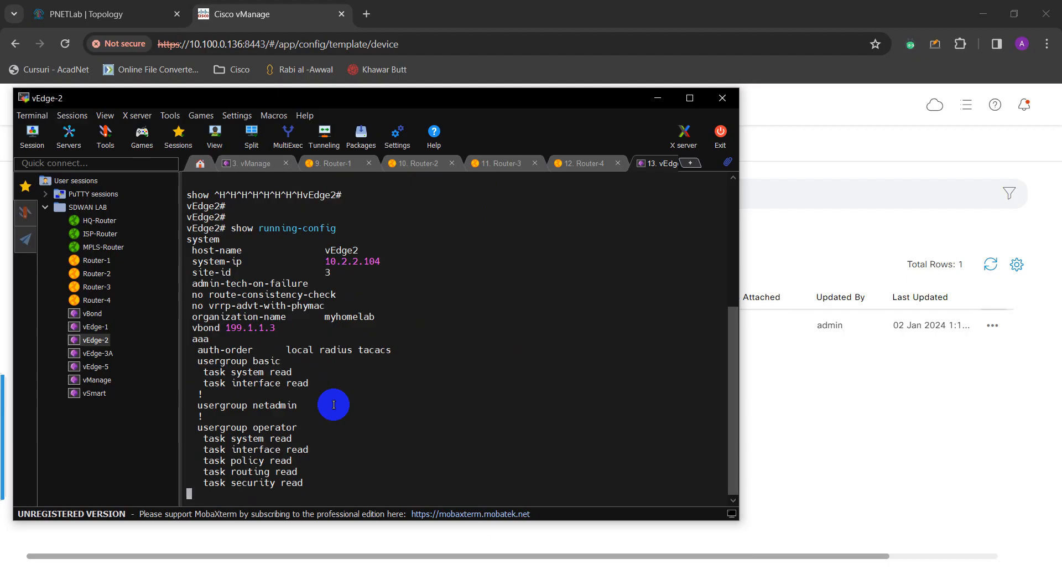
{"action": "left_click", "coordinate": [335, 402]}
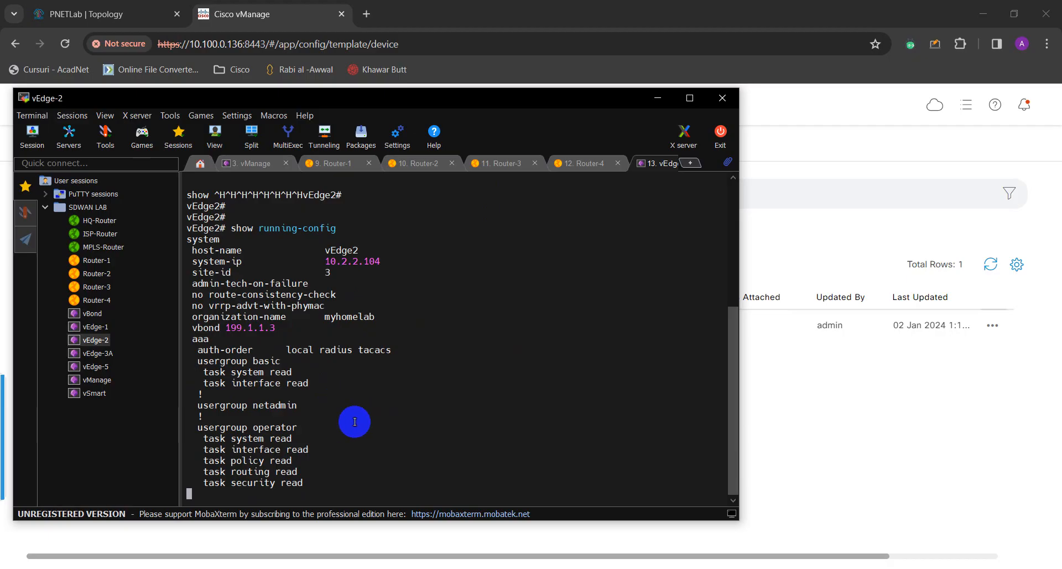
{"action": "key", "text": "Return"}
{"action": "key", "text": "Return"}
{"action": "key", "text": "Return"}
{"action": "key", "text": "Return"}
{"action": "key", "text": "Return"}
{"action": "key", "text": "Return"}
{"action": "key", "text": "Return"}
{"action": "key", "text": "Return"}
{"action": "key", "text": "Return"}
{"action": "key", "text": "Return"}
{"action": "key", "text": "Return"}
{"action": "key", "text": "Return"}
{"action": "key", "text": "Return"}
{"action": "key", "text": "Return"}
{"action": "key", "text": "Return"}
{"action": "key", "text": "Return"}
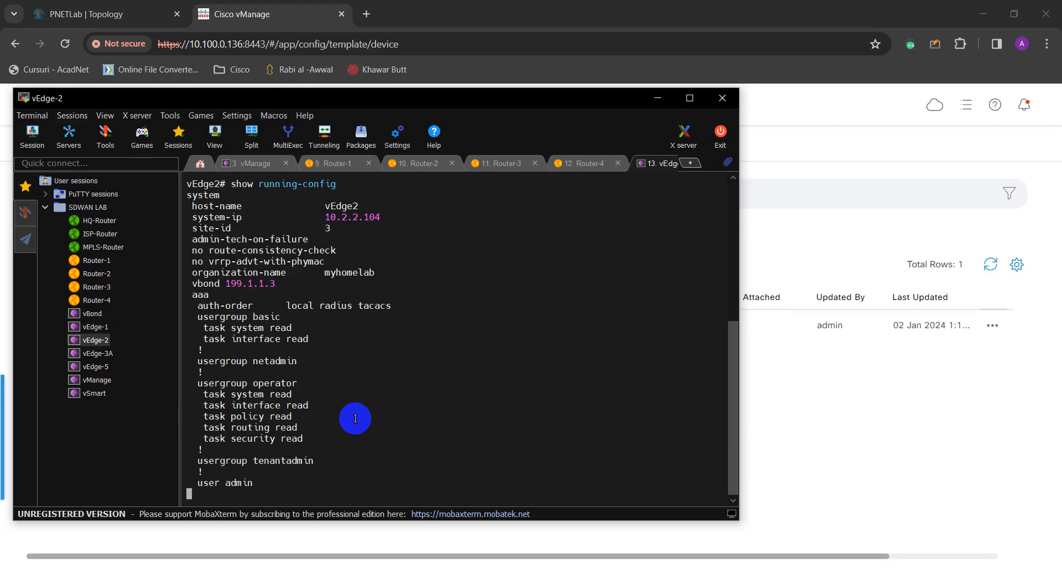
{"action": "key", "text": "Return"}
{"action": "key", "text": "Return"}
{"action": "key", "text": "Return"}
{"action": "key", "text": "Return"}
{"action": "key", "text": "Return"}
{"action": "key", "text": "Return"}
{"action": "key", "text": "Return"}
{"action": "key", "text": "Return"}
{"action": "key", "text": "Return"}
{"action": "key", "text": "Return"}
{"action": "key", "text": "Return"}
{"action": "key", "text": "Return"}
{"action": "key", "text": "Return"}
{"action": "key", "text": "Return"}
{"action": "key", "text": "Return"}
{"action": "key", "text": "Return"}
{"action": "key", "text": "Return"}
{"action": "key", "text": "Return"}
{"action": "key", "text": "Return"}
{"action": "key", "text": "Return"}
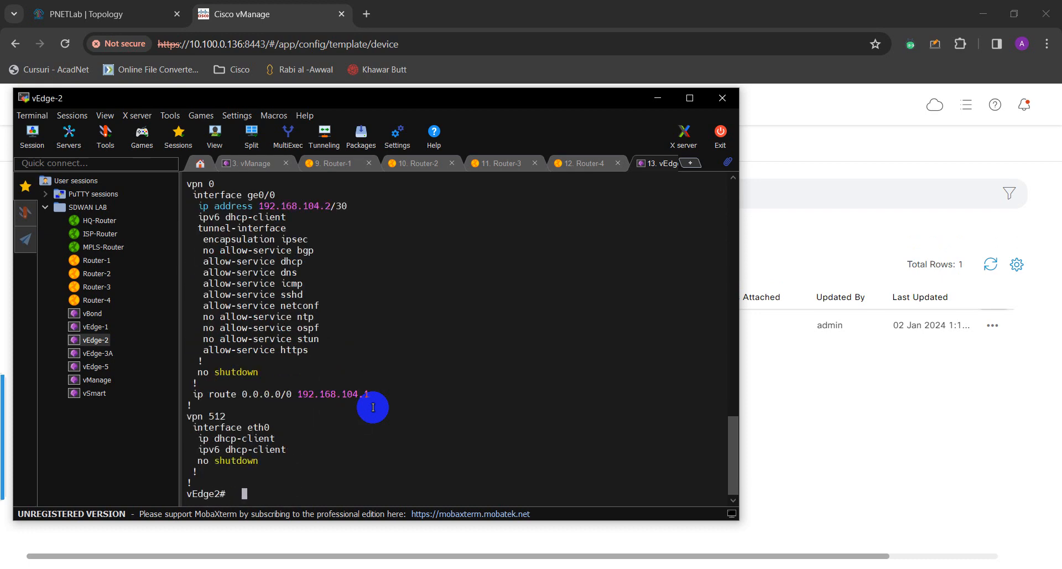
{"action": "scroll", "coordinate": [370, 408], "scroll_direction": "up", "scroll_amount": 1}
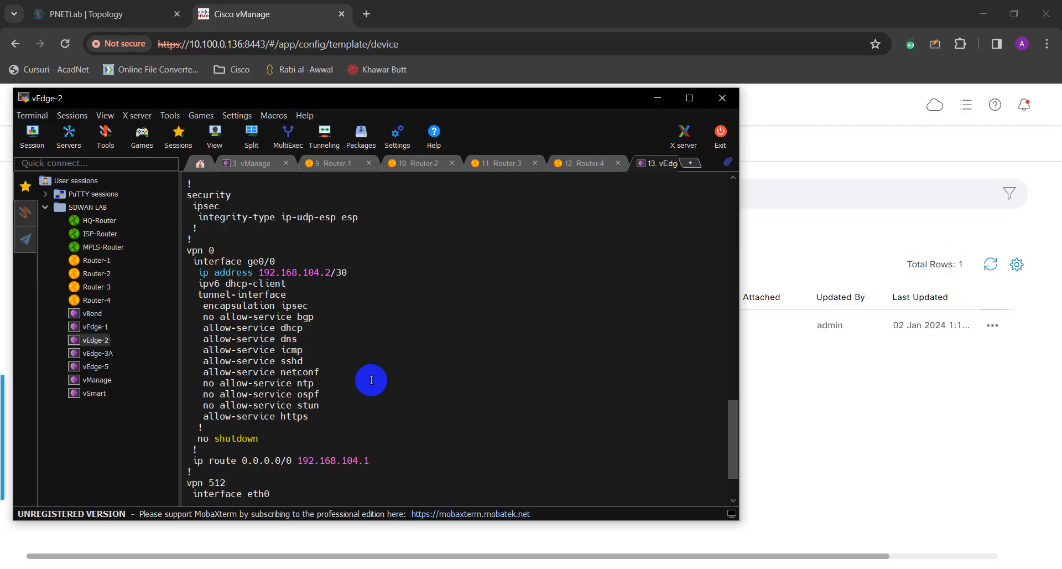
{"action": "scroll", "coordinate": [371, 380], "scroll_direction": "up", "scroll_amount": 1}
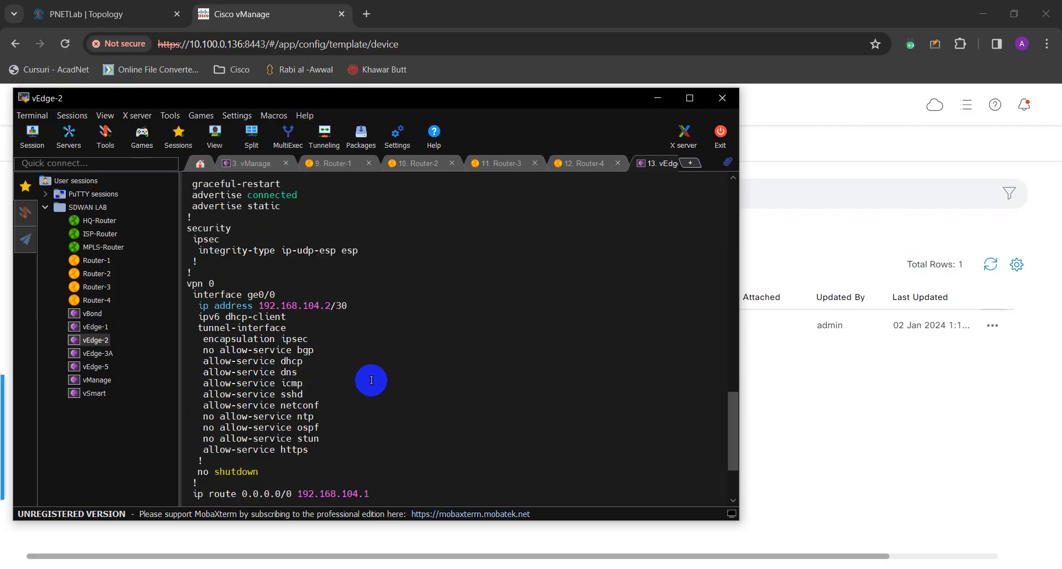
{"action": "scroll", "coordinate": [371, 380], "scroll_direction": "up", "scroll_amount": 4}
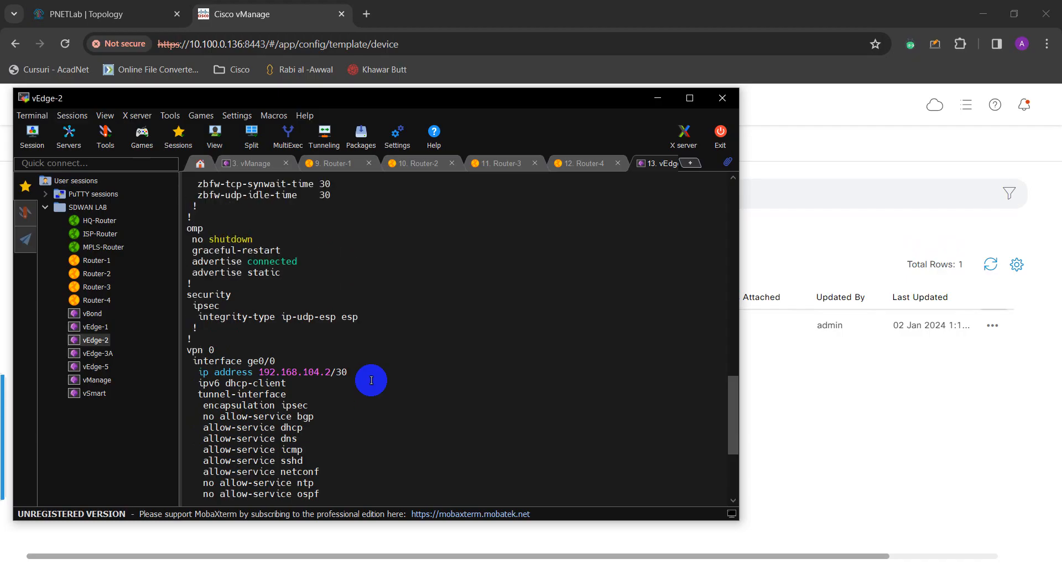
{"action": "scroll", "coordinate": [371, 380], "scroll_direction": "up", "scroll_amount": 8}
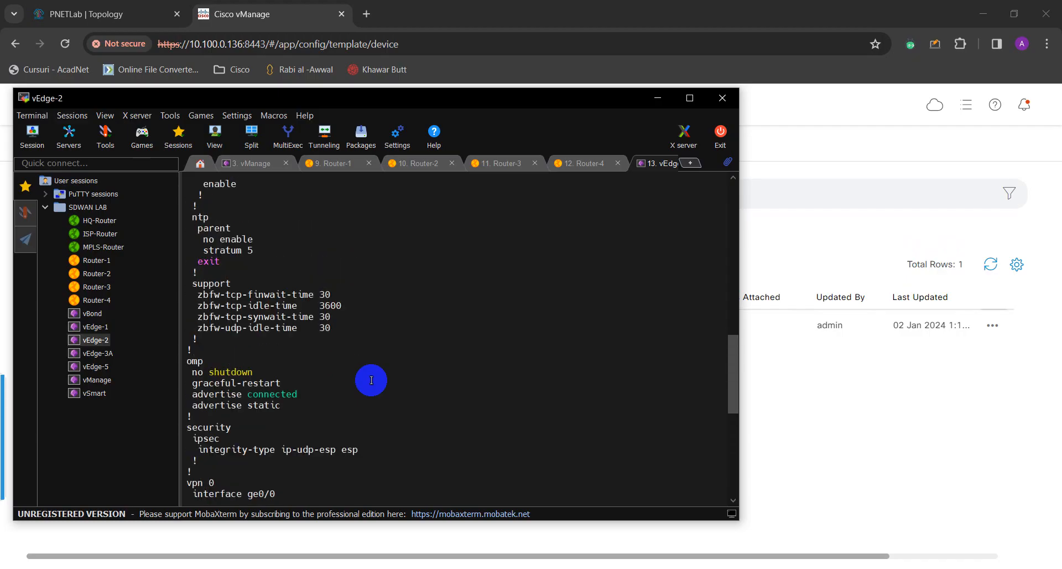
{"action": "scroll", "coordinate": [371, 380], "scroll_direction": "up", "scroll_amount": 5}
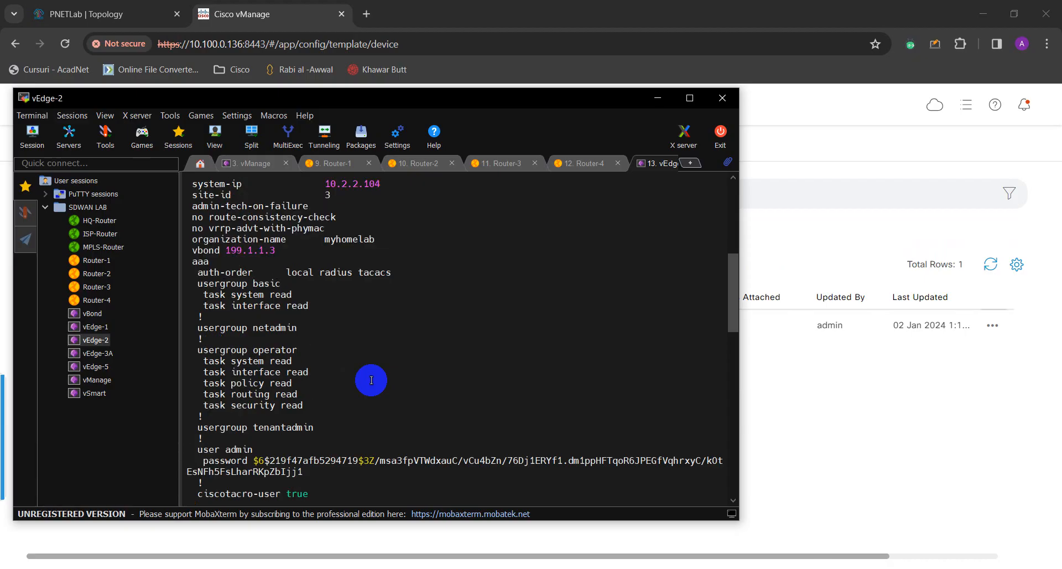
{"action": "scroll", "coordinate": [371, 380], "scroll_direction": "down", "scroll_amount": 17}
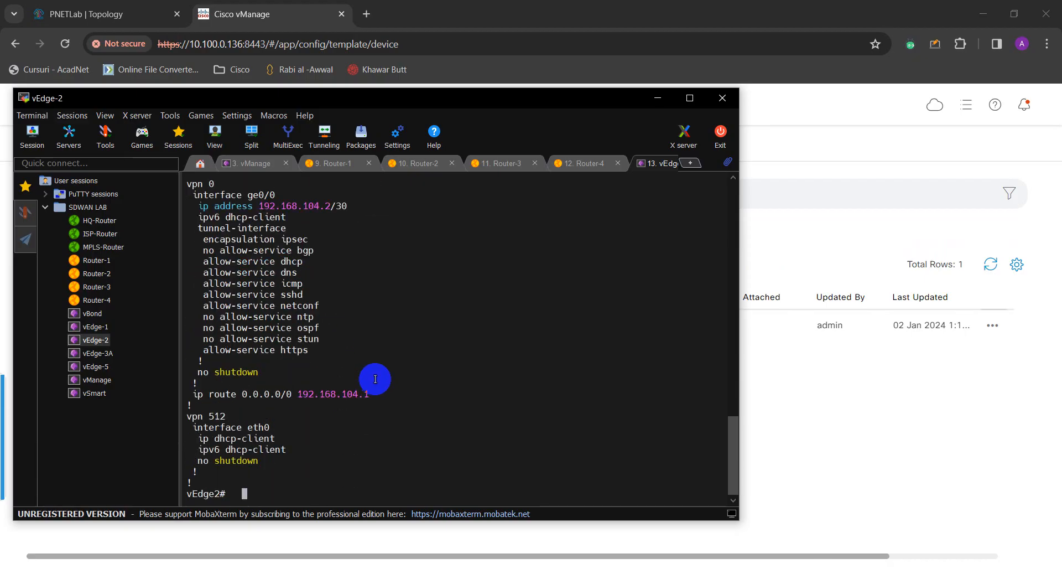
{"action": "key", "text": "Return"}
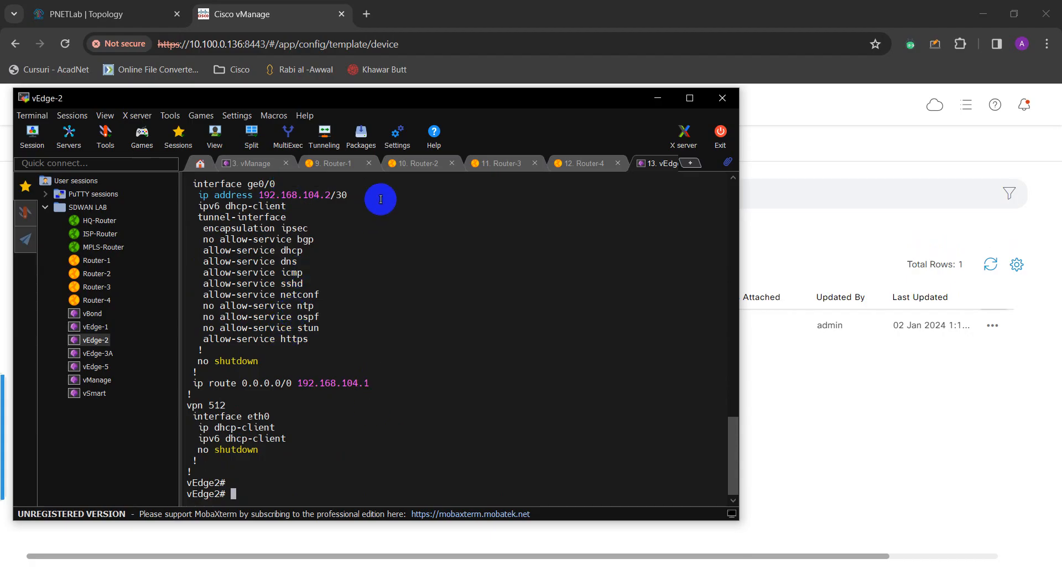
Open the vEdge-3A console, log in as admin, and type show run.
{"action": "left_click", "coordinate": [97, 353]}
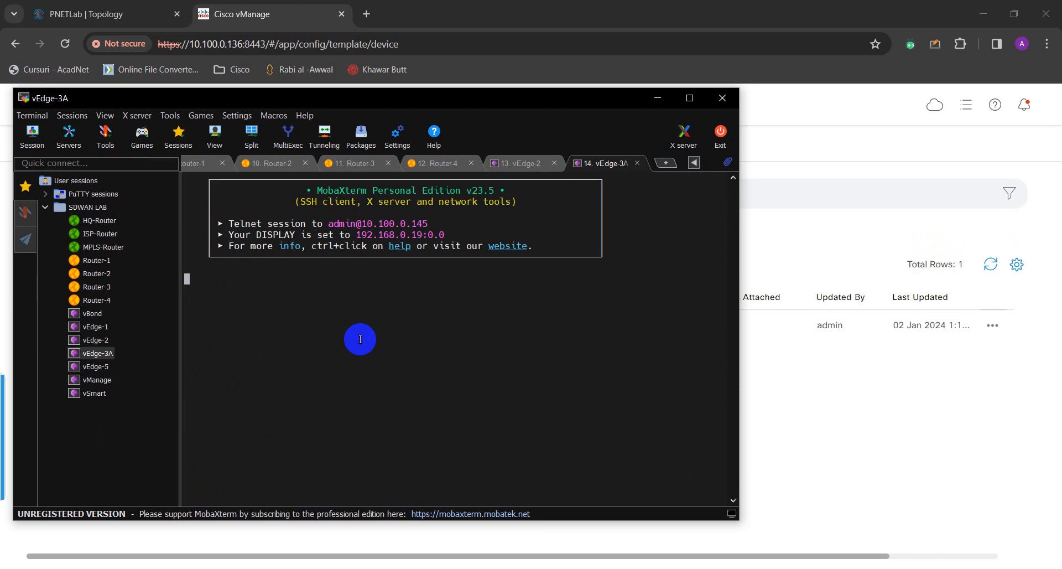
{"action": "key", "text": "Return"}
{"action": "type", "text": "admin"}
{"action": "key", "text": "Return"}
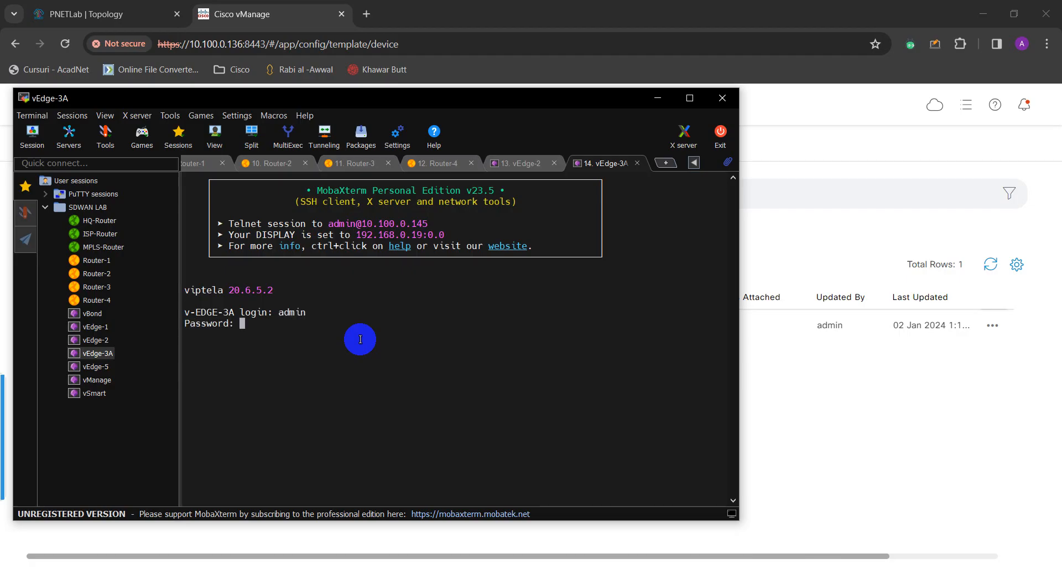
{"action": "key", "text": "Return"}
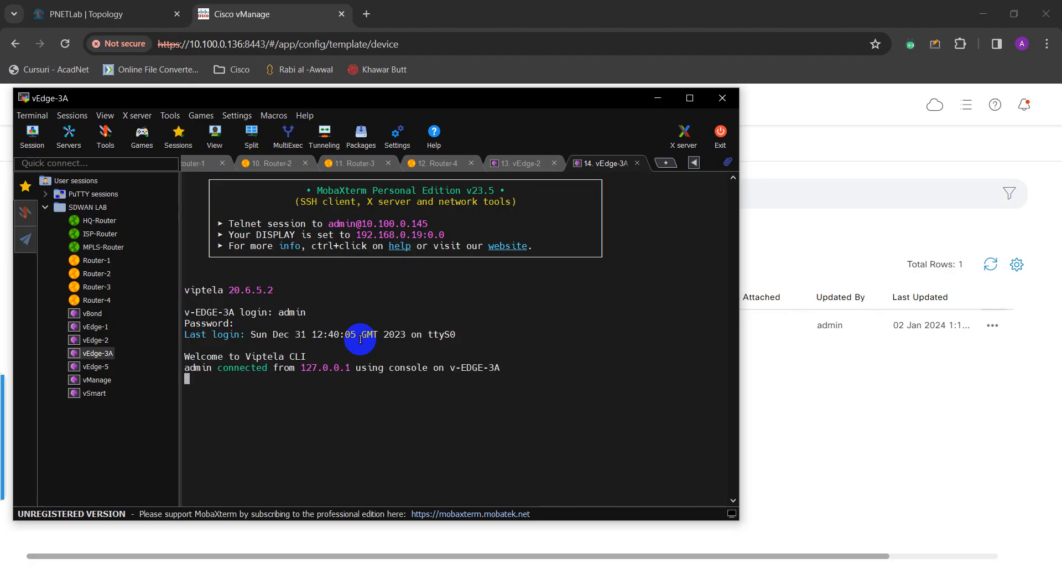
{"action": "key", "text": "Return"}
{"action": "type", "text": "show run"}
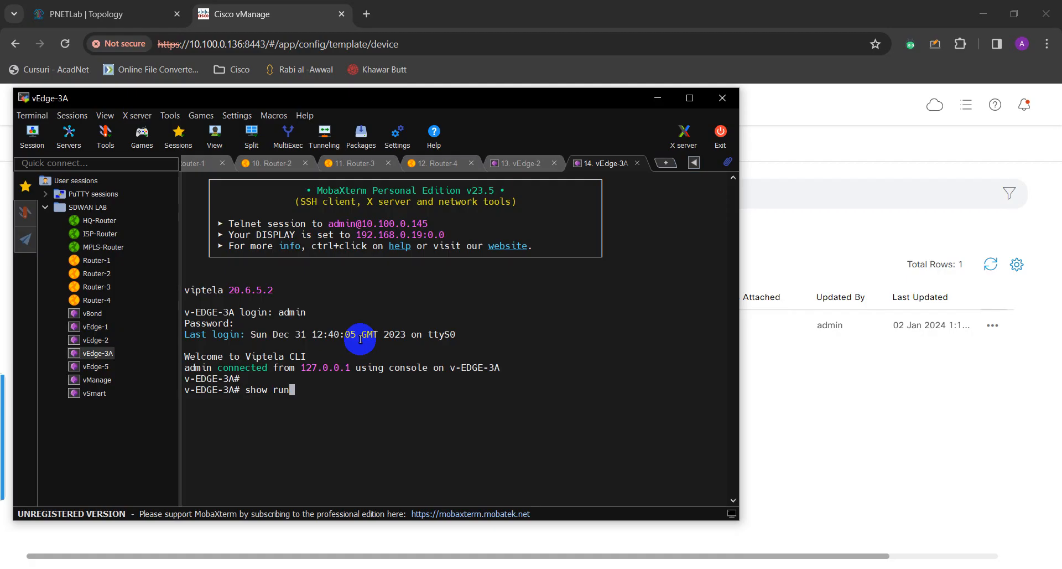
Run show run on v-EDGE-3A and page to the end of the output.
{"action": "key", "text": "Return"}
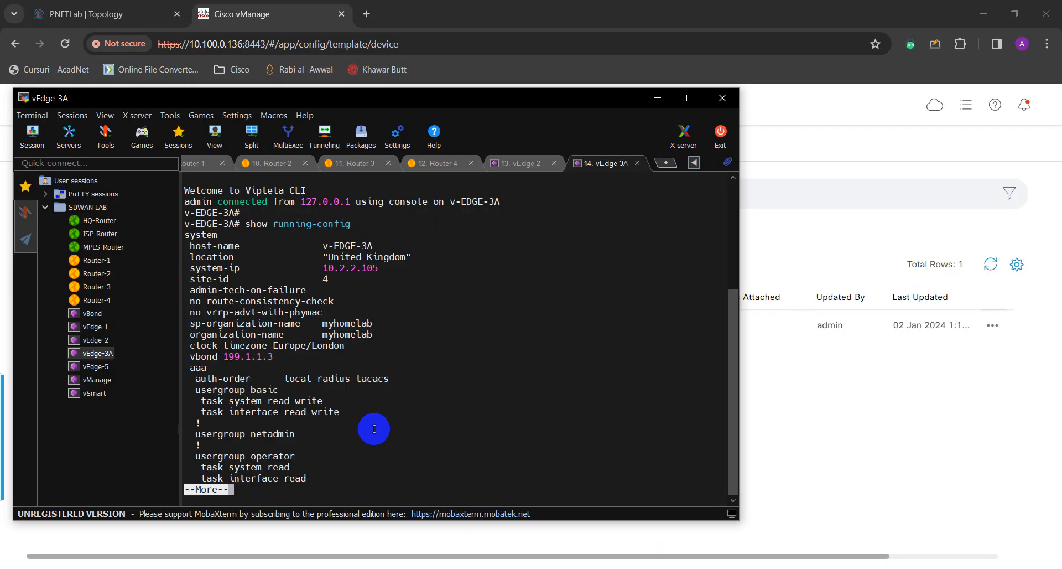
{"action": "key", "text": "Return"}
{"action": "key", "text": "Return"}
{"action": "key", "text": "Return"}
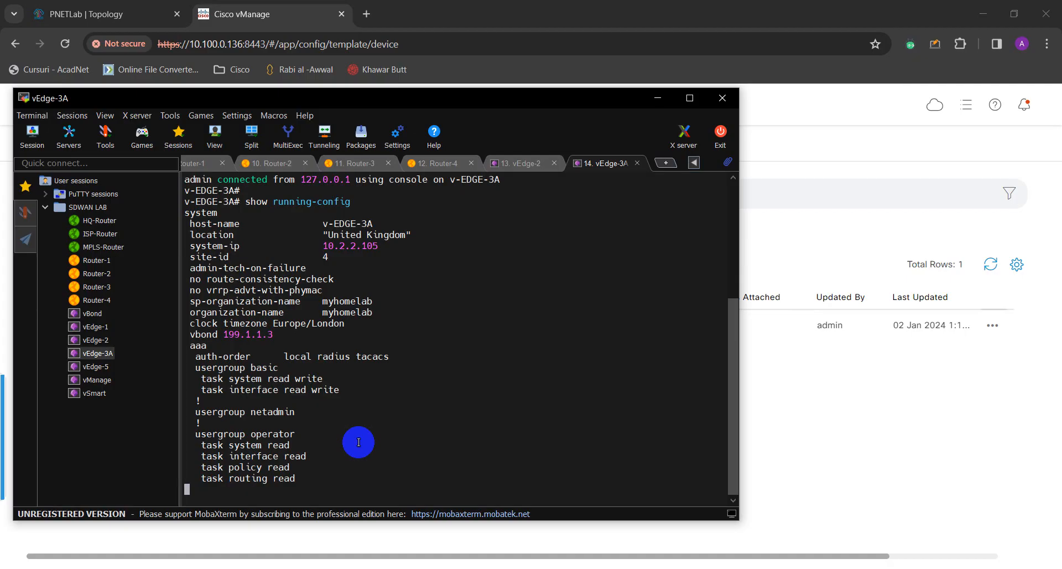
{"action": "key", "text": "Return"}
{"action": "key", "text": "Return"}
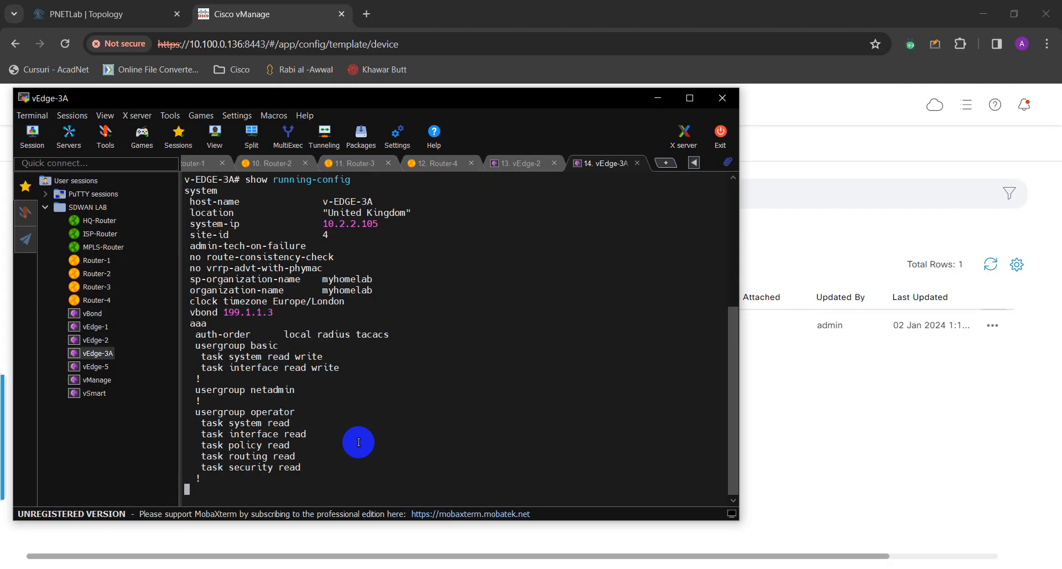
{"action": "key", "text": "Return"}
{"action": "key", "text": "Return"}
{"action": "key", "text": "Return"}
{"action": "key", "text": "Return"}
{"action": "key", "text": "Return"}
{"action": "key", "text": "Return"}
{"action": "key", "text": "Return"}
{"action": "key", "text": "Return"}
{"action": "key", "text": "Return"}
{"action": "key", "text": "Return"}
{"action": "key", "text": "Return"}
{"action": "key", "text": "Return"}
{"action": "key", "text": "Return"}
{"action": "key", "text": "Return"}
{"action": "key", "text": "Return"}
{"action": "key", "text": "Return"}
{"action": "key", "text": "Return"}
{"action": "key", "text": "Return"}
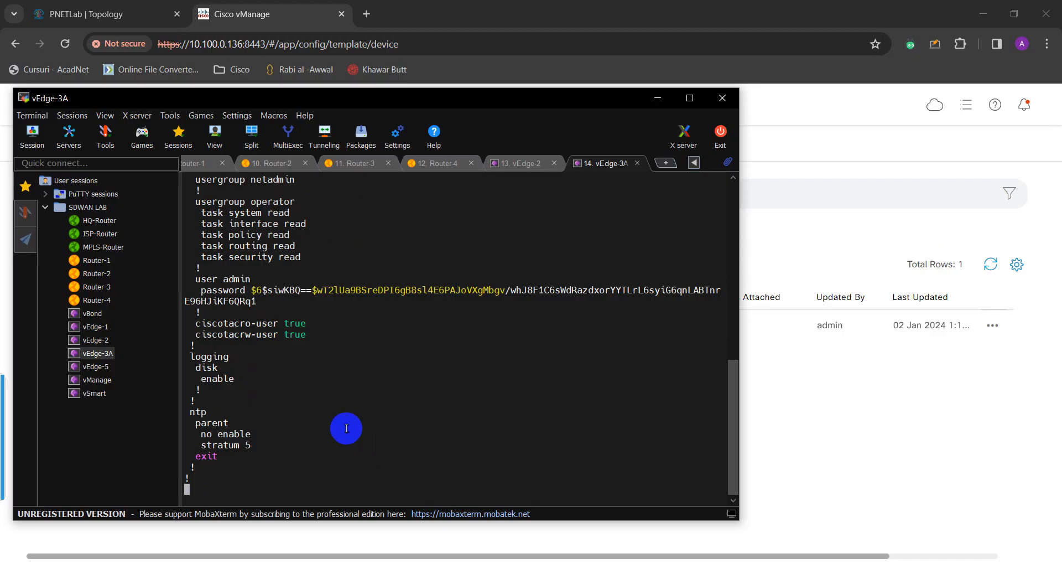
{"action": "key", "text": "Return"}
{"action": "key", "text": "Return"}
{"action": "key", "text": "Return"}
{"action": "key", "text": "Return"}
{"action": "key", "text": "Return"}
{"action": "key", "text": "Return"}
{"action": "key", "text": "Return"}
{"action": "key", "text": "Return"}
{"action": "key", "text": "Return"}
{"action": "key", "text": "Return"}
{"action": "key", "text": "Return"}
{"action": "key", "text": "Return"}
{"action": "key", "text": "Return"}
{"action": "key", "text": "Return"}
{"action": "key", "text": "Return"}
{"action": "key", "text": "Return"}
{"action": "key", "text": "Return"}
{"action": "key", "text": "Return"}
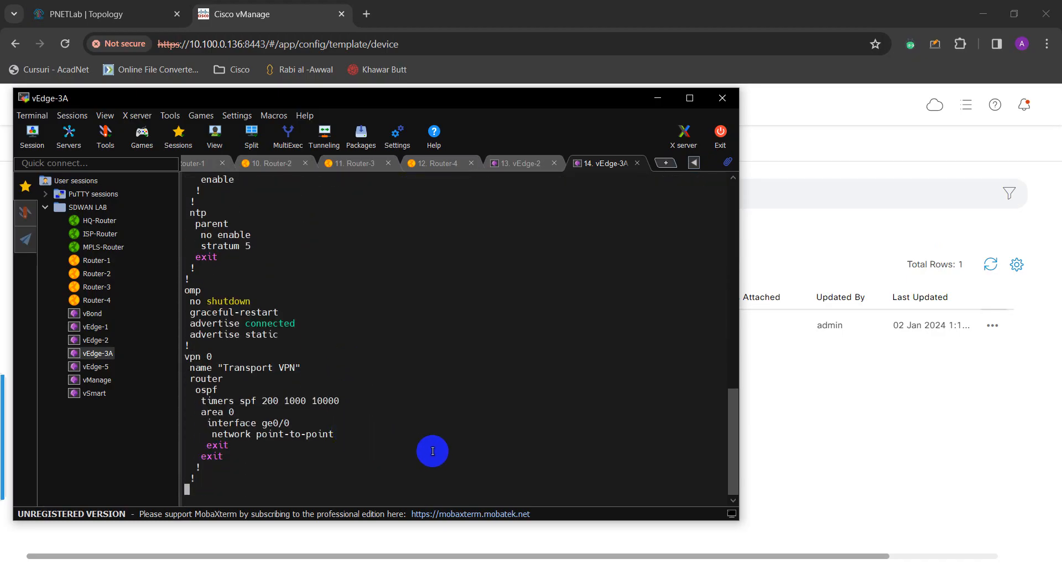
{"action": "key", "text": "Return"}
{"action": "key", "text": "Return"}
{"action": "key", "text": "Return"}
{"action": "key", "text": "Return"}
{"action": "key", "text": "Return"}
{"action": "key", "text": "Return"}
{"action": "key", "text": "Return"}
{"action": "key", "text": "Return"}
{"action": "key", "text": "Return"}
{"action": "key", "text": "Return"}
{"action": "key", "text": "Return"}
{"action": "key", "text": "Return"}
{"action": "key", "text": "Return"}
{"action": "key", "text": "Return"}
{"action": "key", "text": "Return"}
{"action": "key", "text": "Return"}
{"action": "key", "text": "Return"}
{"action": "key", "text": "Return"}
{"action": "key", "text": "Return"}
{"action": "key", "text": "Return"}
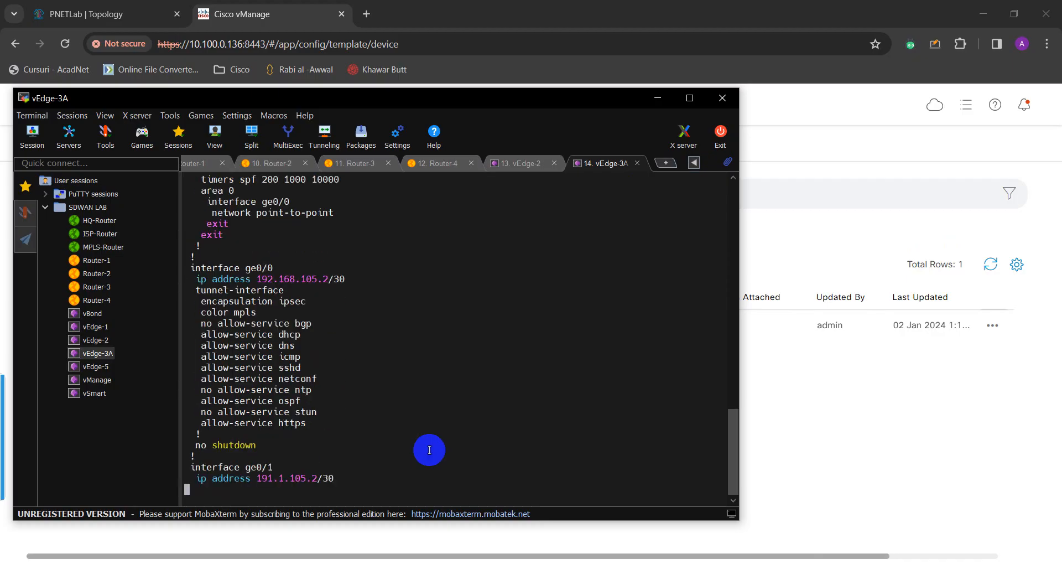
{"action": "key", "text": "Return"}
{"action": "key", "text": "Return"}
{"action": "key", "text": "Return"}
{"action": "key", "text": "Return"}
{"action": "key", "text": "Return"}
{"action": "key", "text": "Return"}
{"action": "key", "text": "Return"}
{"action": "key", "text": "Return"}
{"action": "key", "text": "Return"}
{"action": "key", "text": "Return"}
{"action": "key", "text": "Return"}
{"action": "key", "text": "Return"}
{"action": "key", "text": "Return"}
{"action": "key", "text": "Return"}
{"action": "key", "text": "Return"}
{"action": "key", "text": "Return"}
{"action": "key", "text": "Return"}
{"action": "key", "text": "Return"}
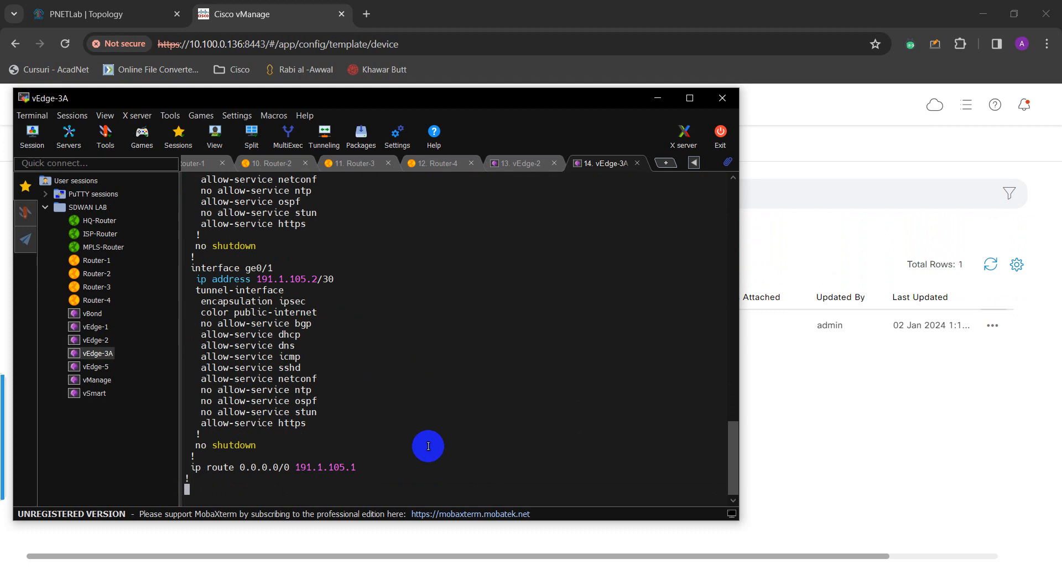
{"action": "key", "text": "Return"}
{"action": "key", "text": "Return"}
{"action": "key", "text": "Return"}
{"action": "key", "text": "Return"}
{"action": "key", "text": "Return"}
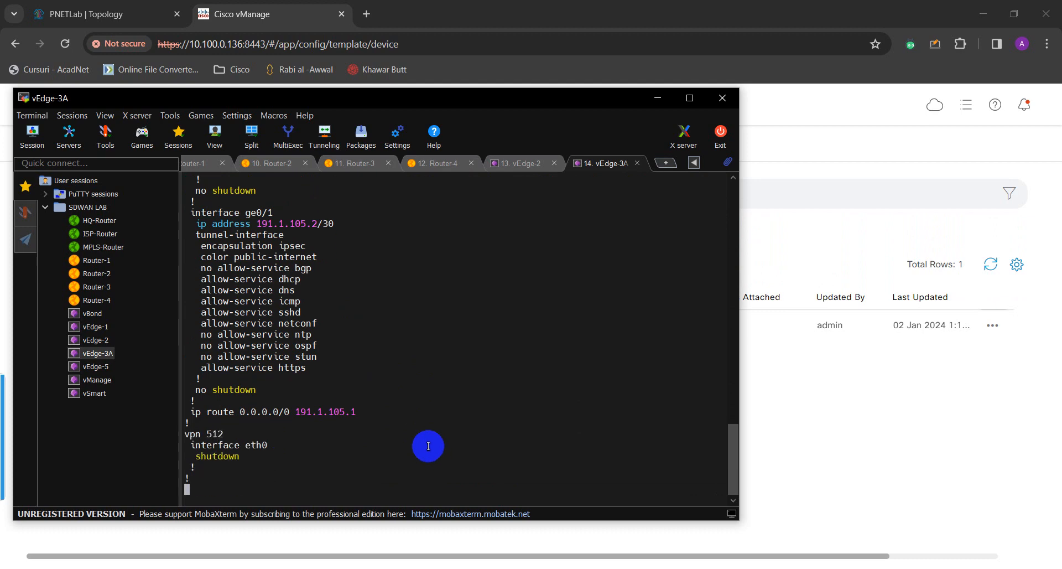
{"action": "key", "text": "Return"}
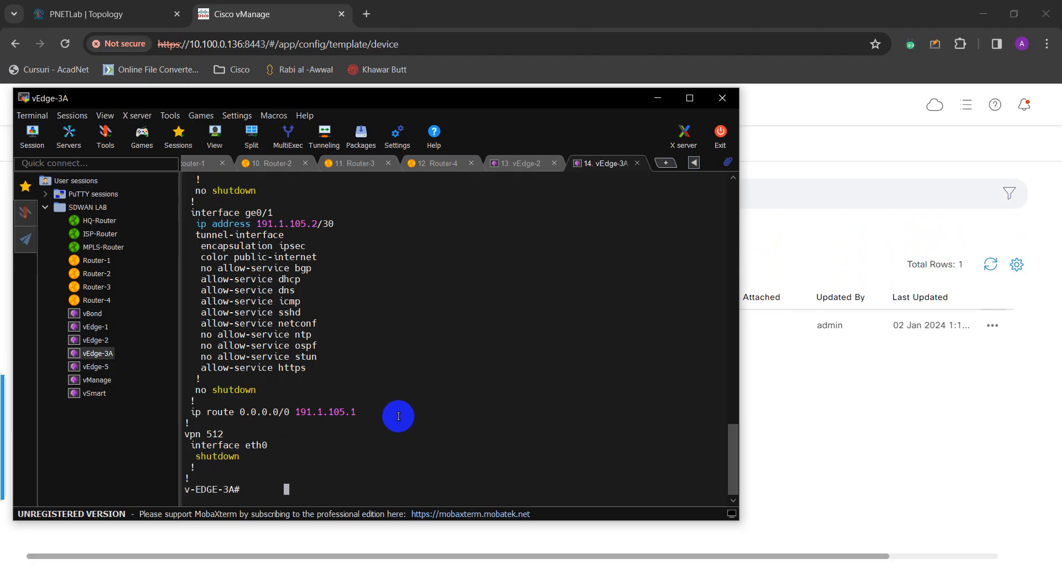
Scroll back up through the v-EDGE-3A configuration output.
{"action": "scroll", "coordinate": [398, 416], "scroll_direction": "up", "scroll_amount": 2}
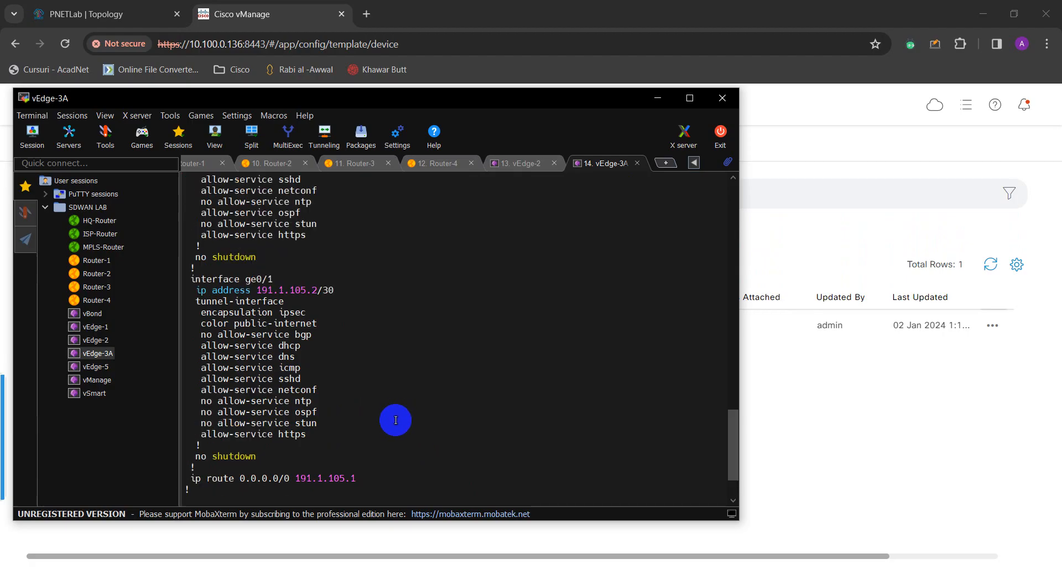
{"action": "scroll", "coordinate": [396, 420], "scroll_direction": "up", "scroll_amount": 3}
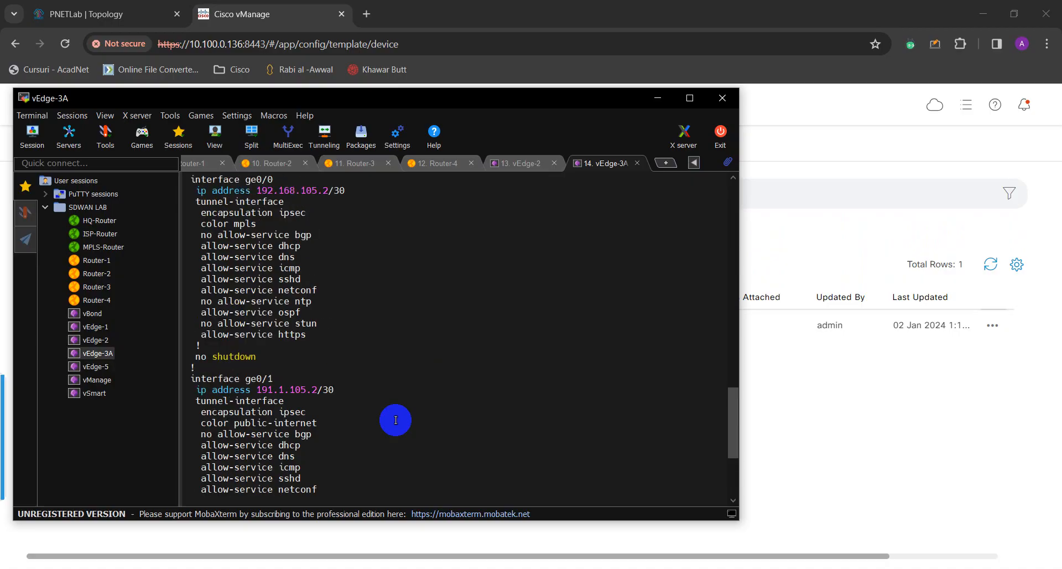
{"action": "scroll", "coordinate": [396, 420], "scroll_direction": "up", "scroll_amount": 1}
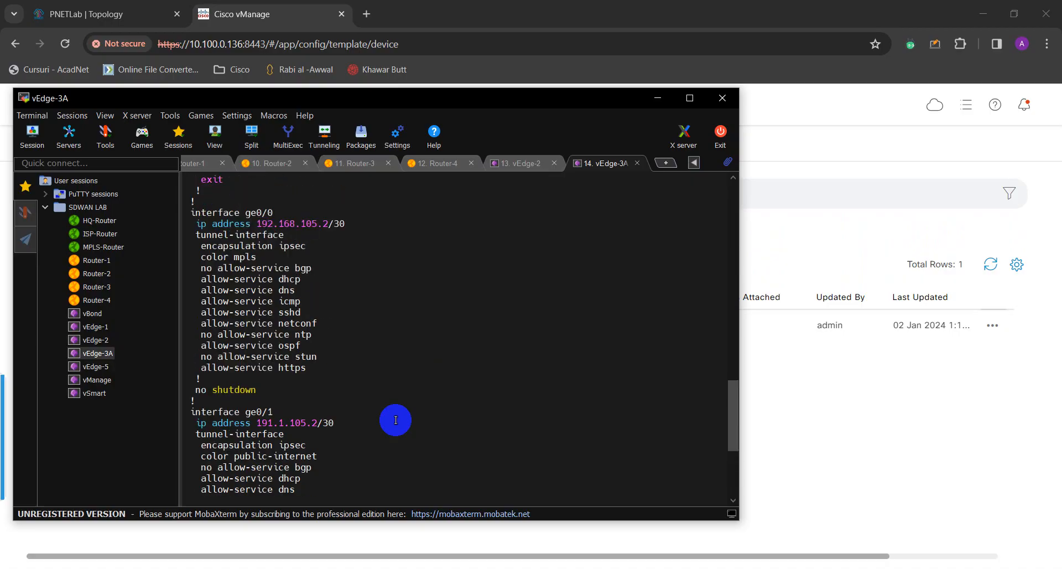
{"action": "scroll", "coordinate": [395, 420], "scroll_direction": "up", "scroll_amount": 6}
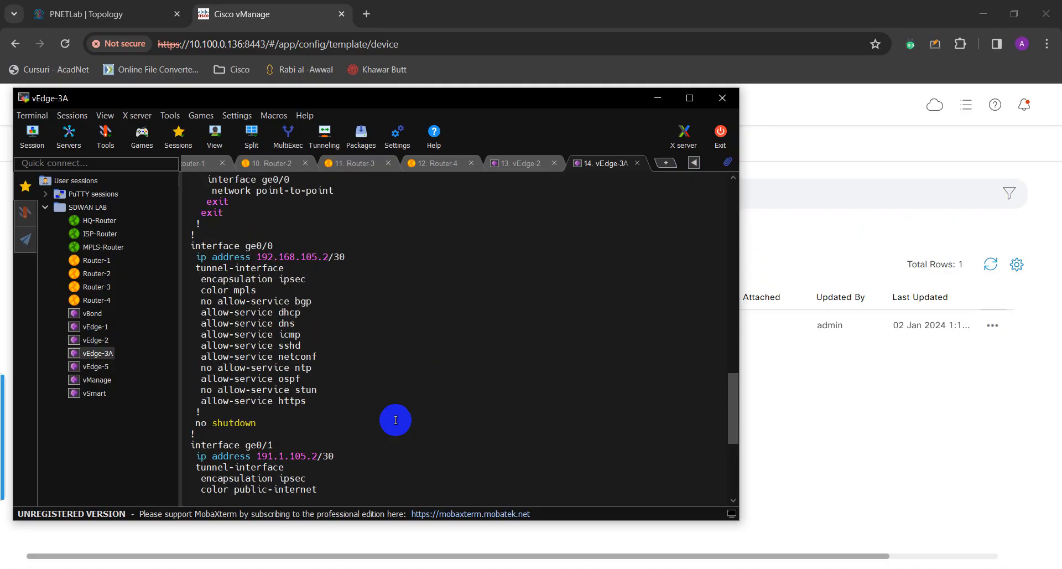
{"action": "scroll", "coordinate": [396, 420], "scroll_direction": "up", "scroll_amount": 3}
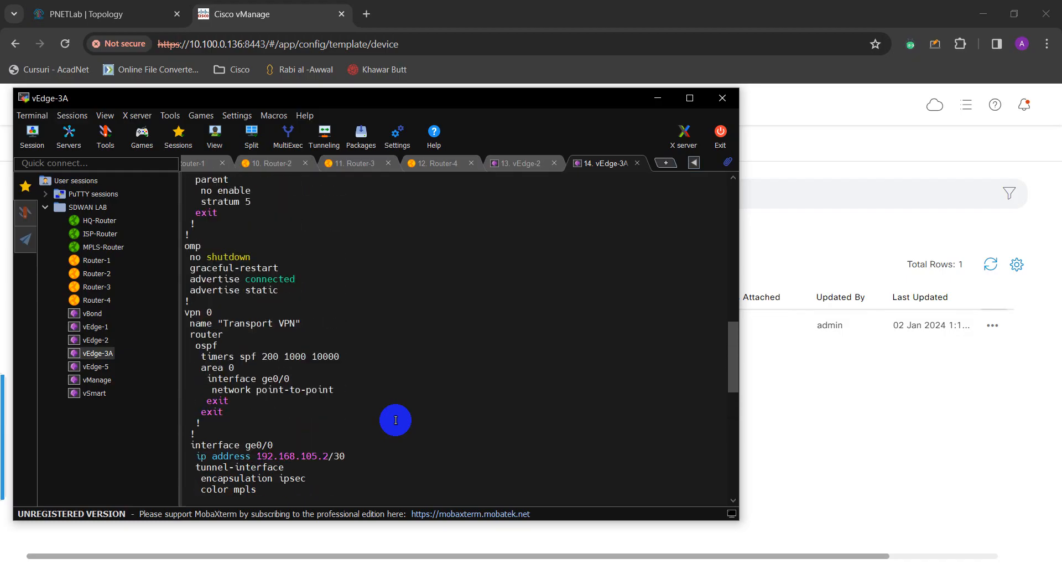
{"action": "scroll", "coordinate": [396, 420], "scroll_direction": "down", "scroll_amount": 7}
{"action": "scroll", "coordinate": [395, 420], "scroll_direction": "down", "scroll_amount": 9}
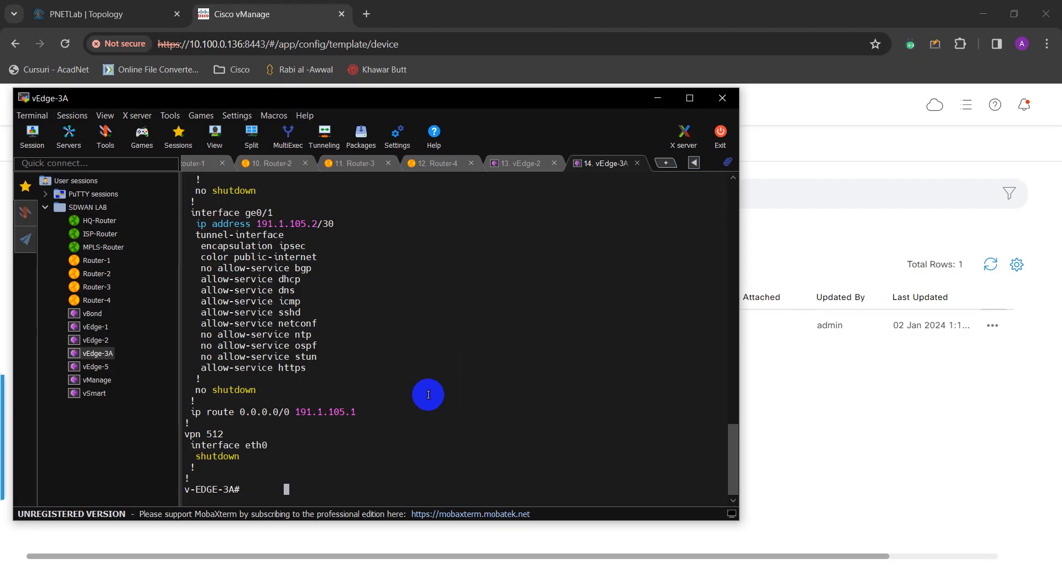
Reposition the terminal and scroll up to system-ip 10.2.2.105, site-id 4 and vbond 199.1.1.3.
{"action": "left_click", "coordinate": [417, 106]}
{"action": "left_click_drag", "start_coordinate": [417, 105], "coordinate": [560, 85]}
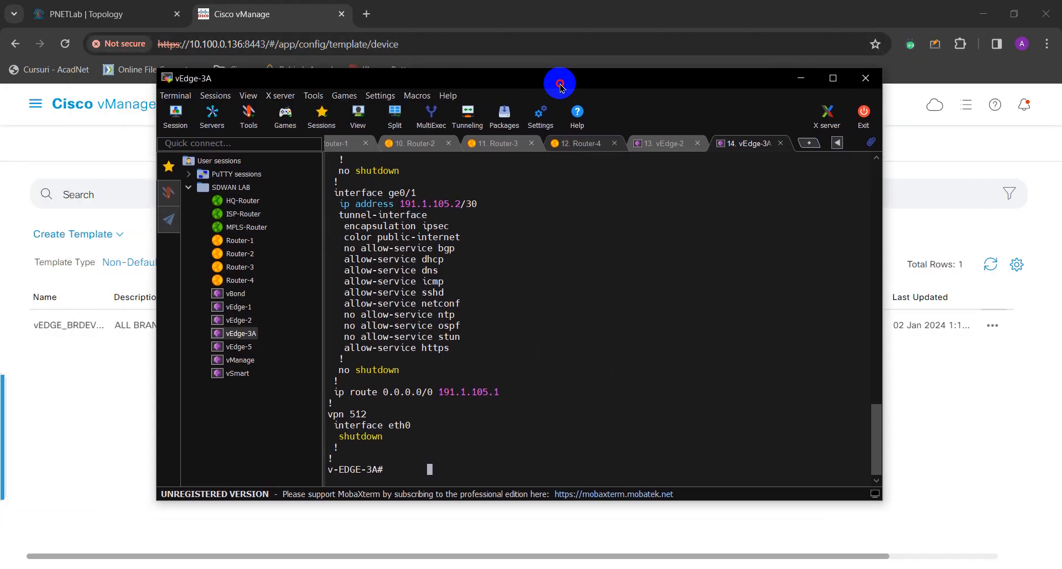
{"action": "scroll", "coordinate": [550, 395], "scroll_direction": "up", "scroll_amount": 1}
{"action": "scroll", "coordinate": [550, 395], "scroll_direction": "up", "scroll_amount": 1}
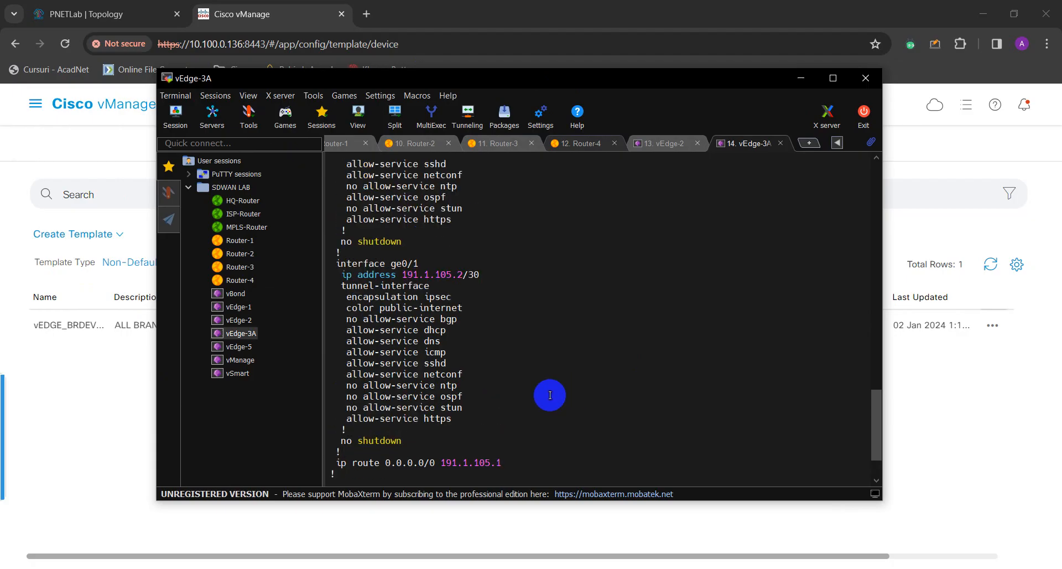
{"action": "scroll", "coordinate": [550, 395], "scroll_direction": "up", "scroll_amount": 4}
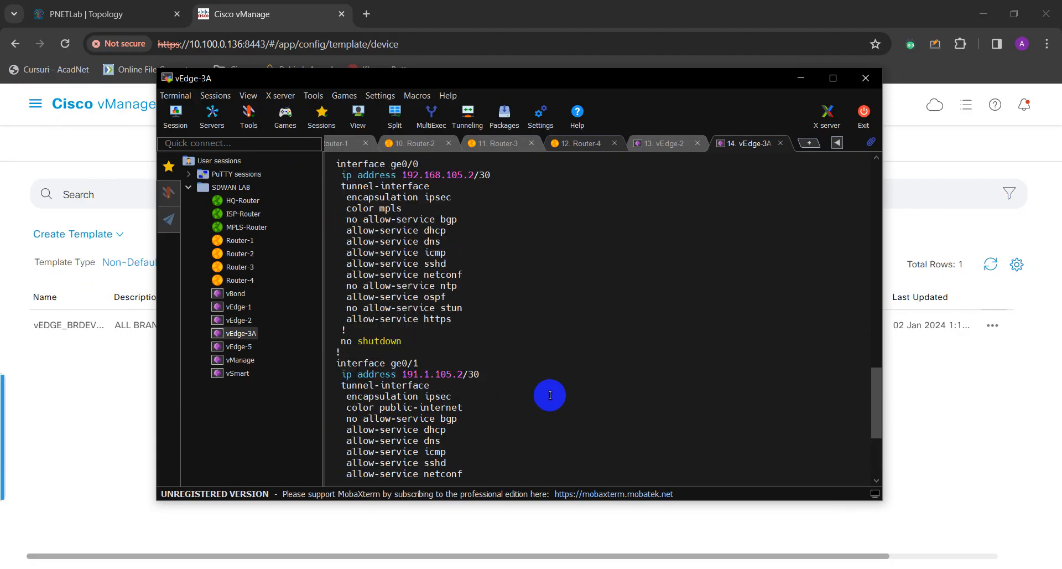
{"action": "scroll", "coordinate": [550, 395], "scroll_direction": "up", "scroll_amount": 7}
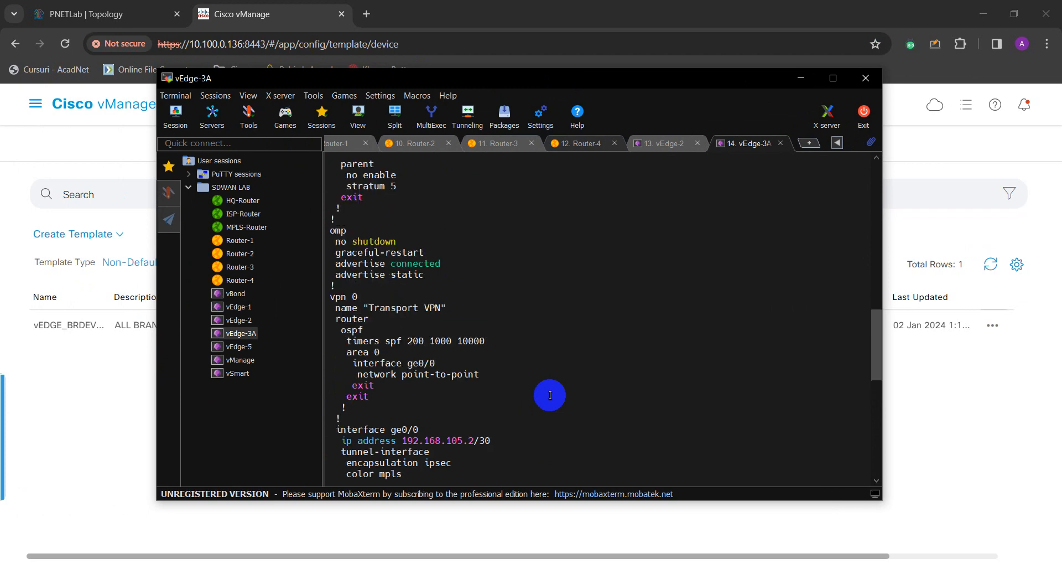
{"action": "scroll", "coordinate": [550, 395], "scroll_direction": "up", "scroll_amount": 8}
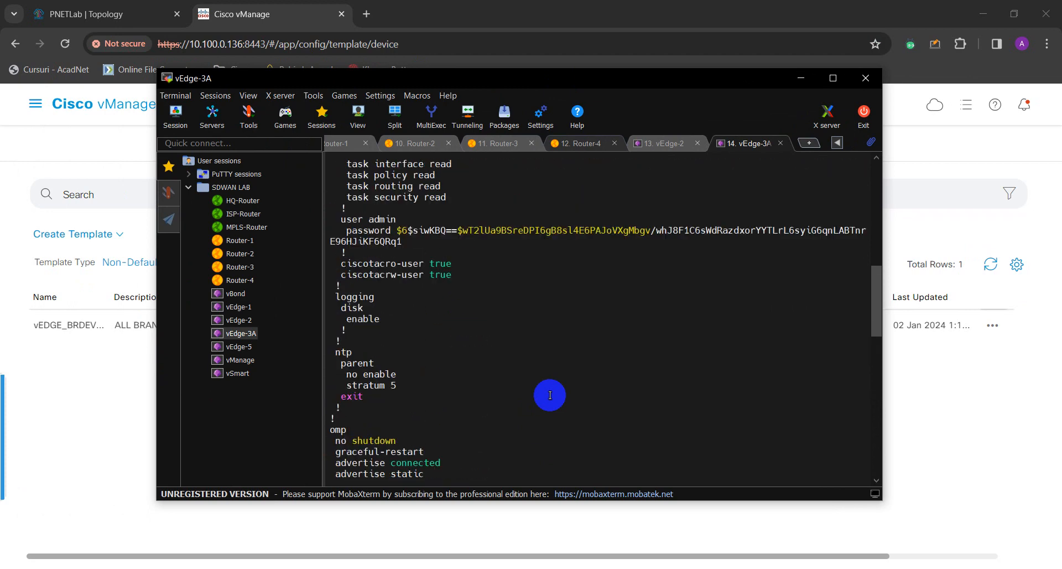
{"action": "scroll", "coordinate": [550, 395], "scroll_direction": "up", "scroll_amount": 5}
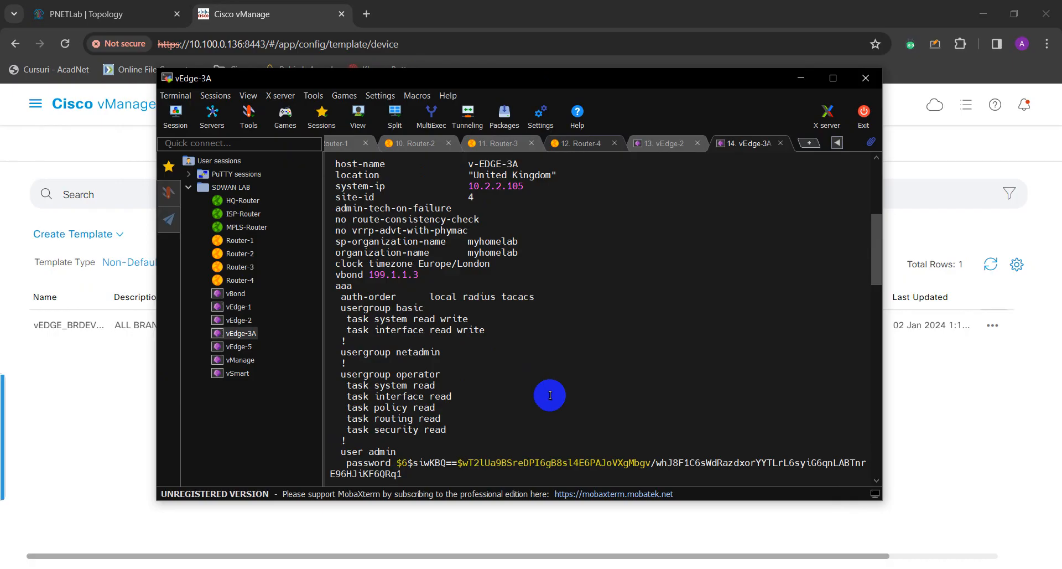
{"action": "scroll", "coordinate": [550, 395], "scroll_direction": "up", "scroll_amount": 1}
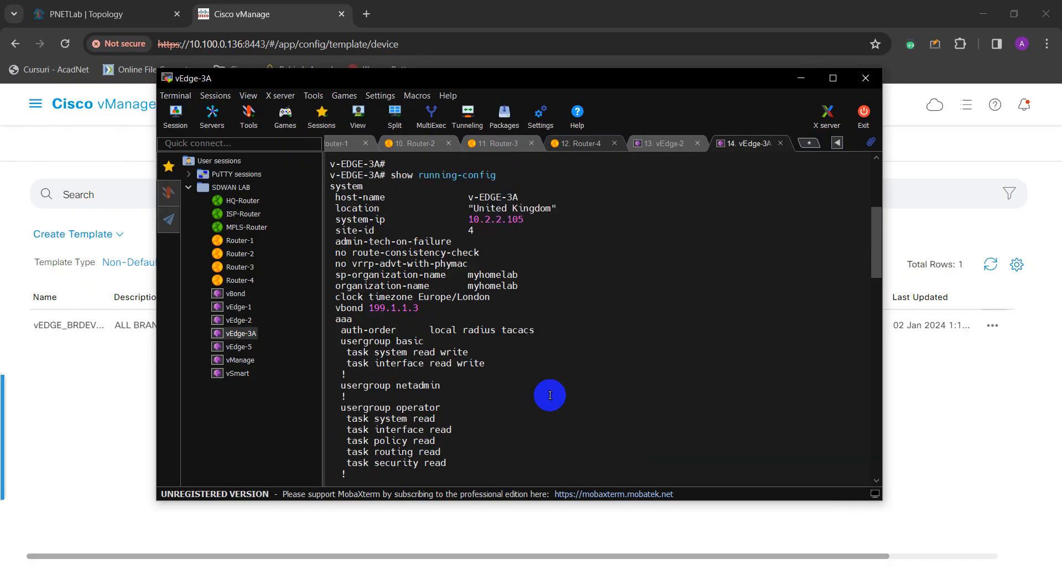
{"action": "scroll", "coordinate": [550, 395], "scroll_direction": "up", "scroll_amount": 4}
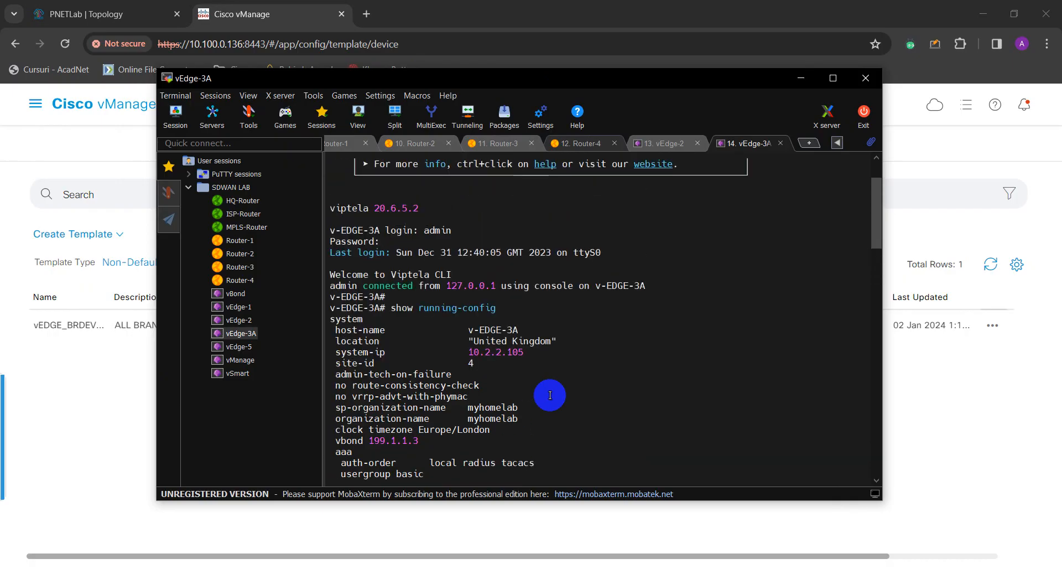
{"action": "scroll", "coordinate": [550, 395], "scroll_direction": "down", "scroll_amount": 2}
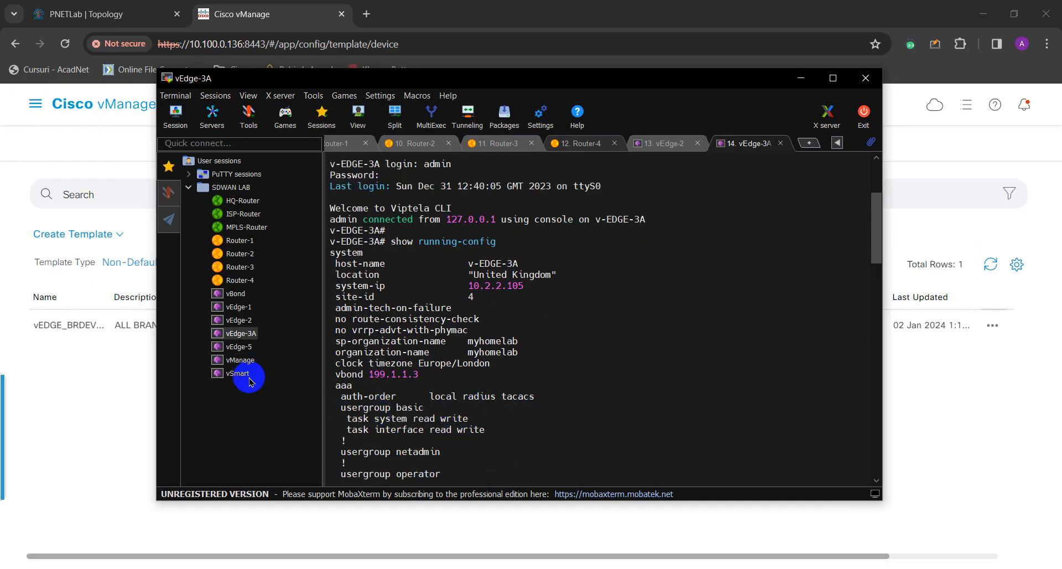
{"action": "left_click", "coordinate": [239, 347]}
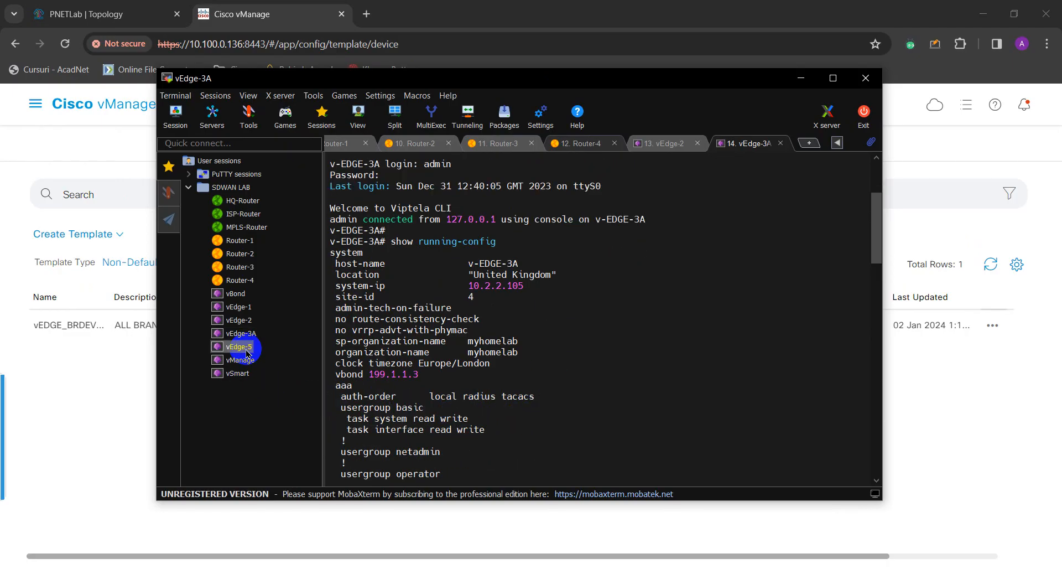
Open the vEdge-5 and vEdge-1 consoles and log in to vEdge-1 as admin.
{"action": "left_click", "coordinate": [507, 377]}
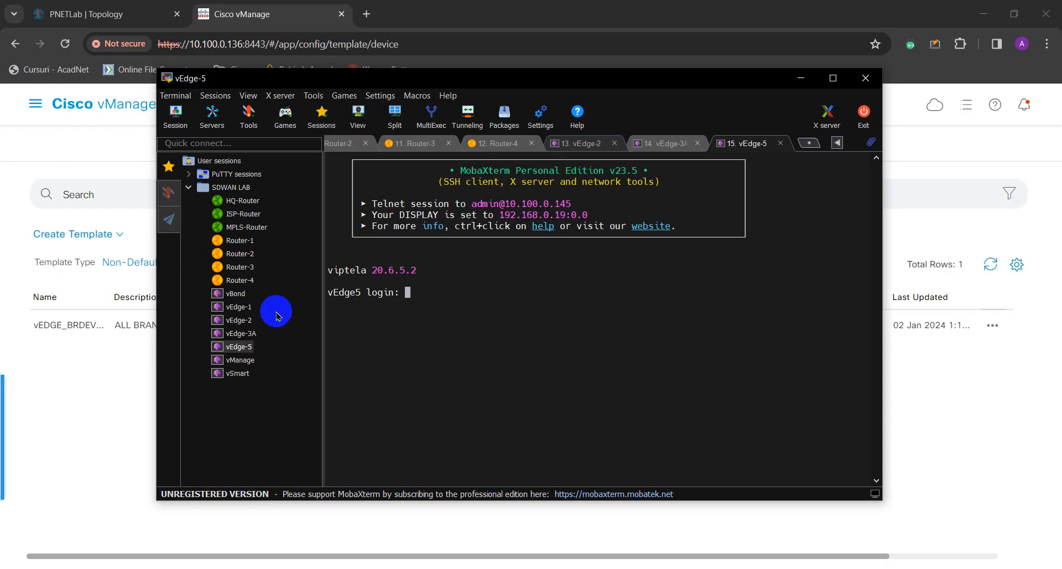
{"action": "left_click", "coordinate": [242, 310]}
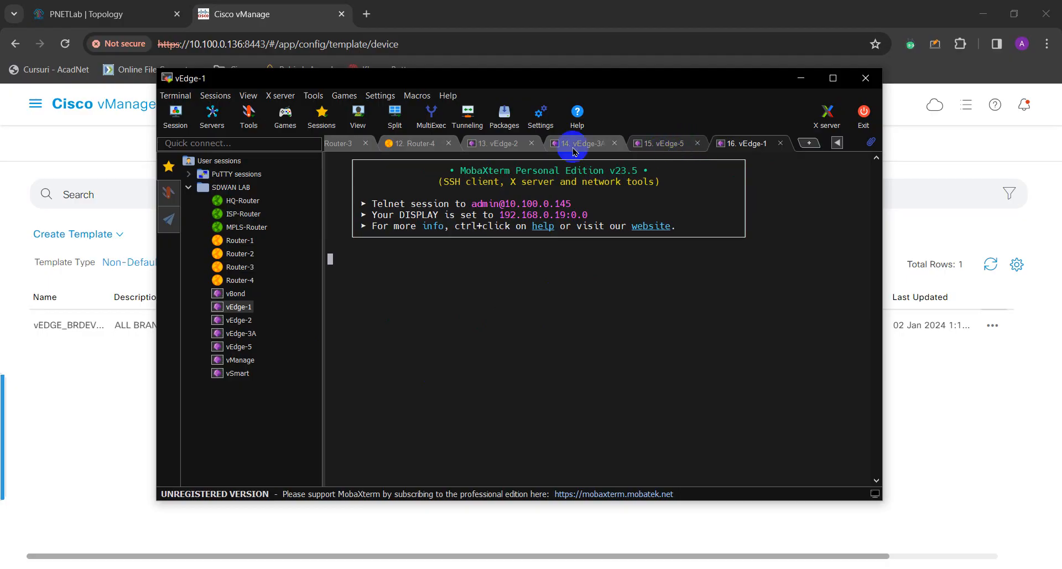
{"action": "key", "text": "Return"}
{"action": "type", "text": "admin"}
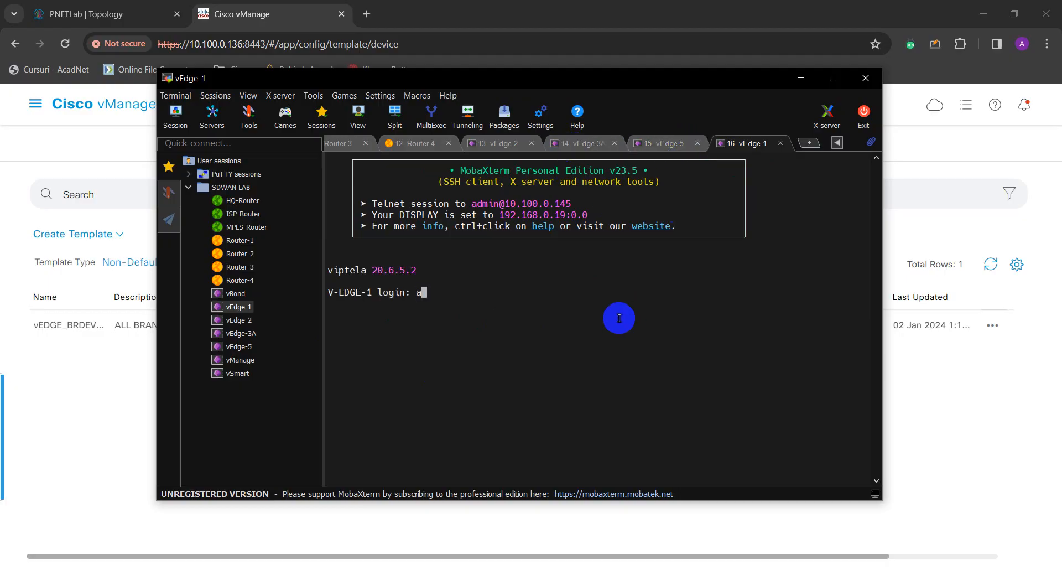
{"action": "key", "text": "Return"}
{"action": "key", "text": "Return"}
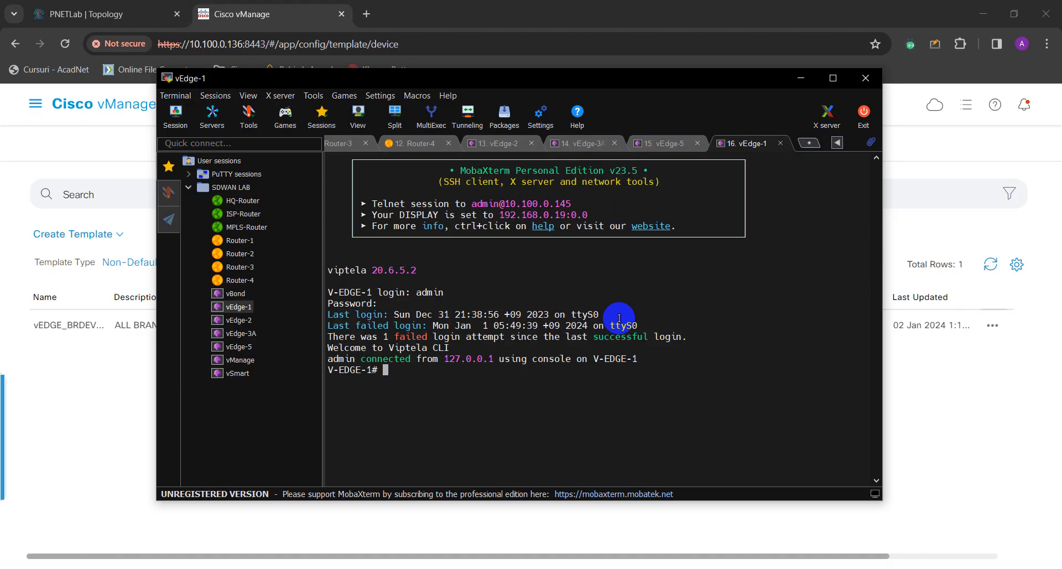
Run show run on V-EDGE-1, then return to vManage's Configuration · Templates page.
{"action": "key", "text": "Return"}
{"action": "type", "text": "show run"}
{"action": "key", "text": "Return"}
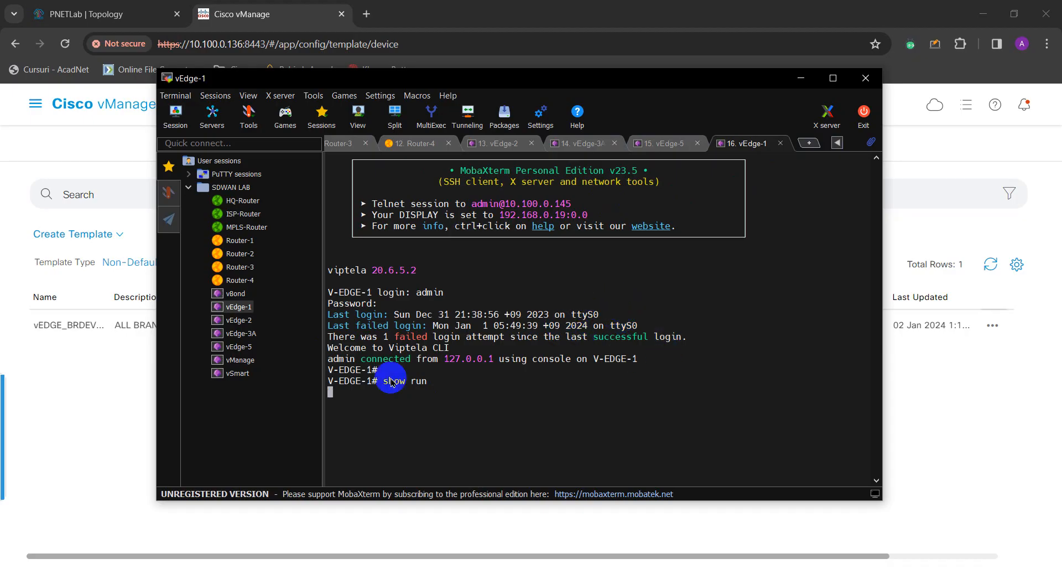
{"action": "left_click", "coordinate": [119, 386]}
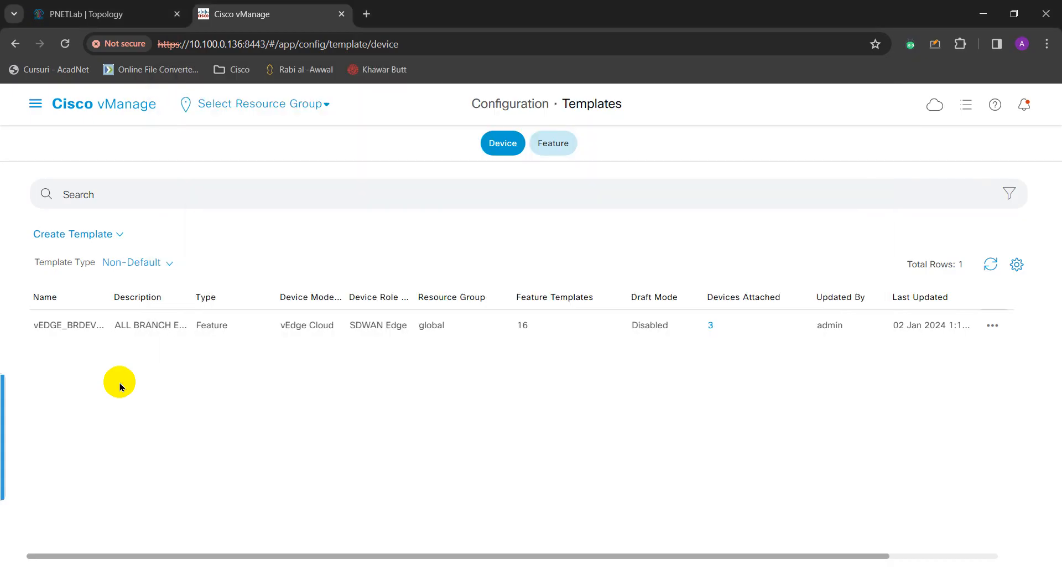
{"action": "left_click", "coordinate": [971, 111]}
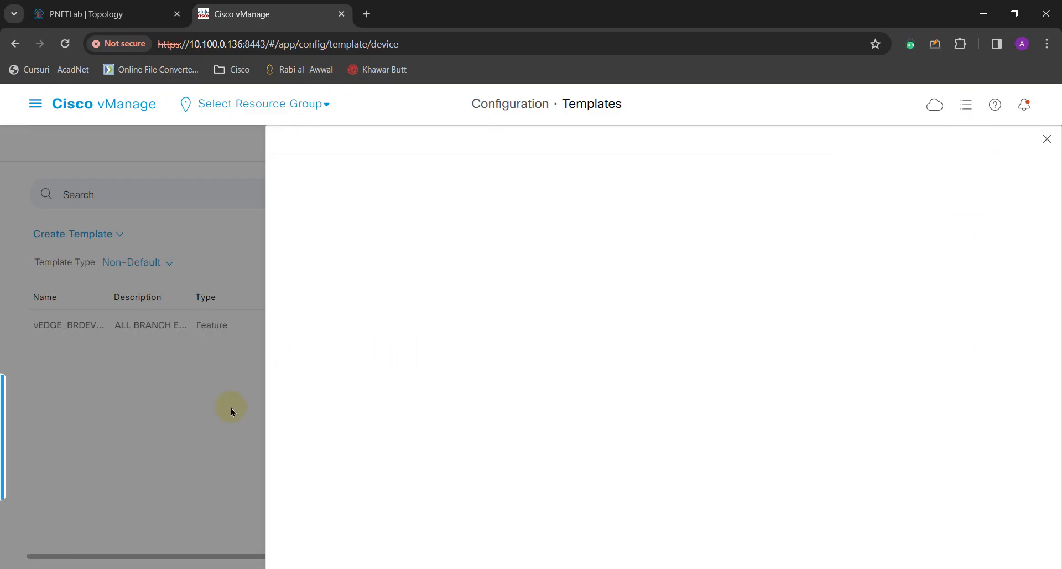
Page through vEdge-1's running configuration past the timers, omp and VPN 0 sections to the end.
{"action": "key", "text": "alt+Tab"}
{"action": "left_click", "coordinate": [500, 409]}
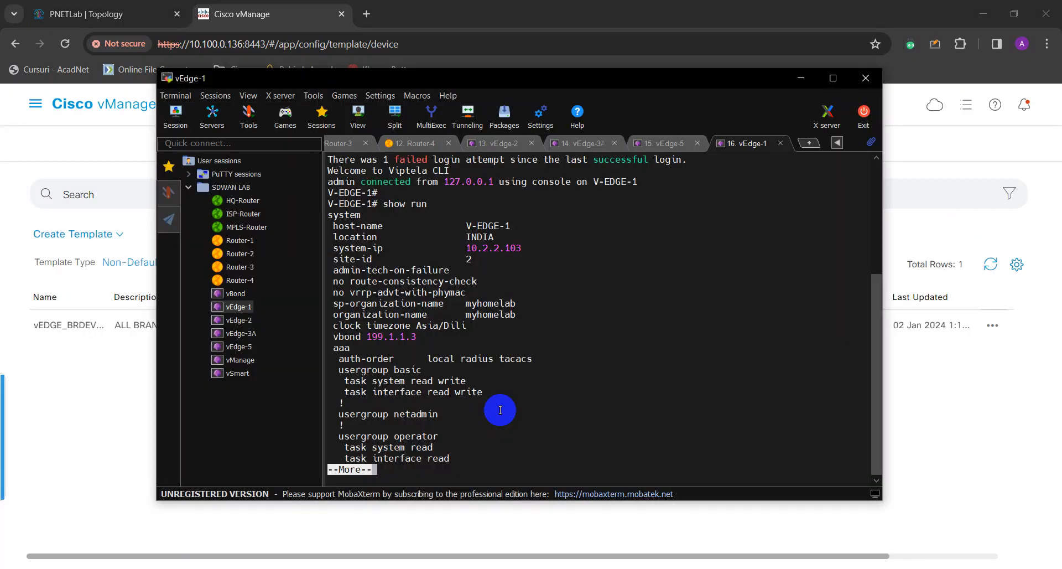
{"action": "key", "text": "Return"}
{"action": "key", "text": "Return"}
{"action": "key", "text": "Return"}
{"action": "key", "text": "Return"}
{"action": "key", "text": "Return"}
{"action": "key", "text": "Return"}
{"action": "key", "text": "Return"}
{"action": "key", "text": "Return"}
{"action": "key", "text": "Return"}
{"action": "key", "text": "Return"}
{"action": "key", "text": "Return"}
{"action": "key", "text": "Return"}
{"action": "key", "text": "Return"}
{"action": "key", "text": "Return"}
{"action": "key", "text": "Return"}
{"action": "key", "text": "Return"}
{"action": "key", "text": "Return"}
{"action": "key", "text": "Return"}
{"action": "key", "text": "Return"}
{"action": "key", "text": "Return"}
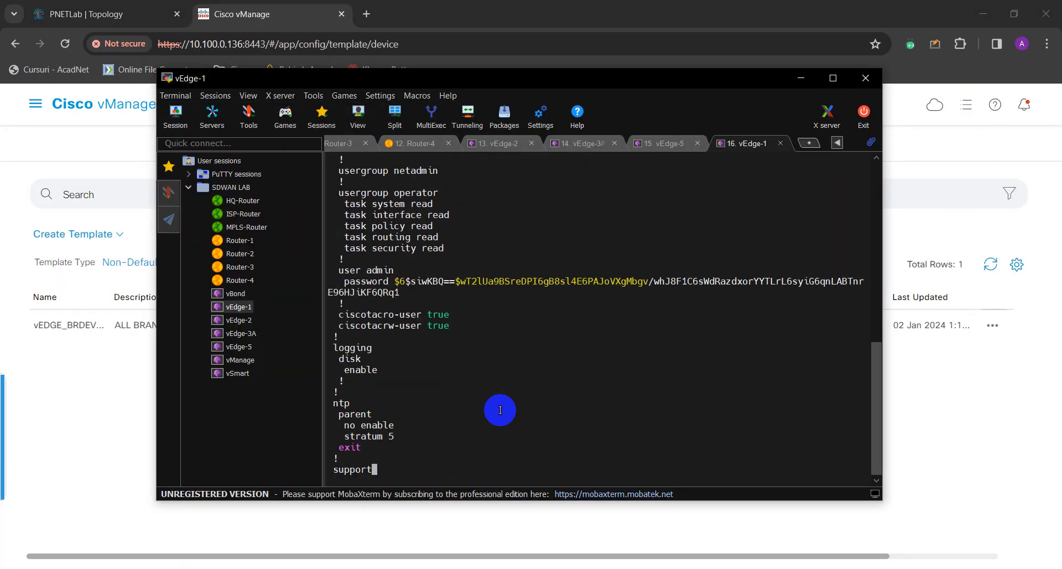
{"action": "key", "text": "Return"}
{"action": "key", "text": "Return"}
{"action": "key", "text": "Return"}
{"action": "key", "text": "Return"}
{"action": "key", "text": "Return"}
{"action": "key", "text": "Return"}
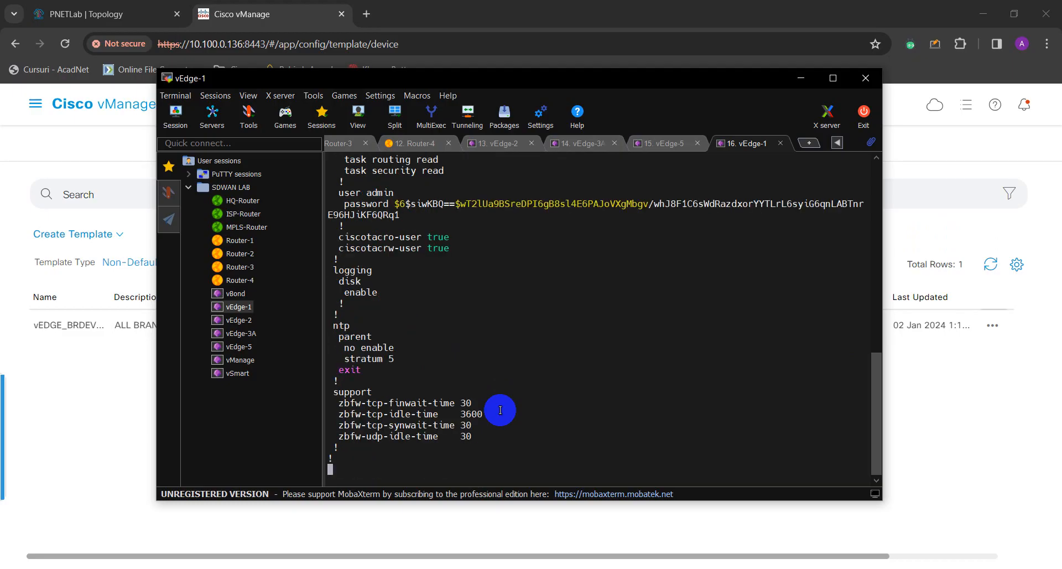
{"action": "key", "text": "Return"}
{"action": "key", "text": "Return"}
{"action": "key", "text": "Return"}
{"action": "key", "text": "Return"}
{"action": "key", "text": "Return"}
{"action": "key", "text": "Return"}
{"action": "key", "text": "Return"}
{"action": "key", "text": "Return"}
{"action": "key", "text": "Return"}
{"action": "key", "text": "Return"}
{"action": "key", "text": "Return"}
{"action": "key", "text": "Return"}
{"action": "key", "text": "Return"}
{"action": "key", "text": "Return"}
{"action": "key", "text": "Return"}
{"action": "key", "text": "Return"}
{"action": "key", "text": "Return"}
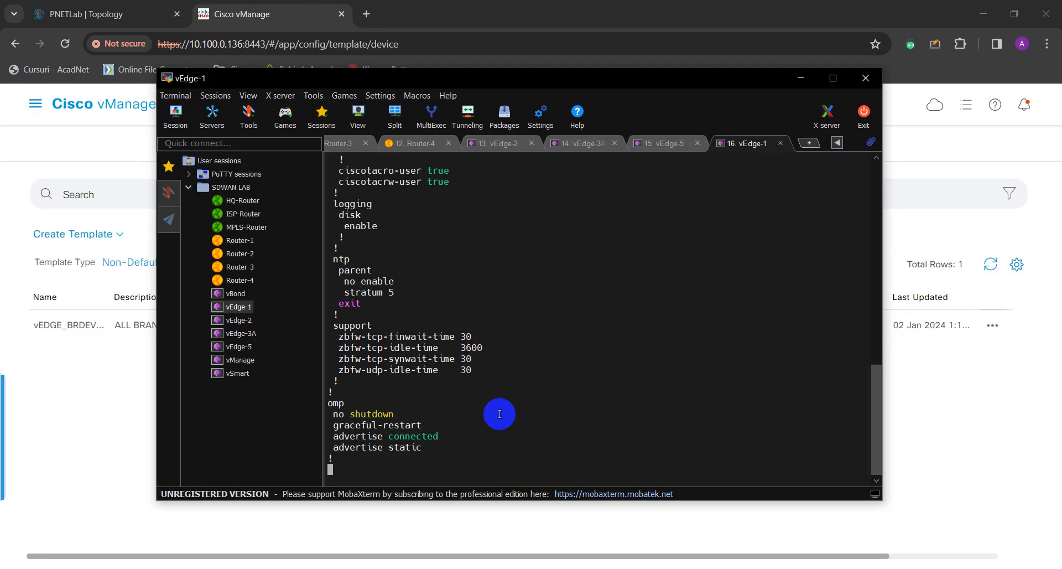
{"action": "key", "text": "Return"}
{"action": "key", "text": "Return"}
{"action": "key", "text": "Return"}
{"action": "key", "text": "Return"}
{"action": "key", "text": "Return"}
{"action": "key", "text": "Return"}
{"action": "key", "text": "Return"}
{"action": "key", "text": "Return"}
{"action": "key", "text": "Return"}
{"action": "key", "text": "Return"}
{"action": "key", "text": "Return"}
{"action": "key", "text": "Return"}
{"action": "key", "text": "Return"}
{"action": "key", "text": "Return"}
{"action": "key", "text": "Return"}
{"action": "key", "text": "Return"}
{"action": "key", "text": "Return"}
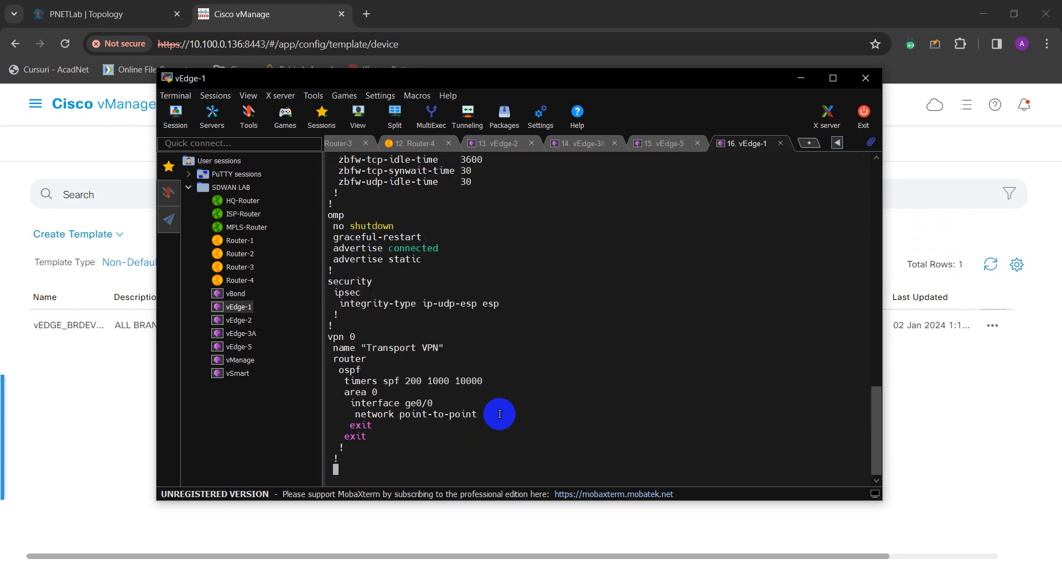
{"action": "key", "text": "Return"}
{"action": "key", "text": "Return"}
{"action": "key", "text": "Return"}
{"action": "key", "text": "Return"}
{"action": "key", "text": "Return"}
{"action": "key", "text": "Return"}
{"action": "key", "text": "Return"}
{"action": "key", "text": "Return"}
{"action": "key", "text": "Return"}
{"action": "key", "text": "Return"}
{"action": "key", "text": "Return"}
{"action": "key", "text": "Return"}
{"action": "key", "text": "Return"}
{"action": "key", "text": "Return"}
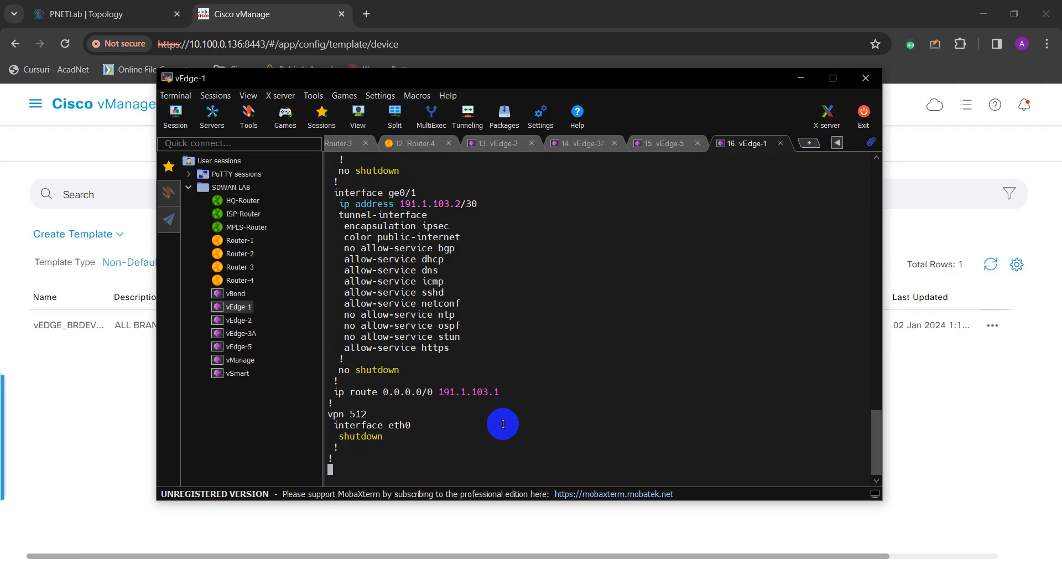
Check the ge0/1 interface at 191.1.103.2/30 and the default route via 191.1.103.1.
{"action": "scroll", "coordinate": [506, 418], "scroll_direction": "up", "scroll_amount": 4}
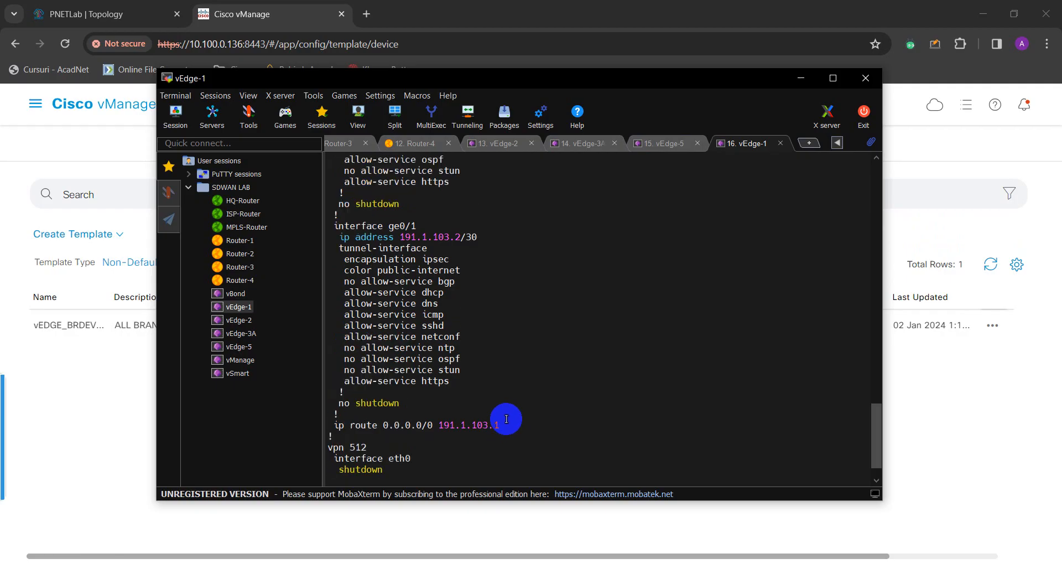
{"action": "scroll", "coordinate": [506, 419], "scroll_direction": "up", "scroll_amount": 3}
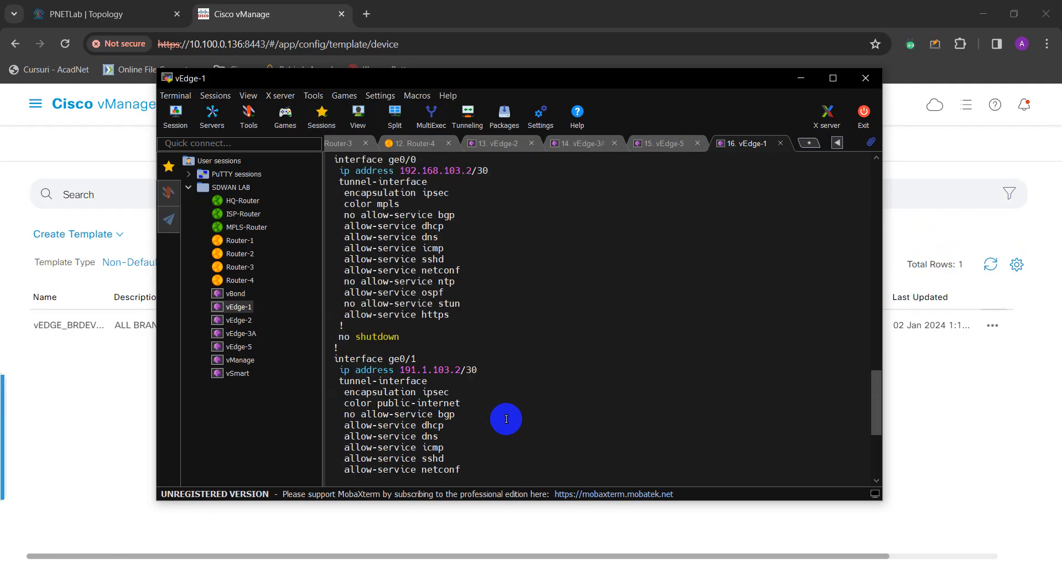
{"action": "scroll", "coordinate": [506, 419], "scroll_direction": "up", "scroll_amount": 1}
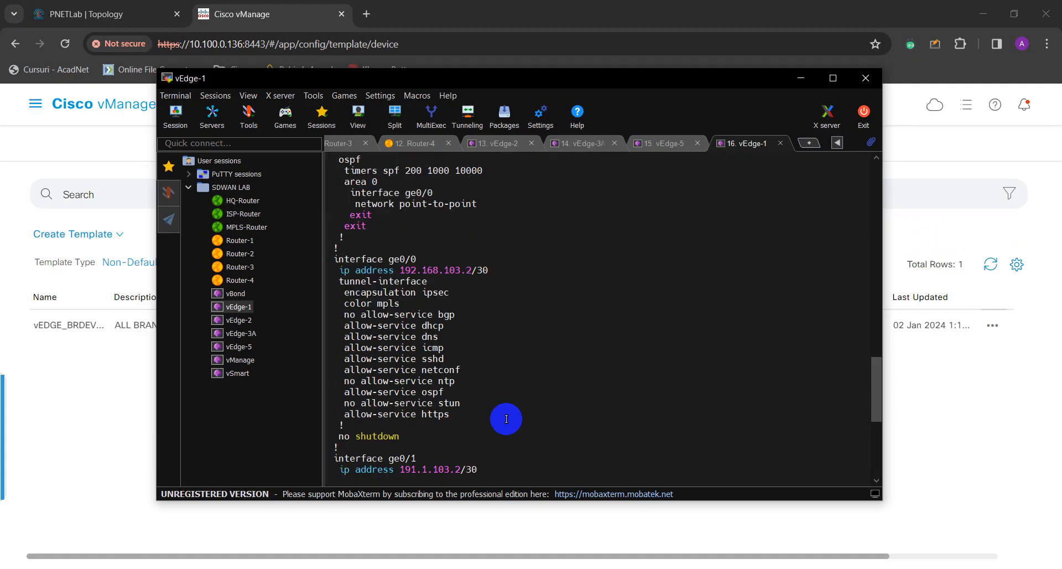
{"action": "scroll", "coordinate": [506, 419], "scroll_direction": "up", "scroll_amount": 6}
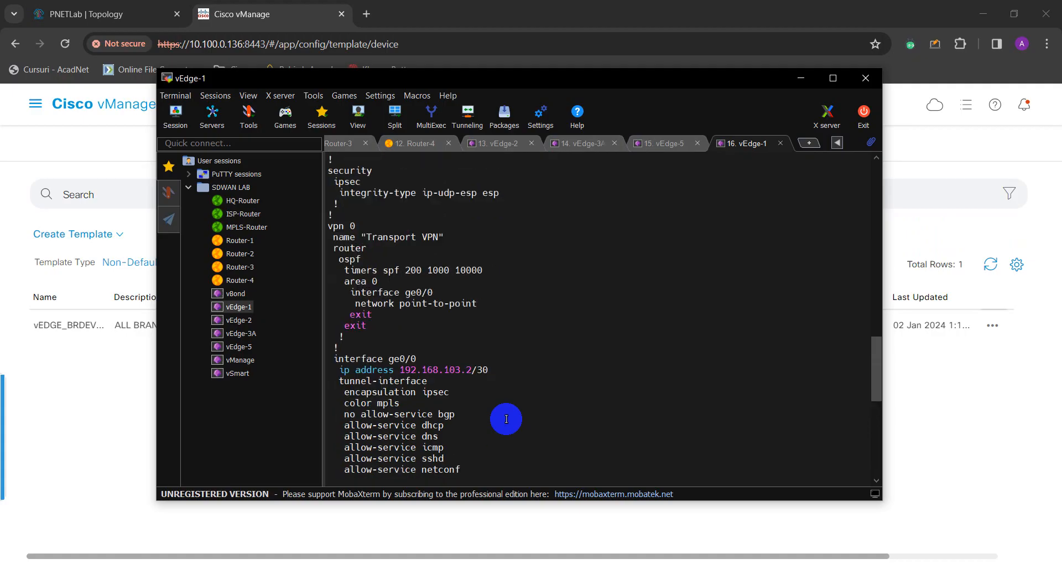
{"action": "scroll", "coordinate": [506, 419], "scroll_direction": "down", "scroll_amount": 7}
{"action": "scroll", "coordinate": [506, 419], "scroll_direction": "down", "scroll_amount": 7}
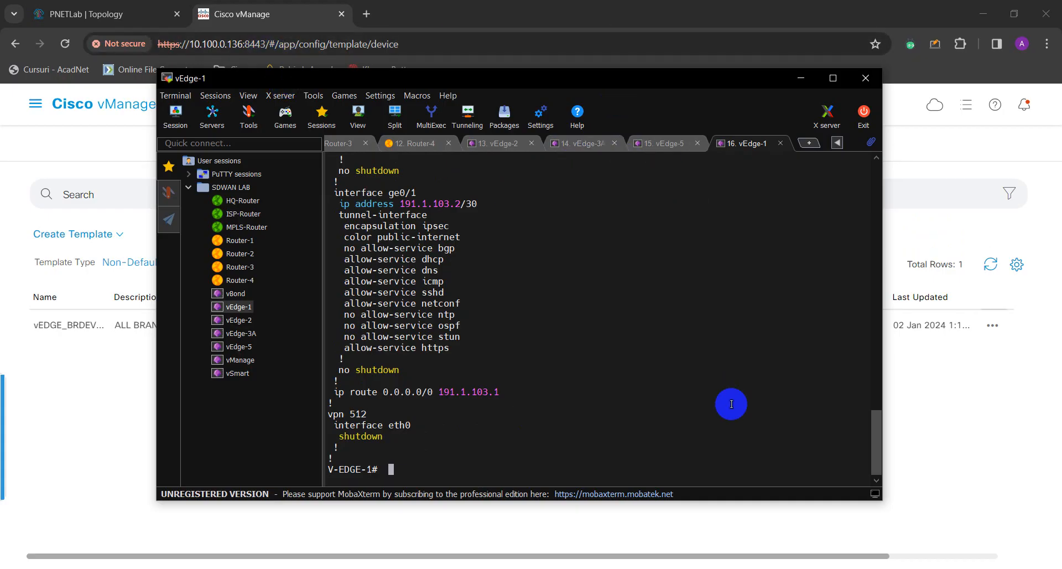
Ping 192.168.30.1 from vEdge-1 in VPN 0, then stop it after 100% packet loss.
{"action": "key", "text": "Return"}
{"action": "type", "text": "ping "}
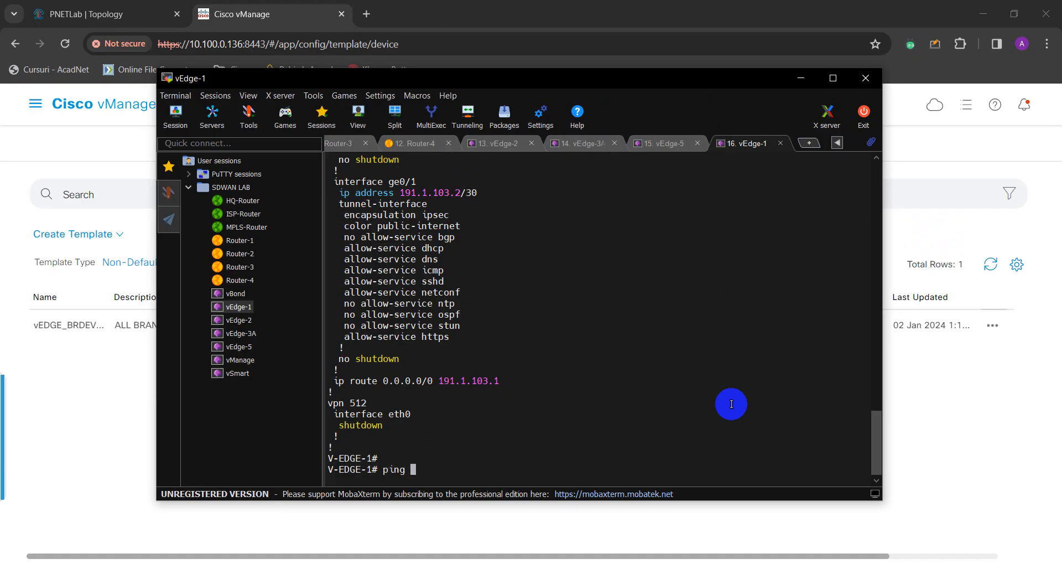
{"action": "type", "text": "192.168.30.1"}
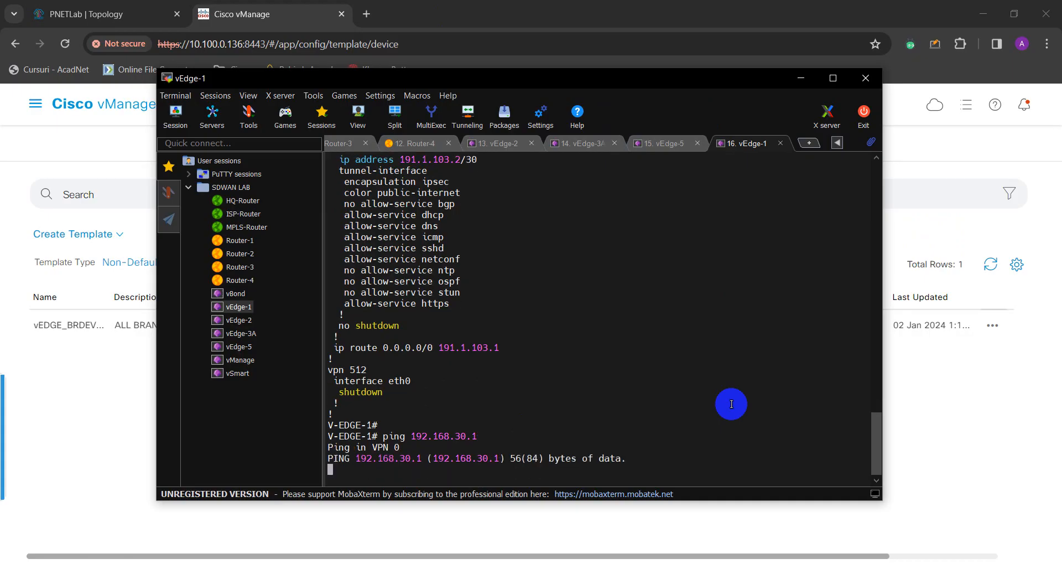
{"action": "key", "text": "ctrl+c"}
Retry the ping to 192.168.30.1 with 'vpn 100' appended, which returns a syntax error.
{"action": "key", "text": "Up"}
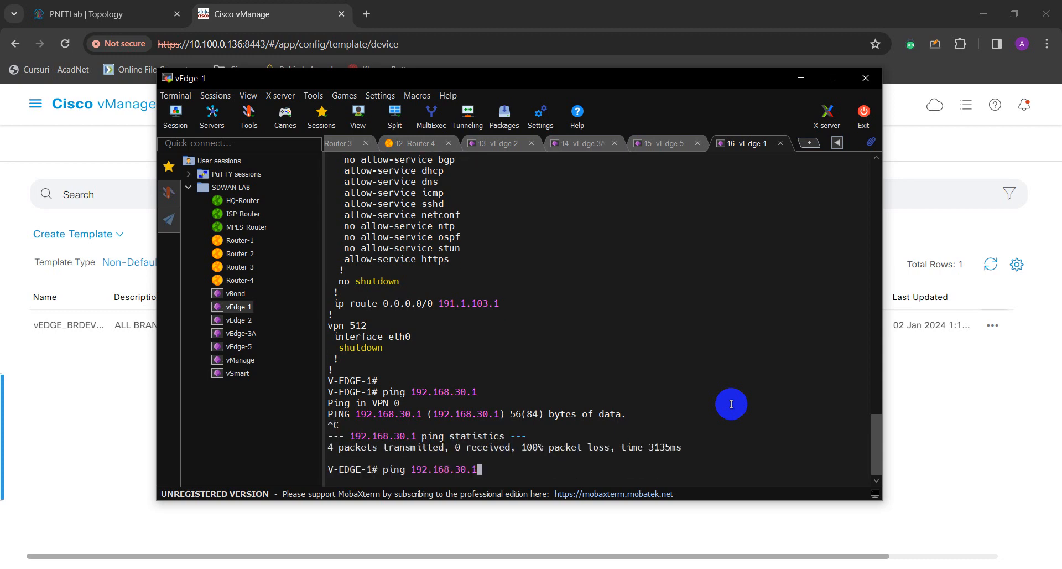
{"action": "type", "text": "vpn 100"}
{"action": "key", "text": "Return"}
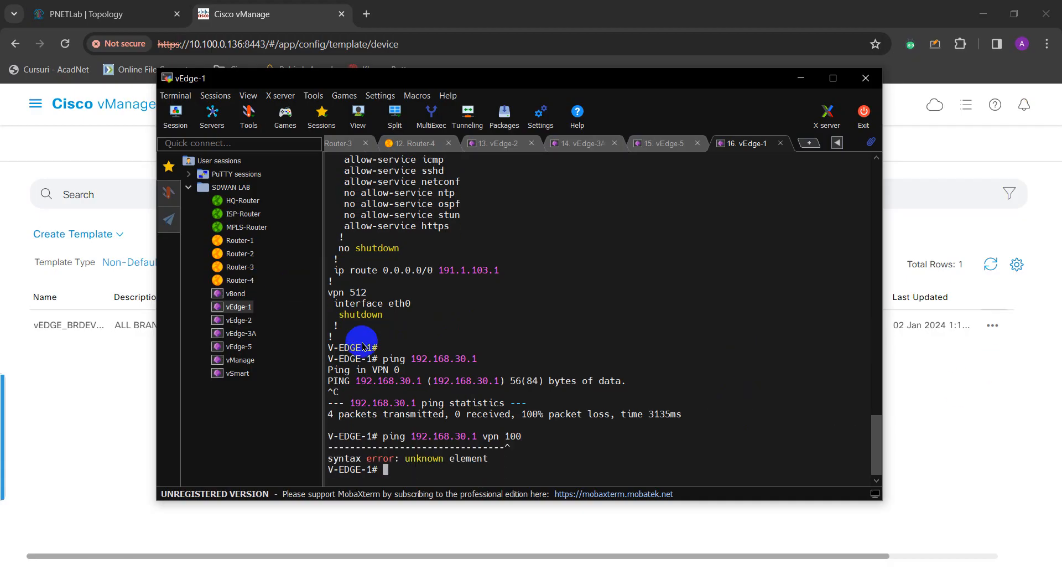
Bring the vManage templates page forward and check the branch template's actions menu.
{"action": "left_click", "coordinate": [127, 383]}
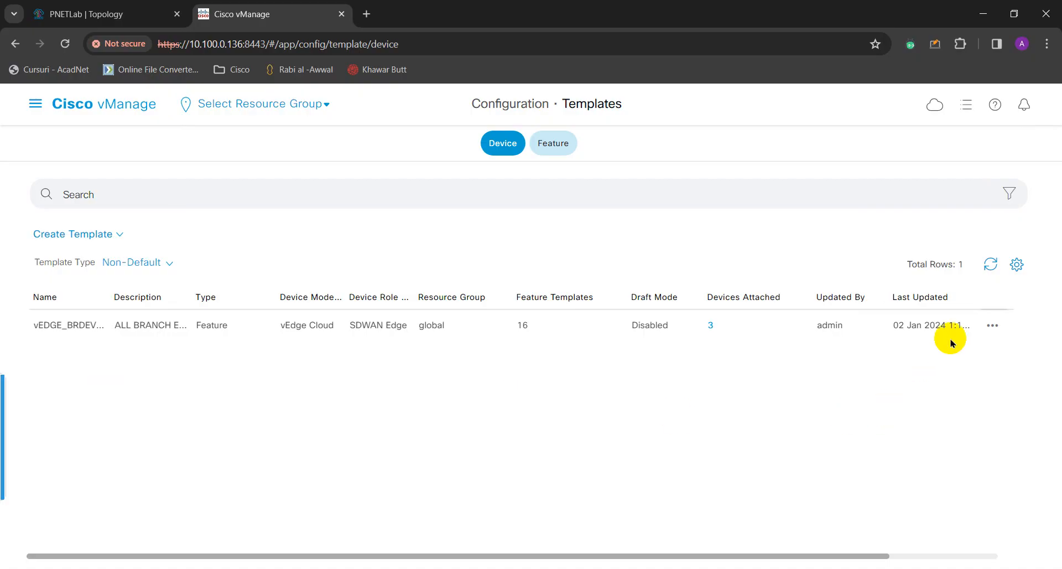
{"action": "left_click", "coordinate": [993, 326]}
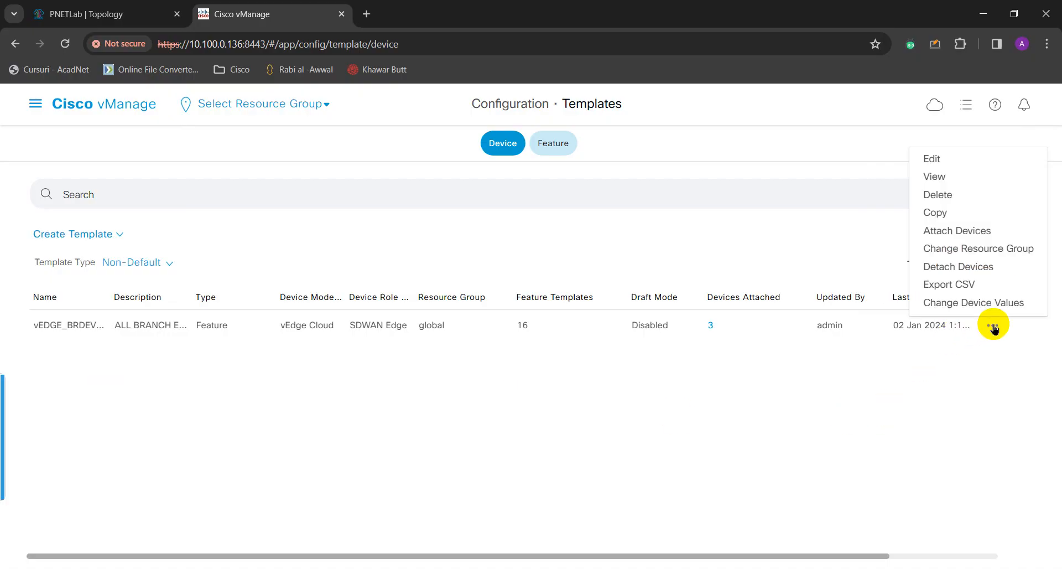
{"action": "left_click", "coordinate": [902, 397]}
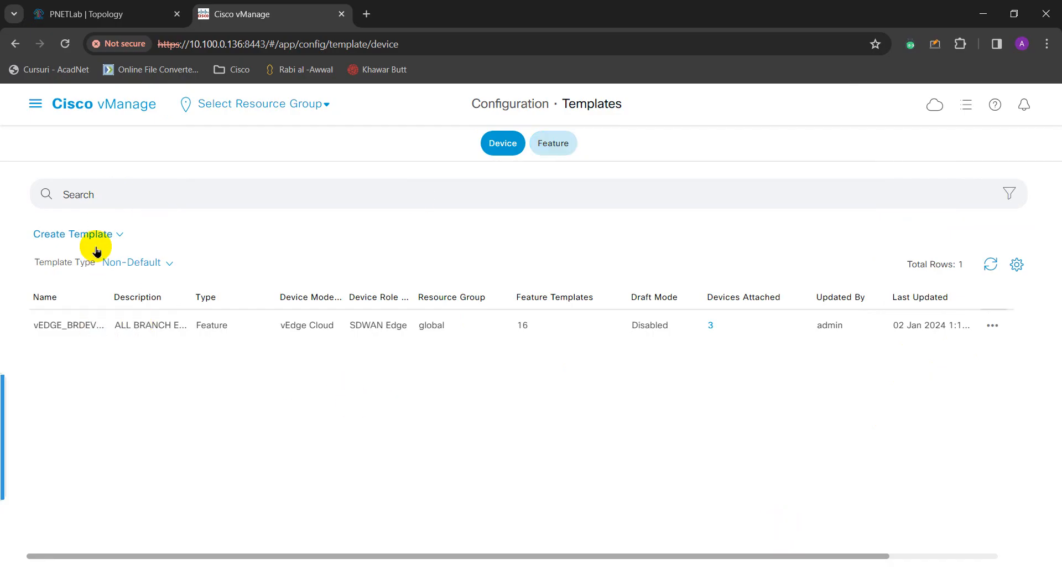
Open the side panel over the Configuration · Templates page.
{"action": "left_click", "coordinate": [967, 106]}
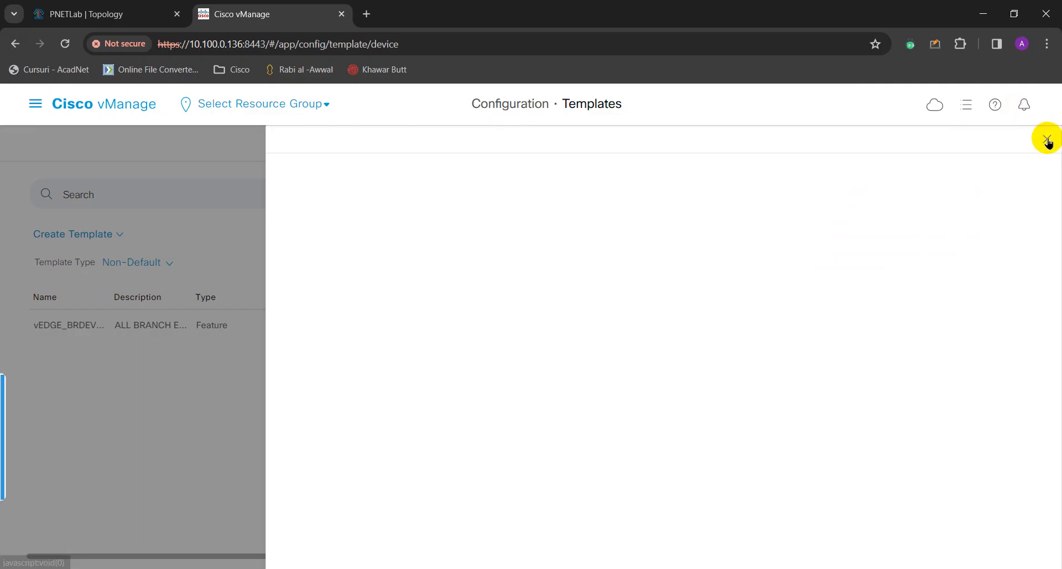
{"action": "left_click", "coordinate": [1046, 138]}
{"action": "left_click", "coordinate": [963, 108]}
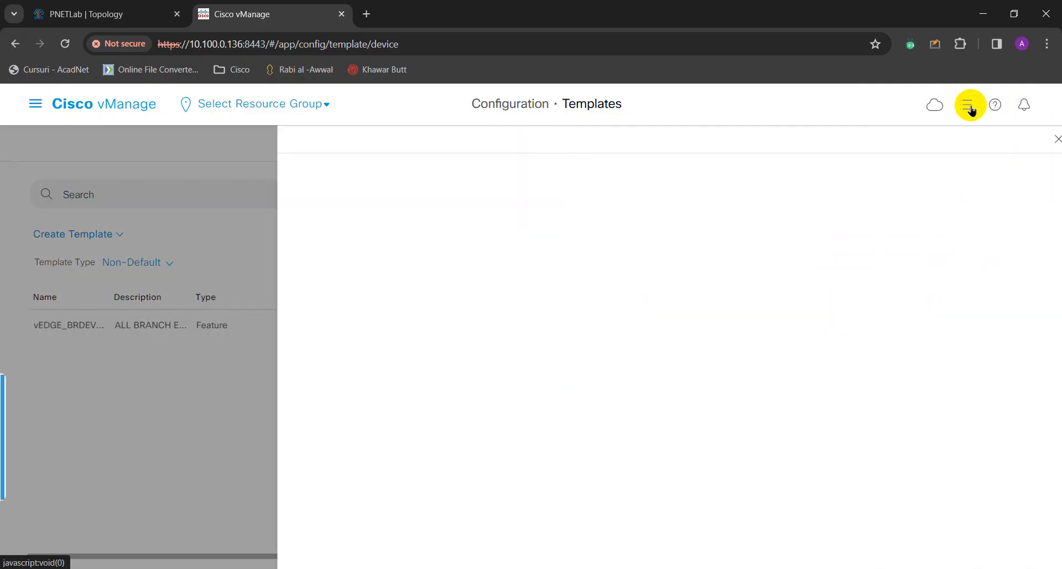